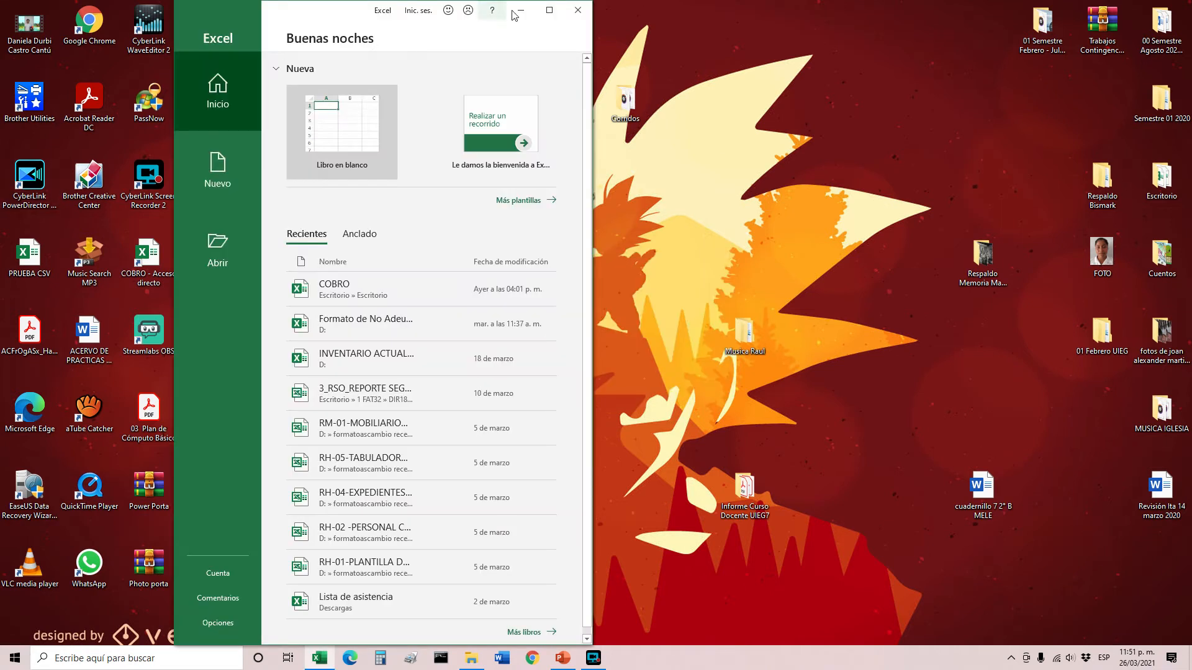
- Maximize the Excel window and create a blank workbook
left_click(550, 8)
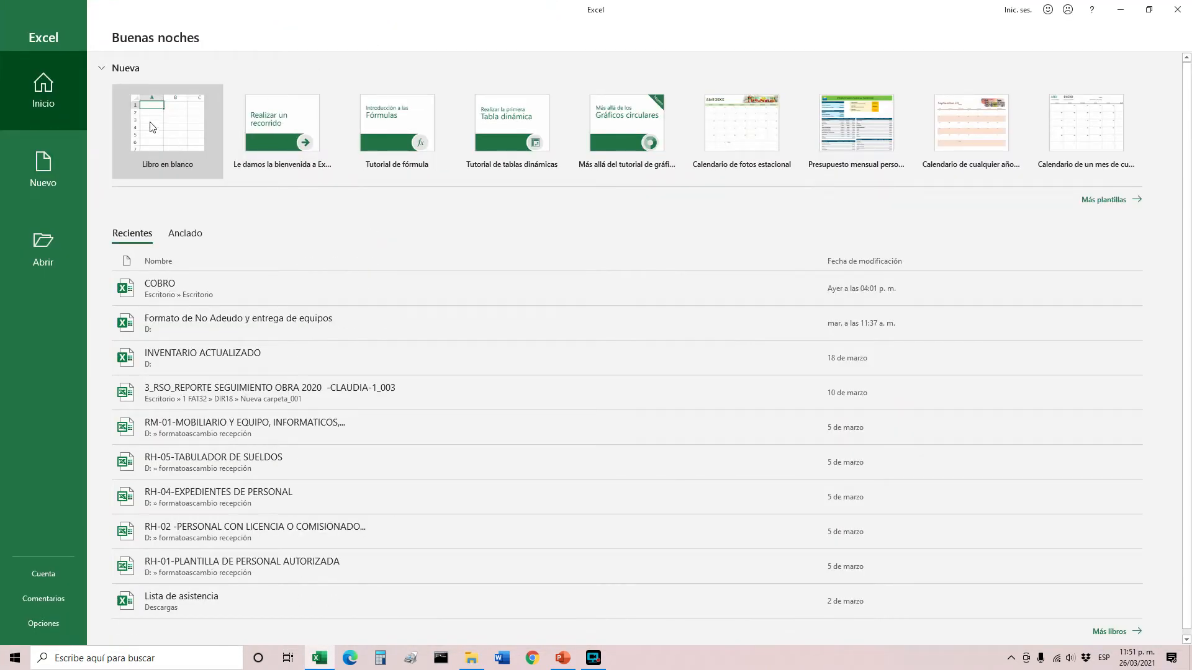
left_click(186, 156)
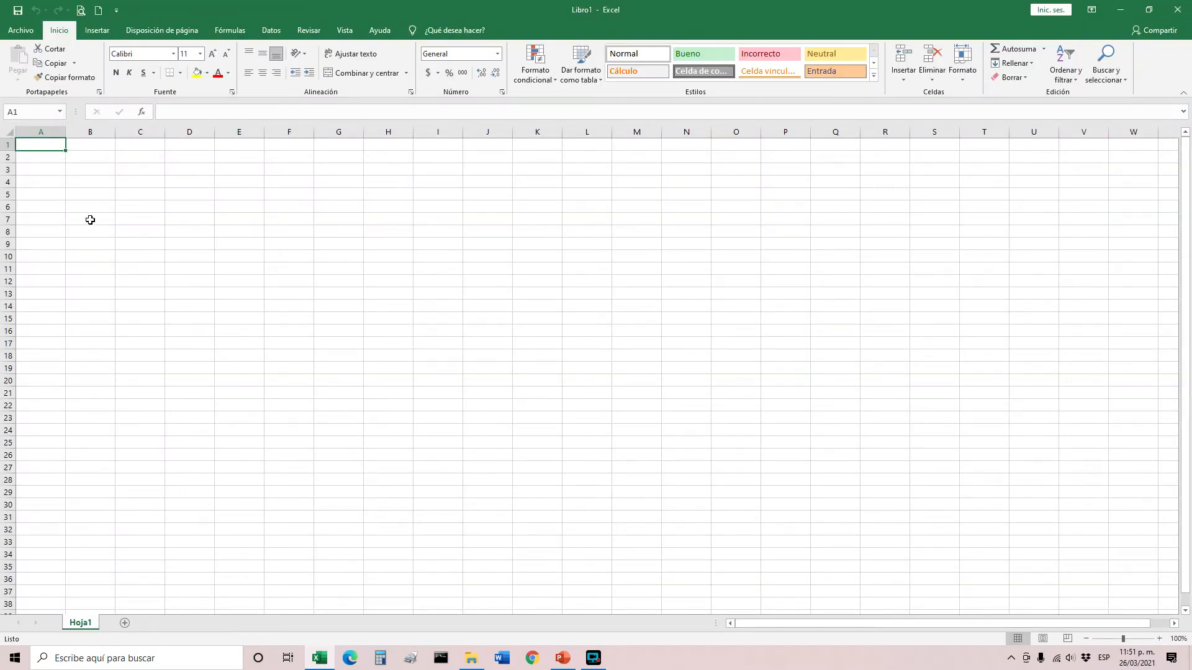
left_click(236, 290)
left_click_drag(46, 149, 412, 330)
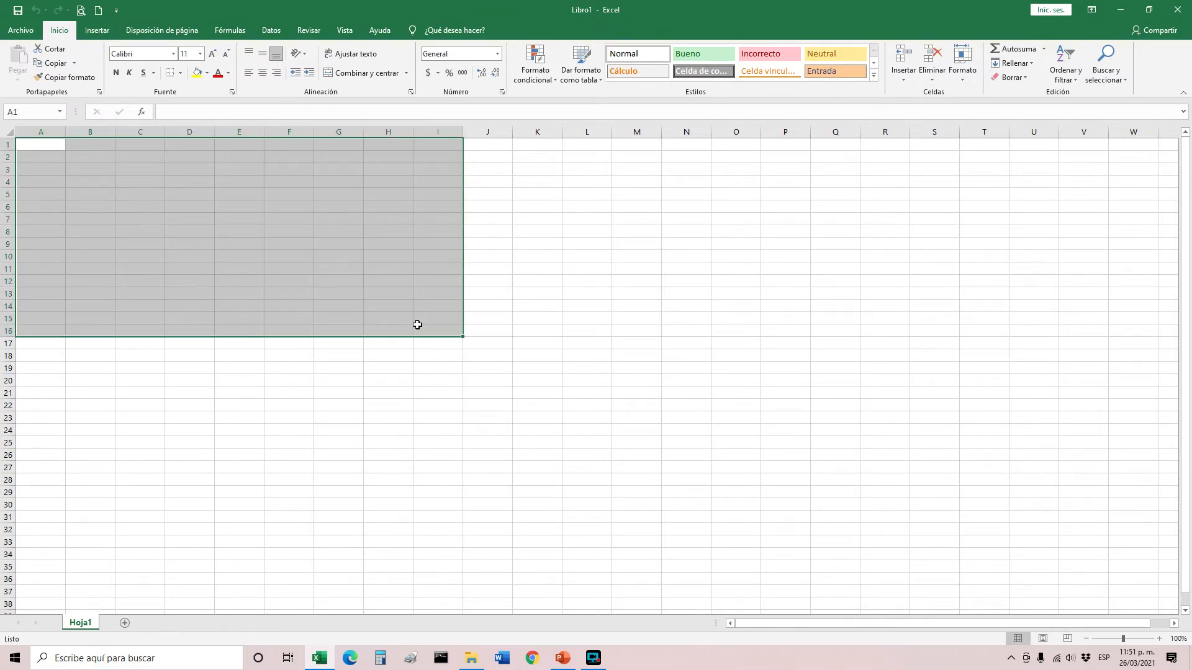
left_click(371, 269)
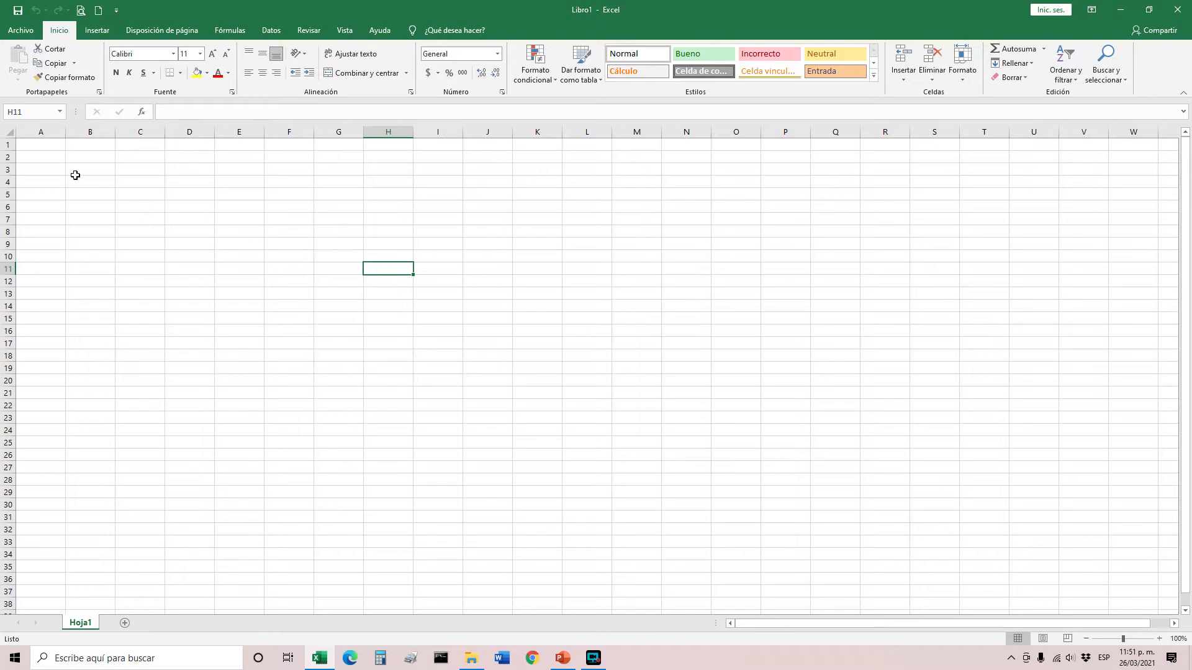
left_click(74, 173)
left_click(433, 272)
left_click(519, 219)
left_click(513, 282)
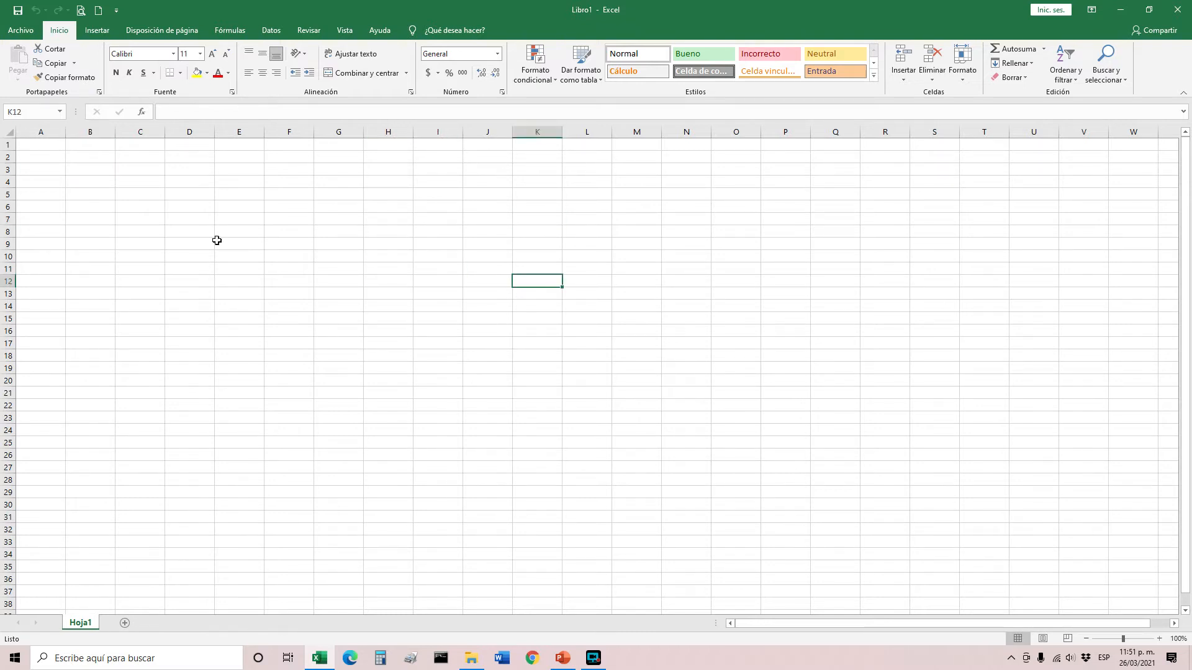
left_click(216, 239)
left_click(255, 209)
left_click(251, 184)
left_click(317, 184)
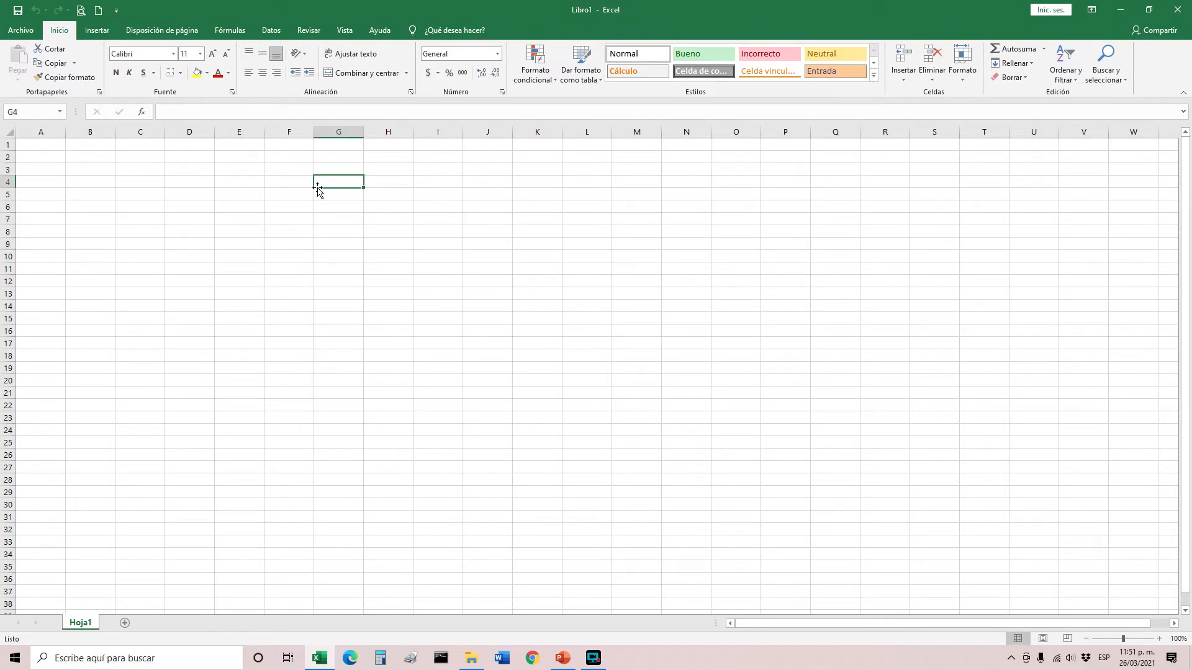
left_click(283, 196)
left_click(243, 234)
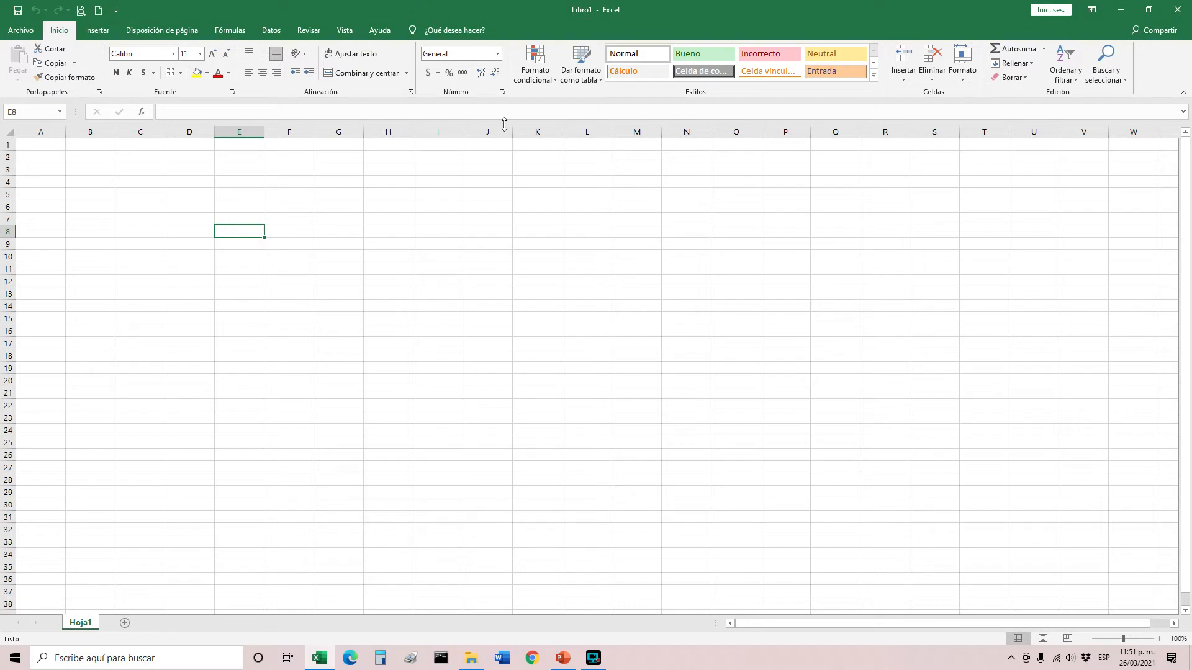
left_click(491, 182)
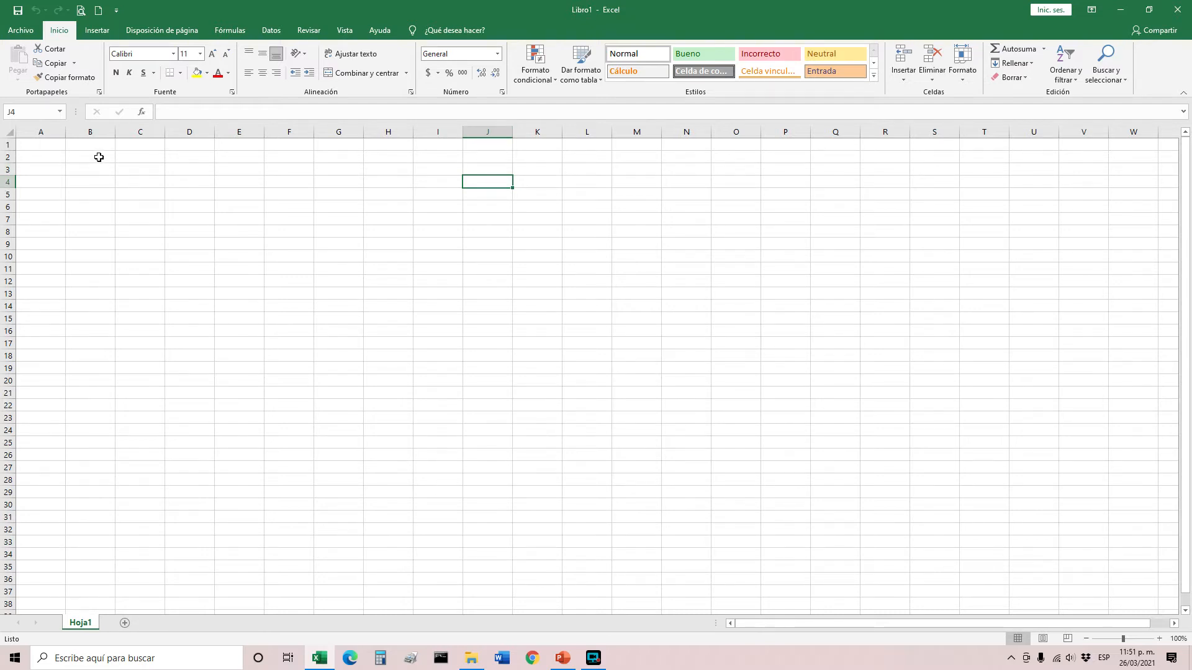
left_click(98, 156)
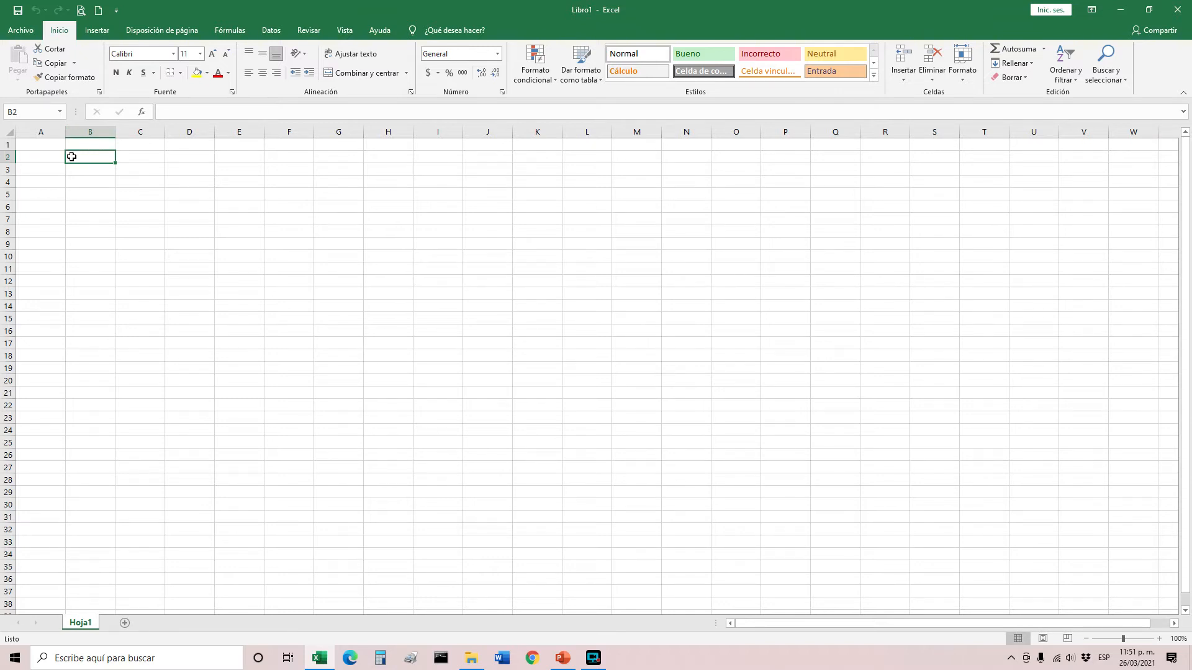
left_click(92, 194)
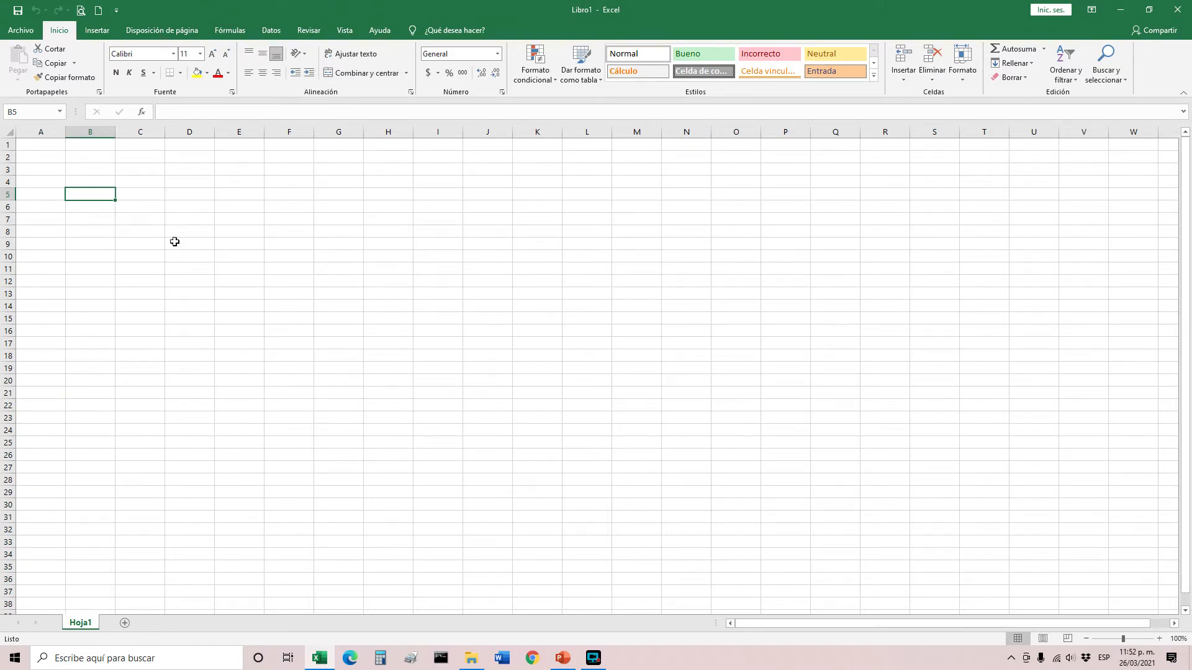
- Enter the title TABLAS DE MULTIPLICAR in cell A1
left_click(51, 144)
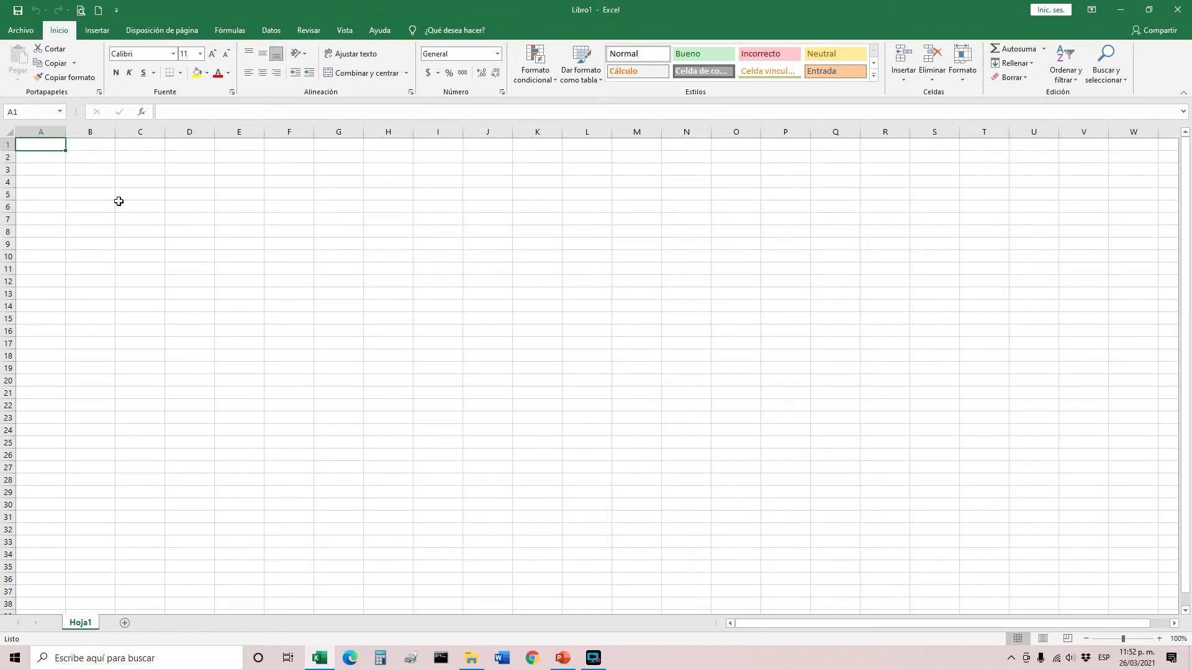
type("TA")
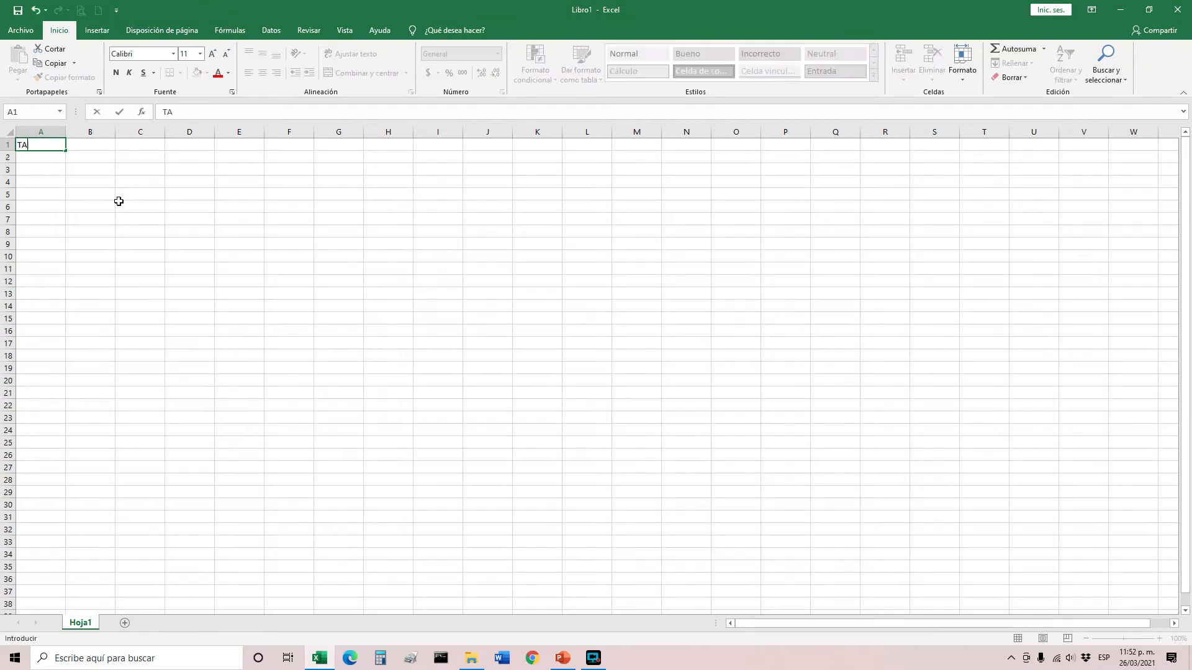
type("BLAS DE MULTIPLICAR")
key("Return")
key("Return")
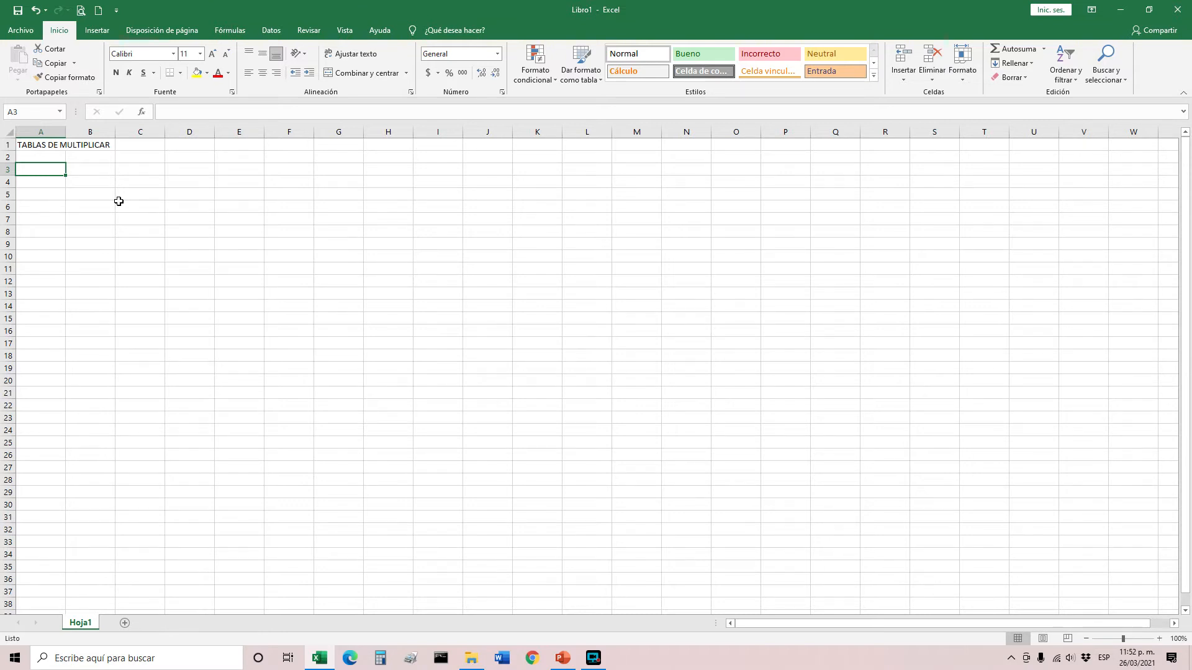
- Fill cells A3 to D3 with 1, POR, 1 and the = sign, one entry per cell
type("1")
key("Tab")
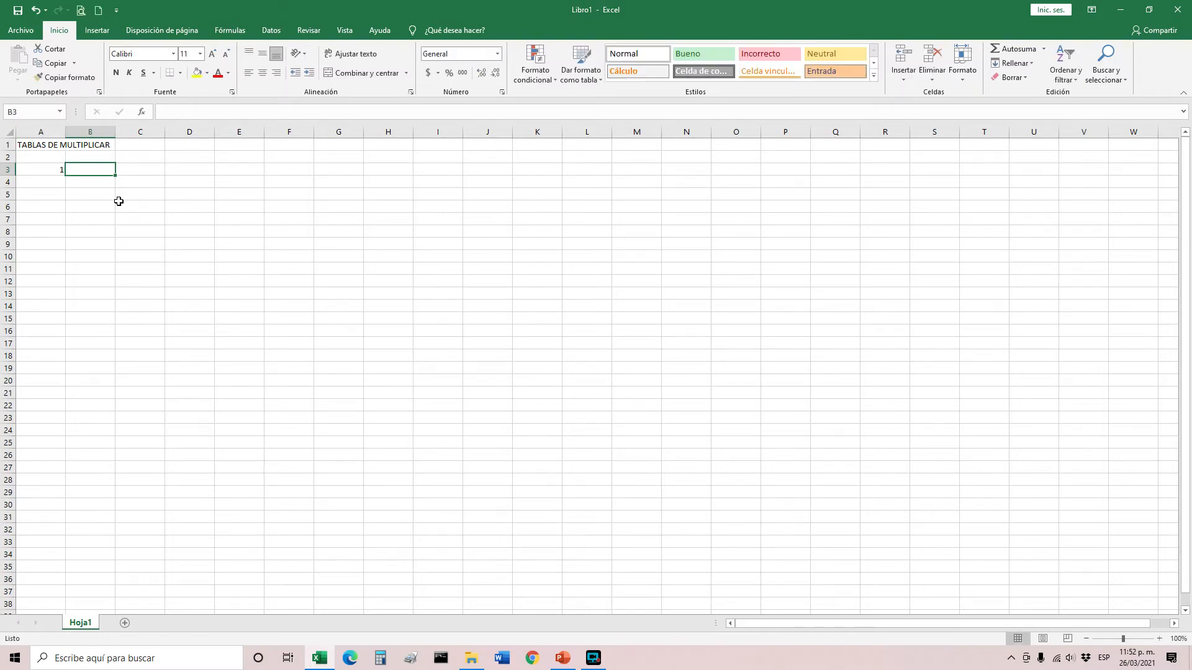
type("POR")
key("Tab")
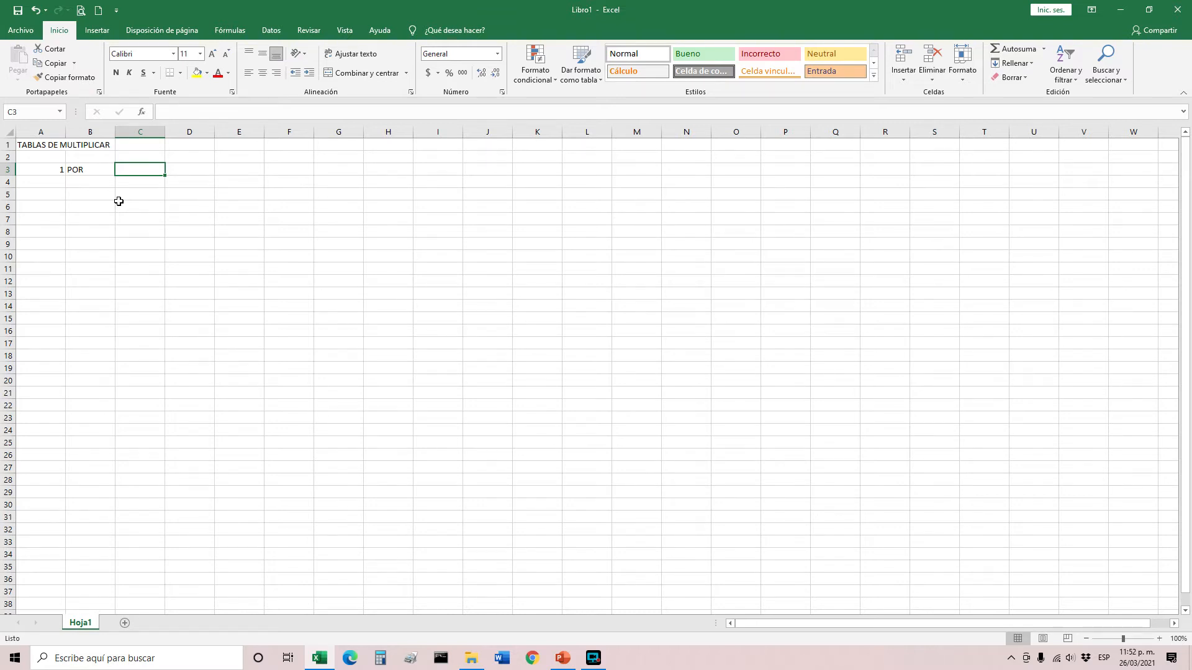
type("1")
key("Tab")
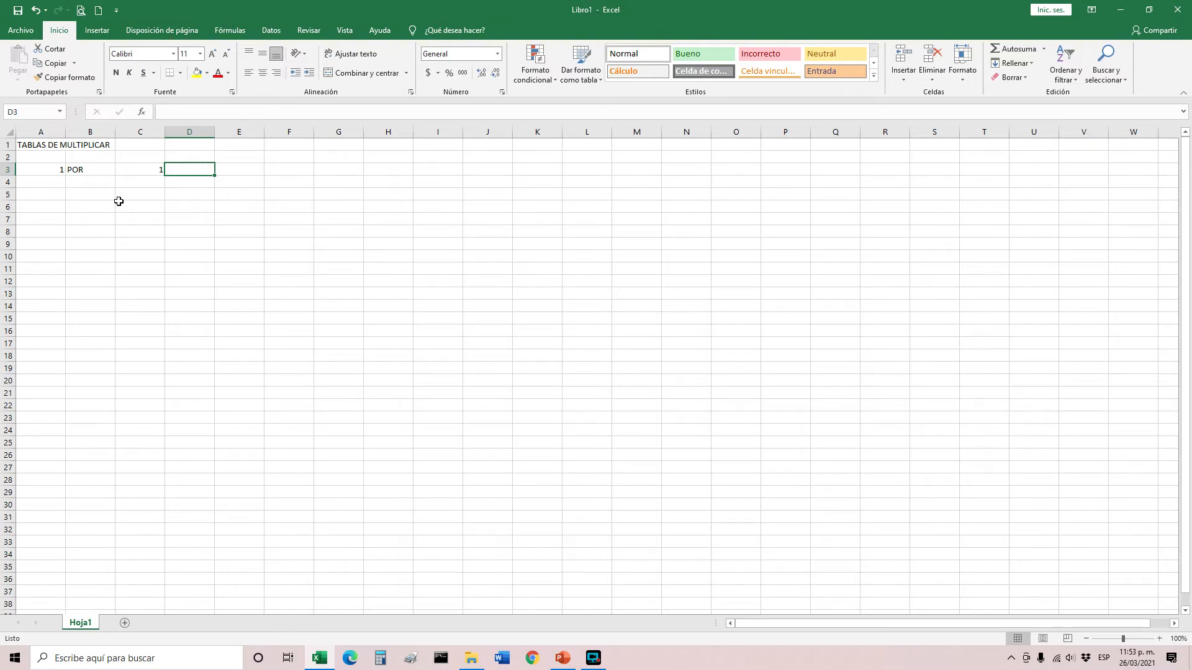
type("=")
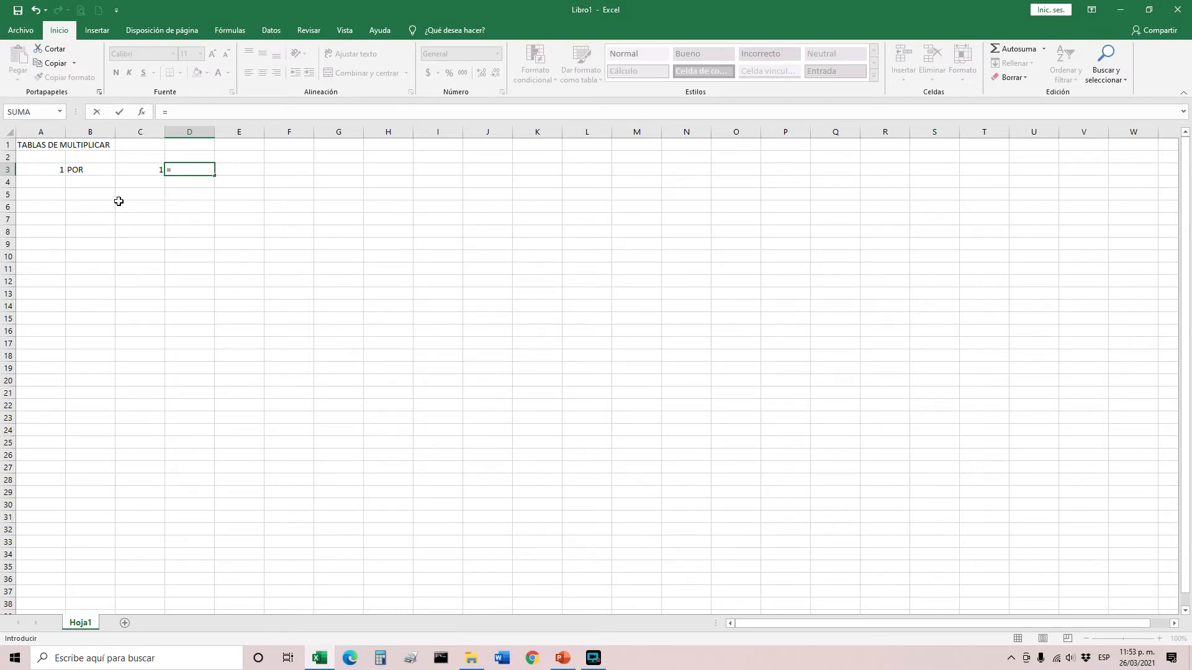
key("Return")
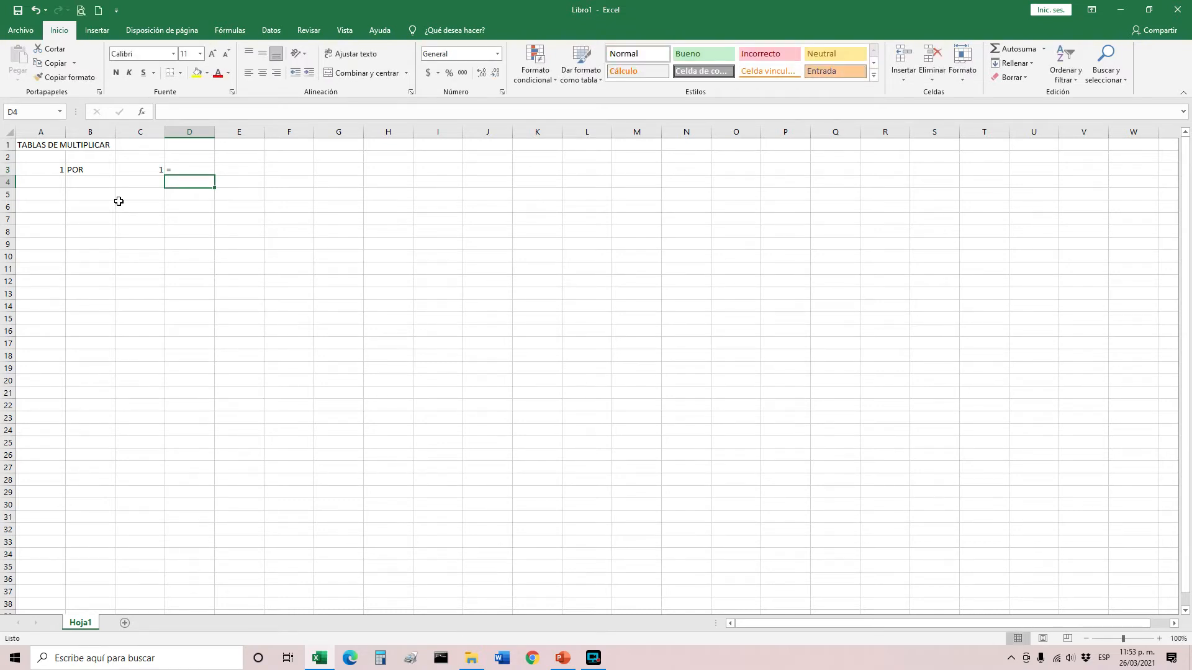
- Enter the formula =A3*C3 in cell E3 to multiply the two factors of the row
key("Right")
key("Up")
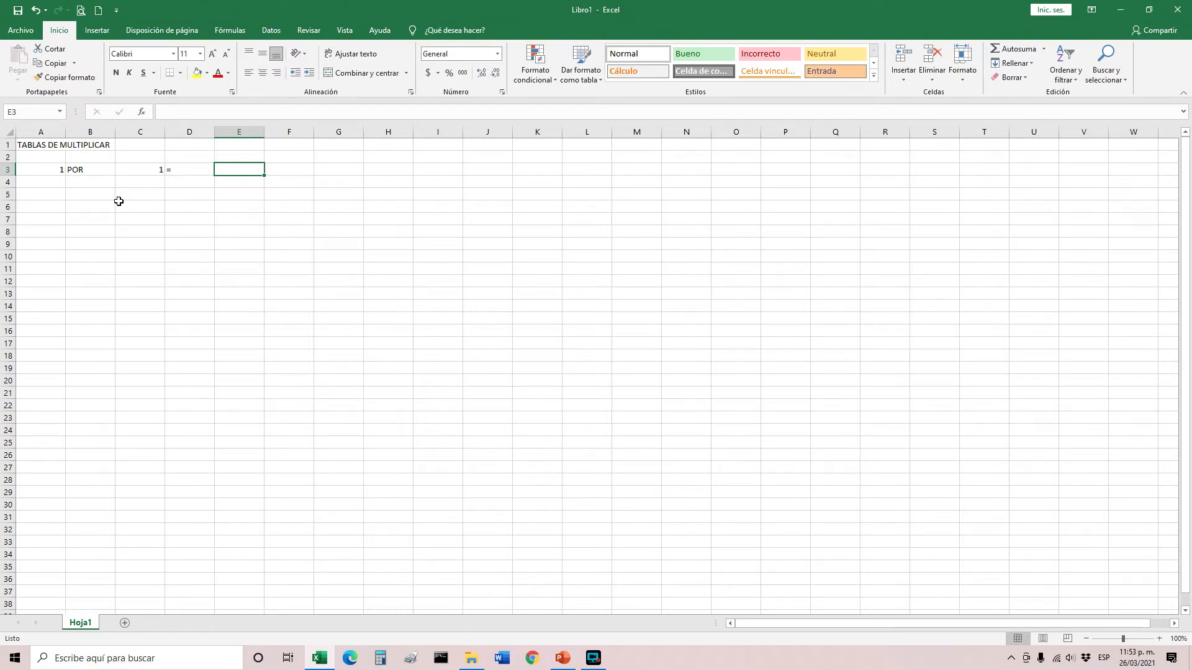
scroll(124, 218, "up", 6, "ctrl")
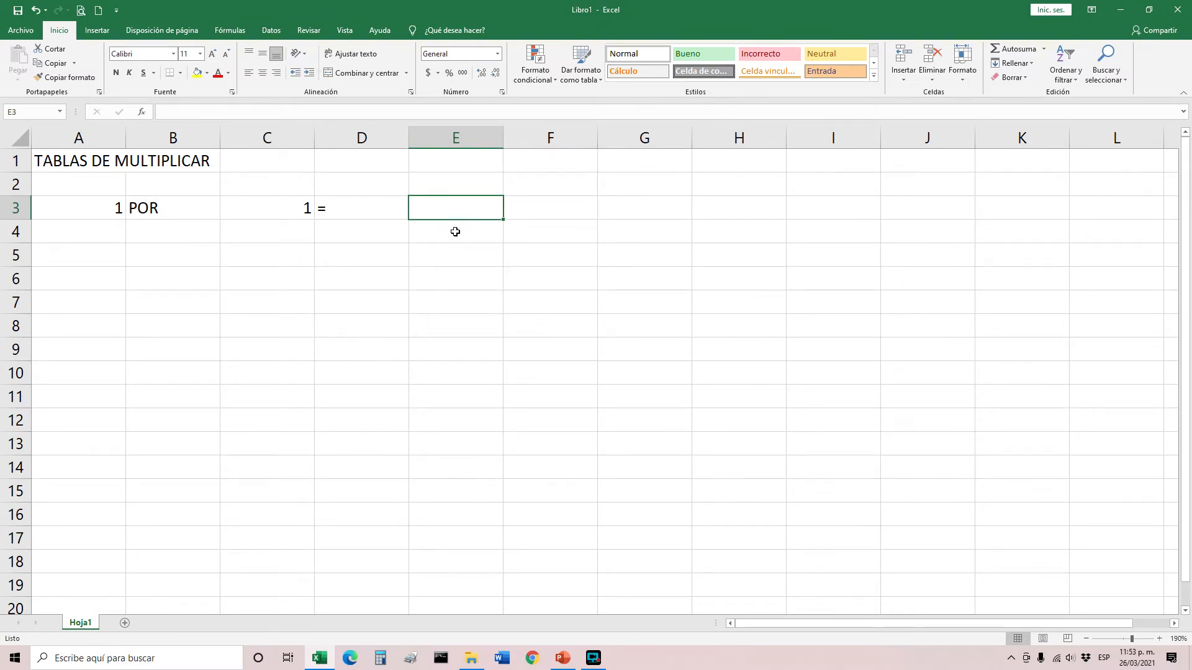
left_click(88, 208)
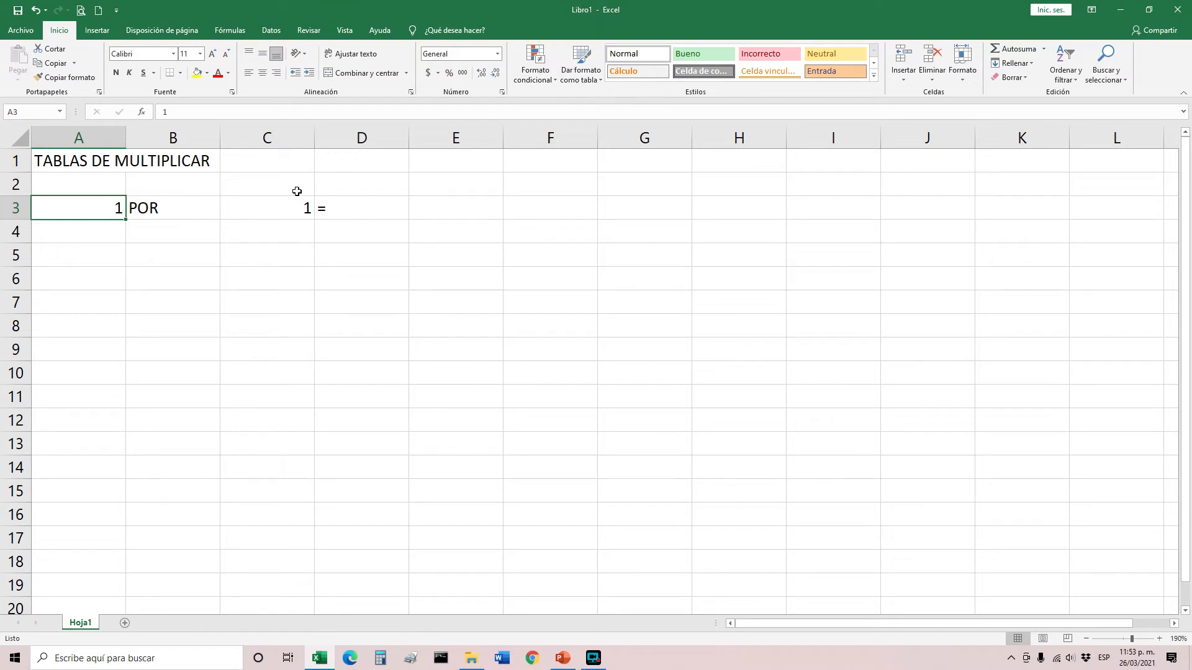
left_click(448, 211)
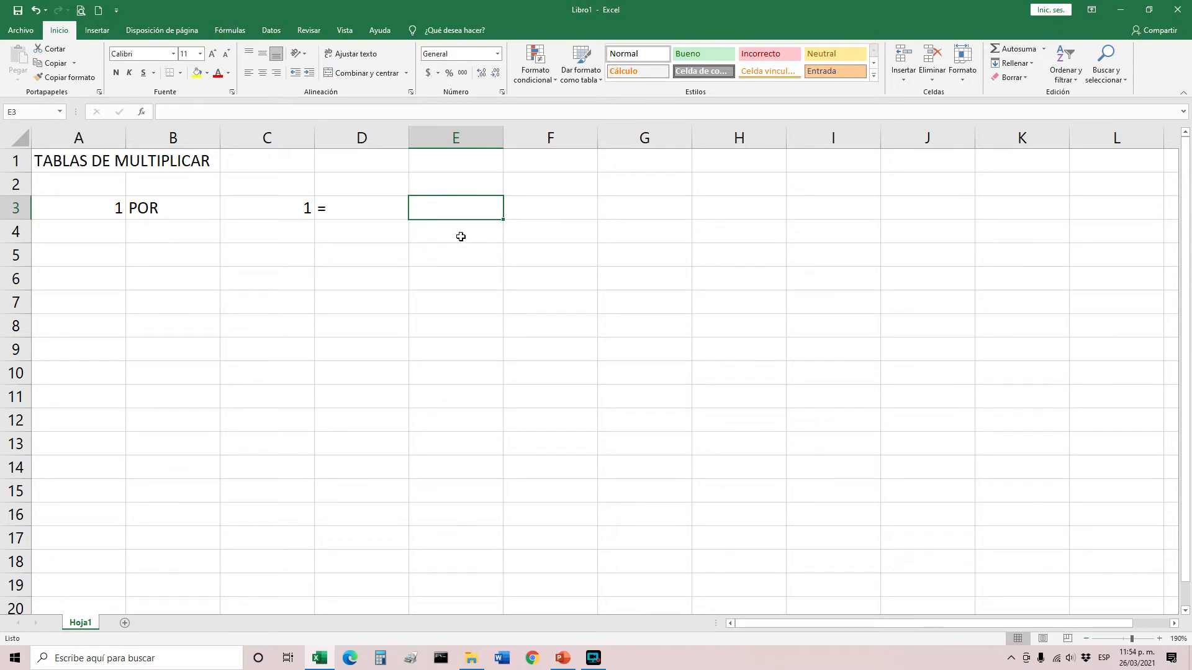
type("=")
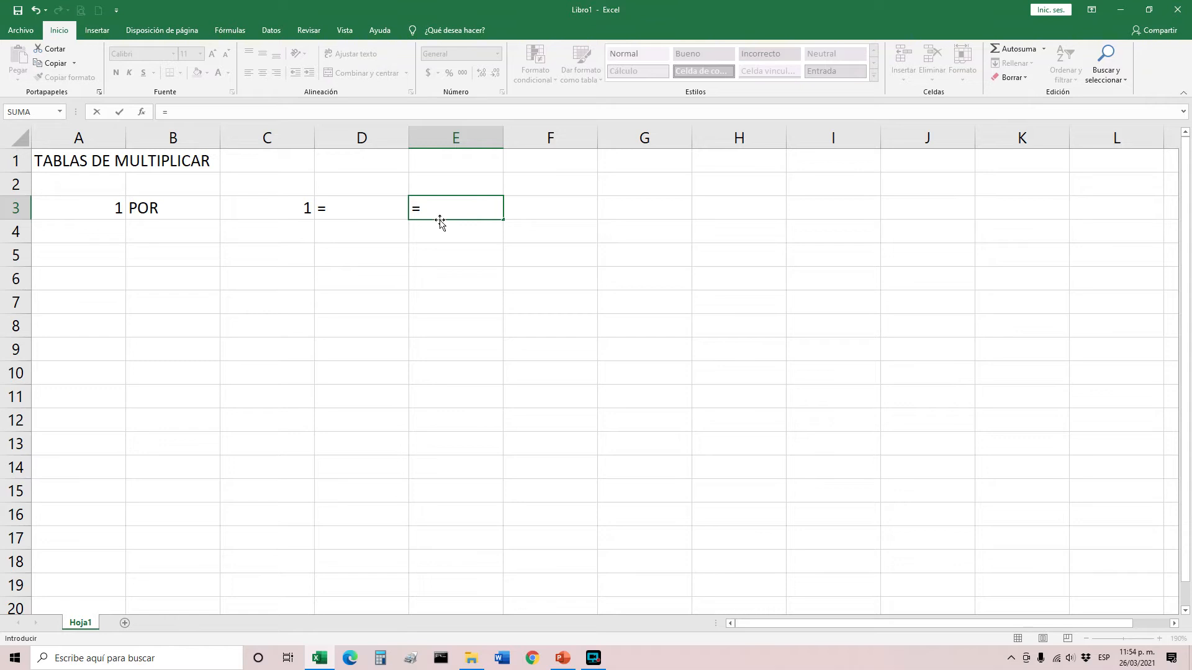
left_click(114, 208)
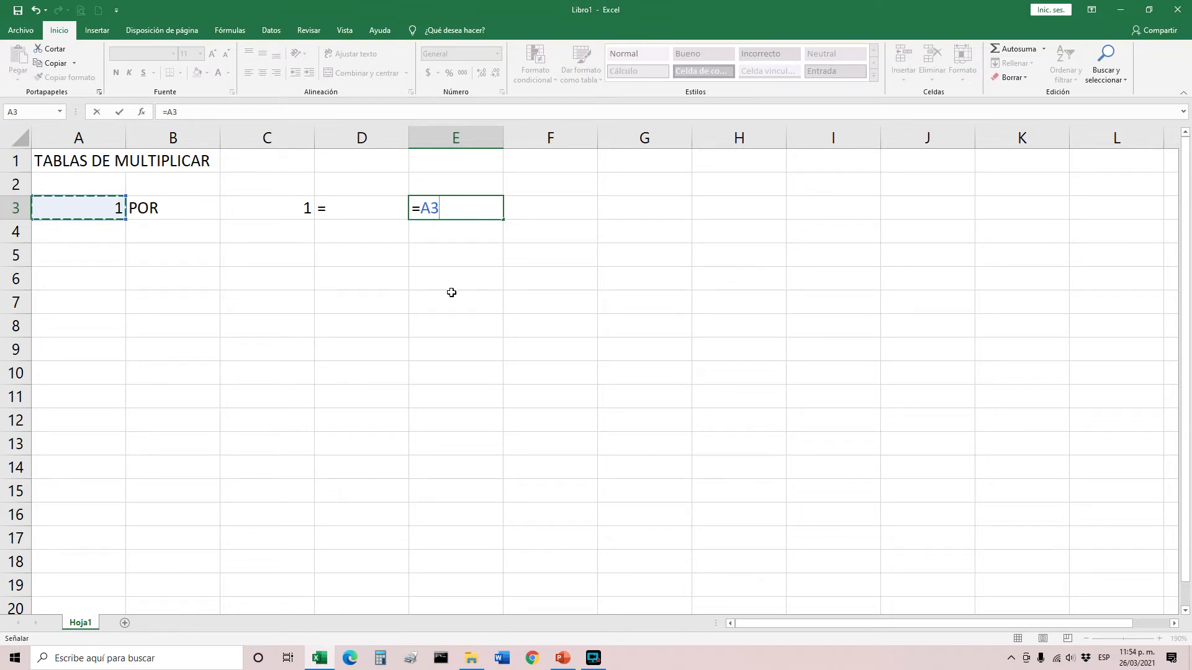
type("*")
left_click(306, 206)
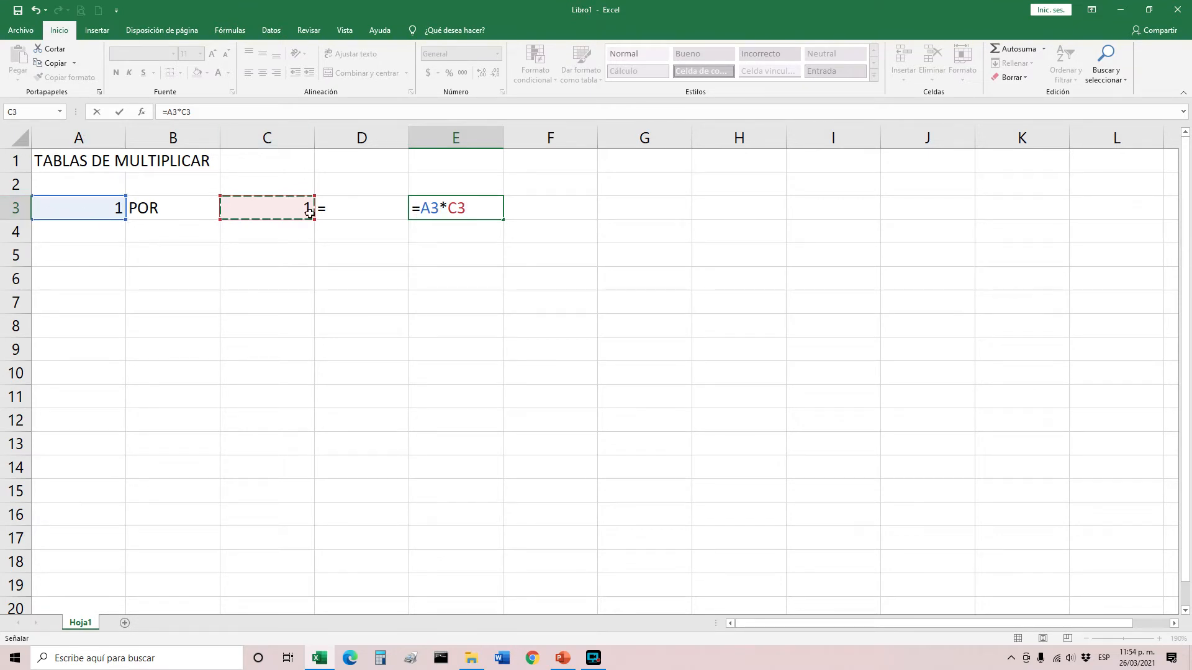
key("Return")
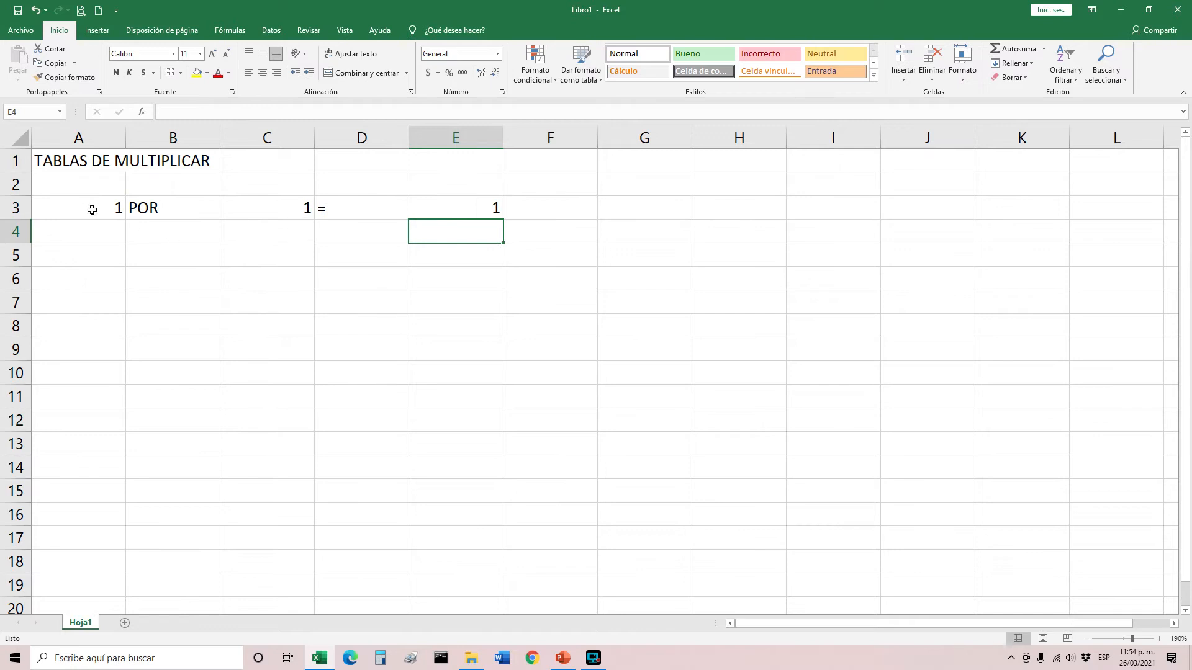
- Test the multiplication formula by entering 25689 in cell C3 and 566 in cell A3
left_click(226, 209)
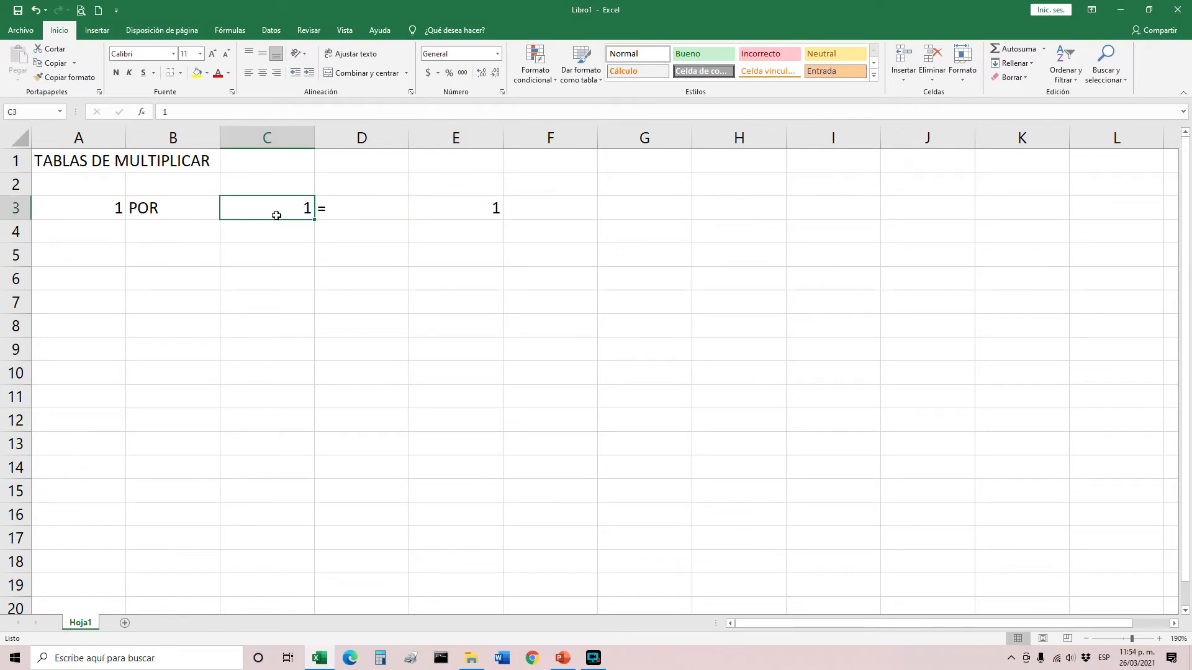
type("25689")
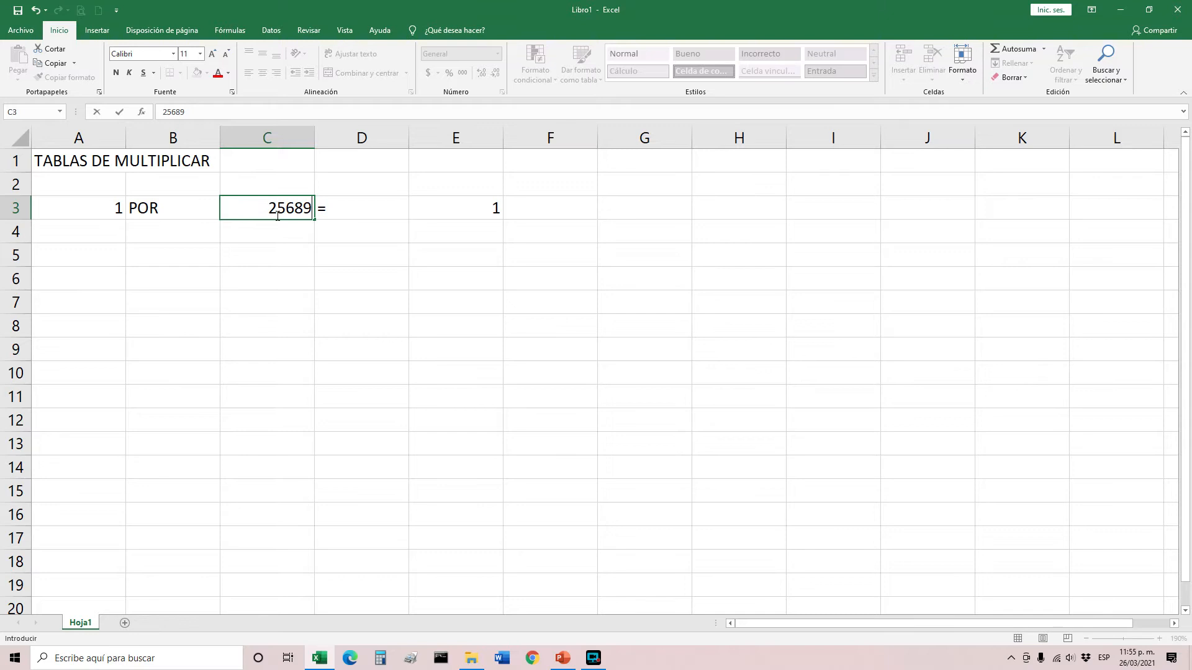
key("Return")
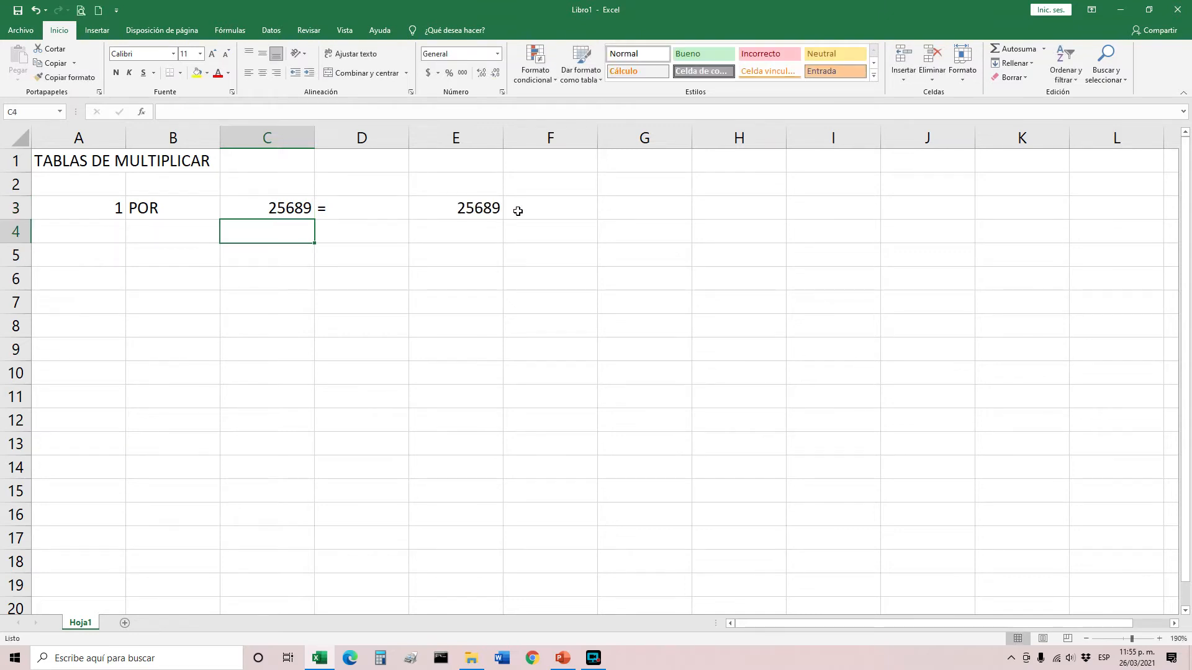
left_click(64, 204)
type("566")
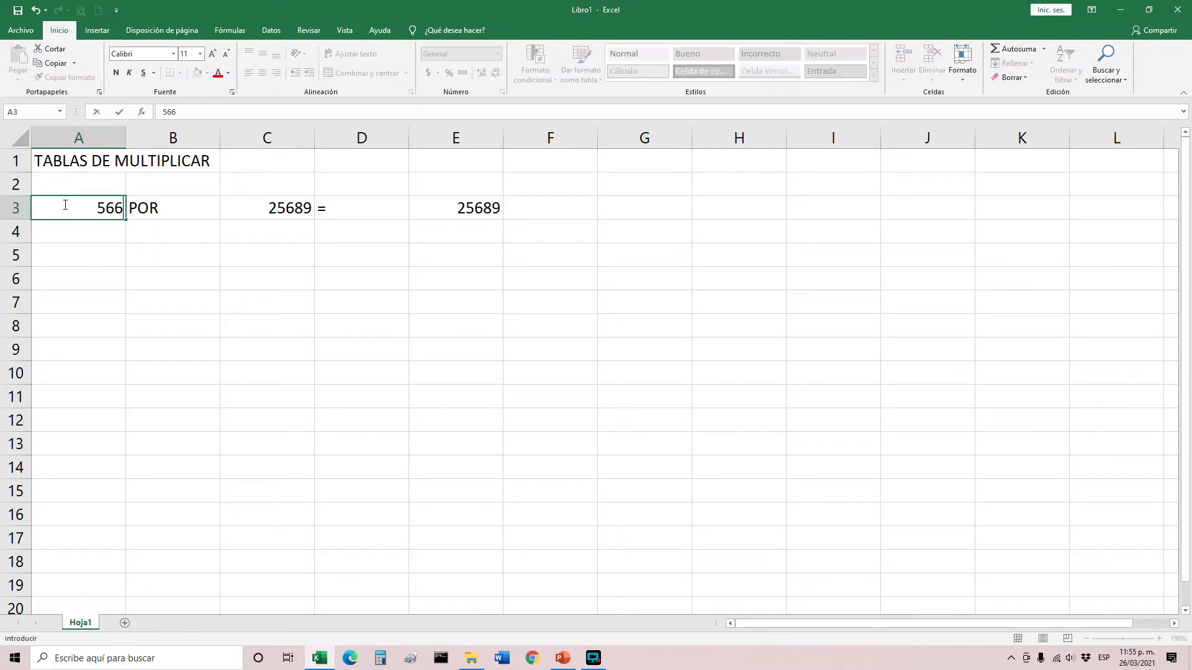
key("Return")
left_click(65, 207)
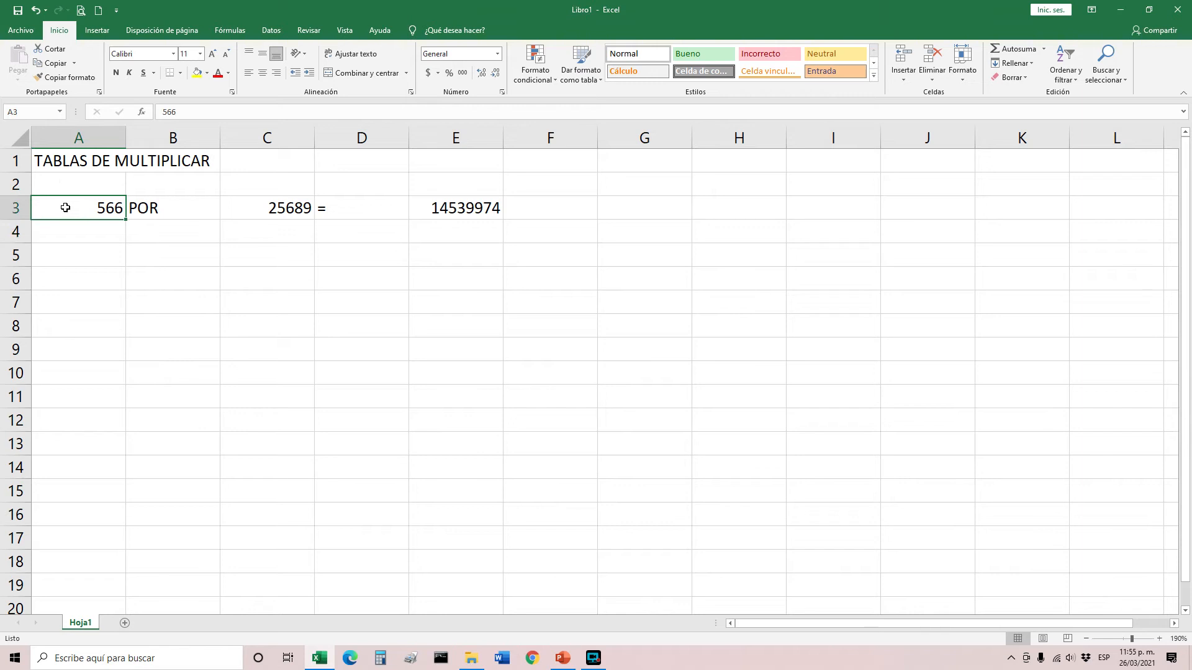
left_click(292, 209)
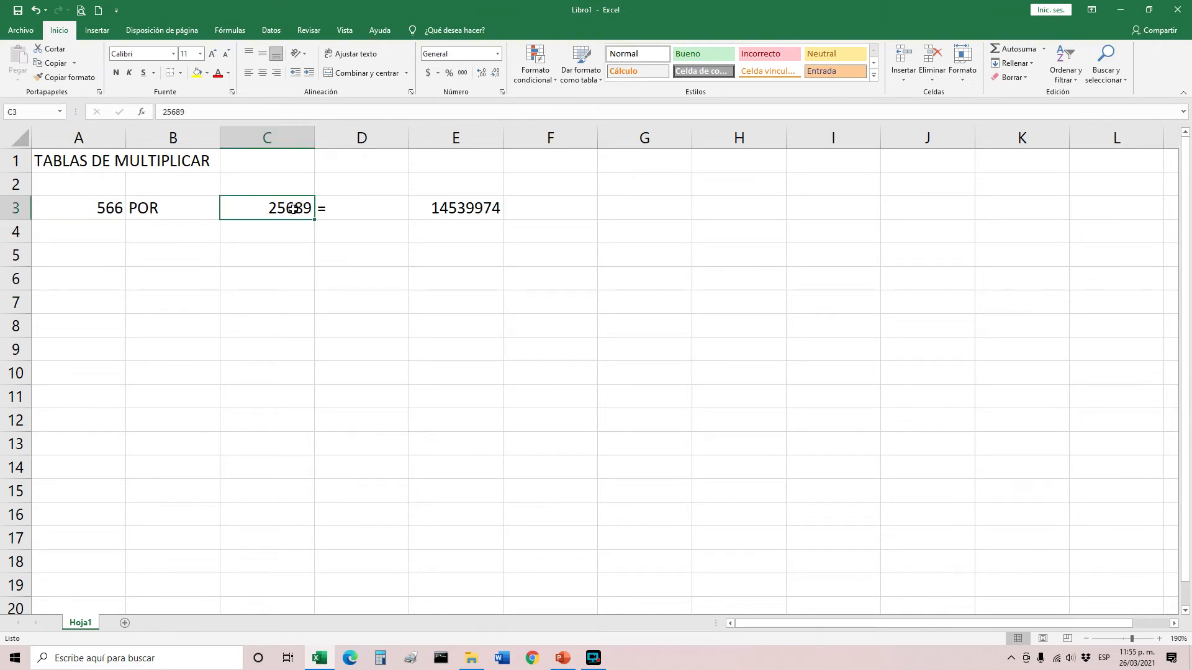
- Set both factors, cells A3 and C3, back to 1 and select the product cell E3
left_click(110, 206)
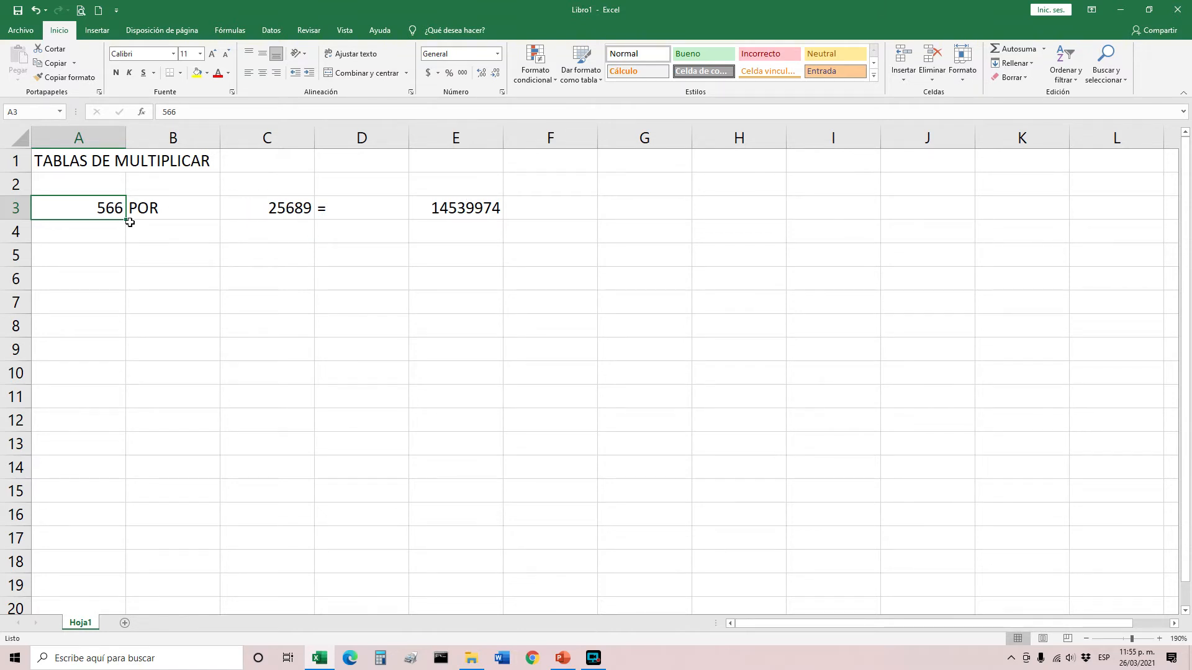
type("1")
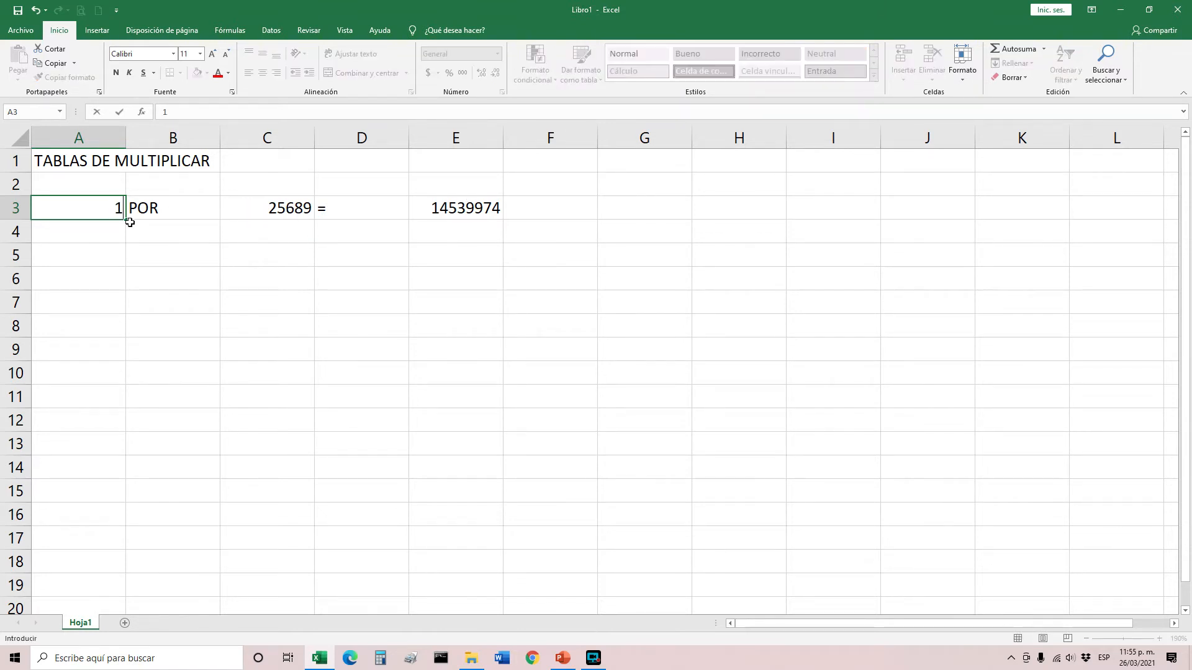
left_click(251, 208)
type("1")
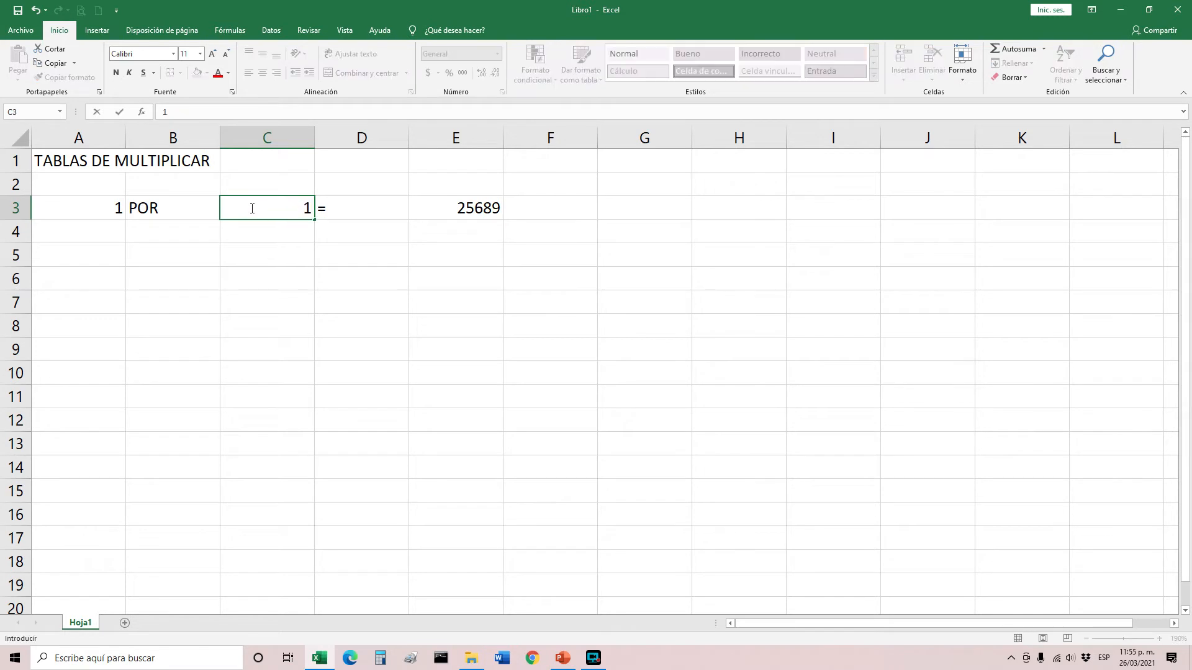
left_click(467, 186)
left_click(461, 204)
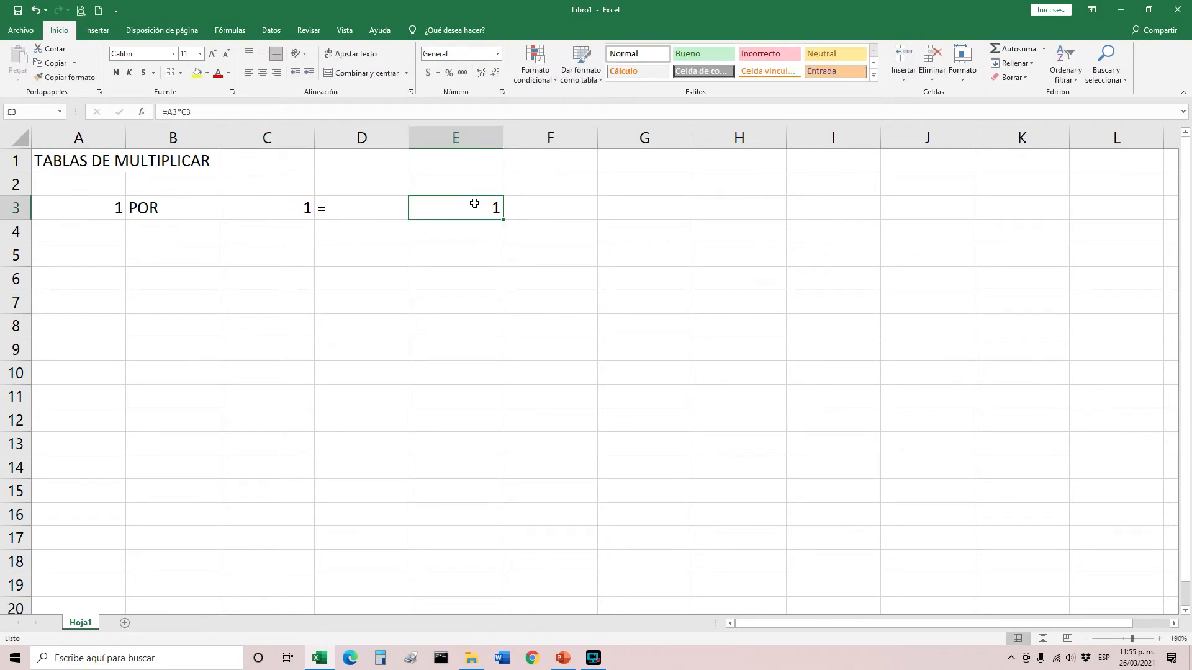
- Copy the 1 in cell A3 and paste it into cells A4 to A13
left_click(98, 211)
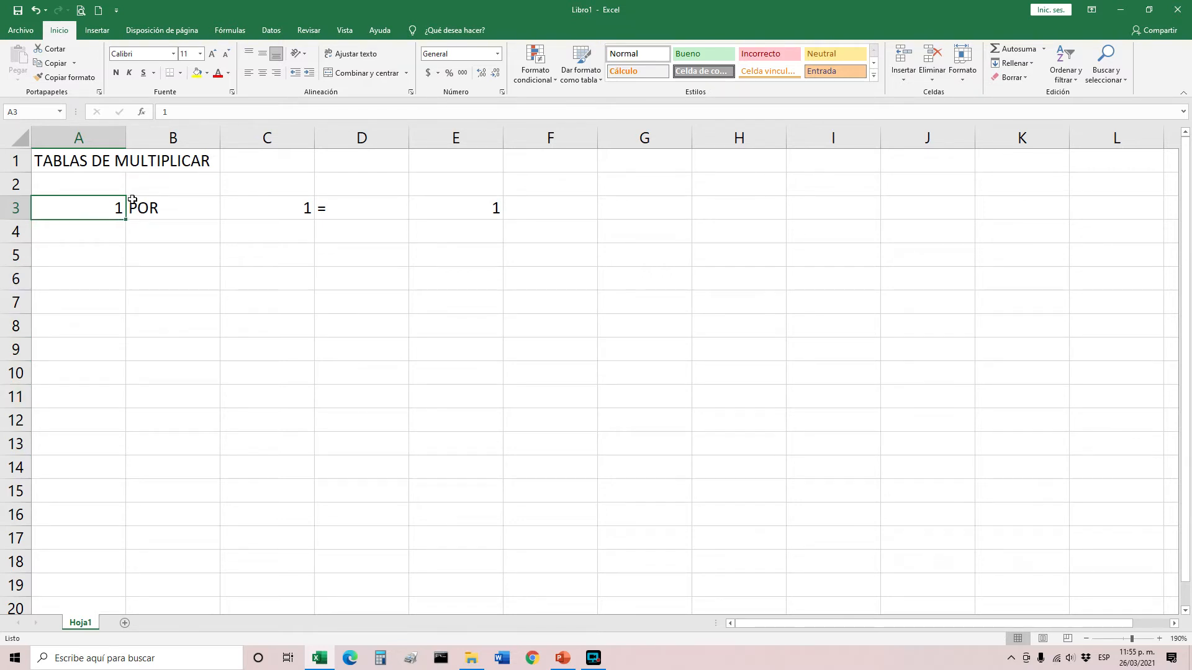
right_click(99, 205)
left_click(118, 225)
left_click(109, 242)
left_click_drag(110, 243, 96, 444)
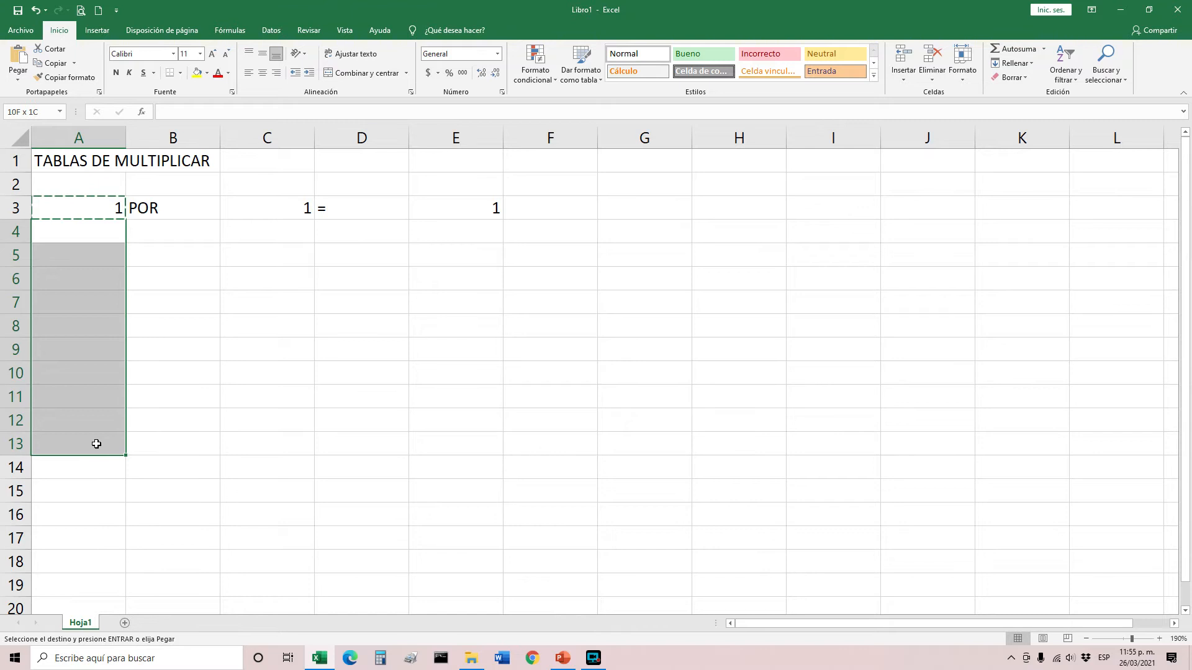
left_click_drag(97, 443, 97, 444)
right_click(103, 302)
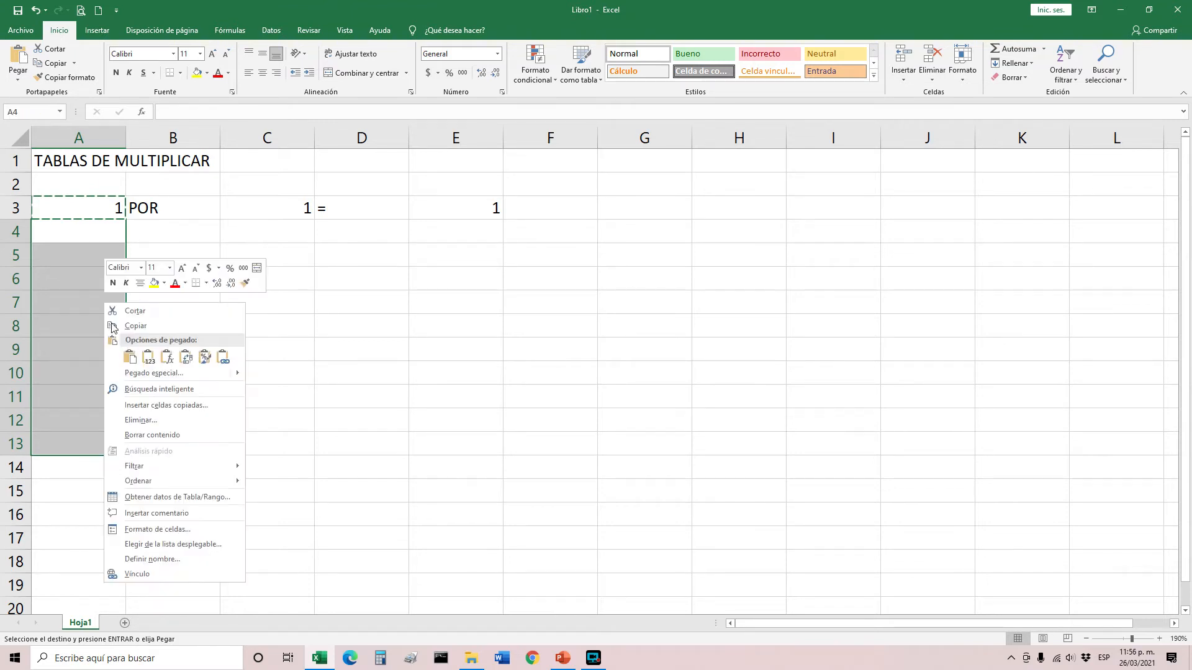
left_click(132, 359)
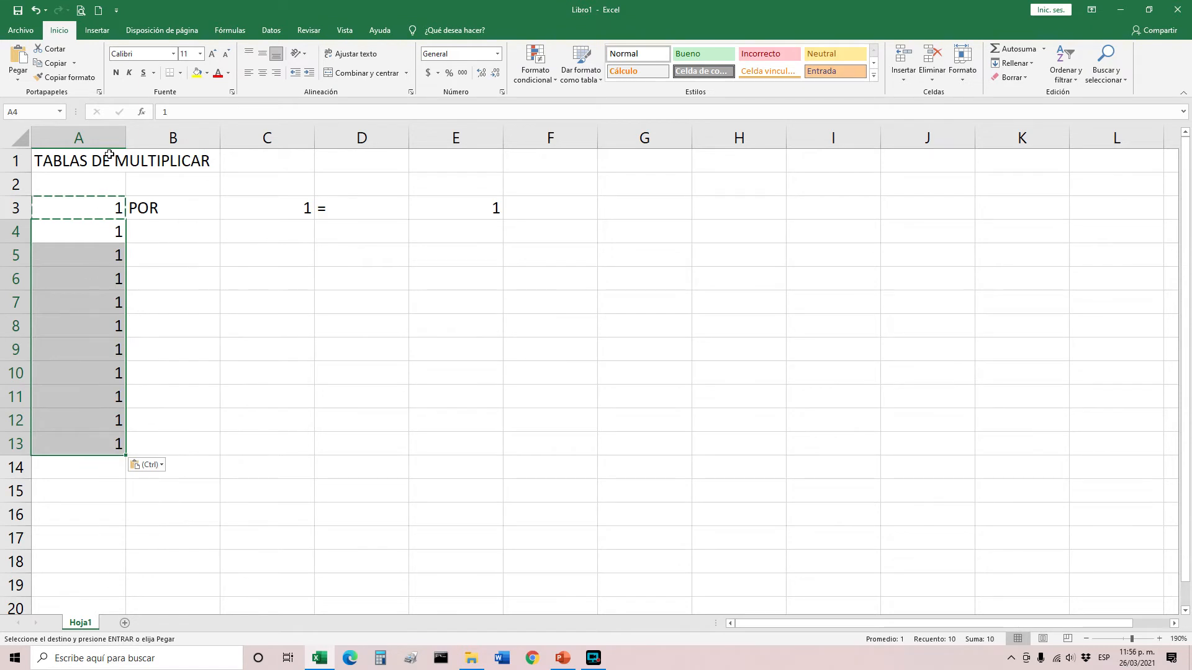
- Undo the paste in cells A4 to A13 and cancel the copy mode
left_click(103, 278)
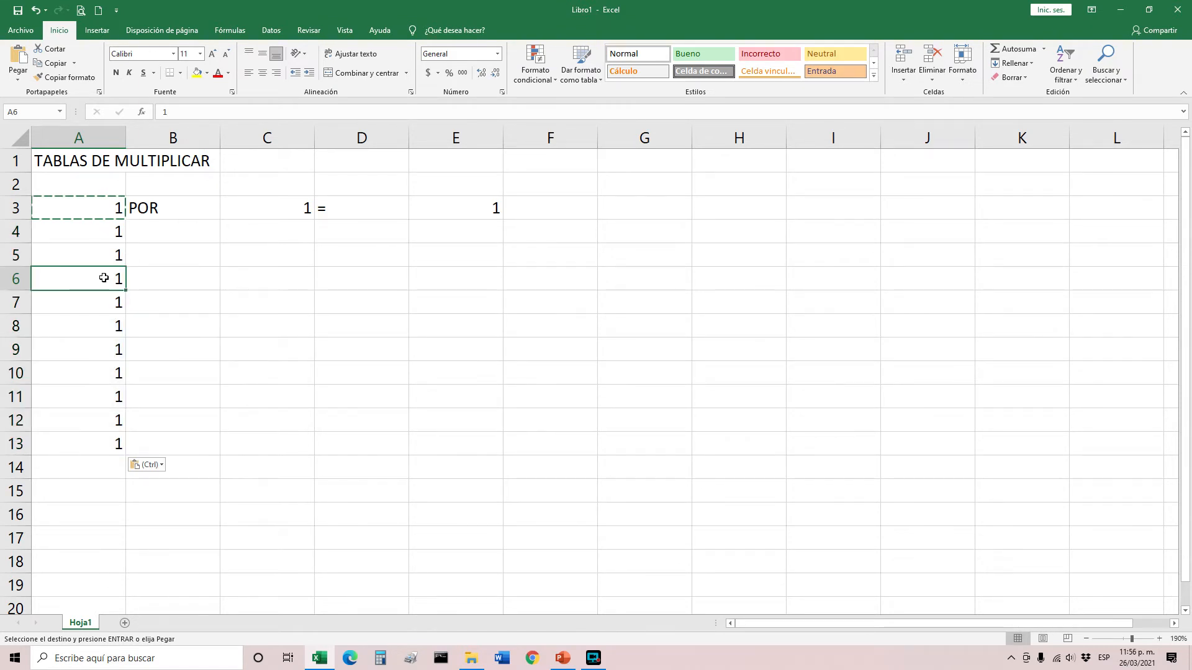
key("ctrl+z")
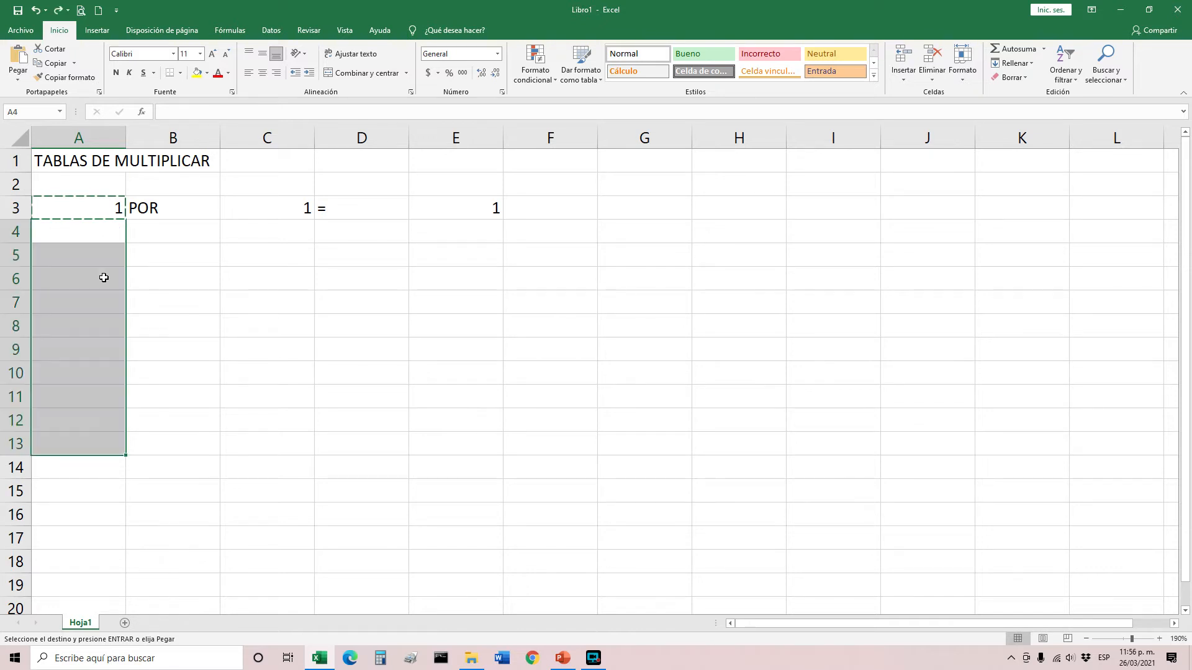
left_click(105, 263)
key("Escape")
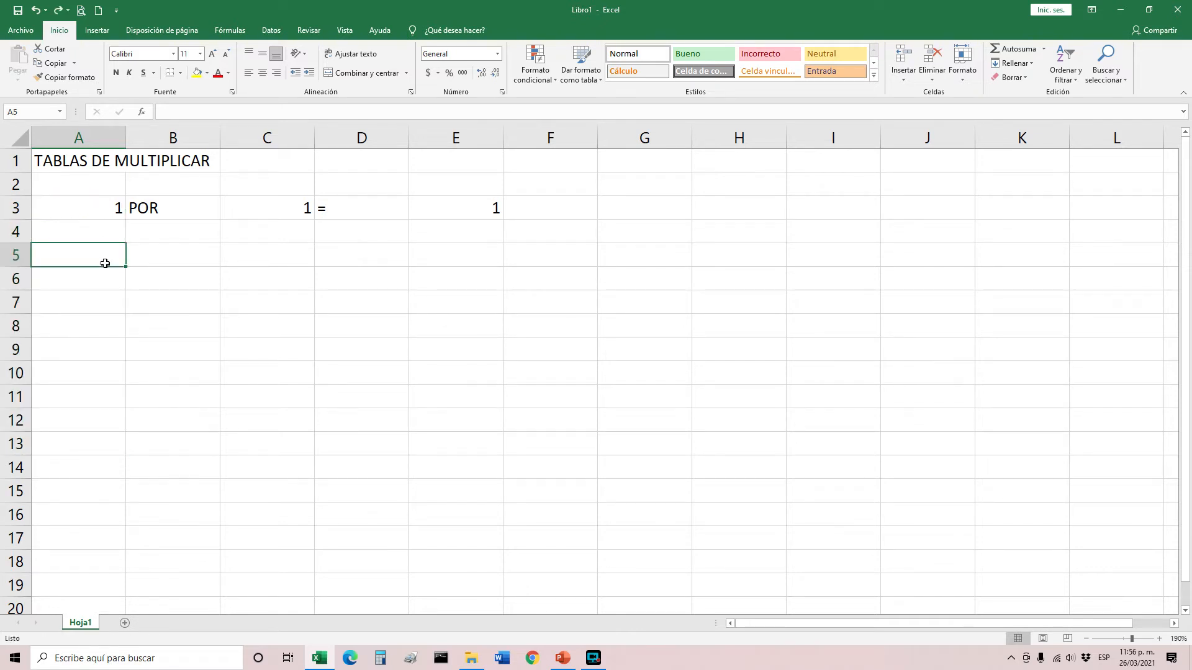
- Zoom the sheet in to 230% and autofill the 1 from cell A3 down to A13
left_click(108, 214)
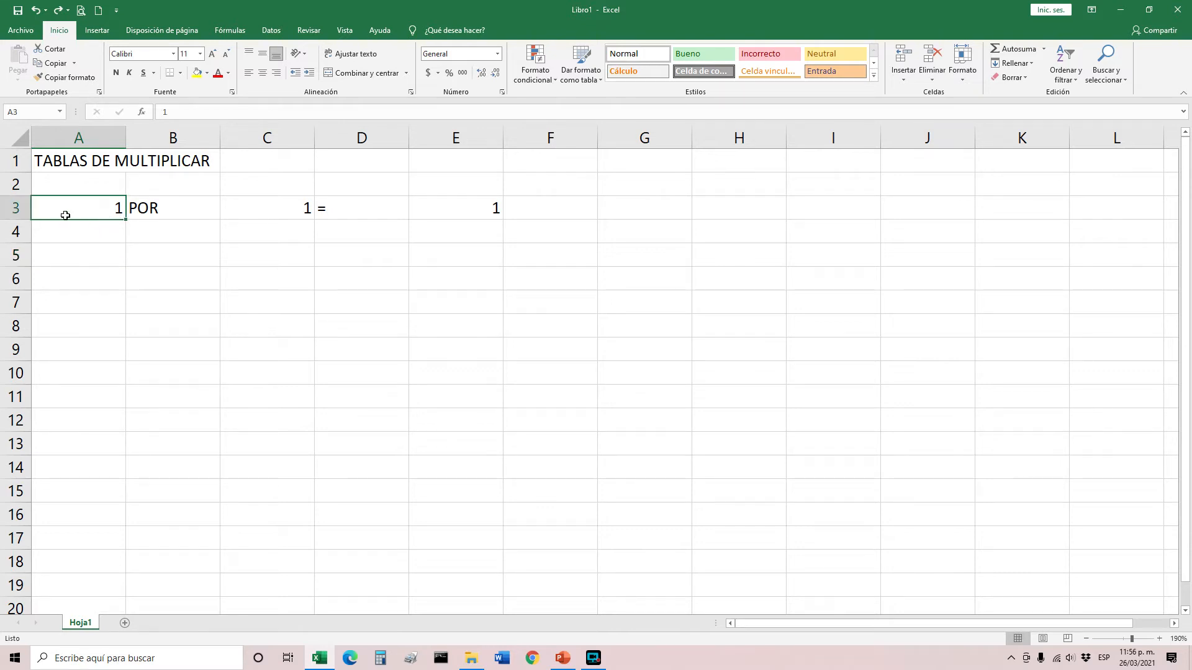
left_click(1160, 639)
left_click(1159, 638)
left_click(1159, 639)
left_click(1159, 639)
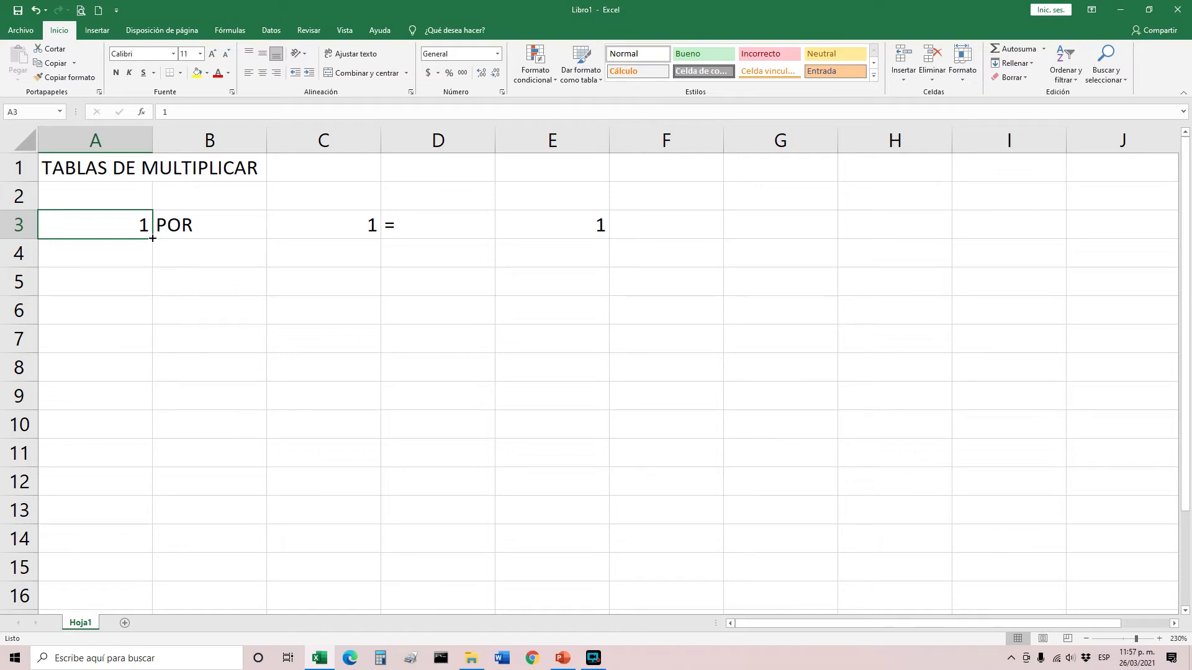
left_click_drag(152, 239, 153, 238)
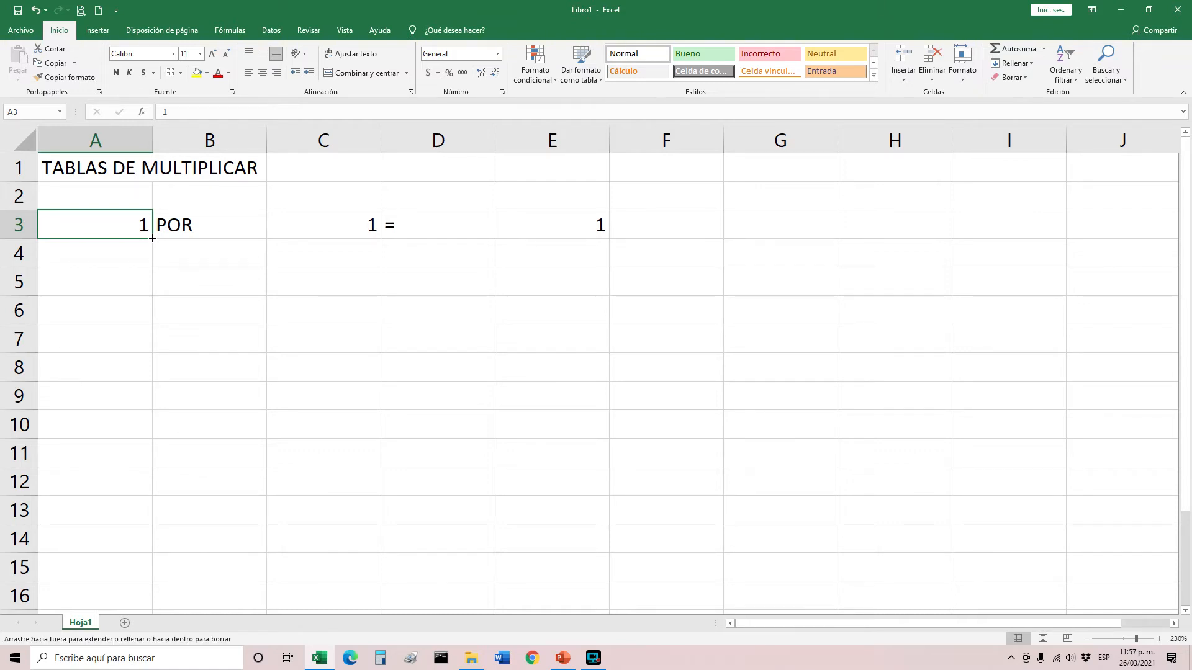
left_click_drag(152, 238, 132, 512)
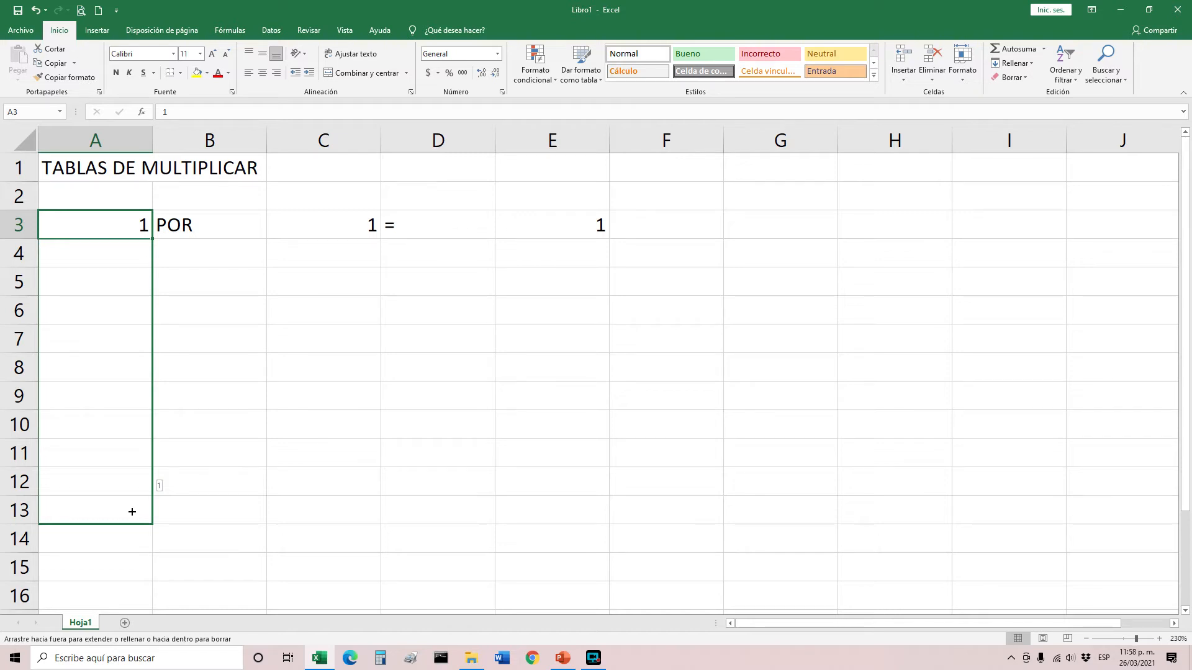
left_click_drag(132, 512, 133, 508)
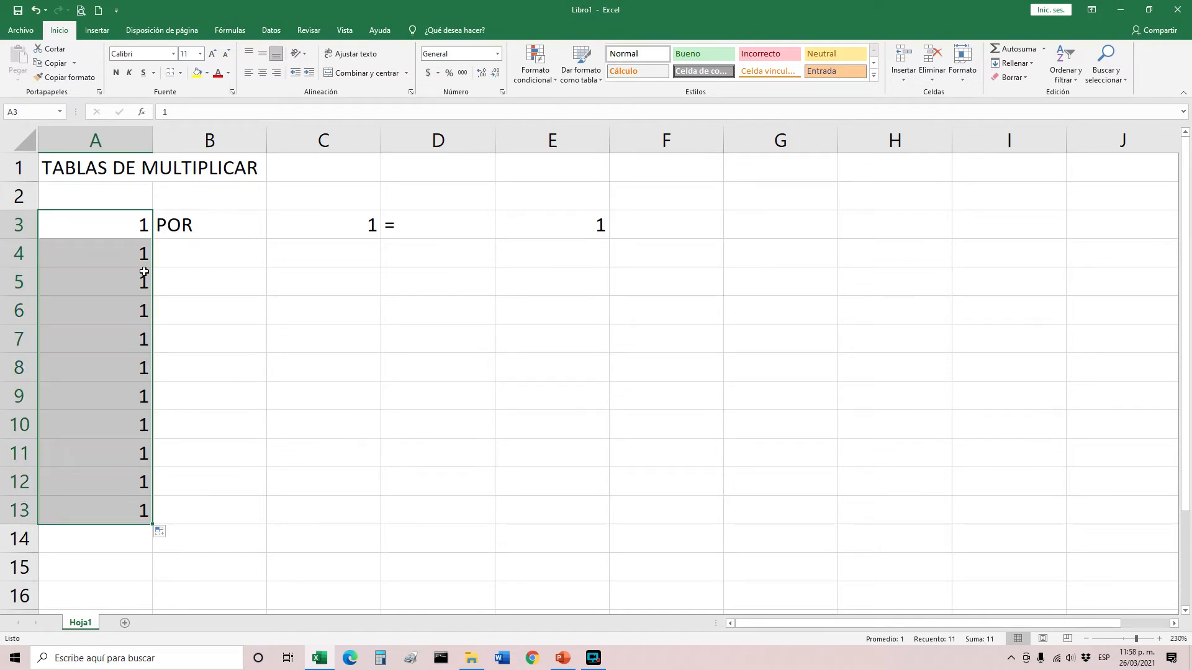
left_click(133, 222)
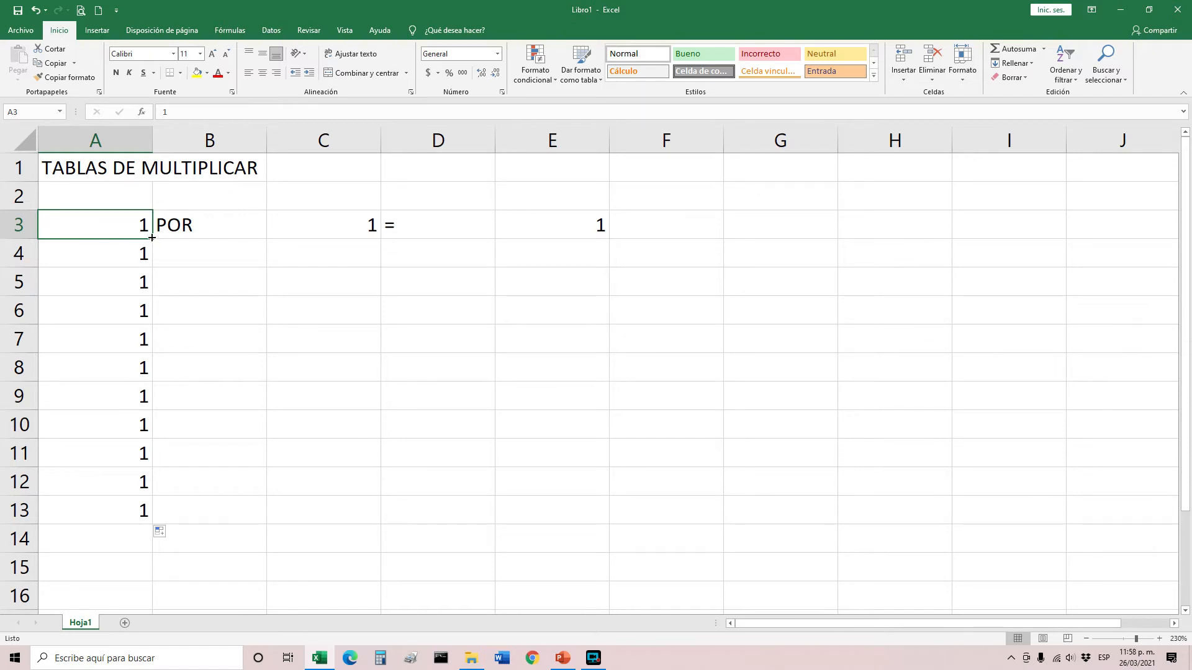
left_click_drag(153, 238, 135, 514)
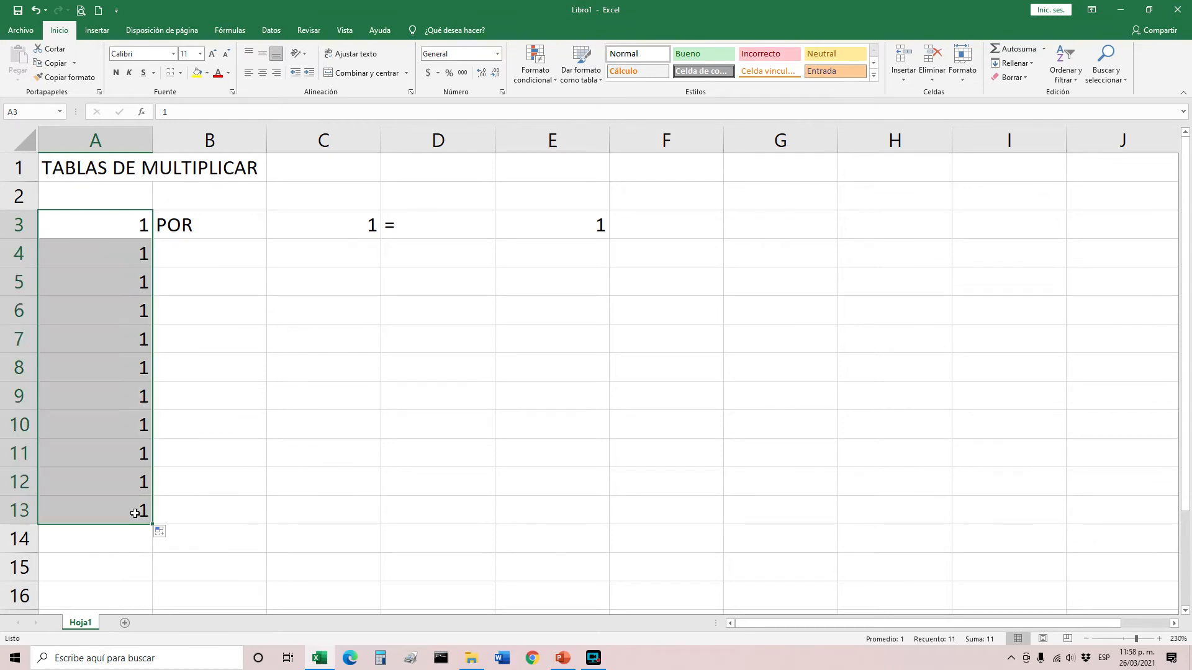
- Autofill the word POR from cell B3 down to B13, alongside the filled first factors
left_click(211, 223)
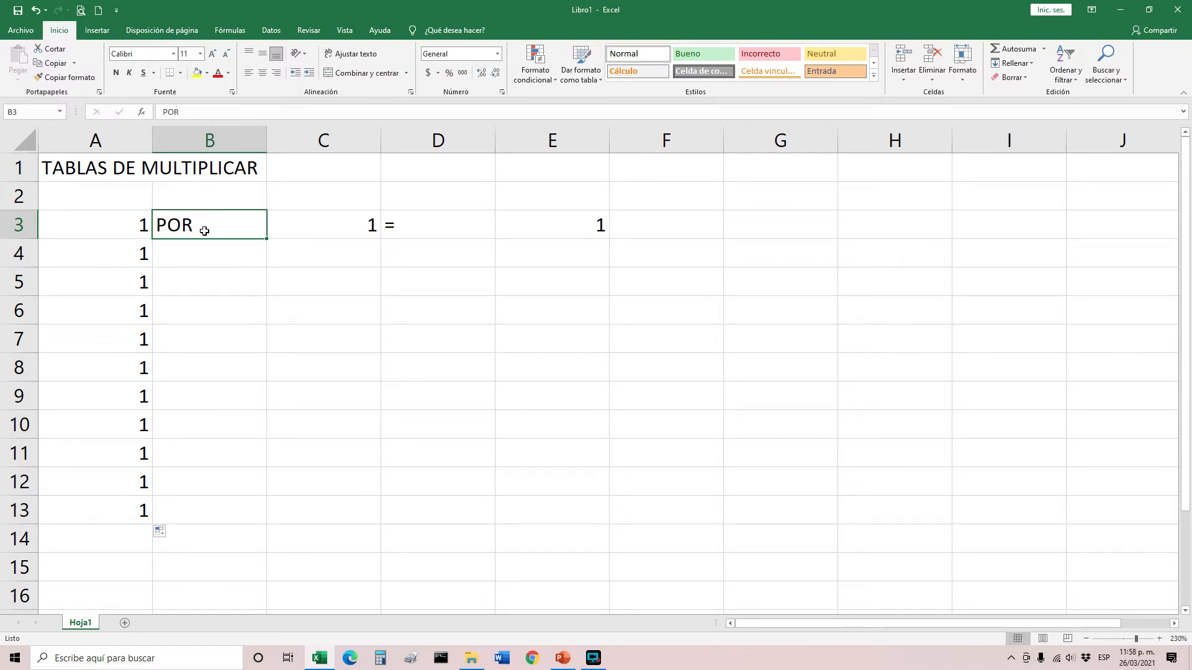
left_click_drag(125, 226, 130, 522)
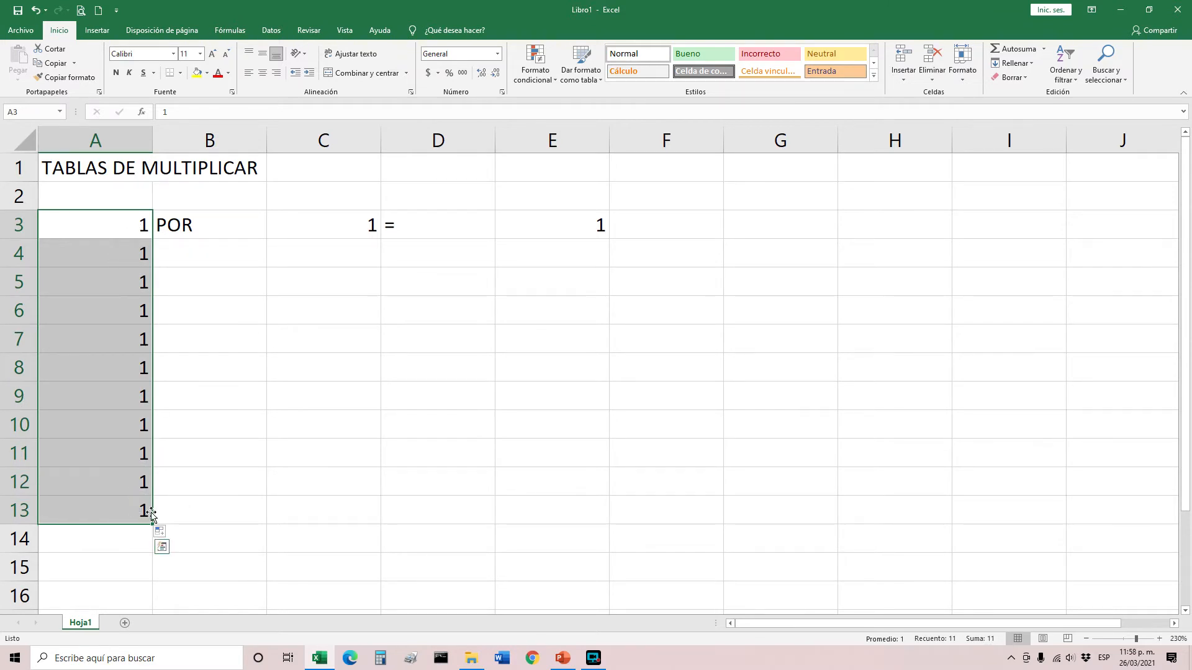
left_click(228, 221)
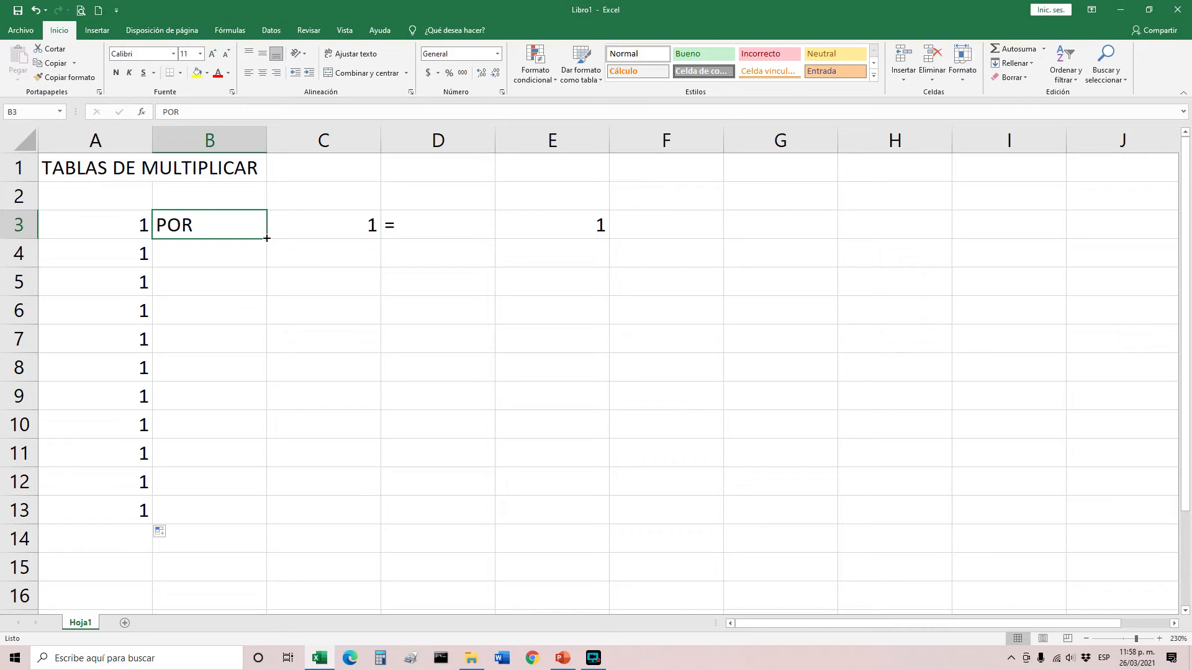
double_click(267, 239)
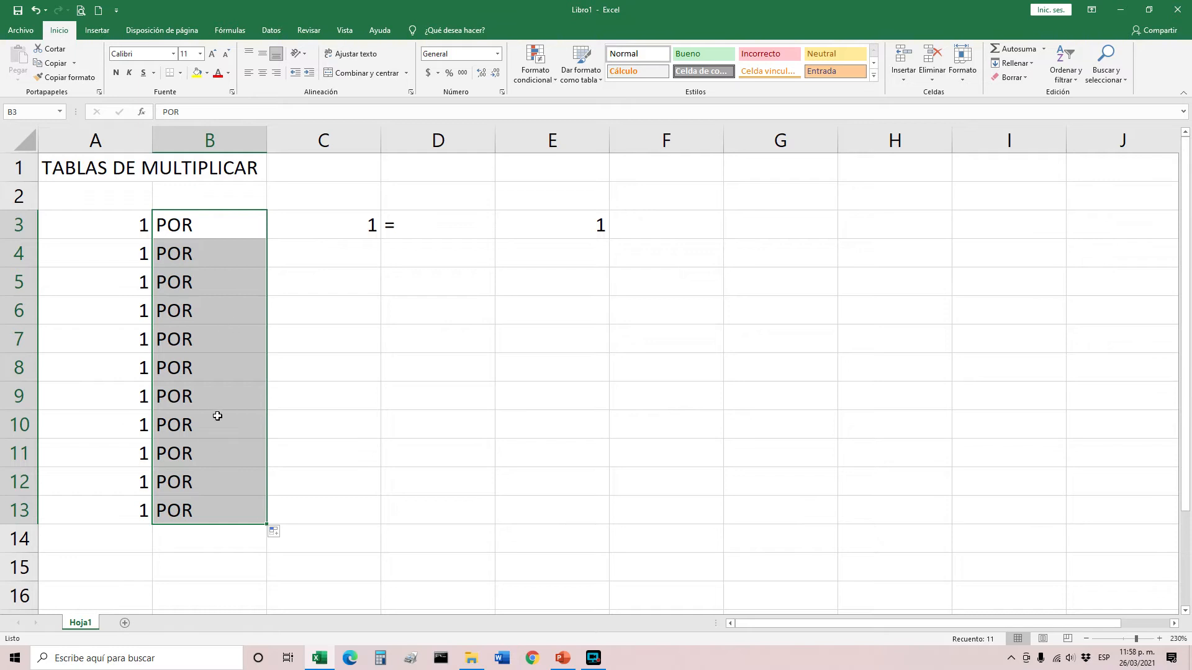
- Try autofilling the 1 from cell C3 down to C13, and undo that fill
left_click(326, 226)
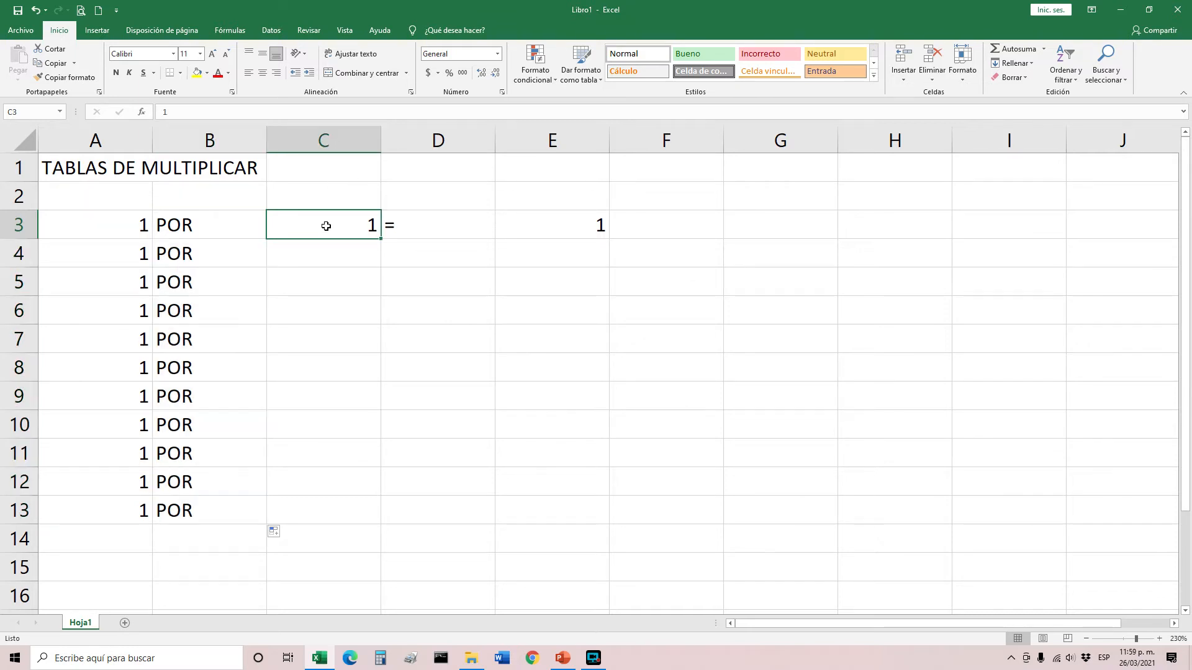
double_click(380, 240)
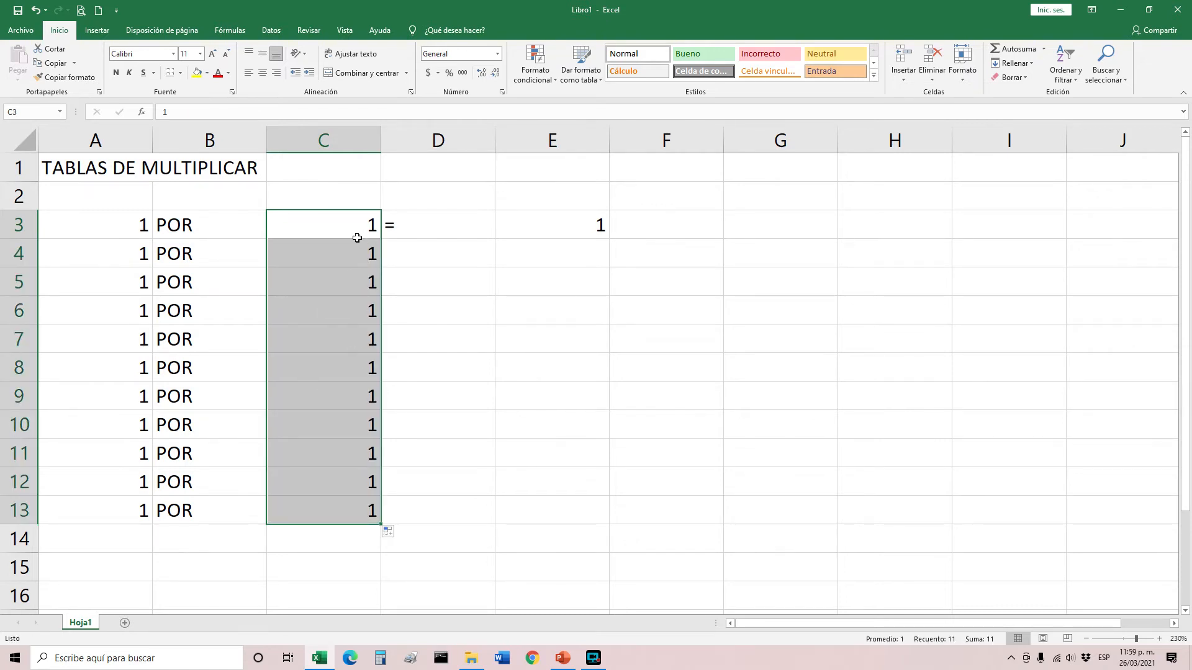
left_click(328, 258)
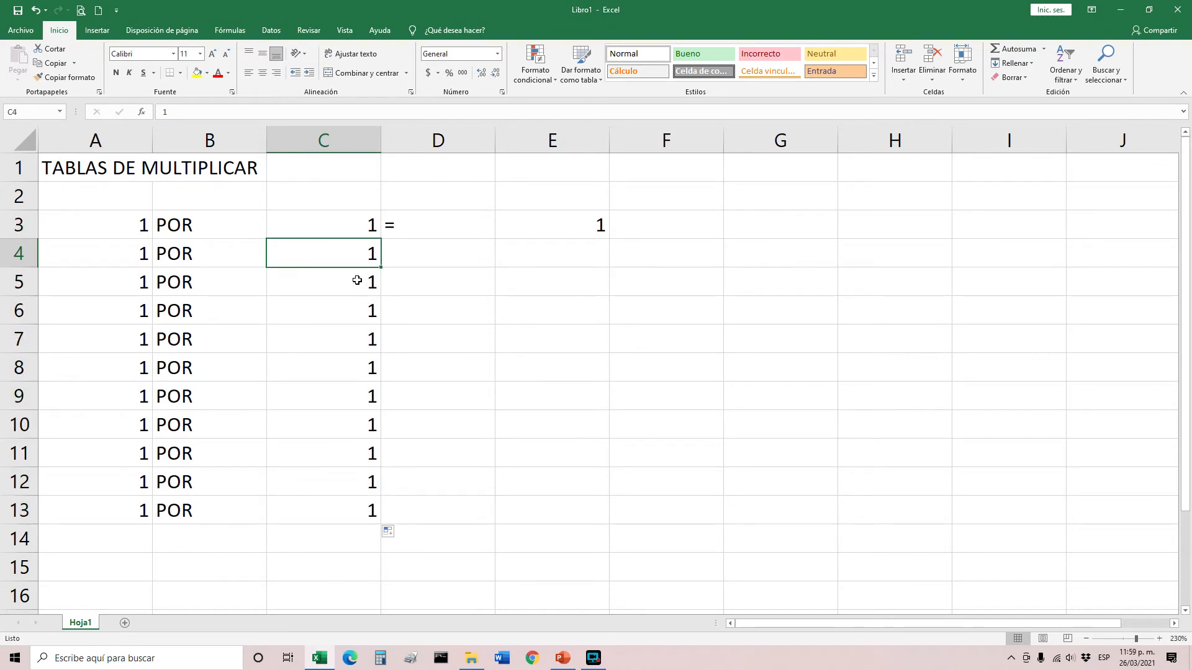
key("ctrl+z")
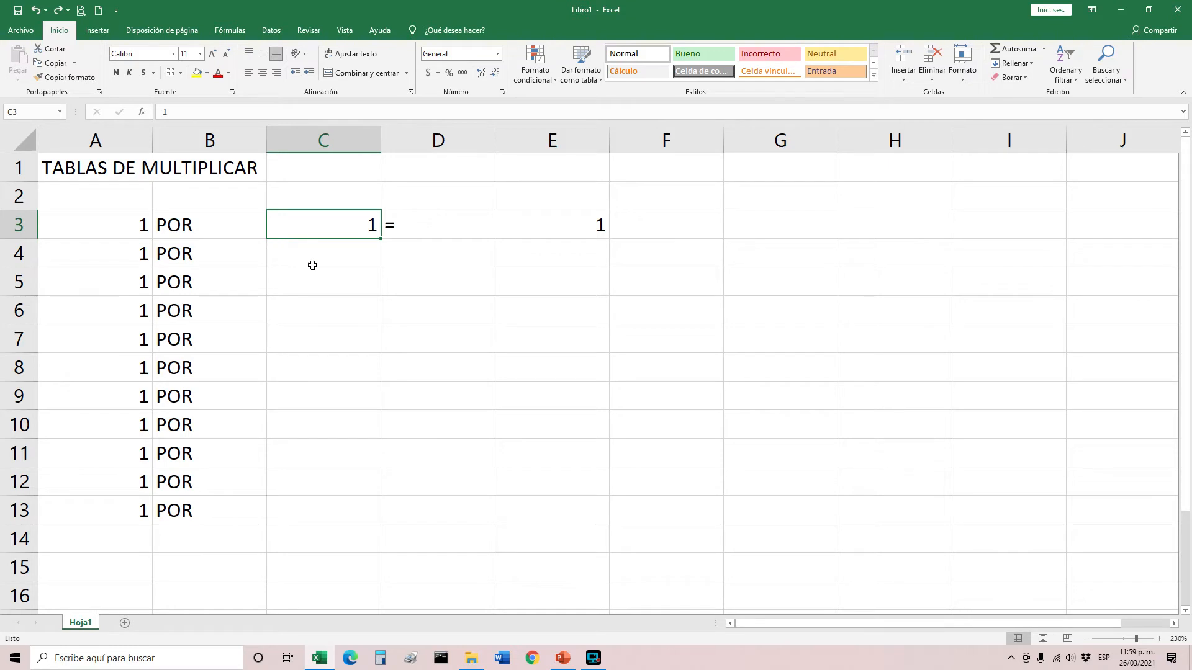
- Enter 2 in cell C4 as the second factor of the second row
left_click(362, 257)
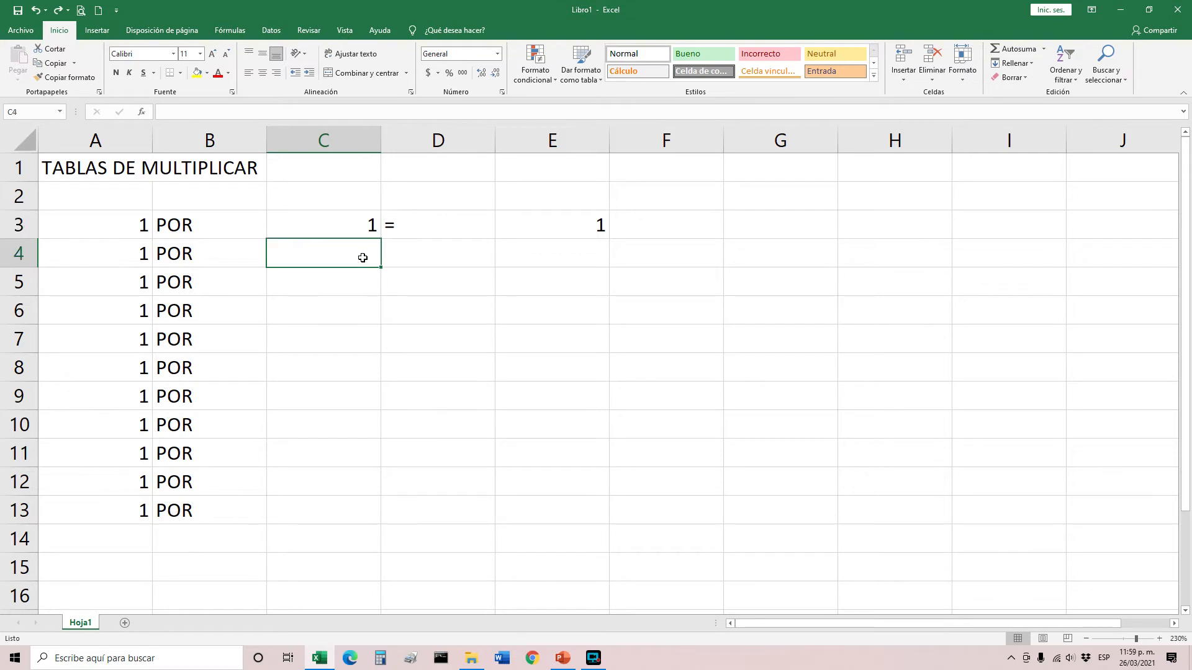
type("2")
key("BackSpace")
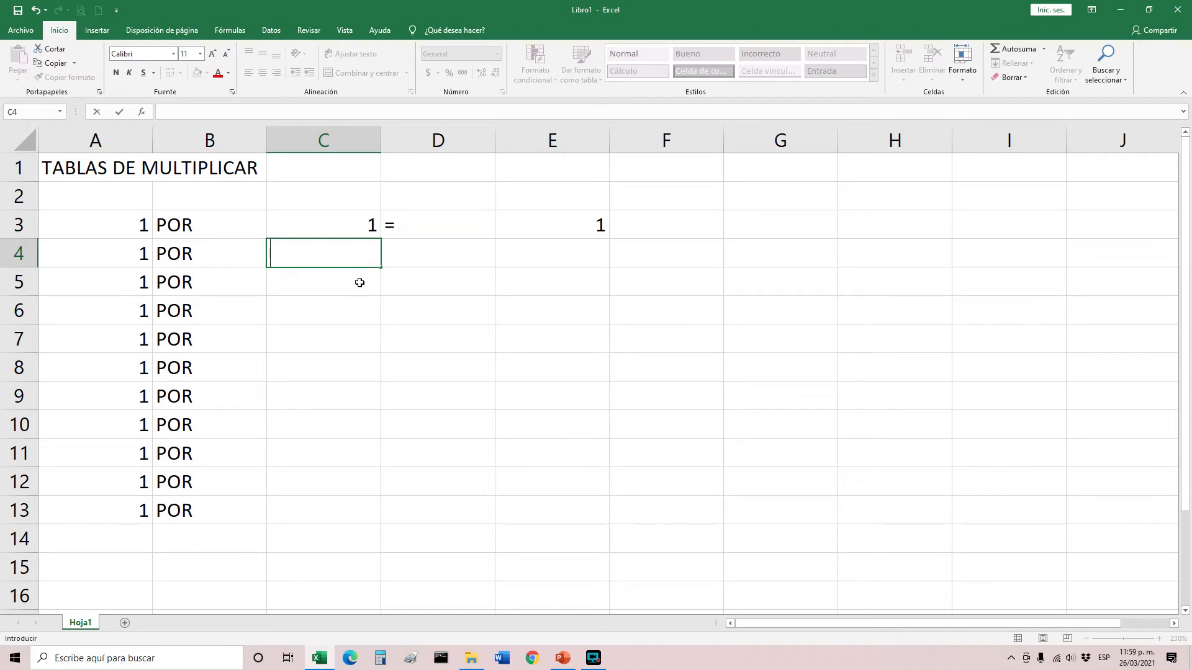
key("Return")
left_click(357, 259)
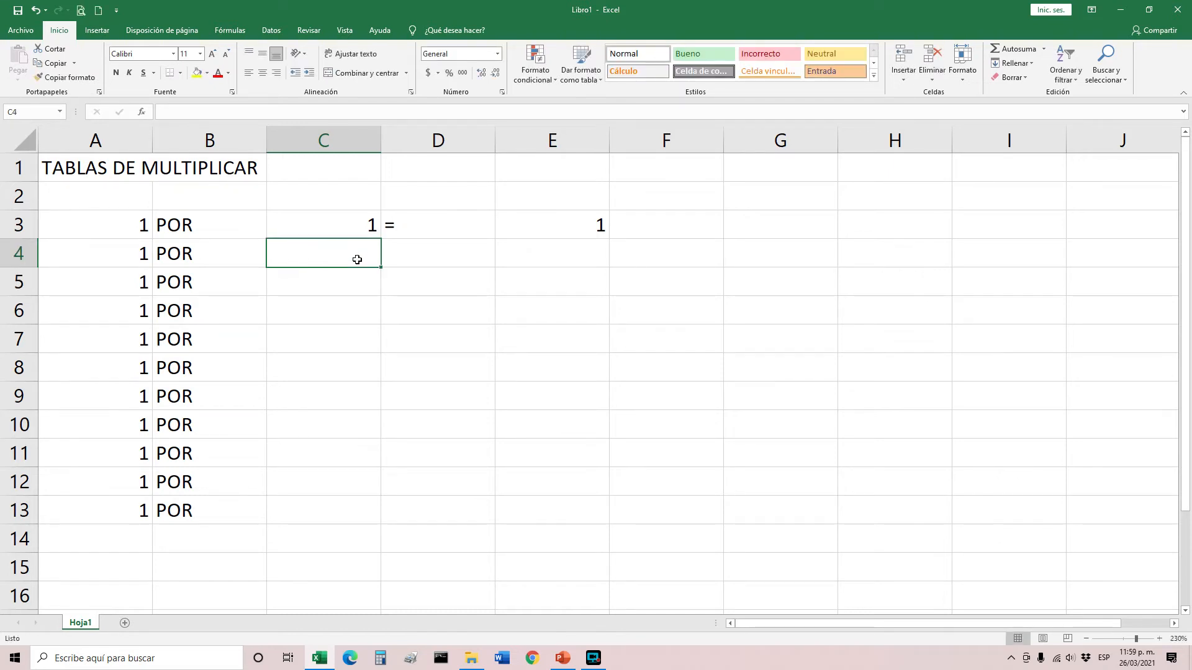
type("2")
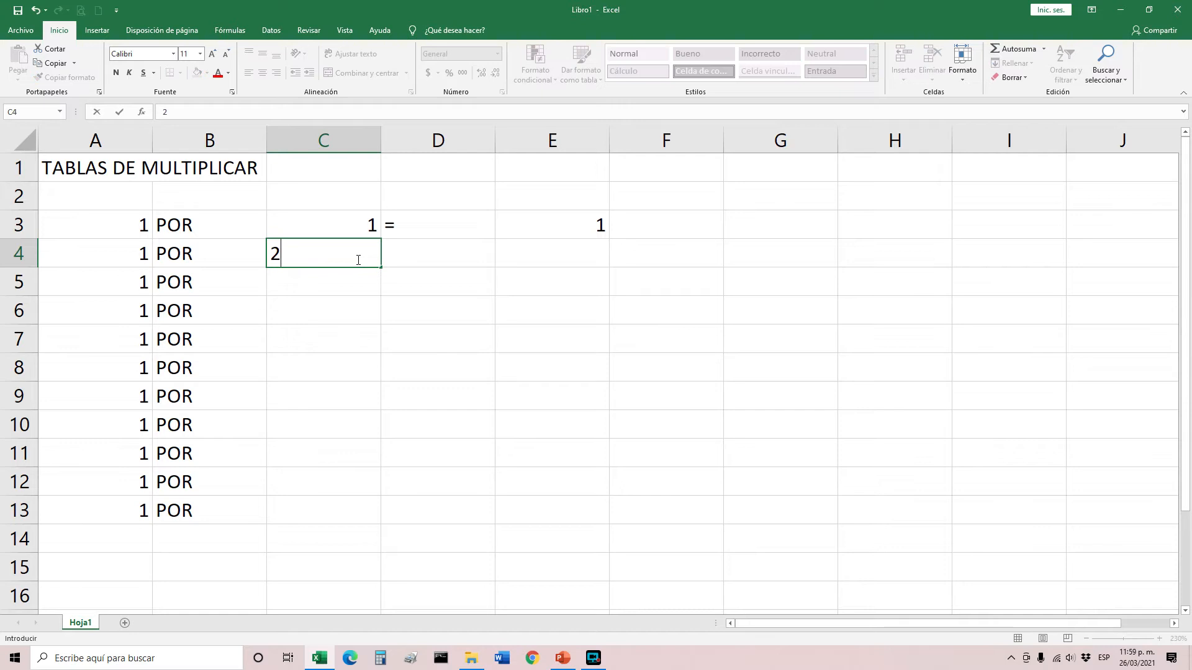
left_click(359, 275)
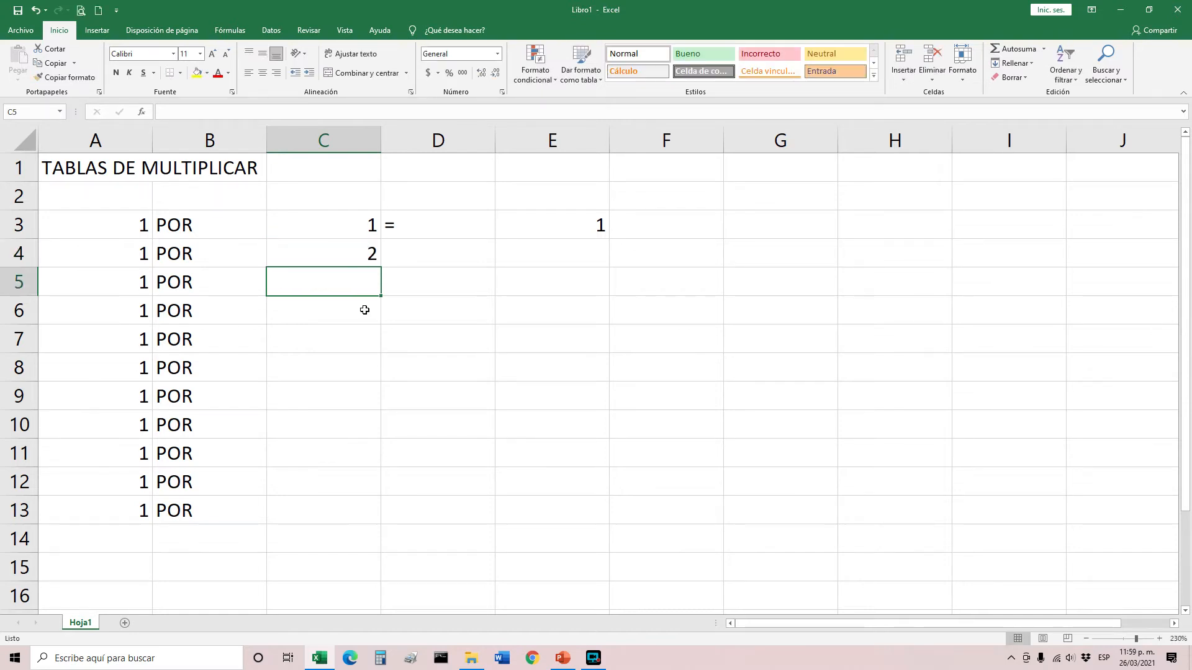
left_click(447, 329)
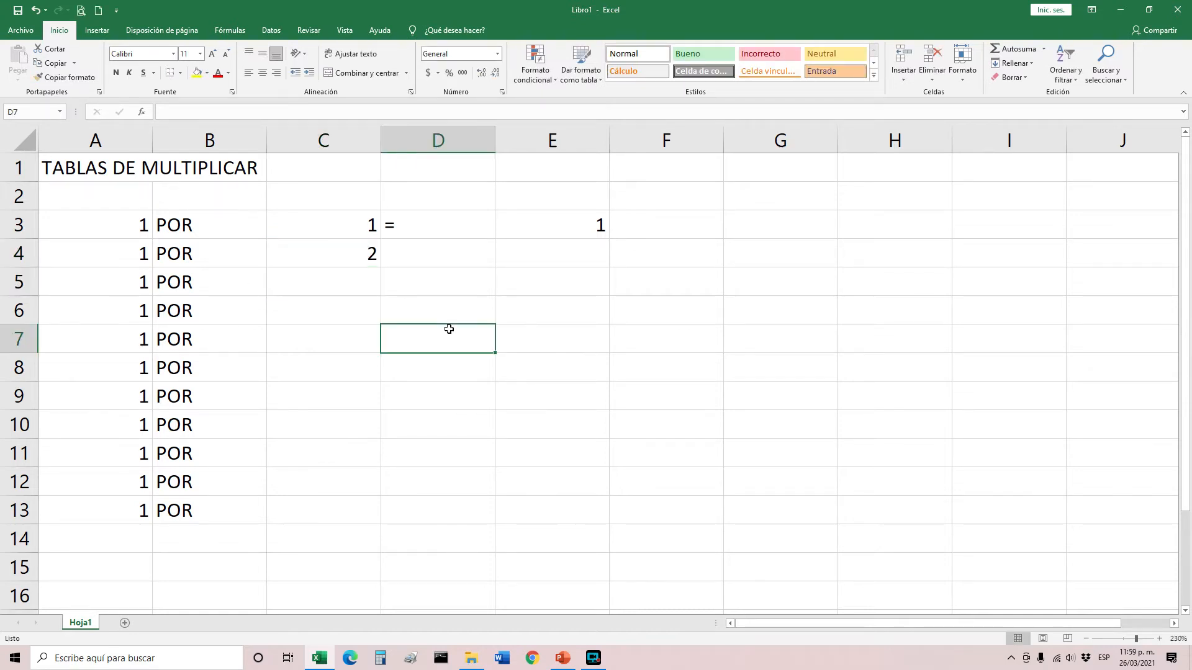
left_click(354, 223)
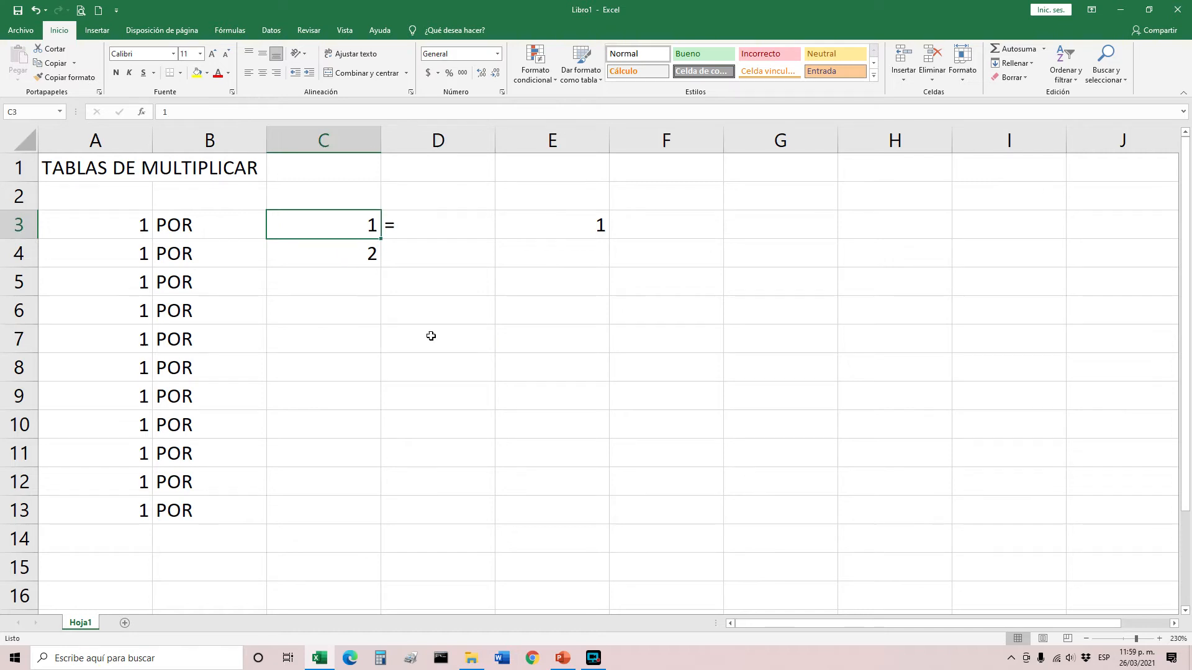
left_click(472, 320)
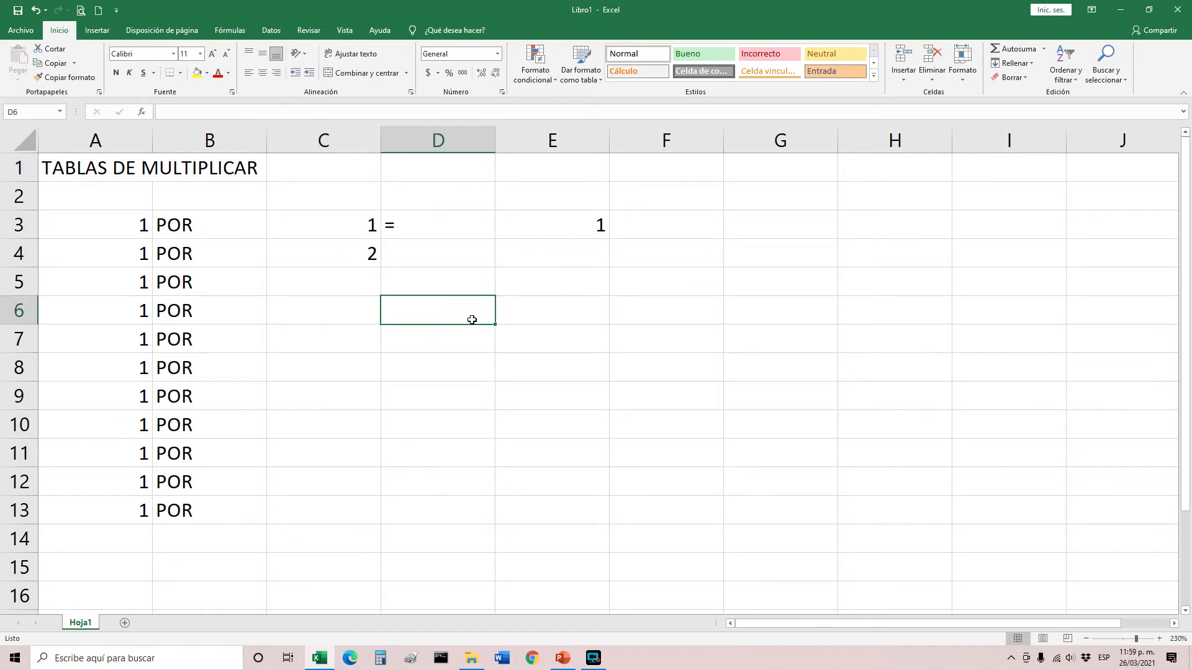
left_click(371, 224)
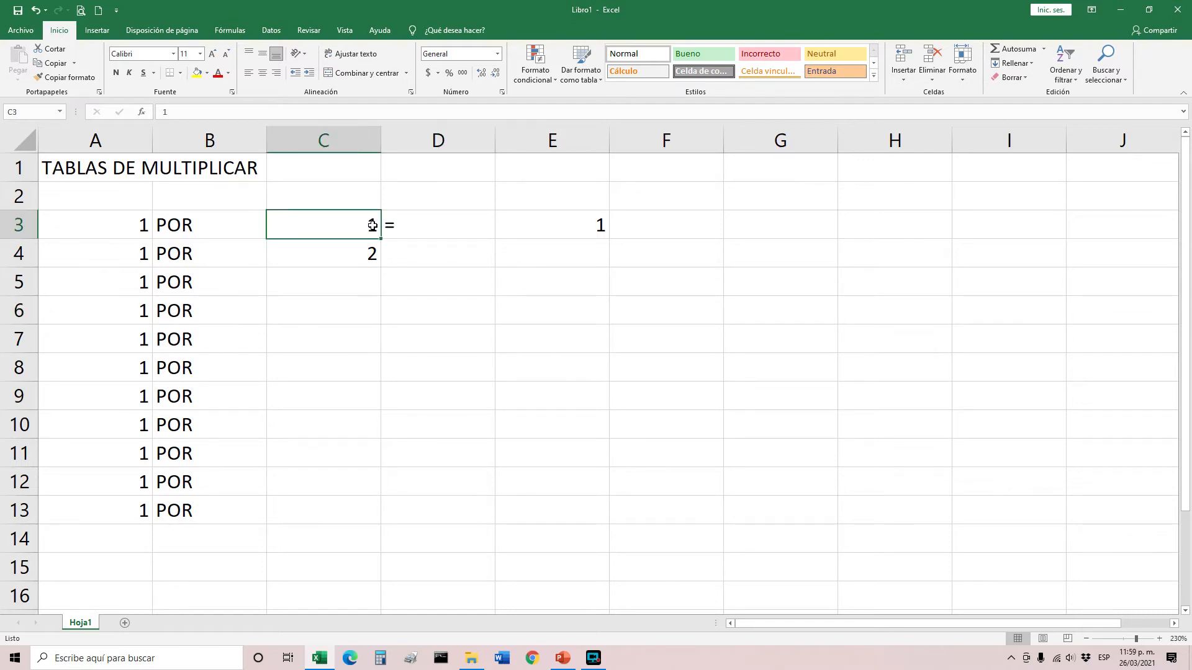
- Try extending the 1, 2 number series from cells C3:C4 down to C13, and undo that fill
left_click_drag(371, 228, 372, 248)
left_click(471, 277)
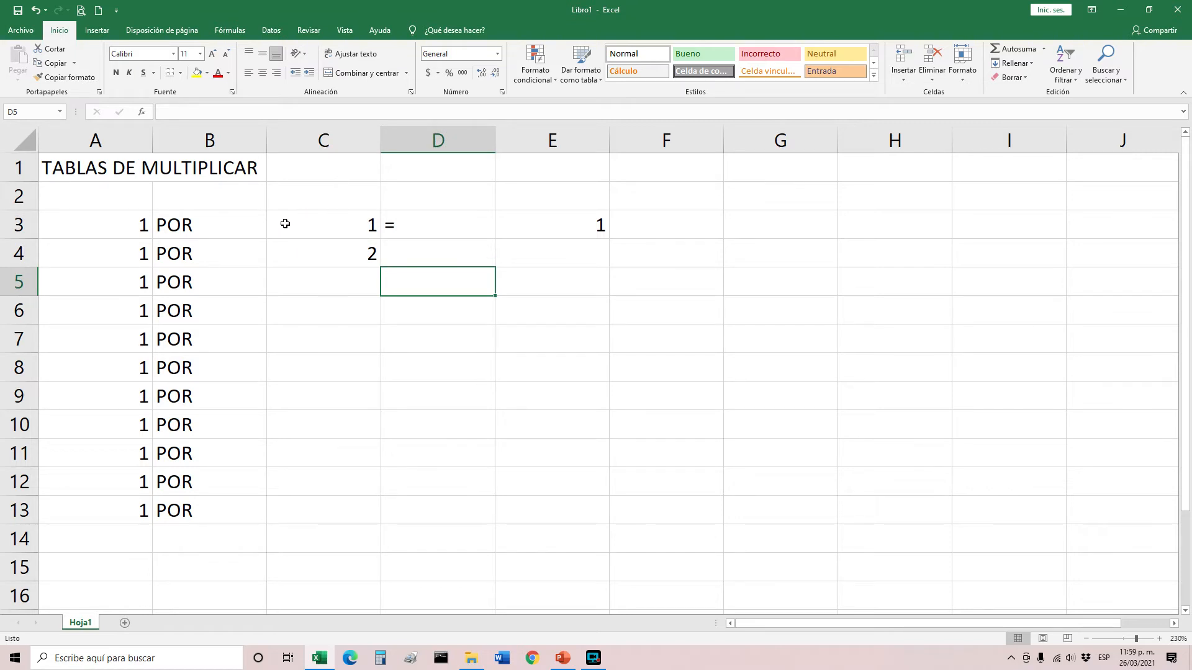
left_click_drag(272, 218, 273, 247)
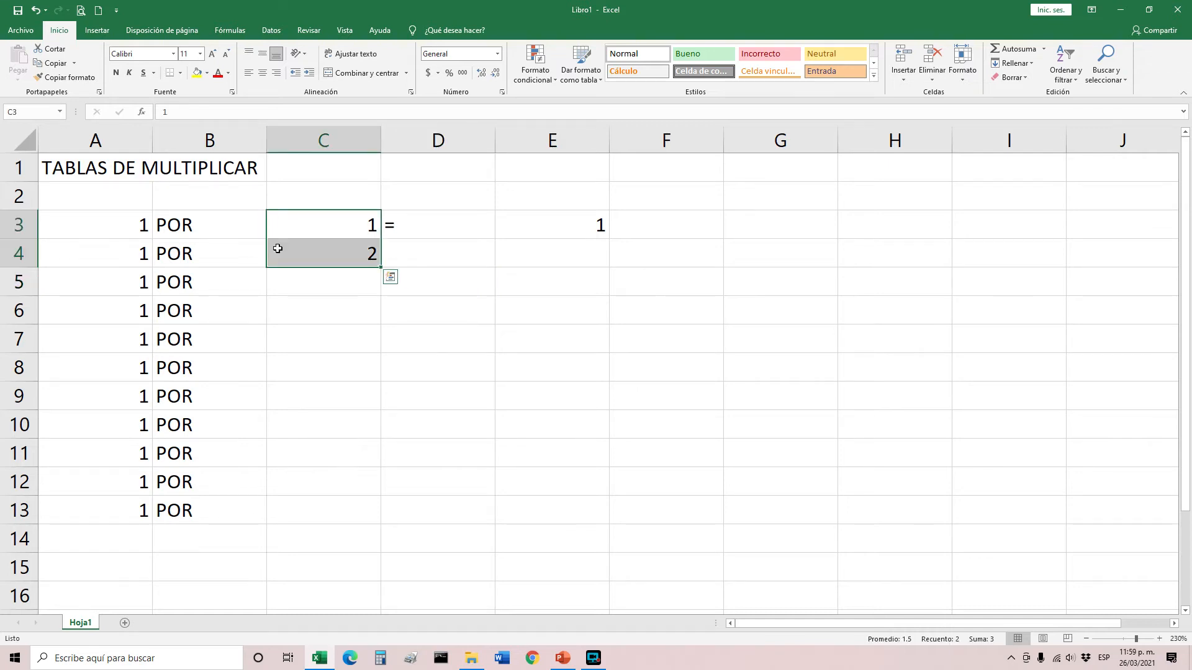
left_click(634, 297)
left_click_drag(331, 222, 368, 248)
mouse_move(274, 222)
left_mouse_down()
mouse_move(279, 278)
mouse_move(279, 223)
left_mouse_up()
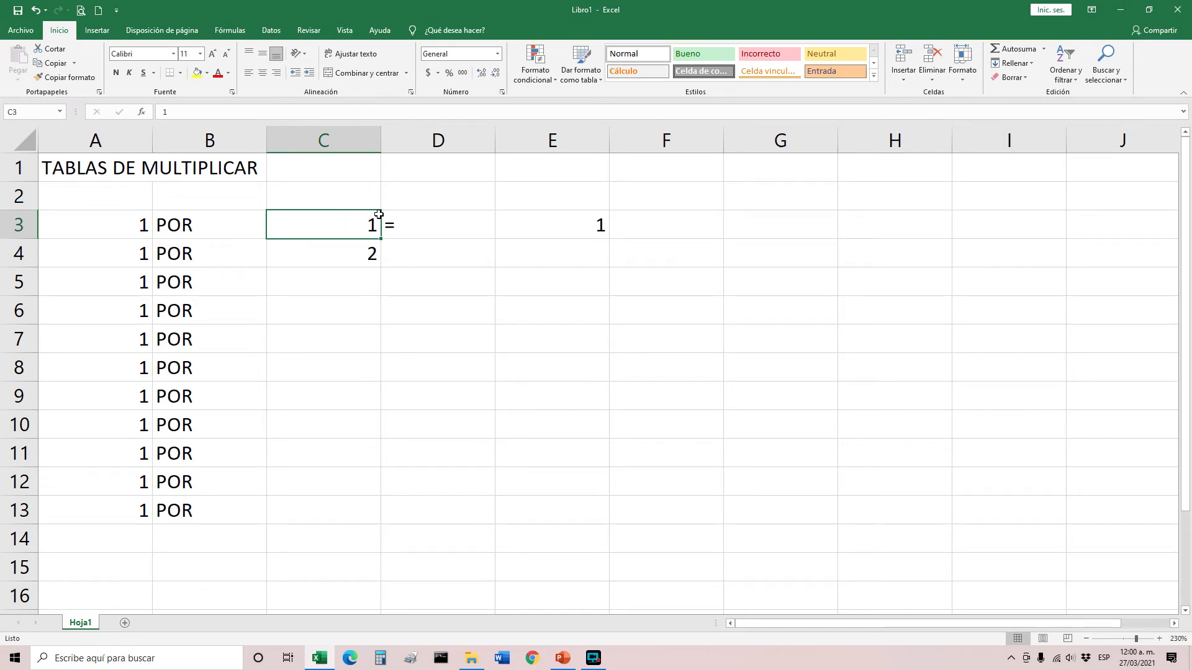
left_click_drag(363, 228, 363, 248)
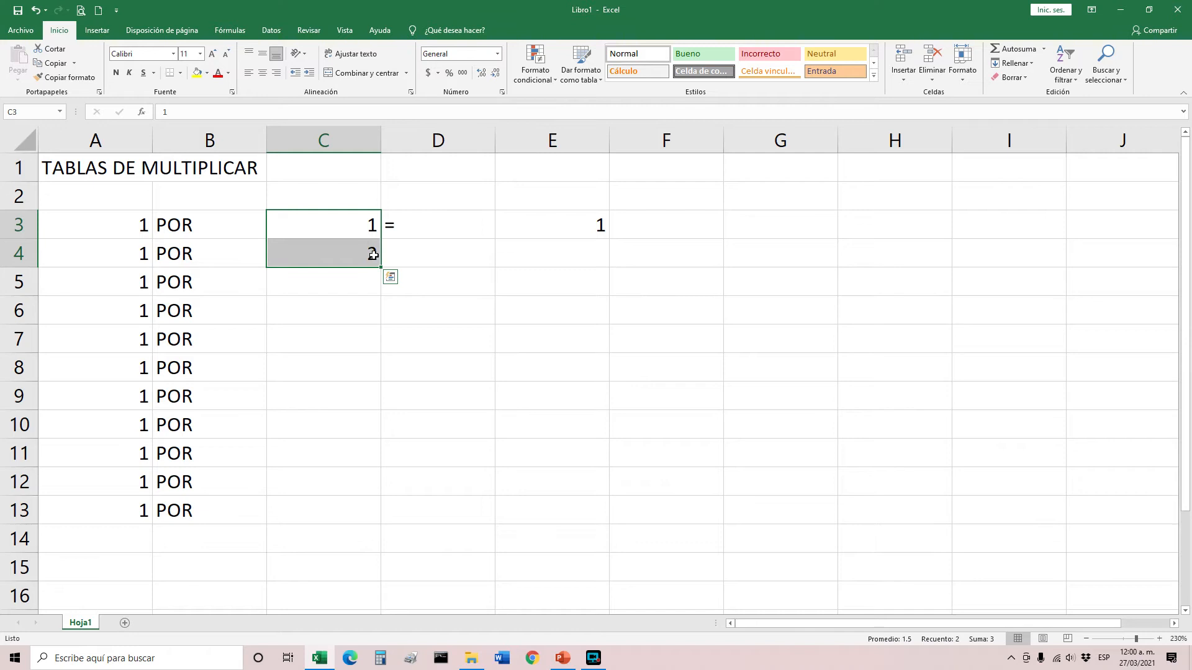
left_click_drag(380, 267, 379, 514)
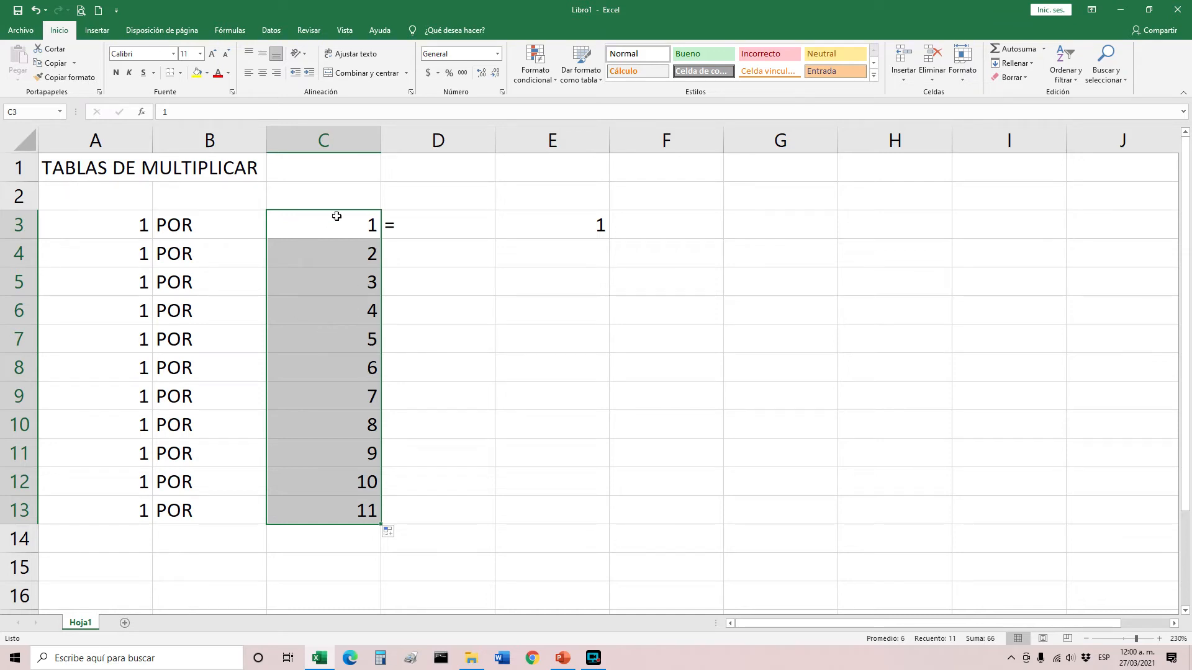
left_click(350, 332)
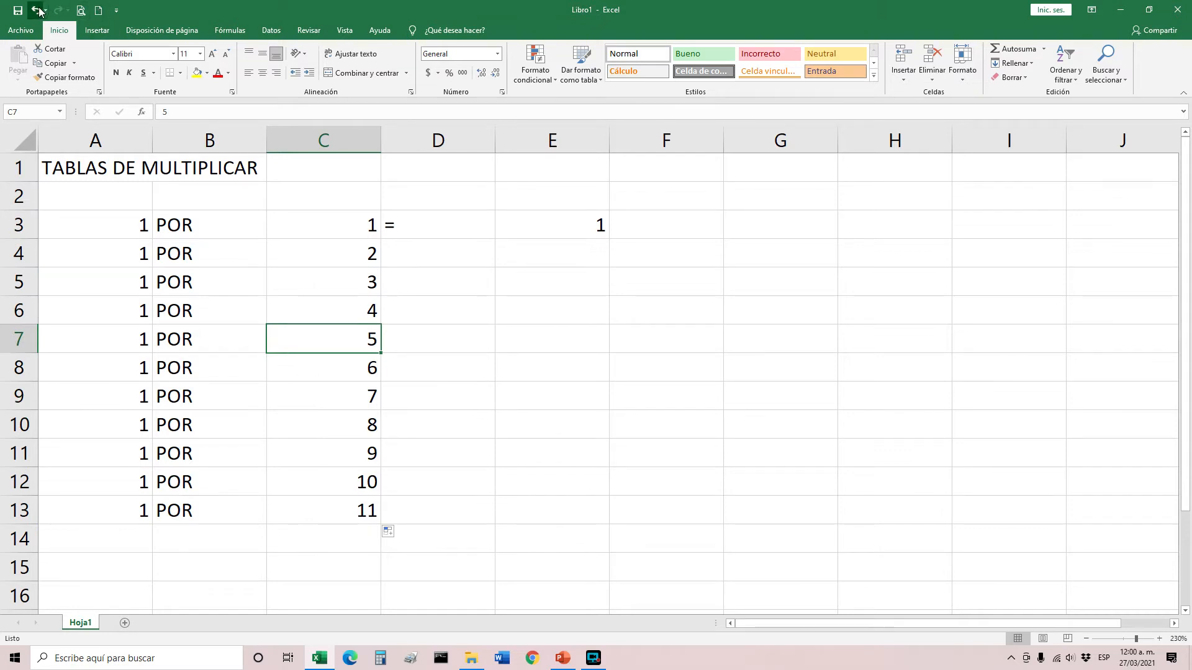
key("ctrl+z")
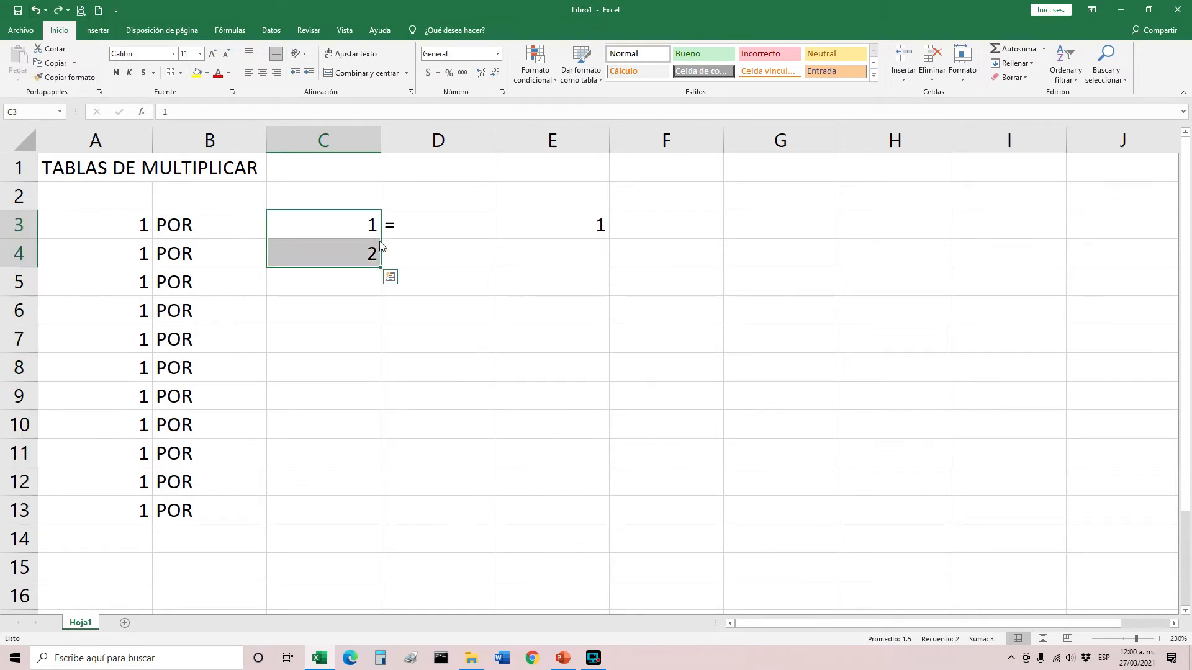
- Try automatically filling the series in C3:C4 down alongside the POR column, and undo it
left_click_drag(362, 263, 367, 264)
double_click(381, 266)
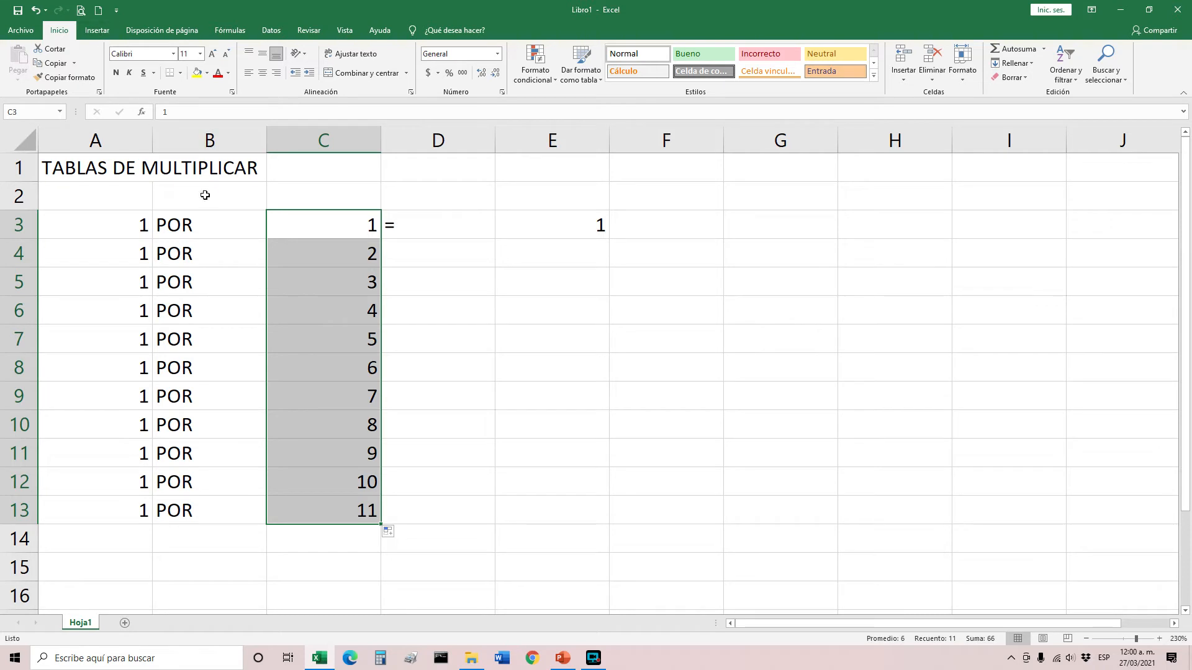
key("ctrl+z")
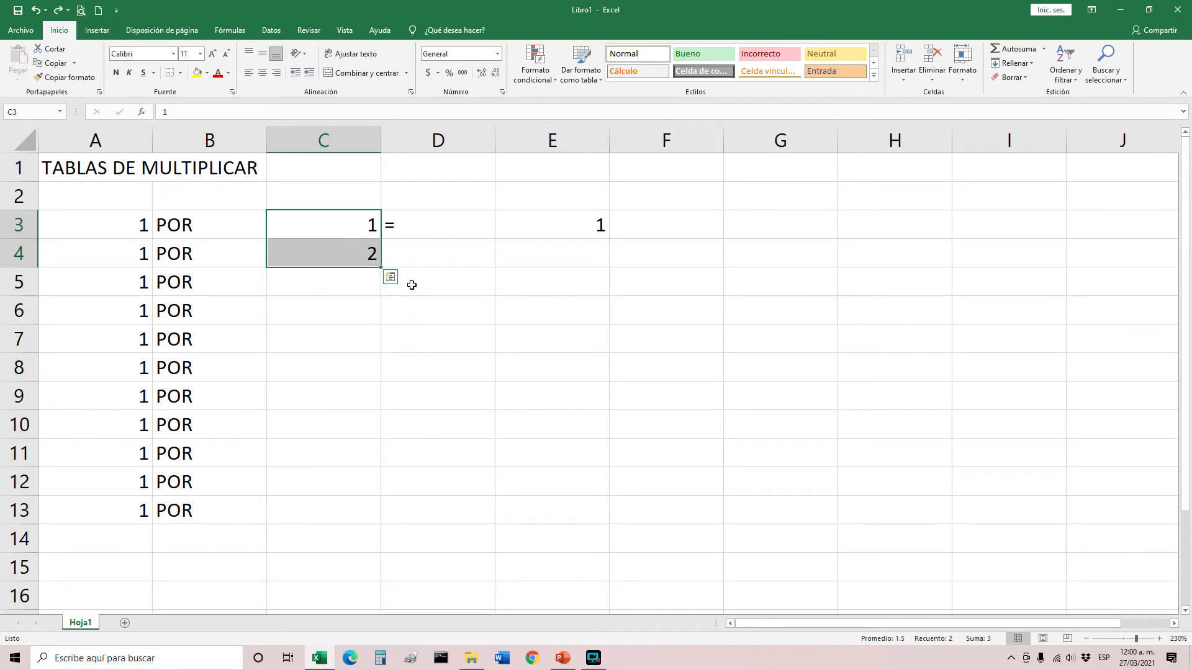
- Autofill the number series from C3:C4 down to C13, and the = sign from D3 down to D13
left_click(361, 305)
left_click(330, 222)
left_click_drag(332, 246, 352, 263)
double_click(381, 267)
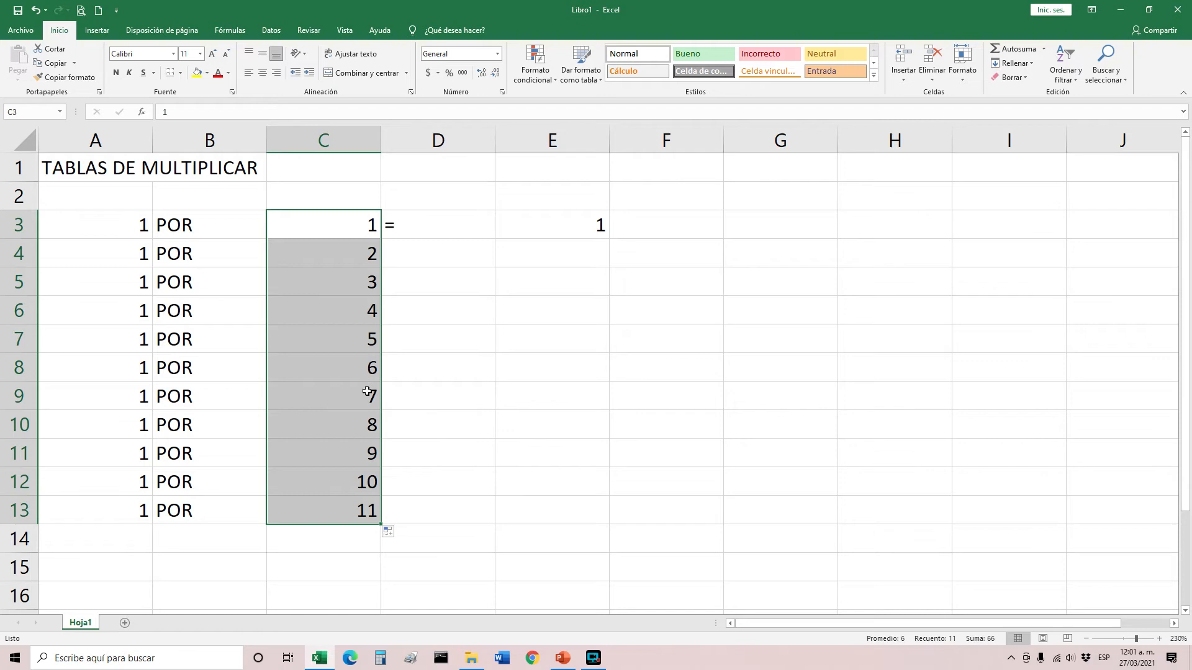
left_click(424, 231)
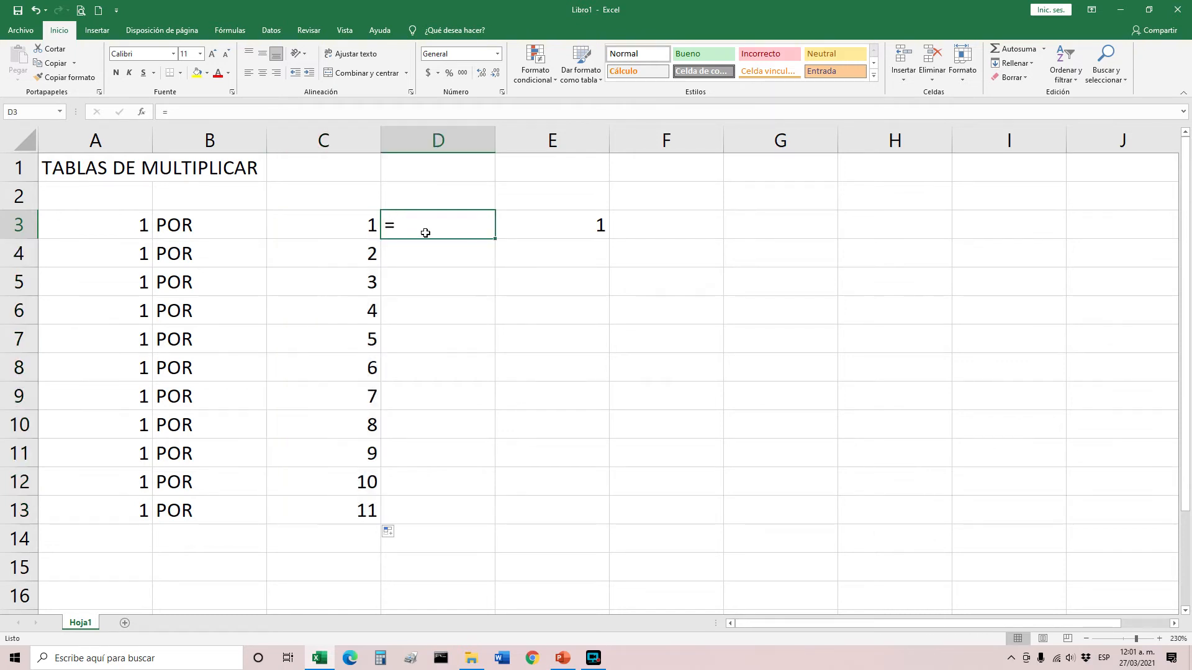
double_click(497, 240)
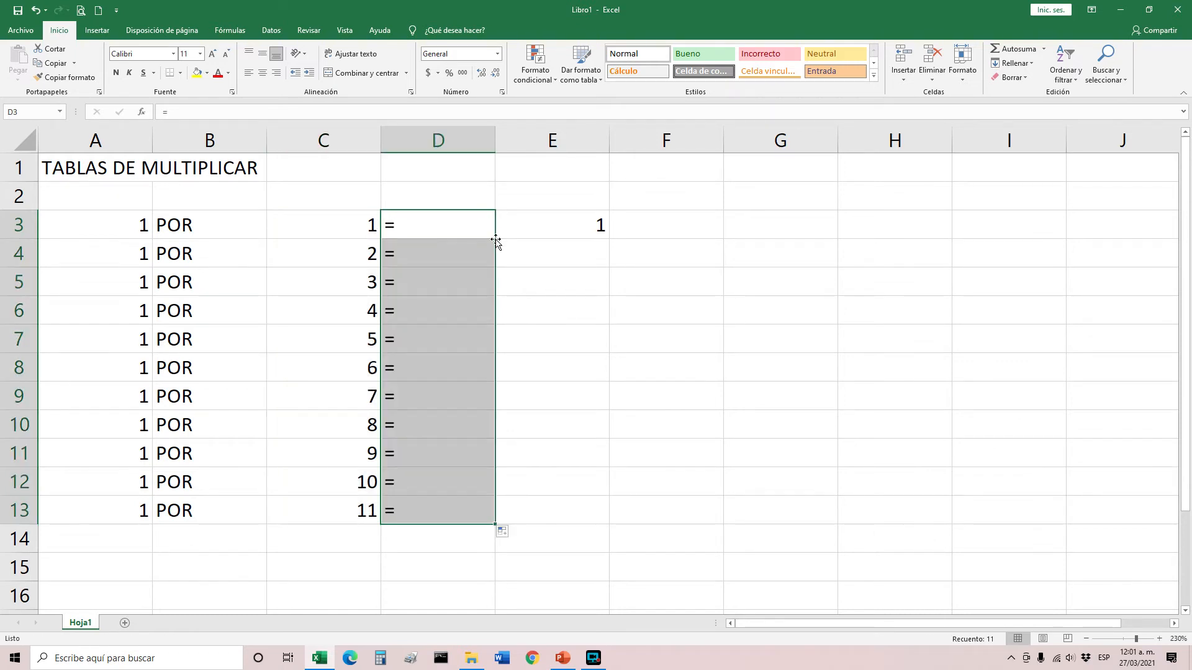
- Check the =A3*C3 formula in cell E3 and autofill it down to E13
left_click(586, 229)
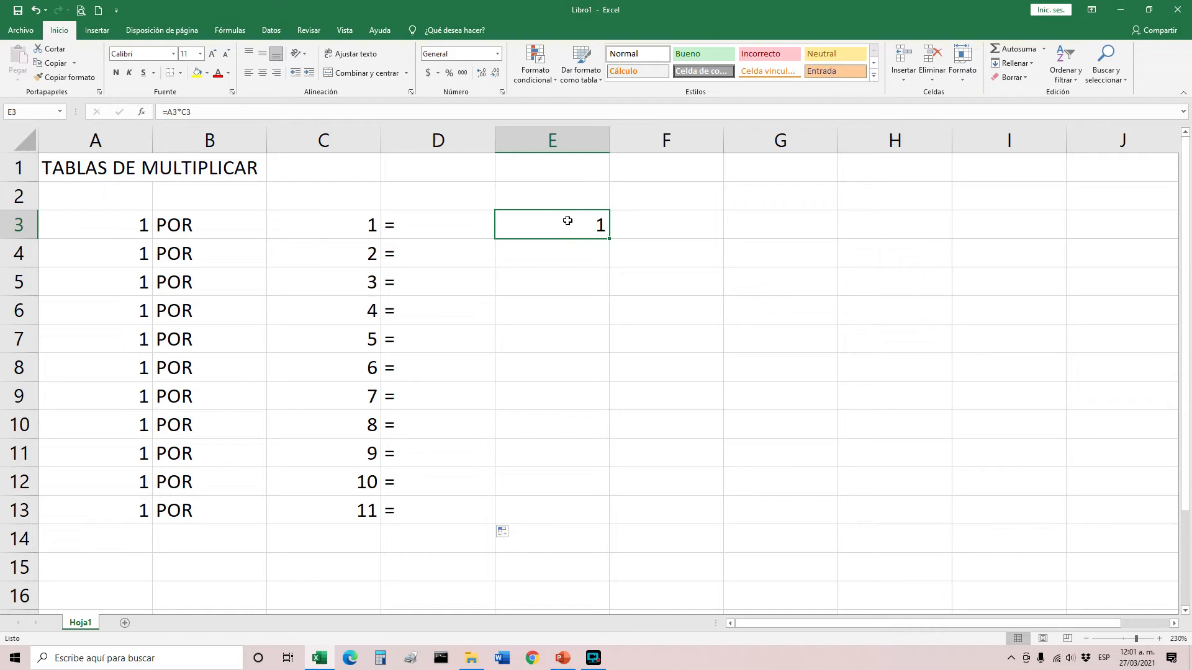
double_click(567, 220)
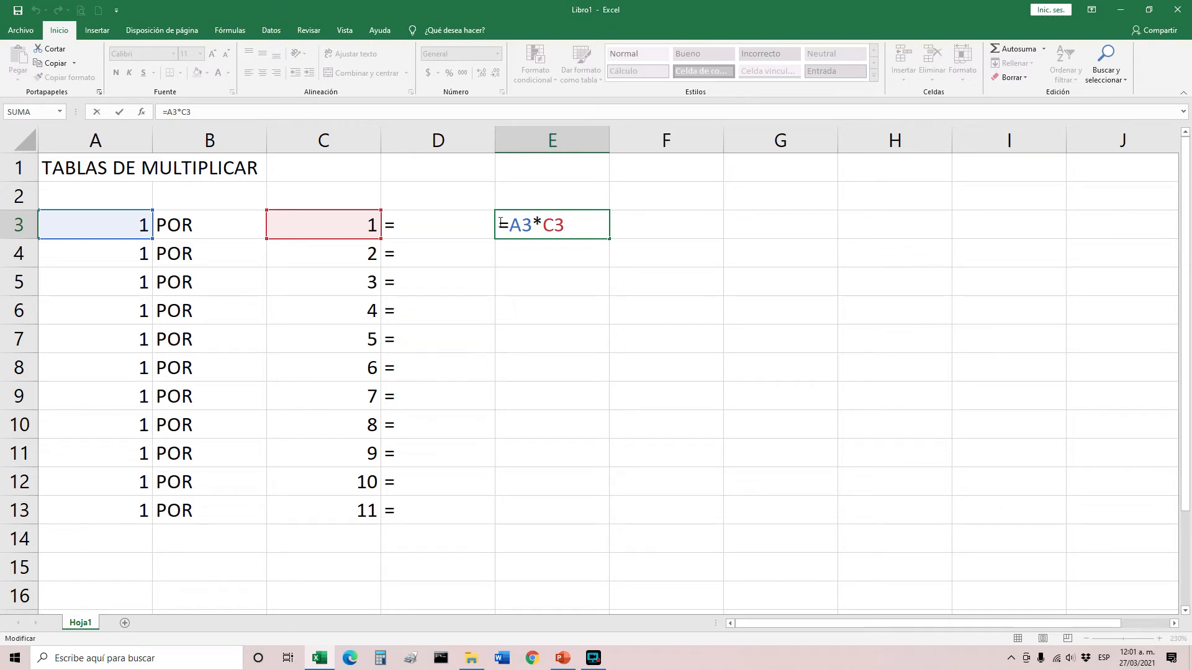
left_click(566, 227)
key("Return")
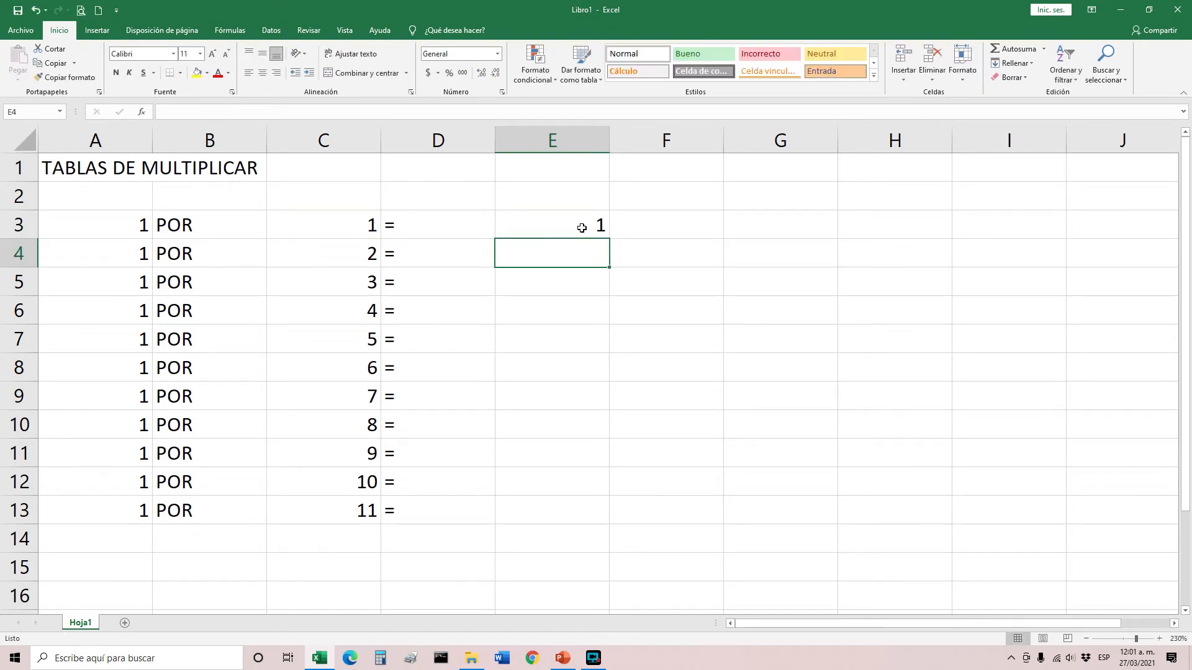
left_click(582, 228)
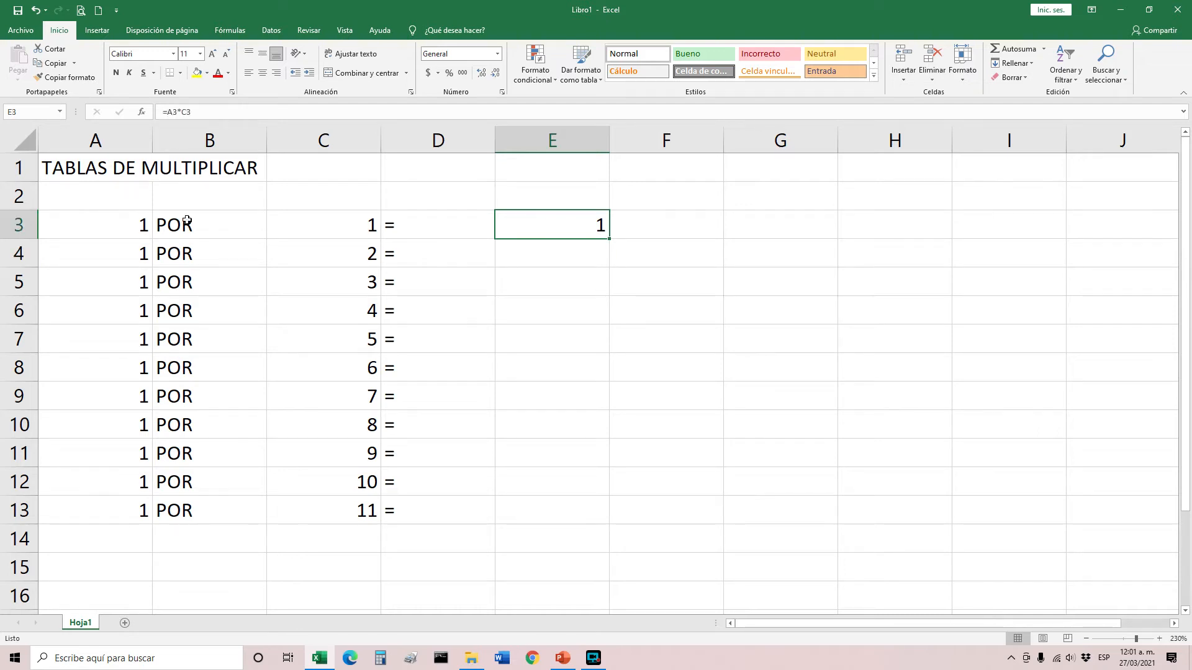
double_click(610, 238)
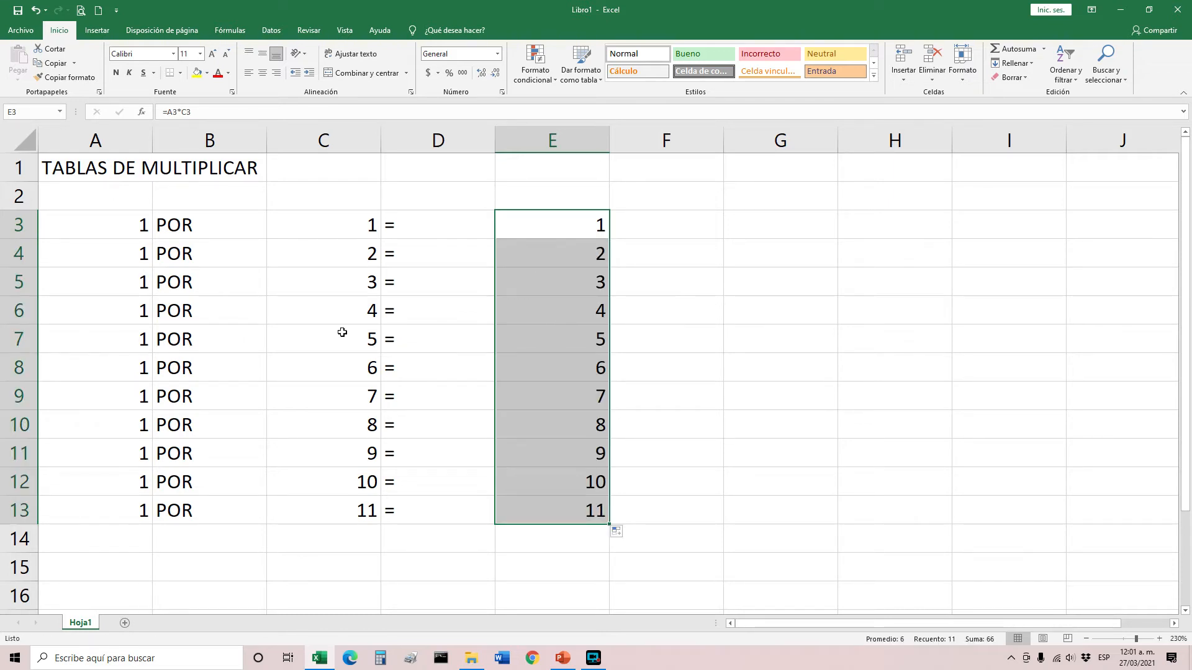
- Test the product formulas by entering 6, 9, 9, 5, 6 and 5 as first factors in cells A7 to A12
left_click(130, 337)
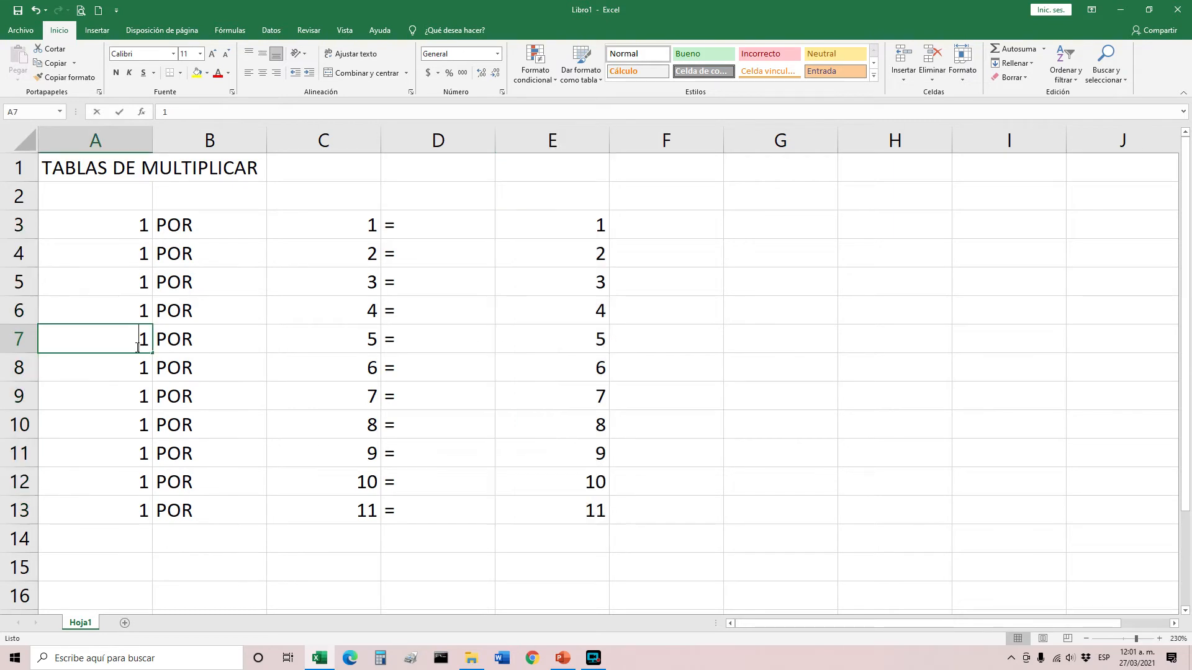
type("6")
key("Return")
type("9")
key("Return")
type("9")
key("Return")
type("5")
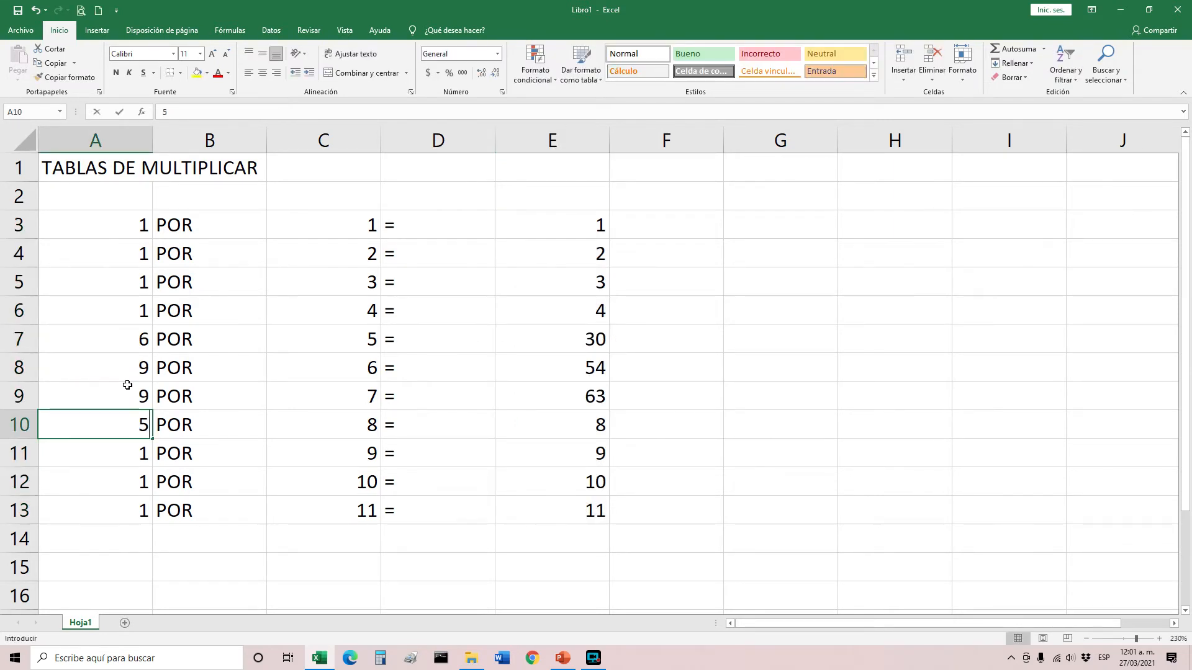
key("Return")
type("6")
key("Return")
type("5")
key("Return")
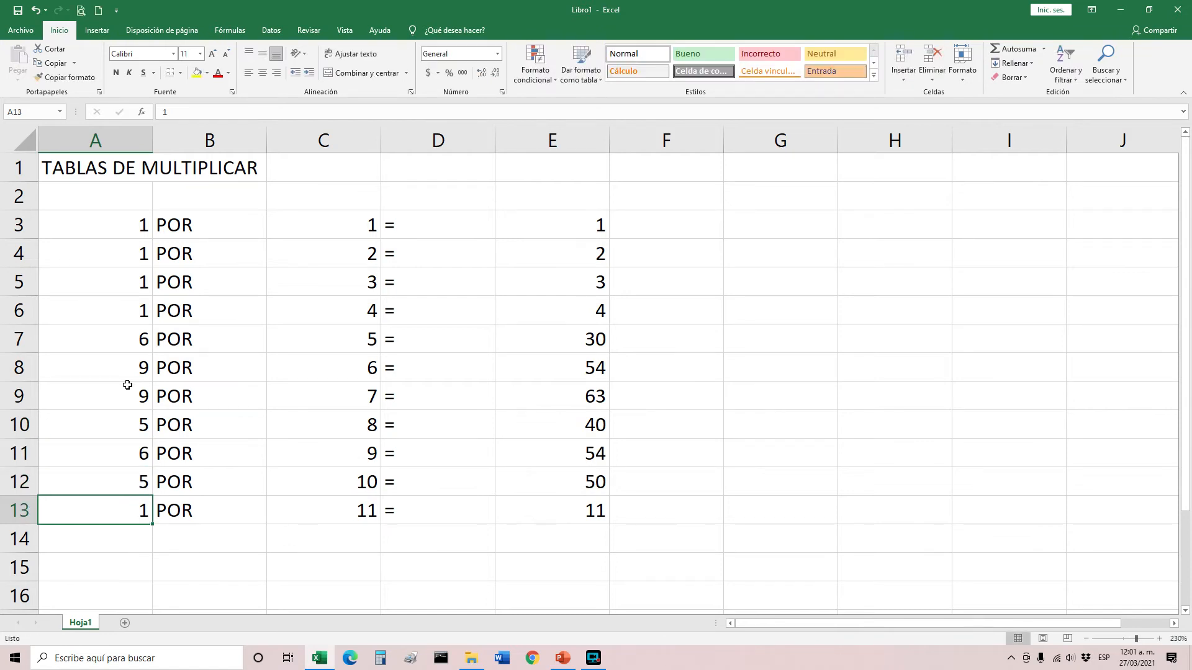
- Undo all the test factors entered in cells A7 to A12
left_click(33, 12)
left_click(34, 13)
left_click(33, 12)
left_click(33, 12)
left_click(34, 12)
left_click(34, 13)
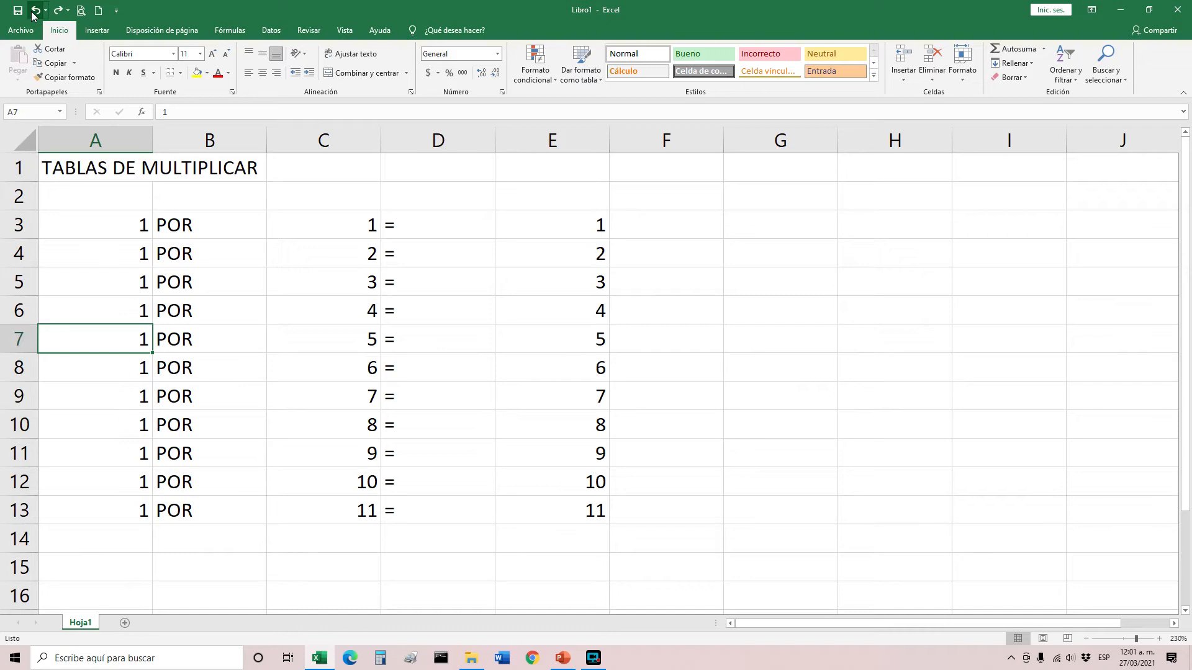
left_click(279, 283)
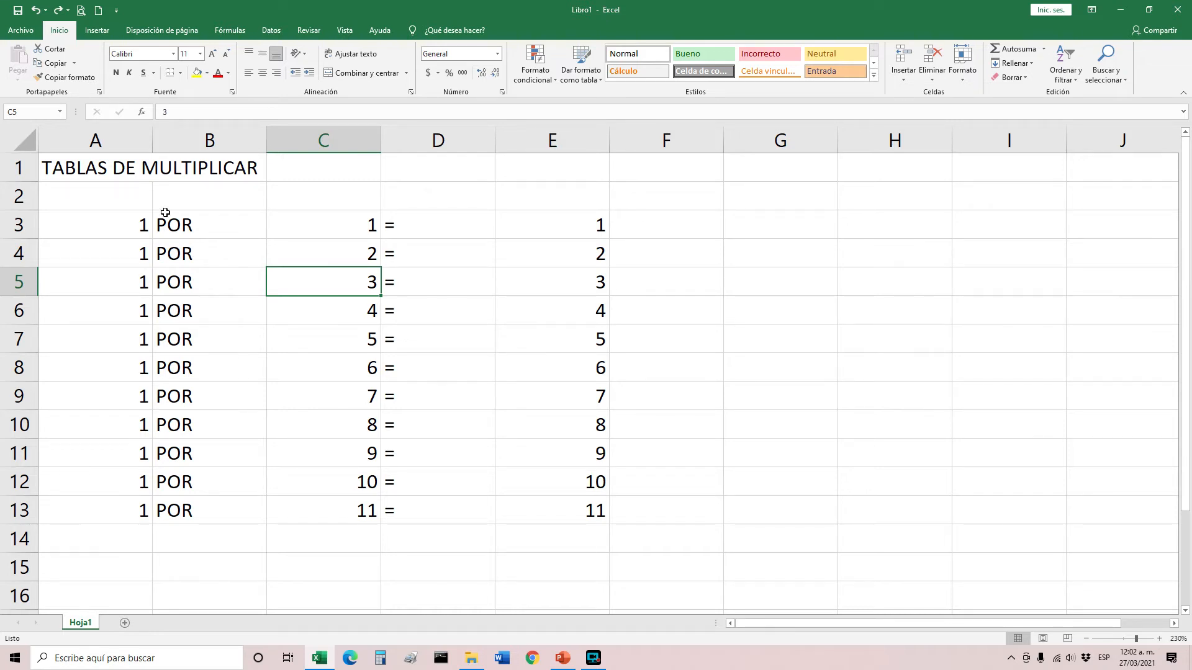
left_click(95, 141)
left_click(170, 142)
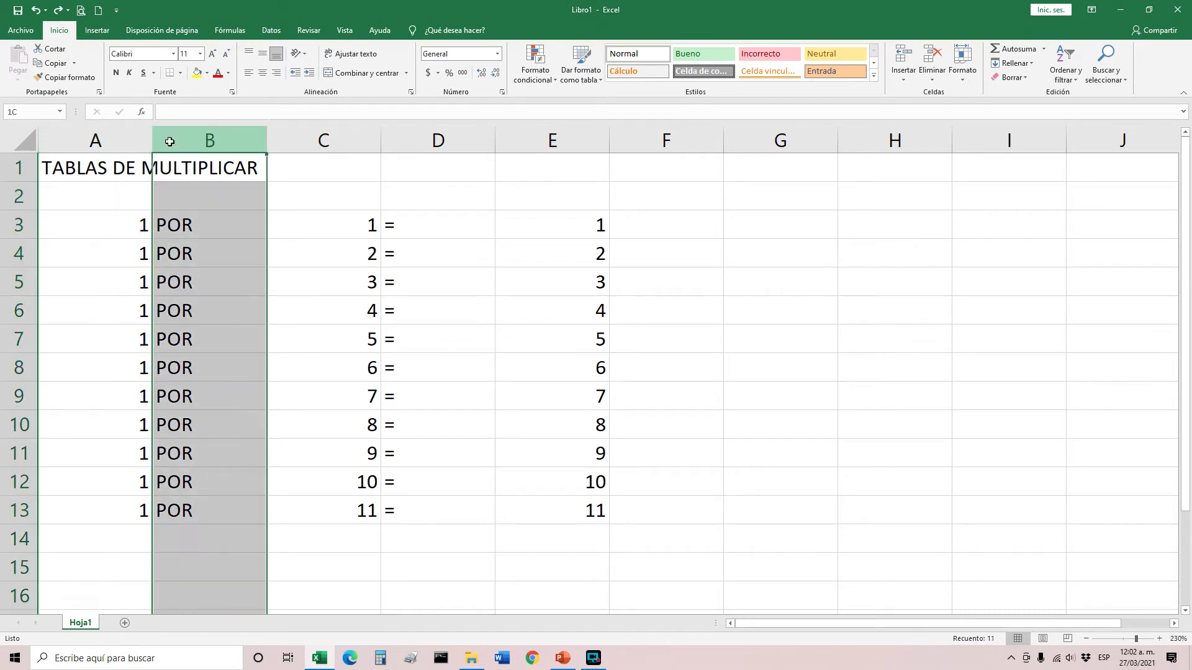
left_click(367, 138)
left_click(452, 138)
left_click(569, 141)
left_click(628, 141)
left_click(549, 141)
left_click(399, 139)
left_click(370, 141)
left_click(237, 141)
left_click(96, 141)
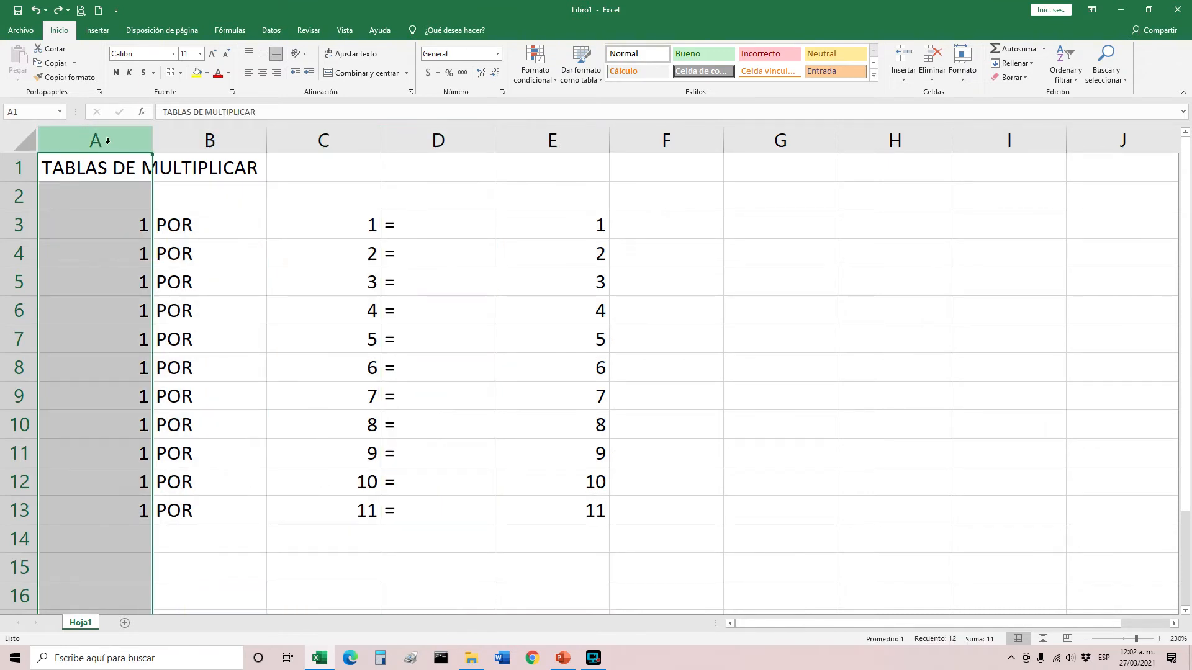
left_click(210, 140)
left_click(323, 140)
left_click(435, 134)
left_click(522, 133)
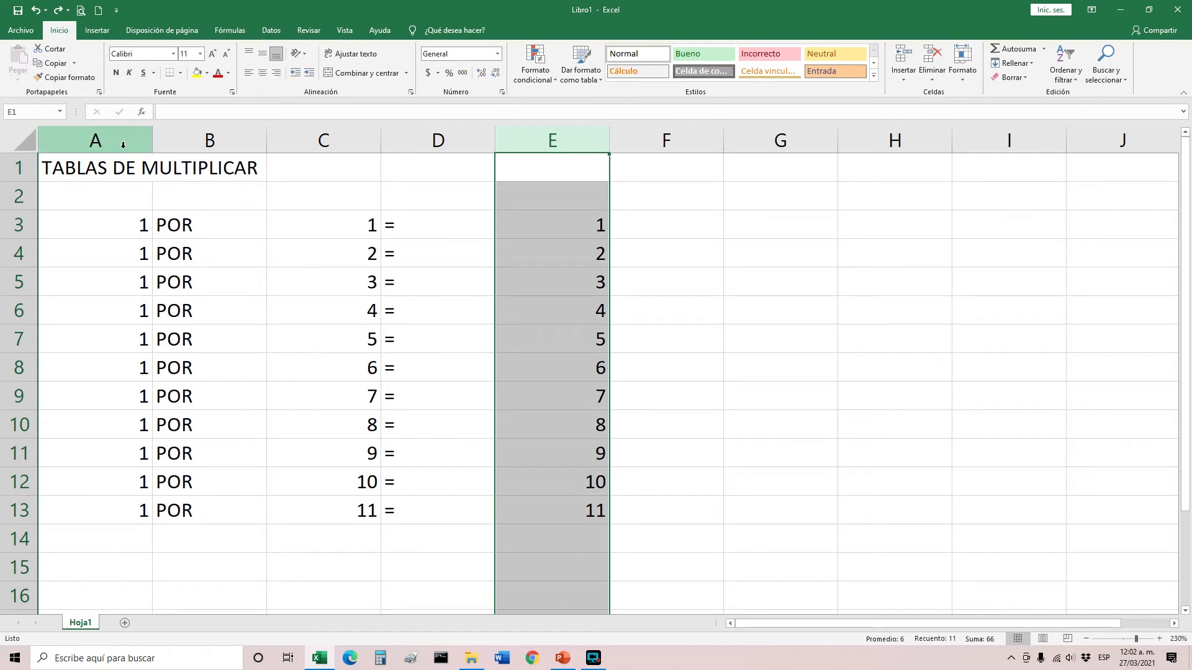
left_click(123, 147)
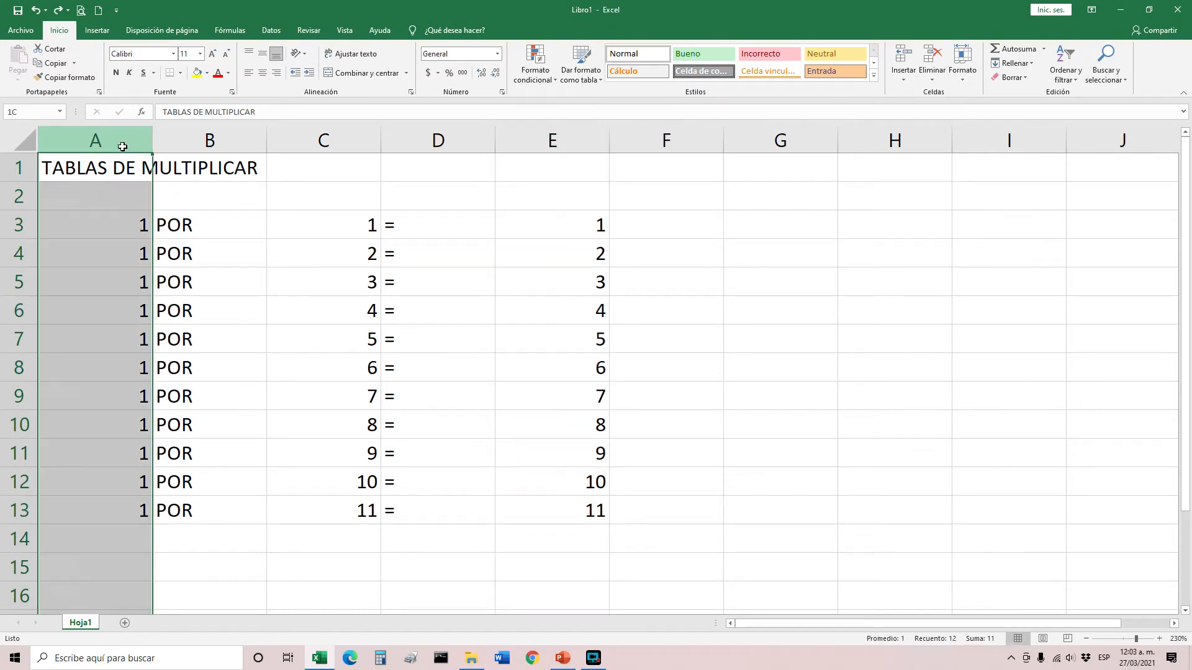
left_click_drag(123, 146, 563, 133)
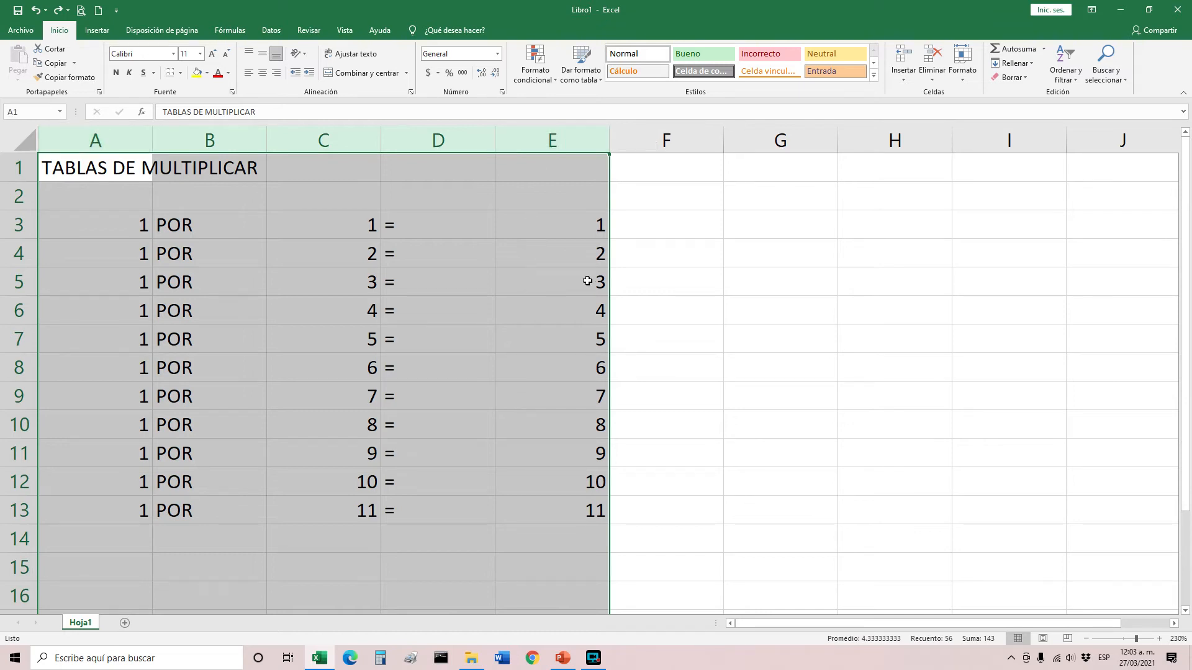
left_click(764, 319)
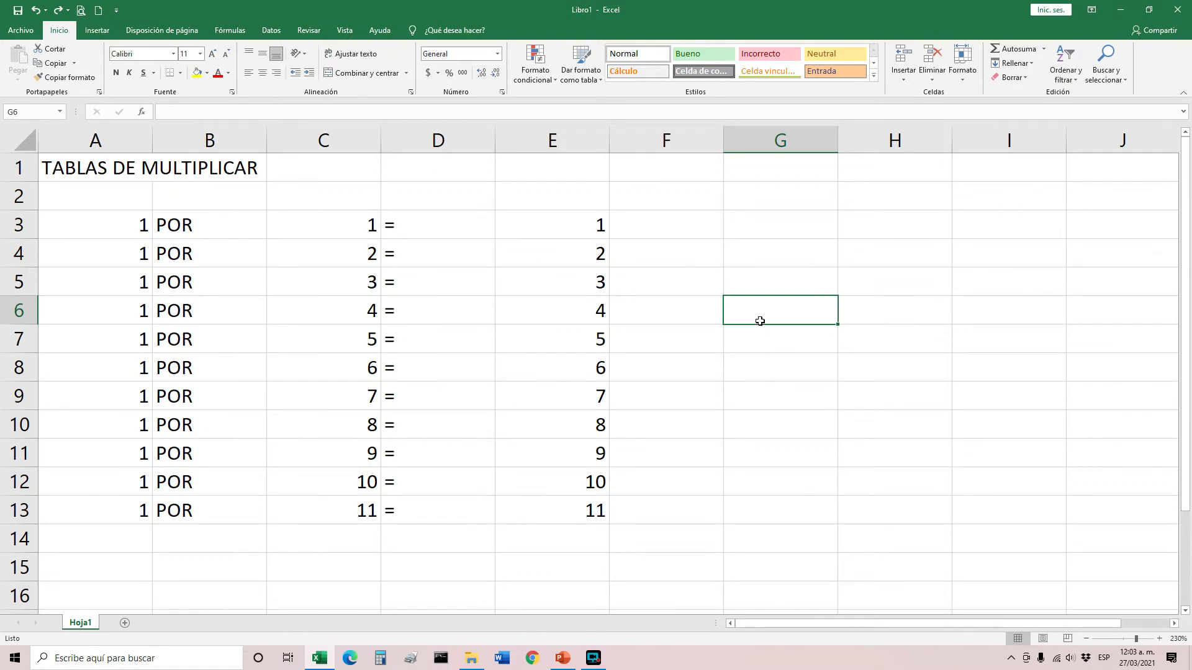
- Select columns A to E and narrow them all together to a width of 4.29
left_click(96, 141)
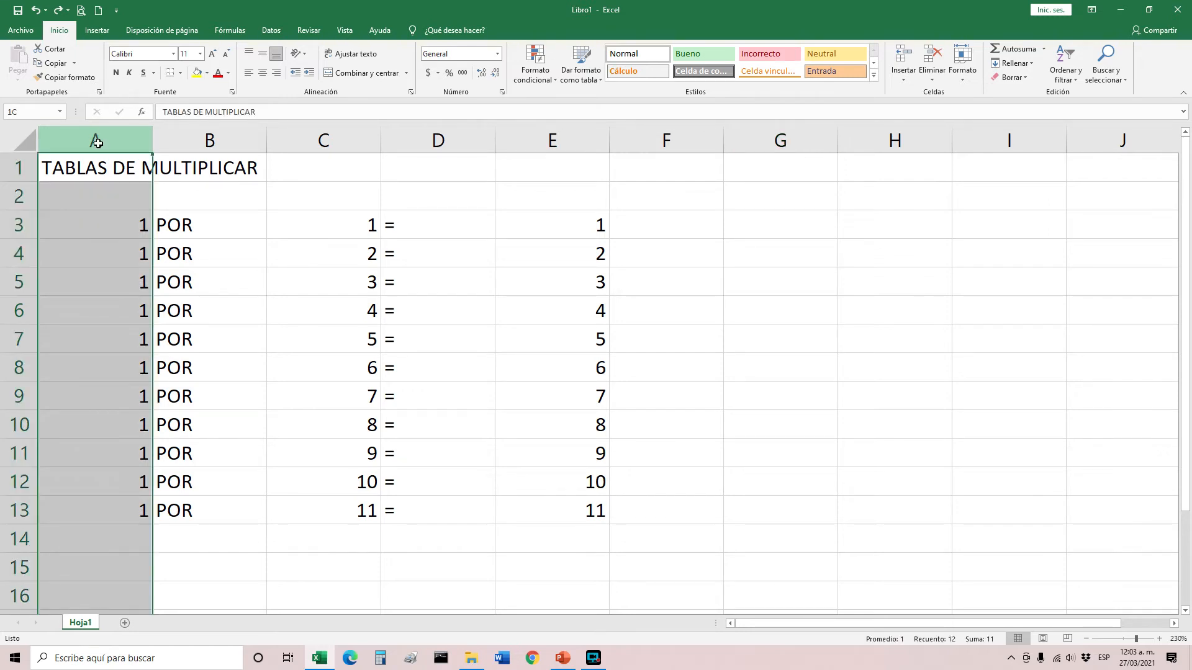
left_click_drag(97, 143, 525, 142)
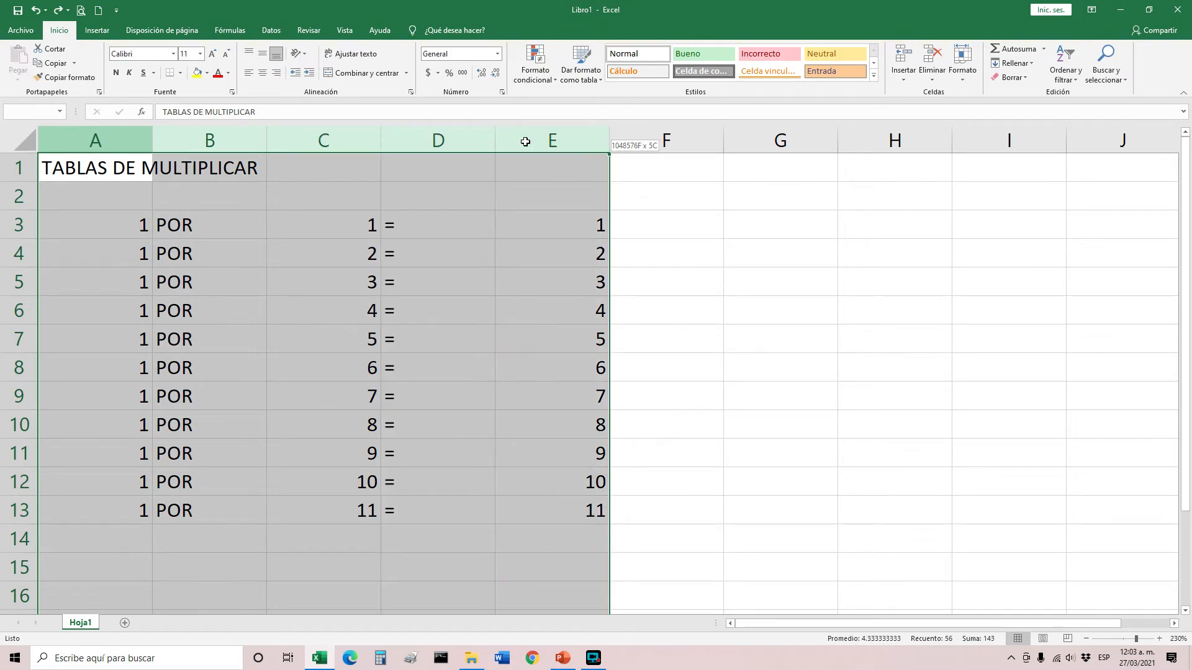
left_click_drag(525, 141, 521, 140)
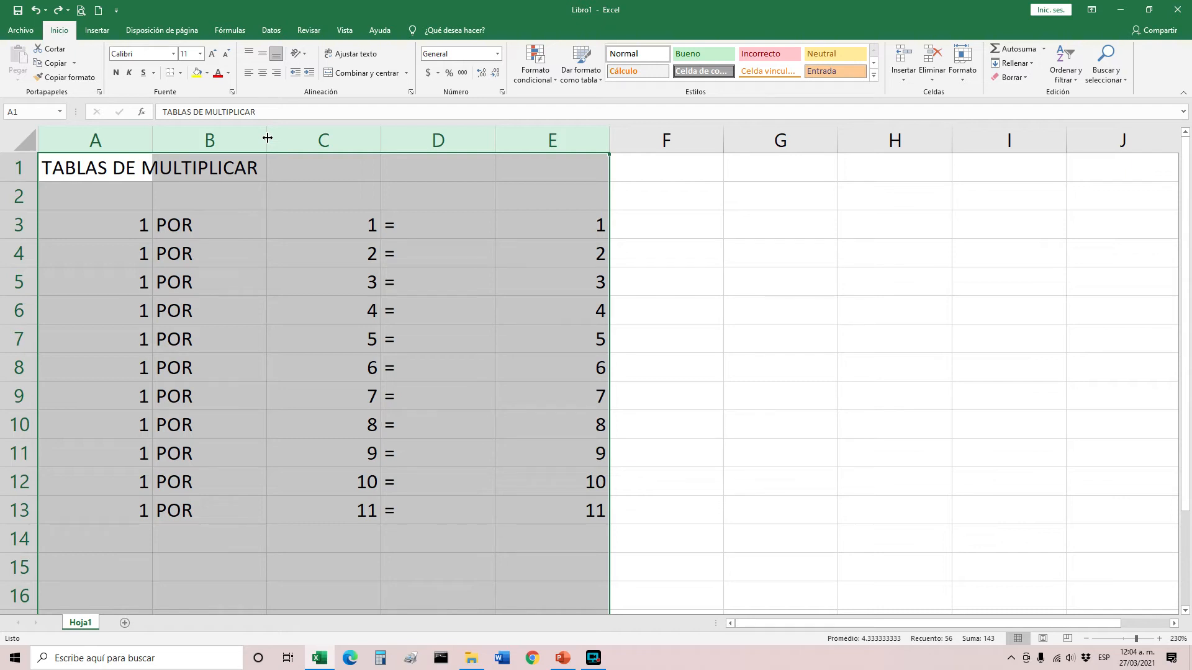
left_click_drag(267, 137, 204, 144)
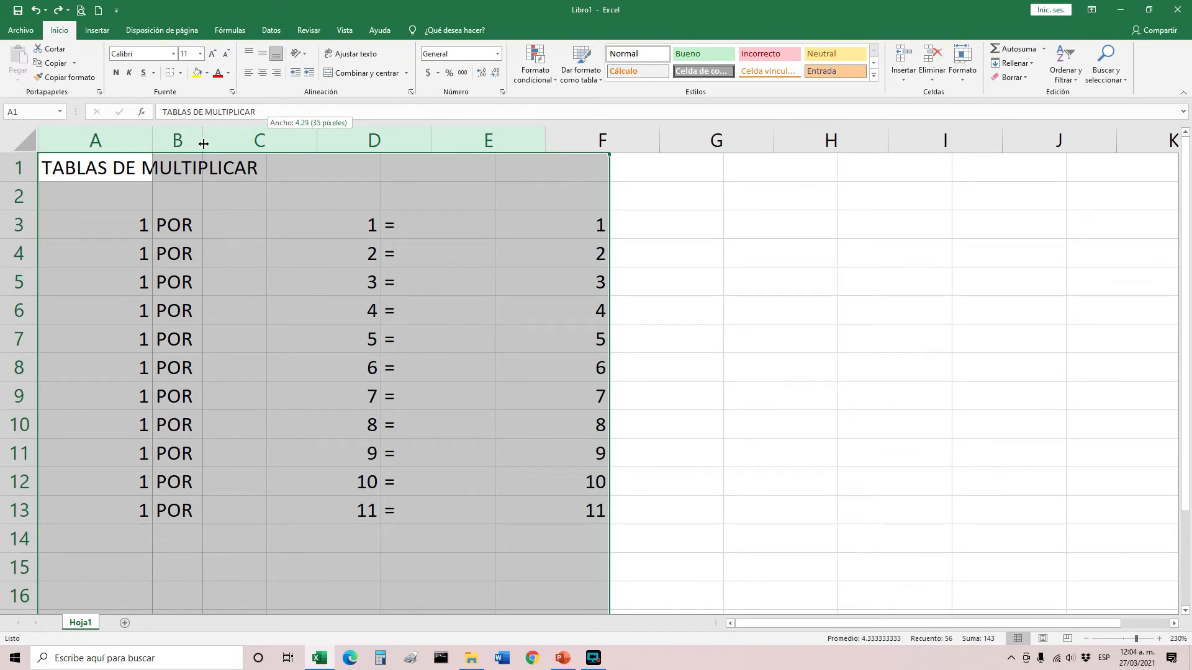
left_click_drag(203, 144, 204, 143)
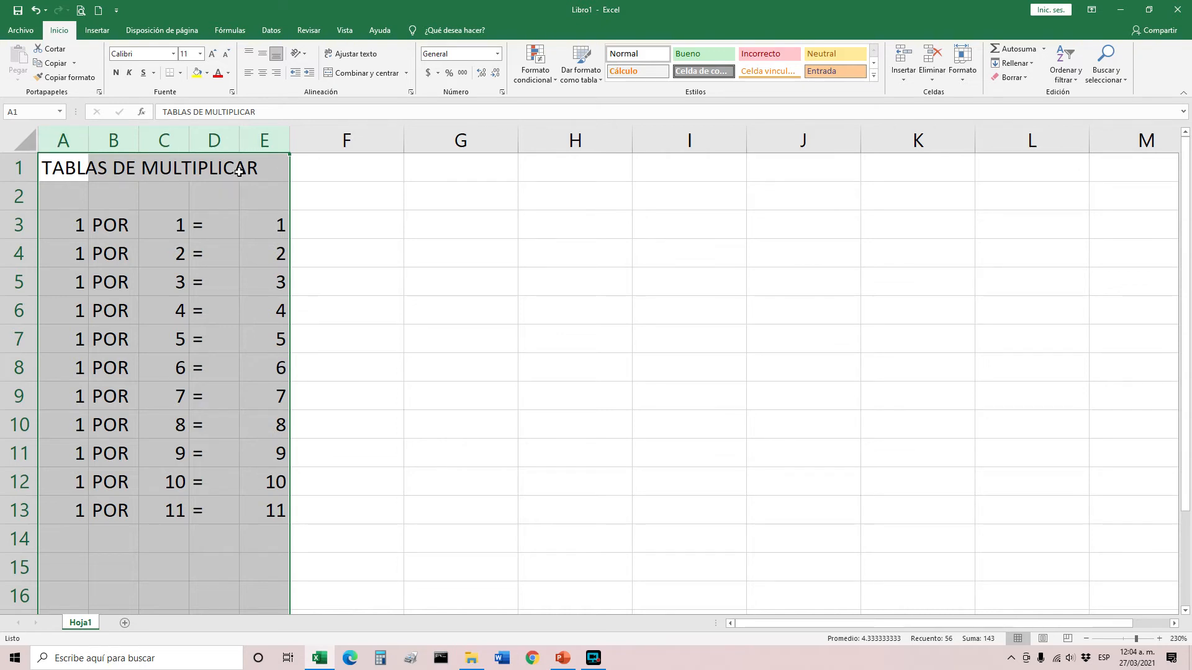
left_click(166, 242)
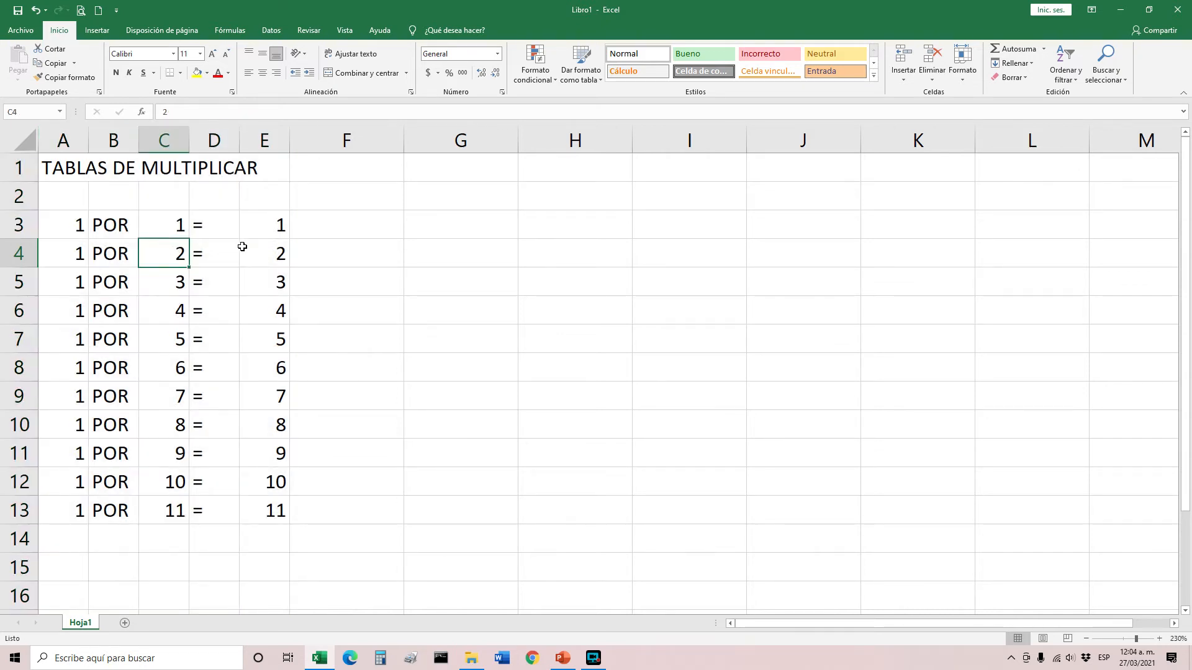
left_click(68, 225)
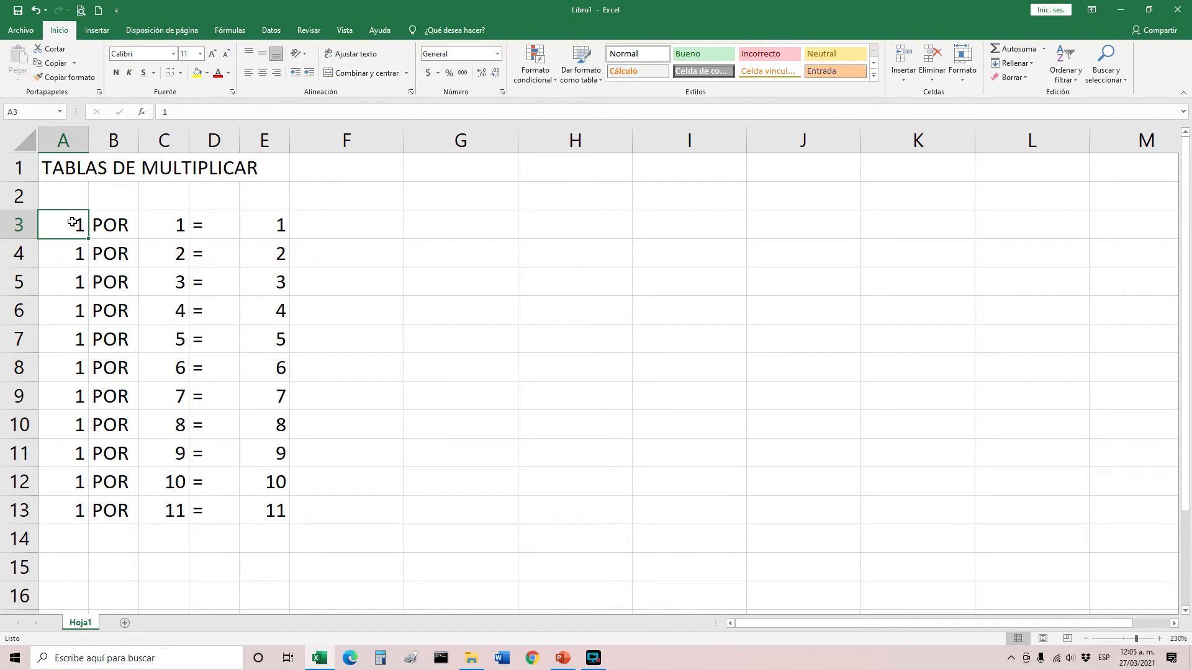
- Center the contents of cells A3, B3 and C3 one by one
left_click(115, 225)
left_click(53, 224)
left_click(179, 225)
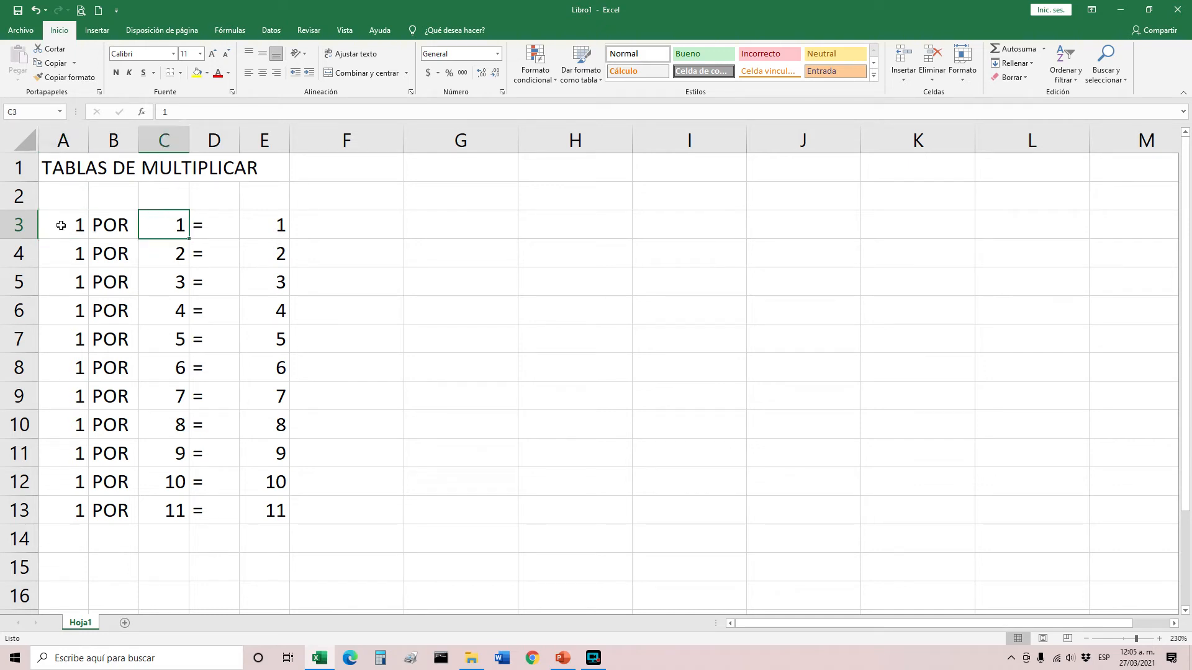
left_click(61, 225)
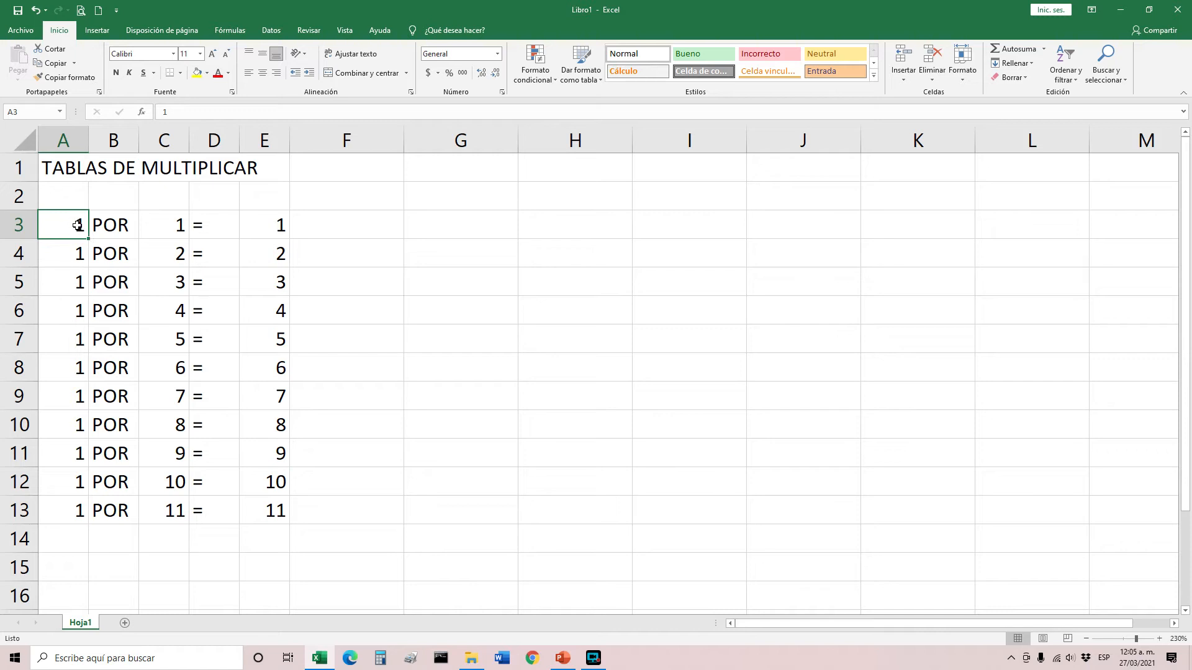
left_click(263, 81)
left_click(124, 231)
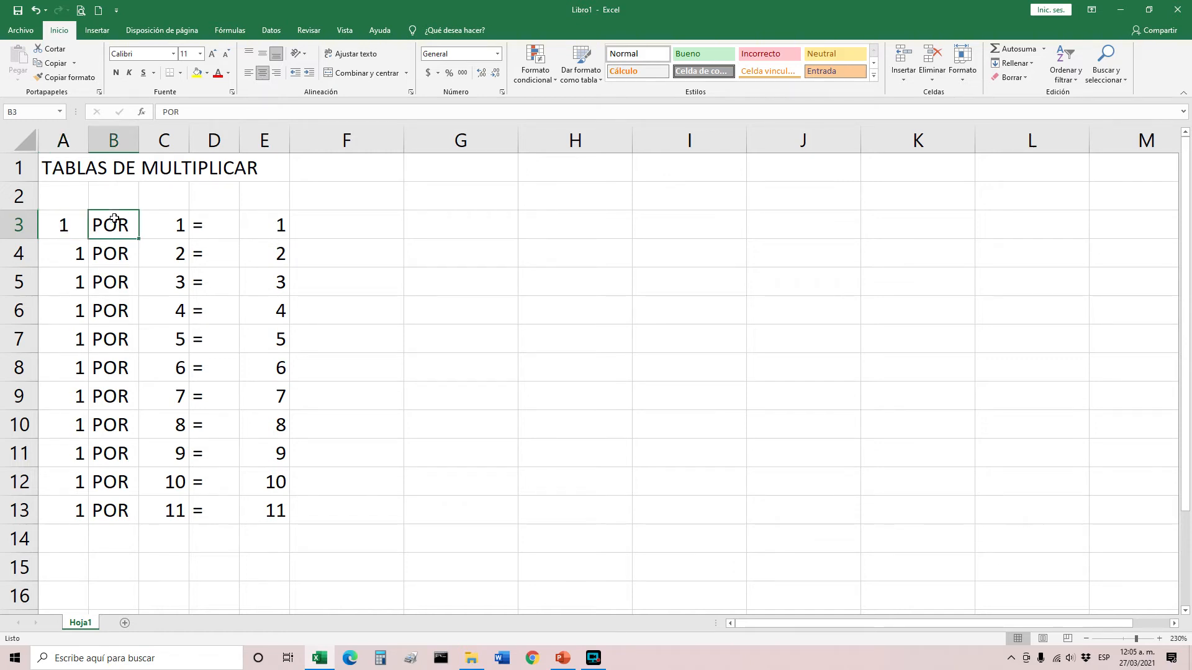
left_click(265, 75)
left_click(186, 225)
left_click(264, 76)
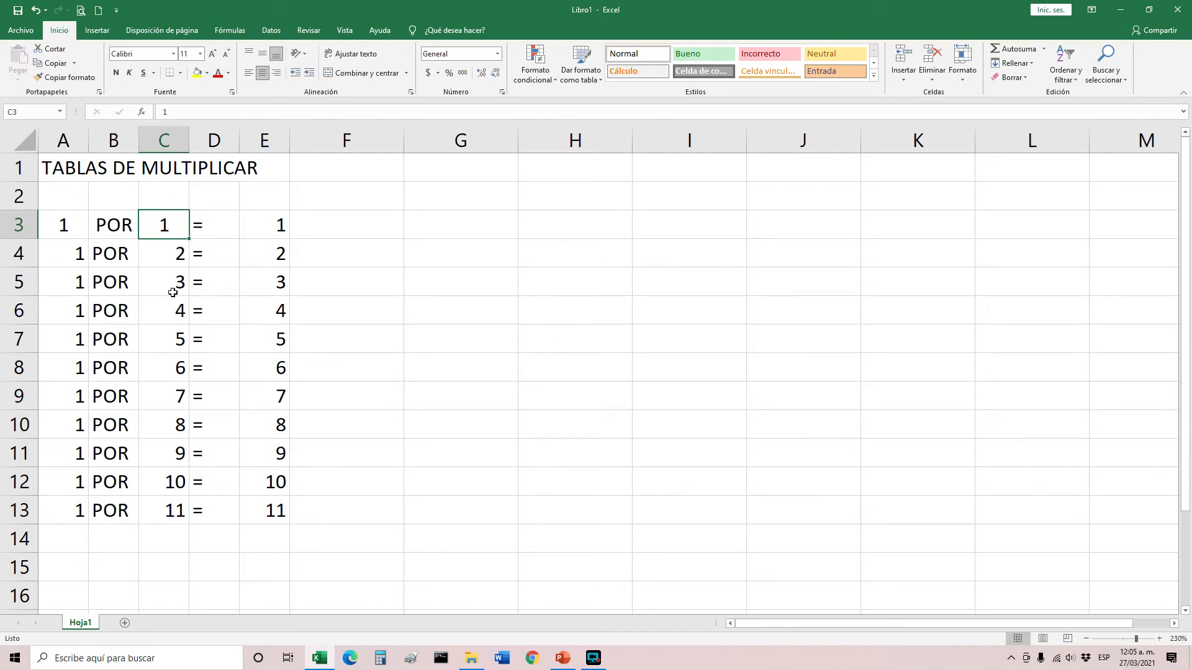
- Center the contents of the whole table range A3:E13 horizontally within its cells
left_click_drag(73, 227, 287, 511)
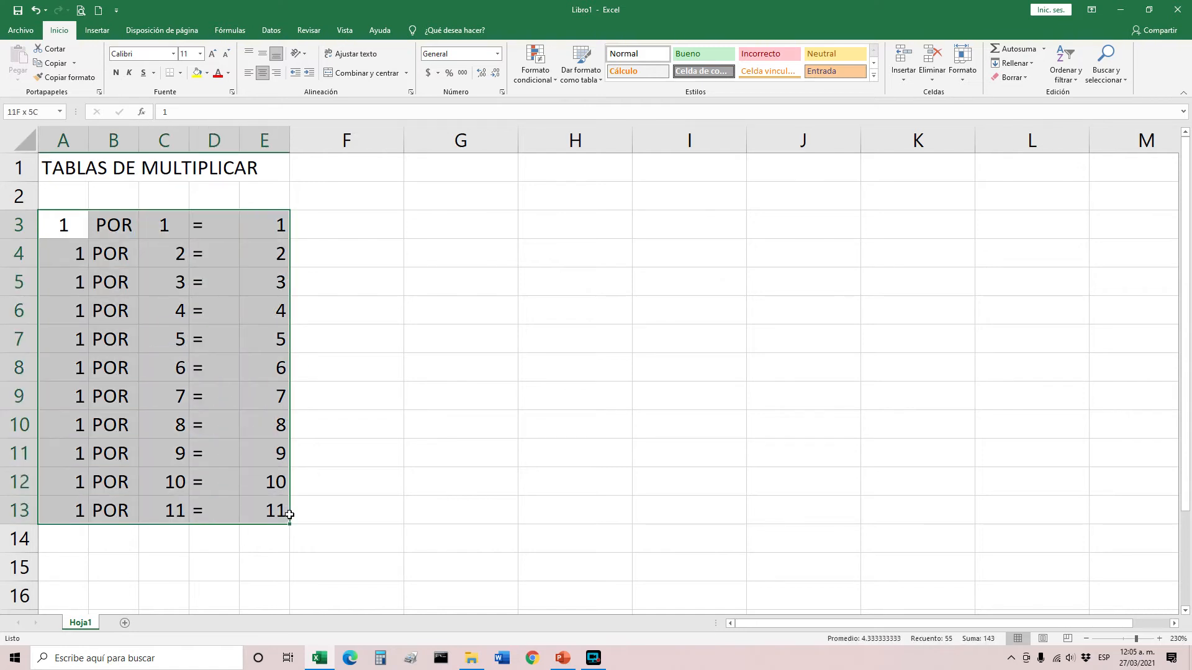
left_click(262, 74)
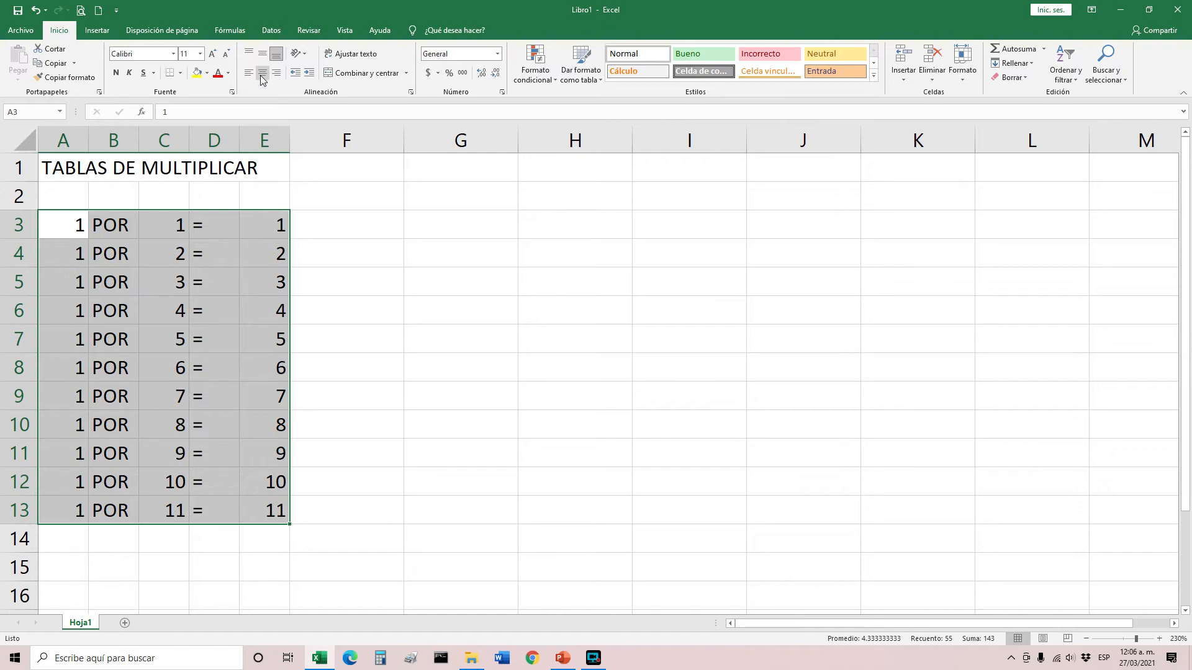
left_click(262, 74)
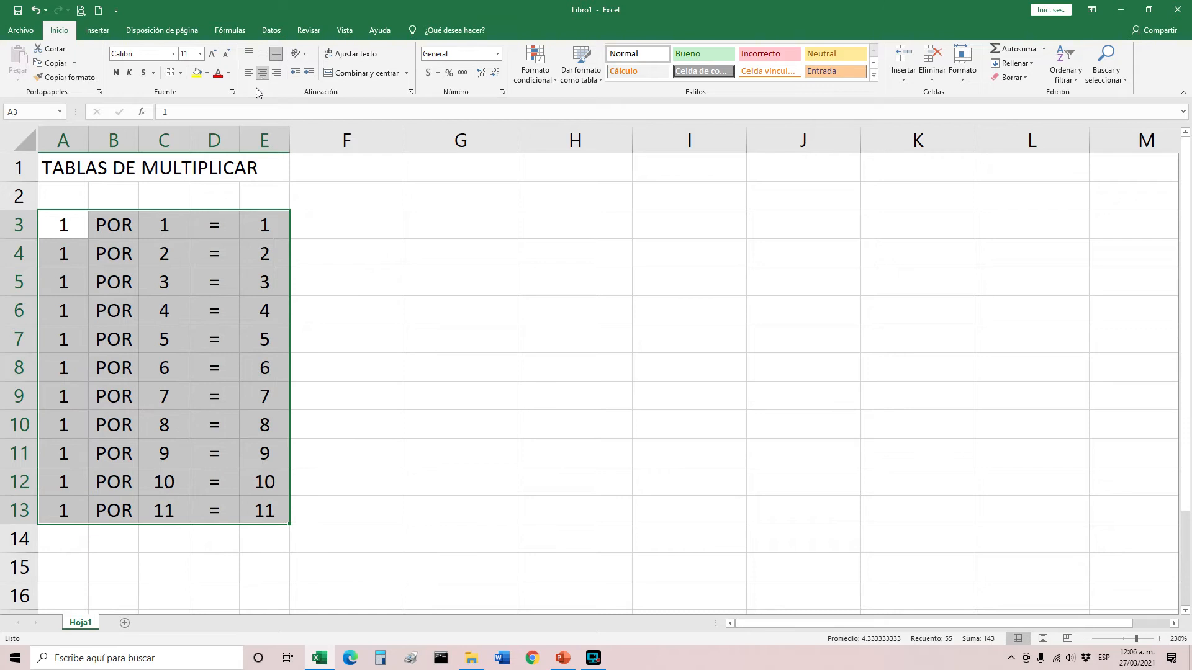
left_click(149, 252)
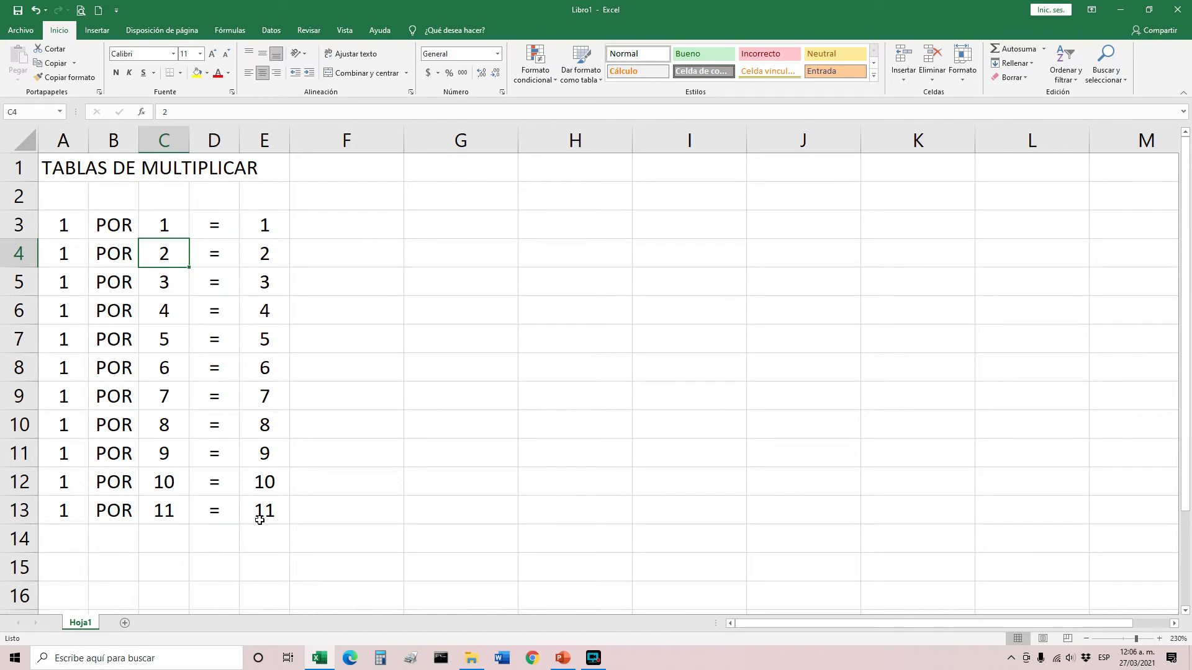
left_click_drag(261, 515, 81, 234)
left_click(82, 234)
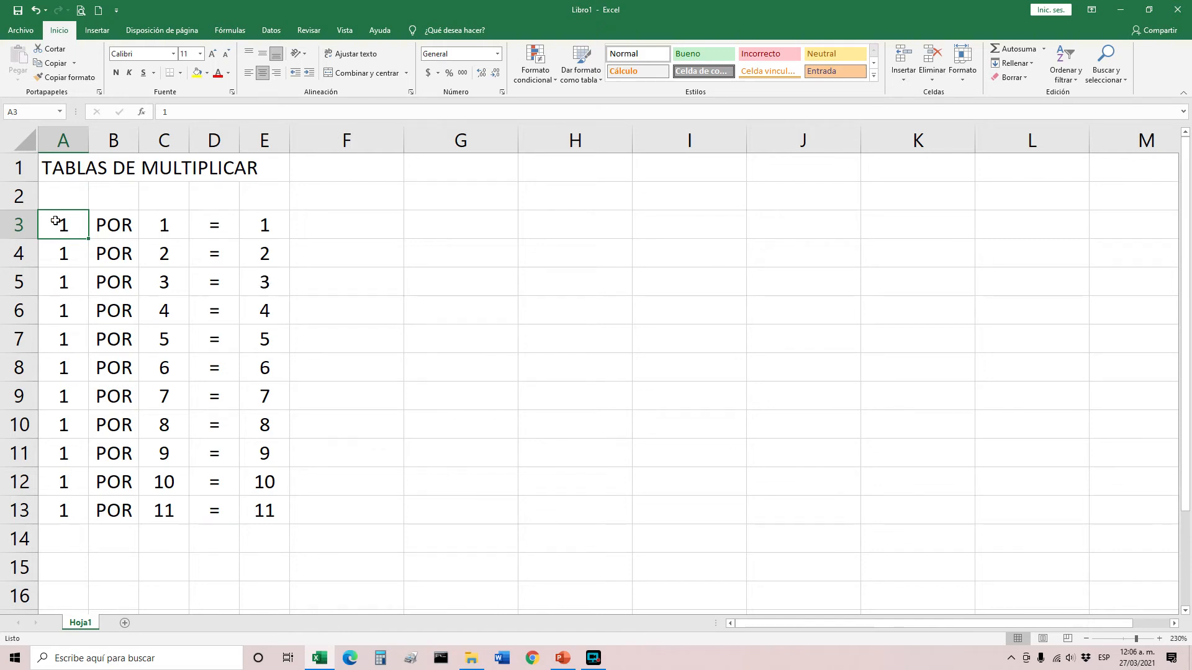
- Fill the table rows A3:E3 and A5:E5 with a light blue theme color
left_click_drag(64, 226, 255, 223)
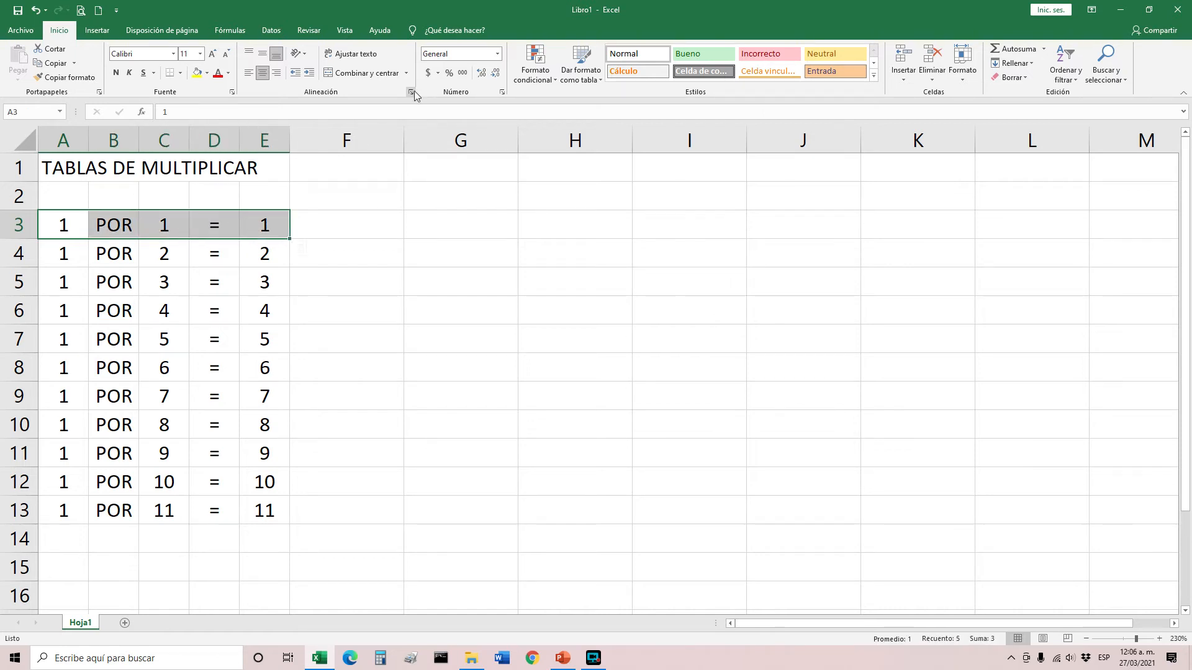
left_click(208, 73)
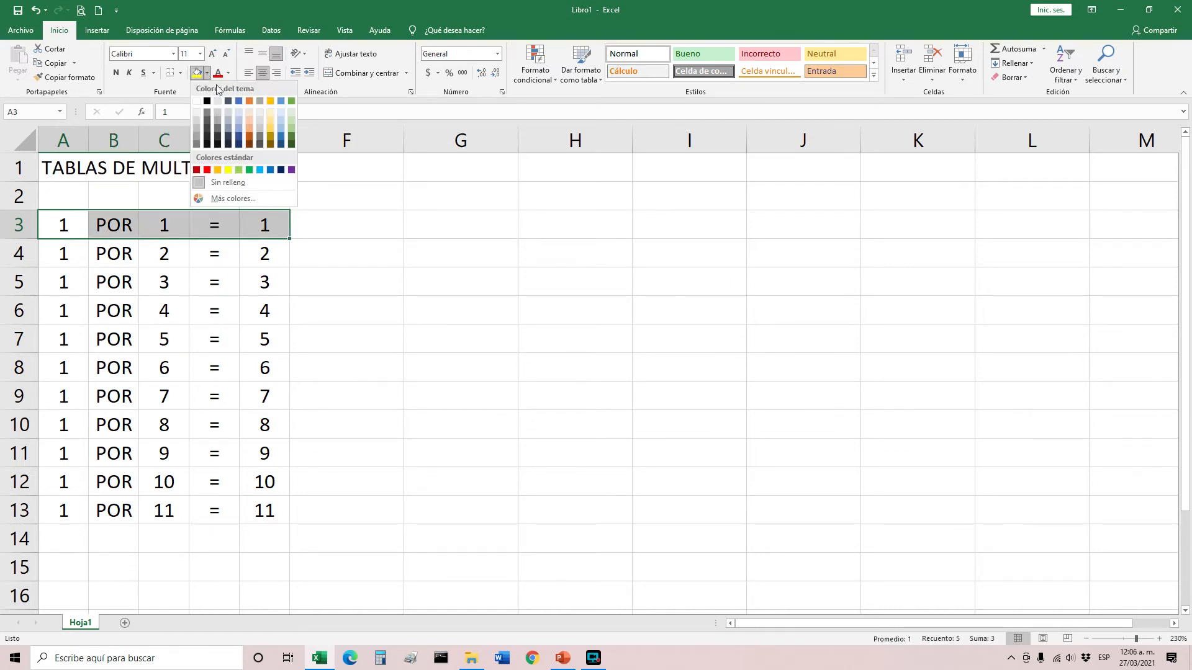
left_click(281, 109)
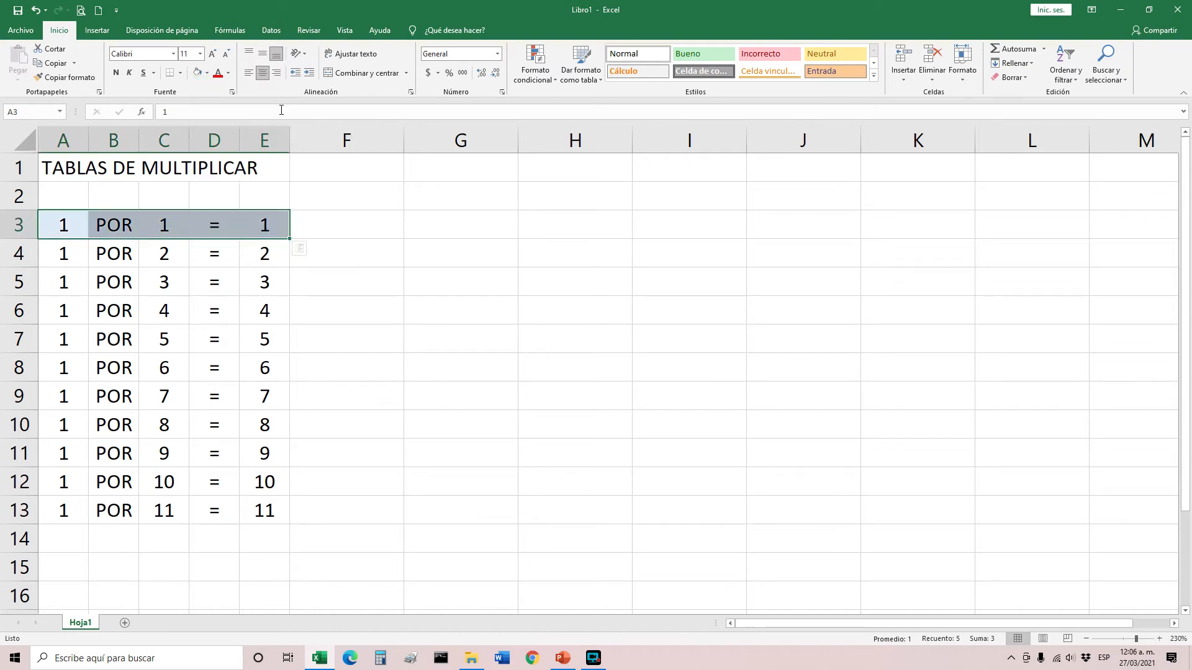
left_click_drag(62, 280, 248, 282)
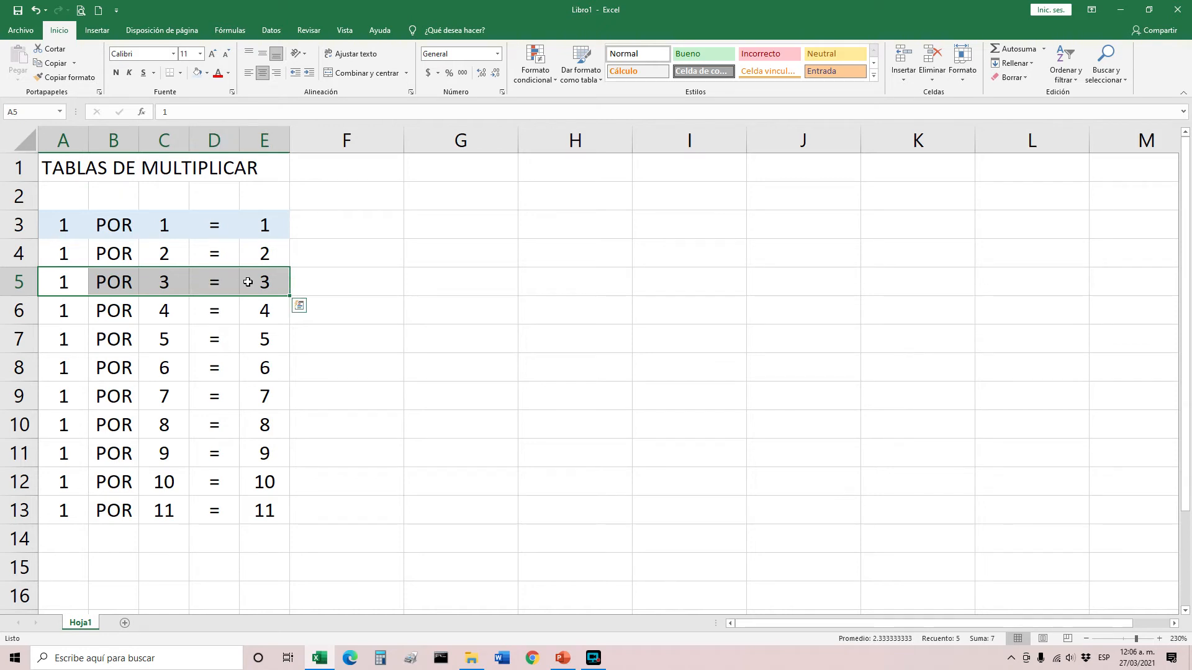
left_click(197, 74)
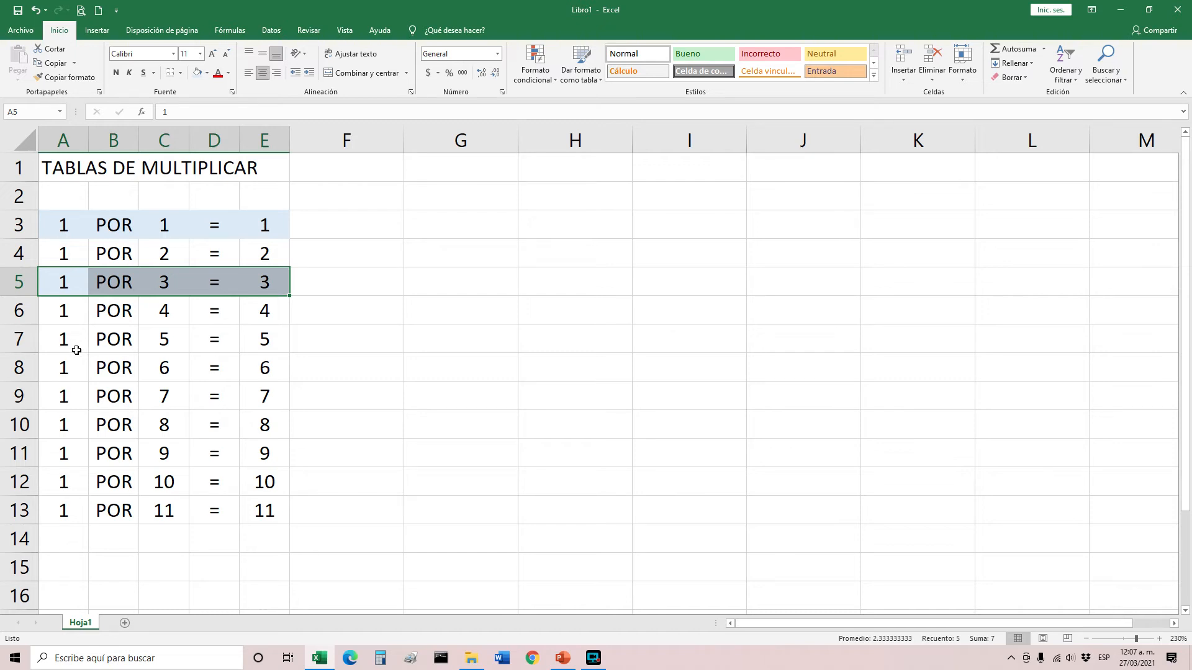
- Repeat the light blue fill on columns A to E of rows 7, 9, 11 and 13
left_click_drag(80, 342, 262, 338)
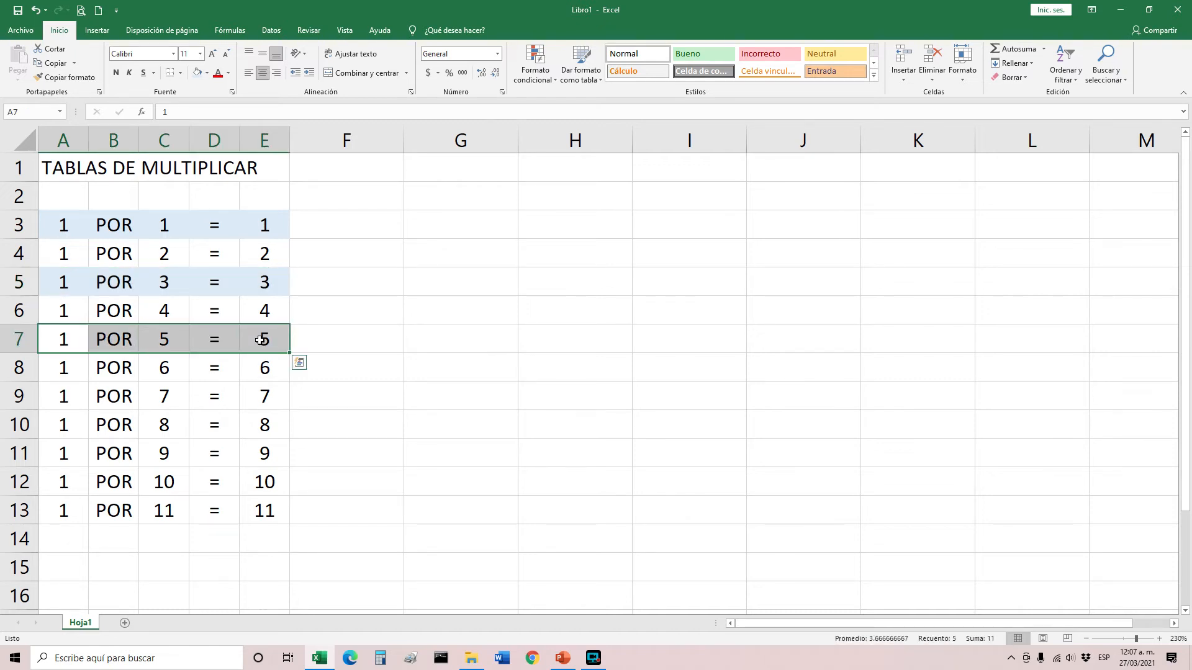
key("F4")
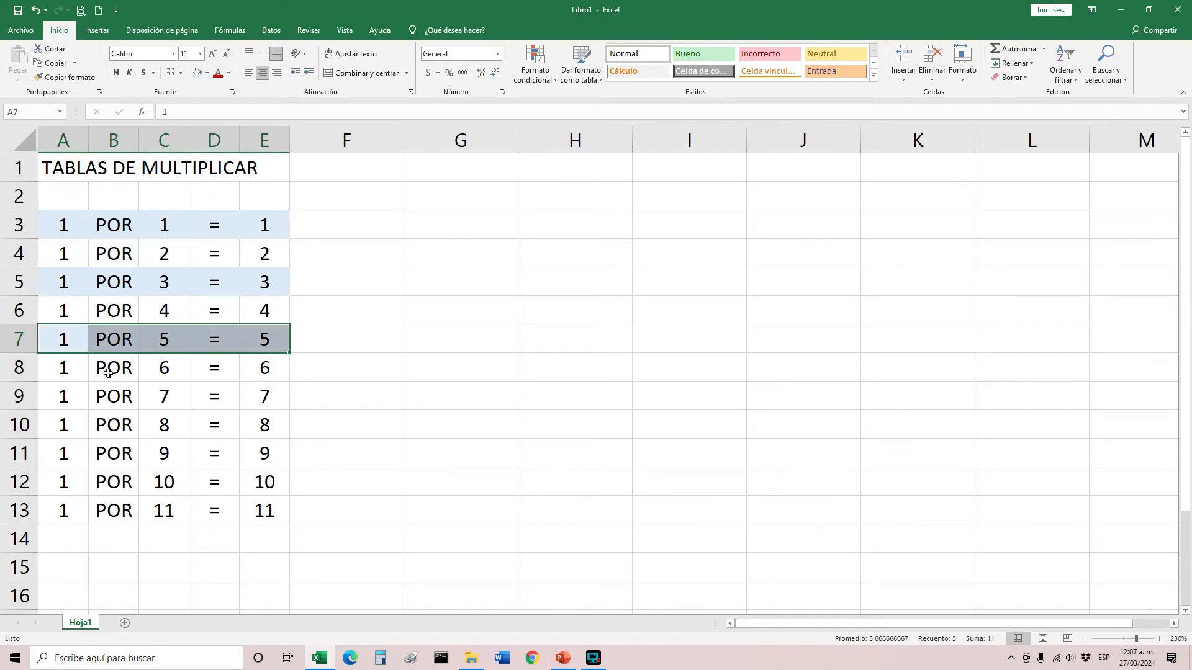
left_click_drag(68, 394, 255, 395)
key("F4")
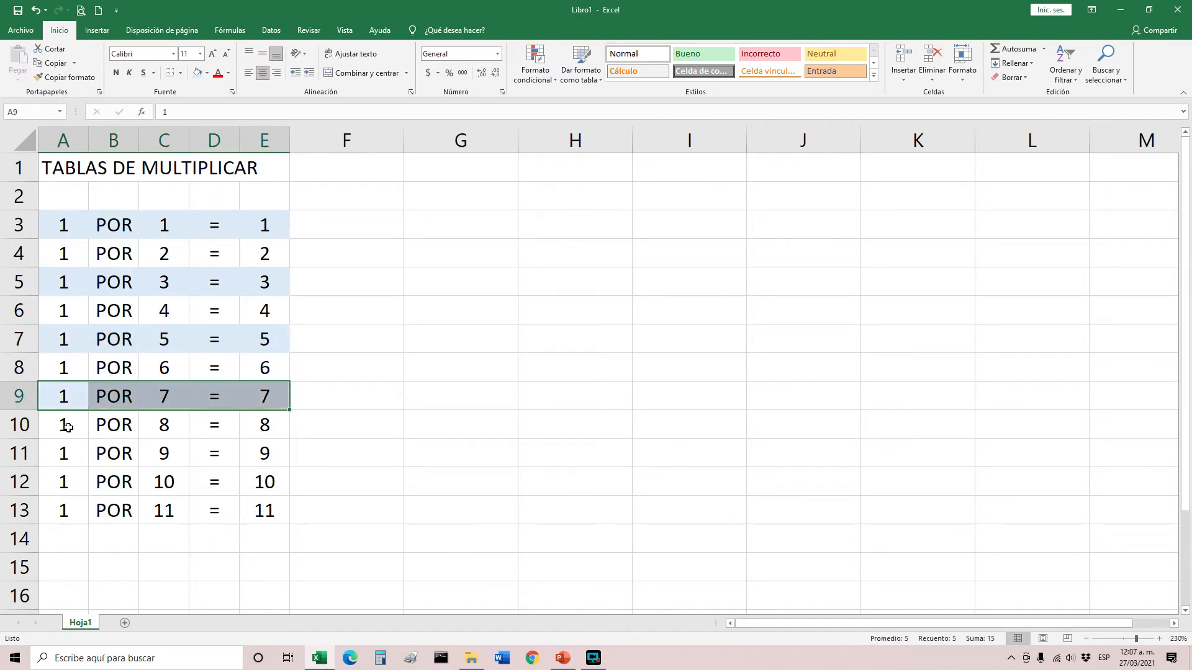
left_click(67, 448)
left_click_drag(102, 448, 245, 449)
key("F4")
left_click_drag(50, 502, 250, 507)
key("F4")
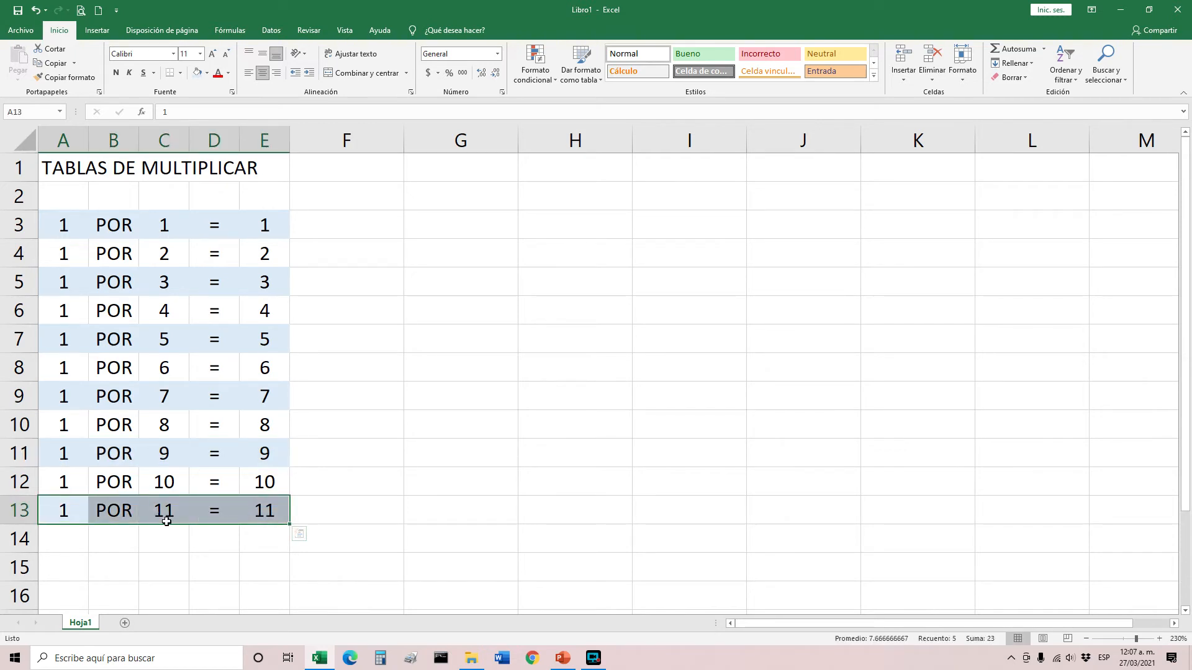
- Fill the table row A4:E4 with a light orange theme color
left_click_drag(72, 251, 265, 253)
left_click(206, 73)
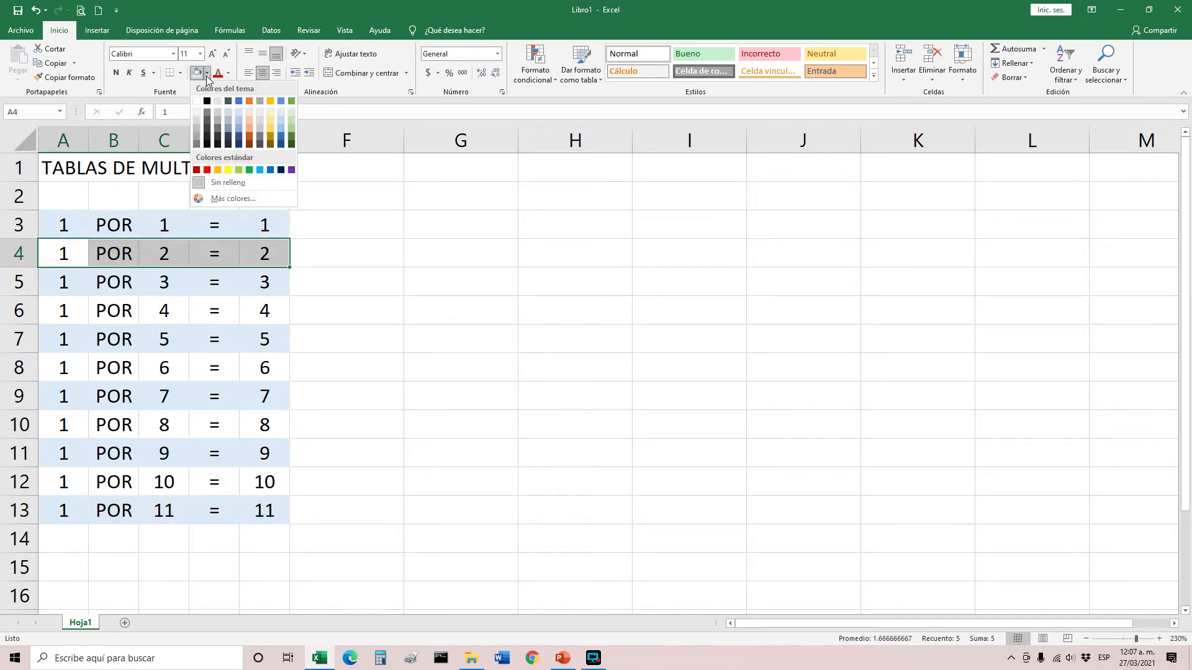
left_click(248, 117)
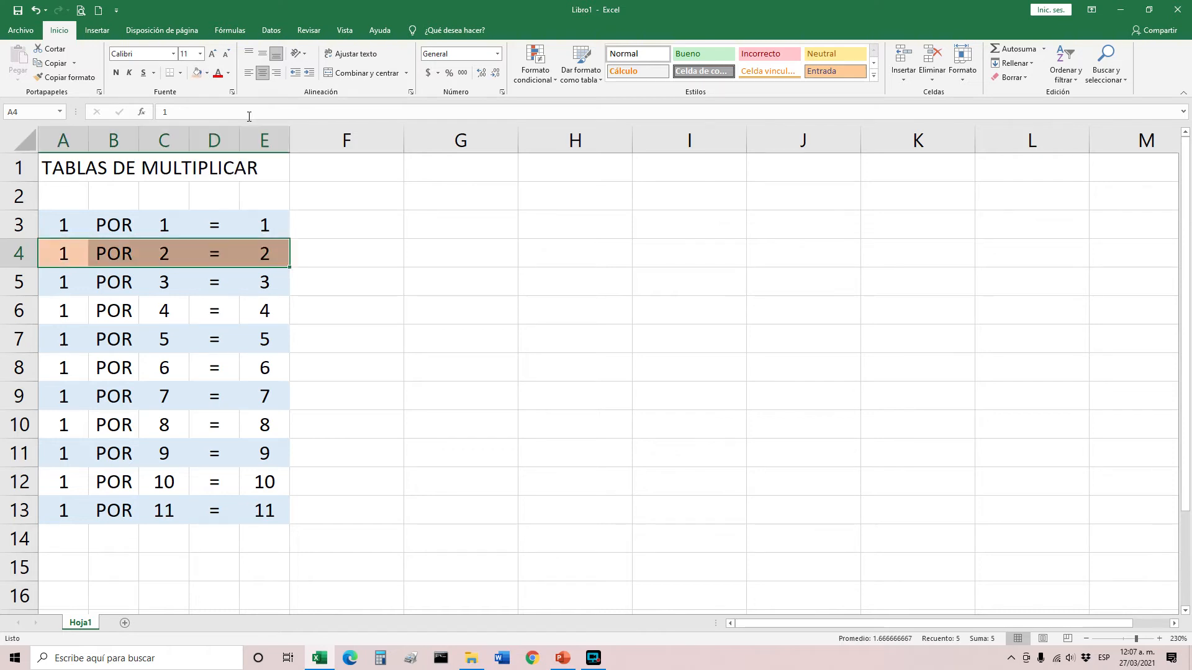
- Repeat the light orange fill on columns A to E of rows 6, 8, 10 and 12
left_click_drag(70, 321, 256, 315)
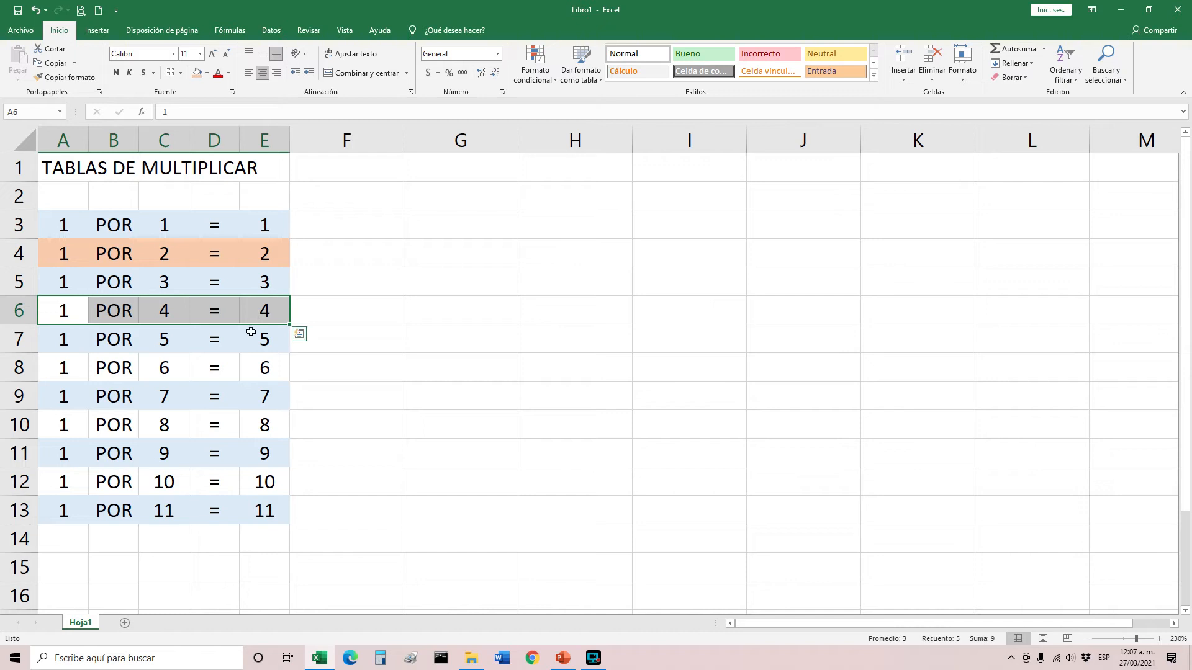
key("F4")
left_click_drag(79, 371, 256, 374)
key("F4")
left_click_drag(80, 419, 258, 421)
key("F4")
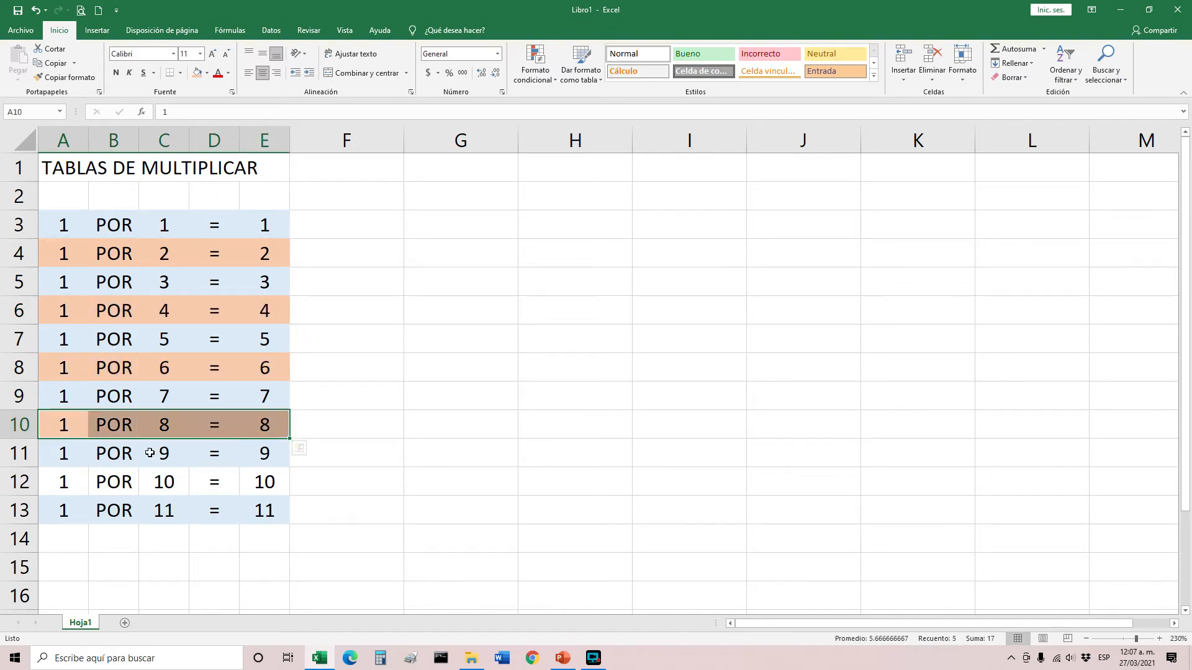
left_click(82, 470)
left_click_drag(82, 470, 254, 472)
key("F4")
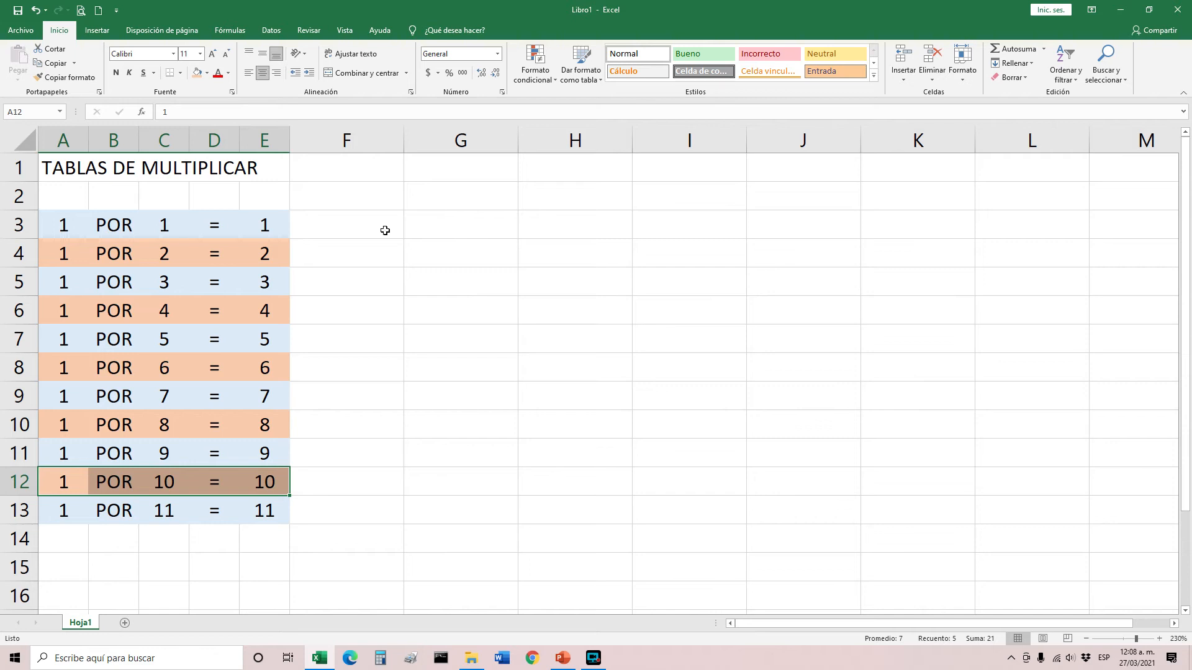
- Copy the table range A3:E13 and paste it starting at cell G3
left_click_drag(62, 225, 265, 509)
right_click(221, 421)
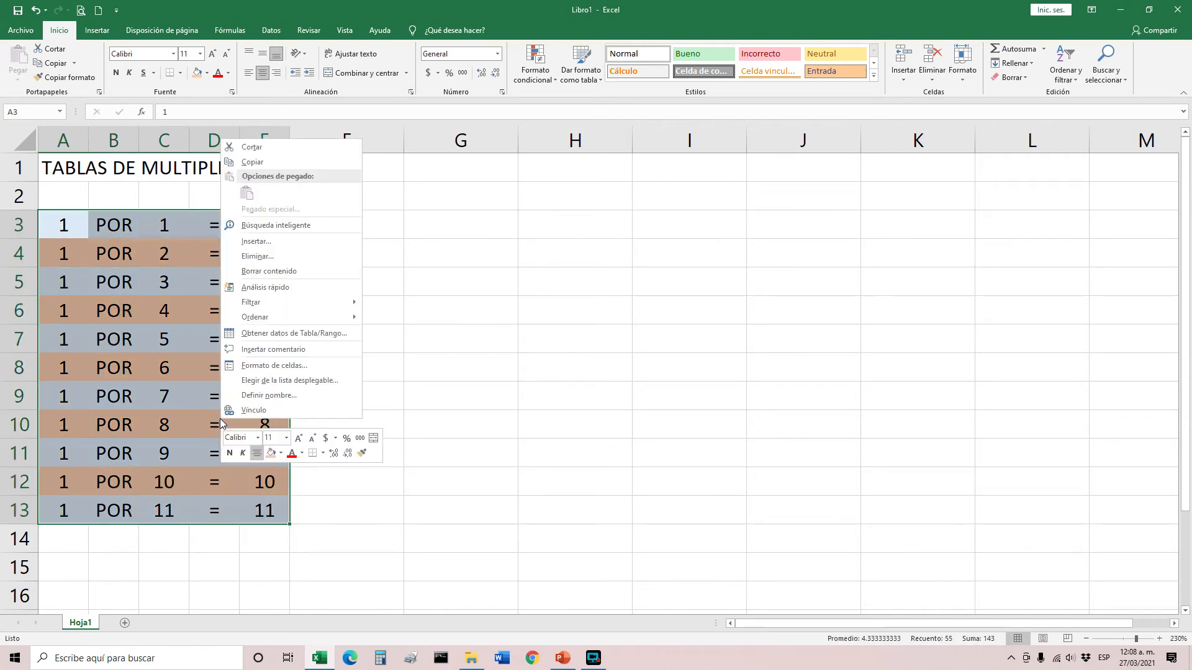
left_click(274, 163)
right_click(453, 231)
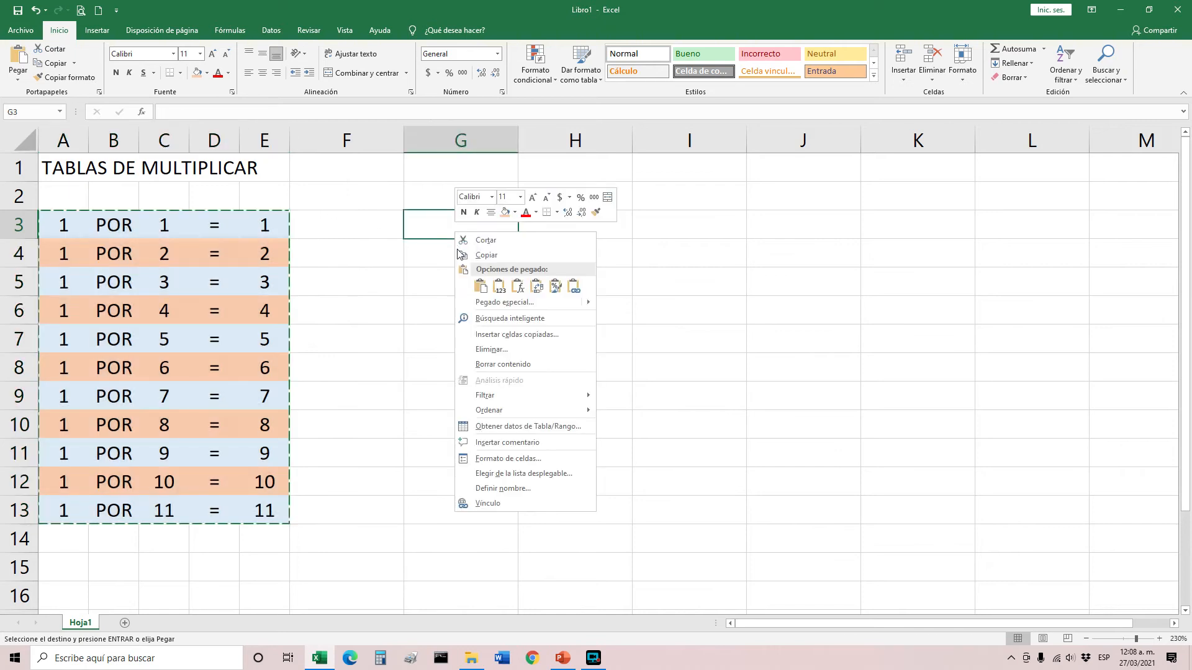
left_click(481, 287)
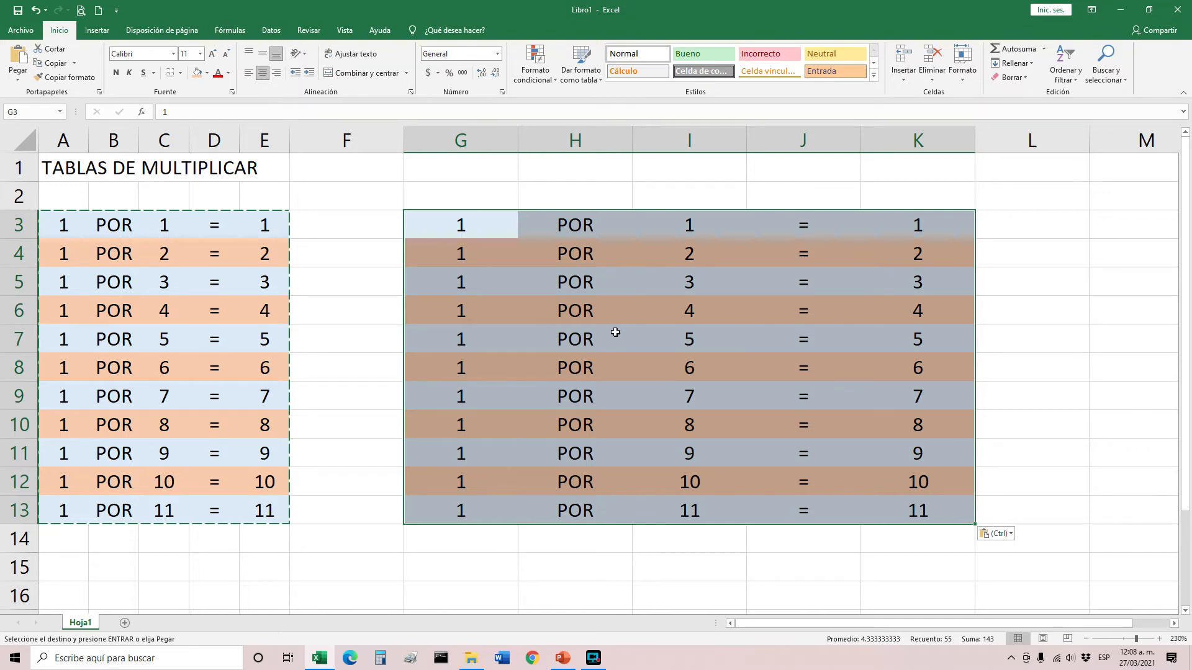
left_click(712, 338)
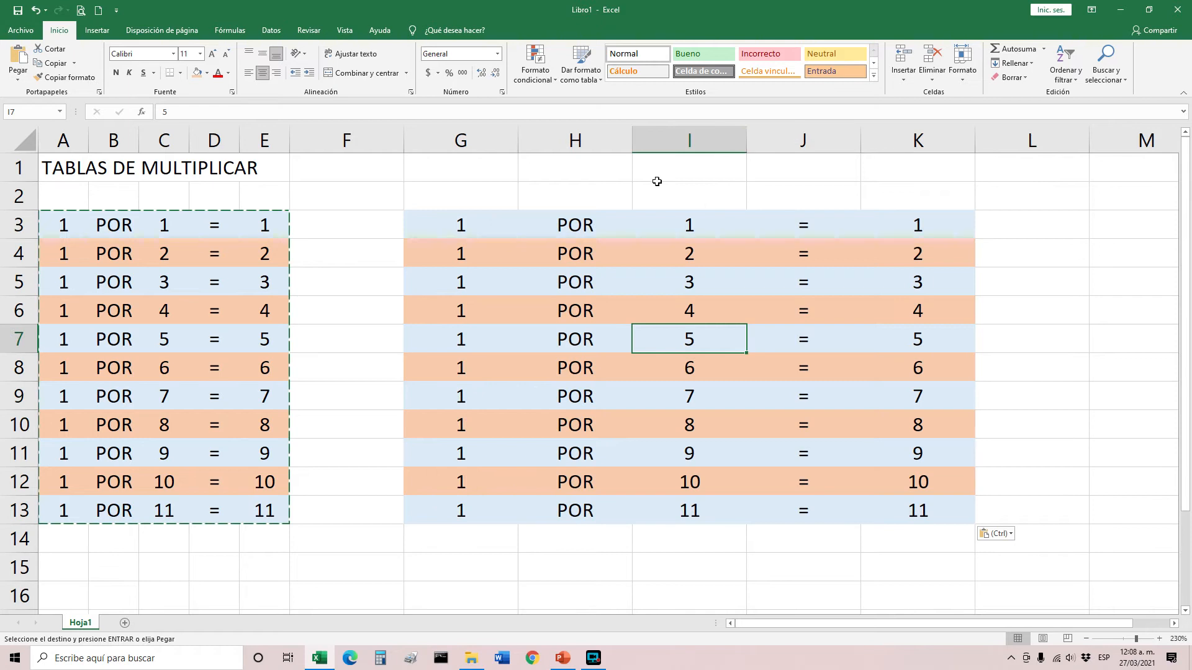
- Undo the pasted table in columns G to K
key("ctrl+z")
left_click(439, 271)
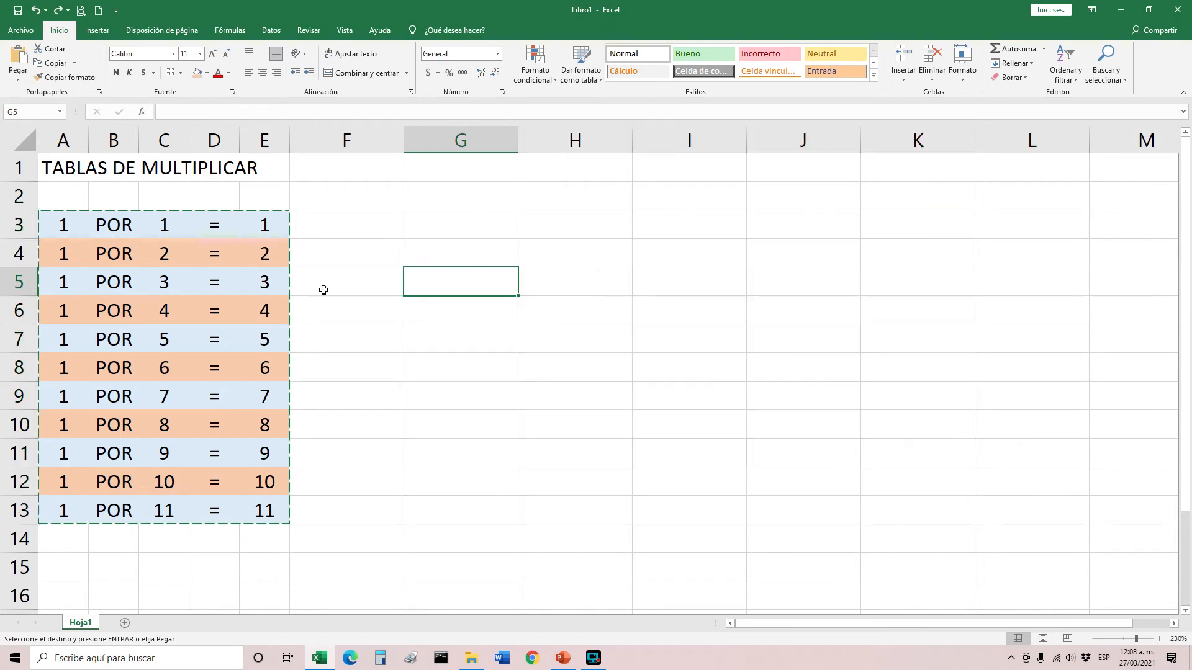
left_click(151, 357)
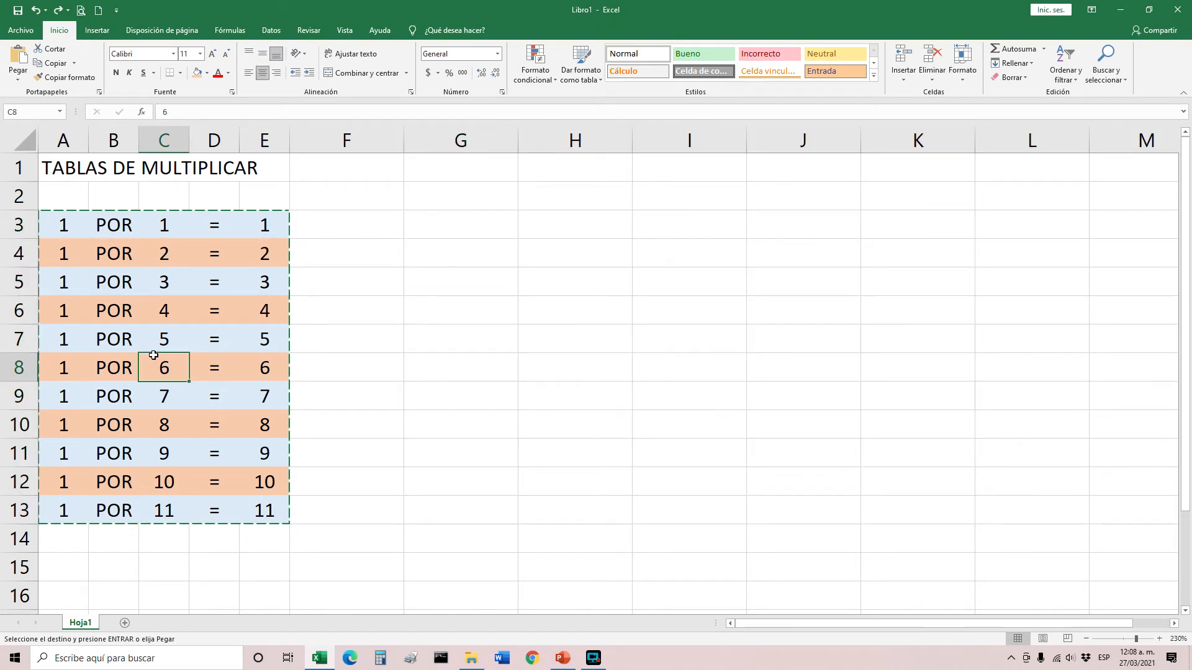
- Copy the entire columns A to E and paste them starting at column G
left_click_drag(65, 134, 255, 141)
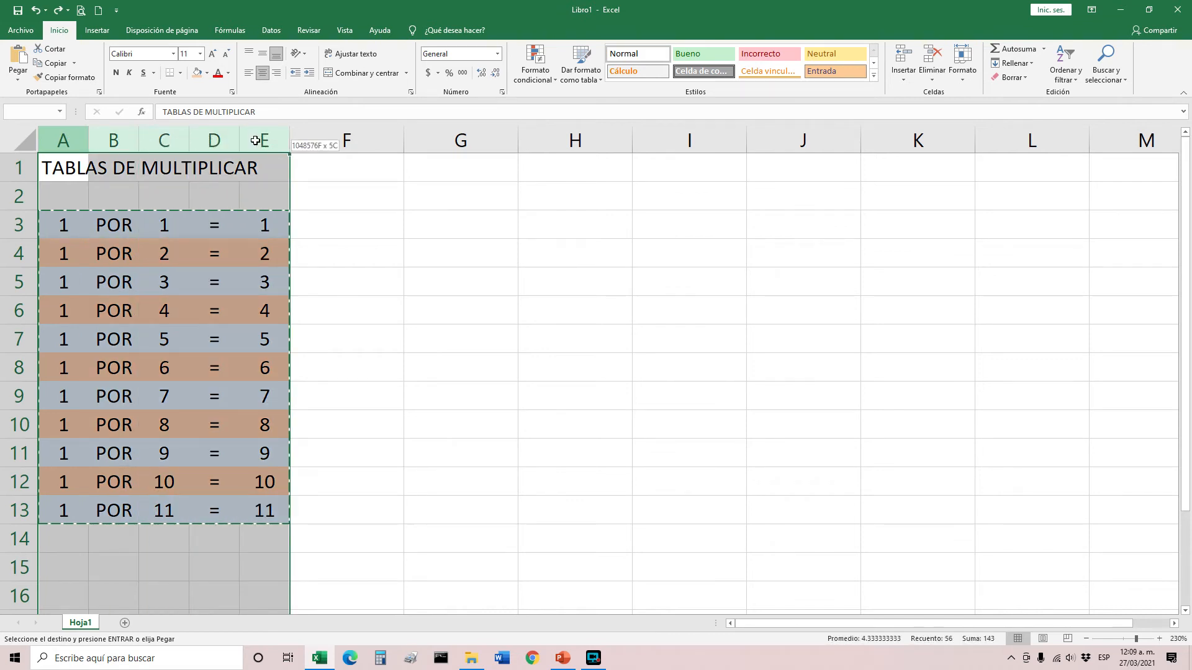
left_click_drag(255, 140, 255, 140)
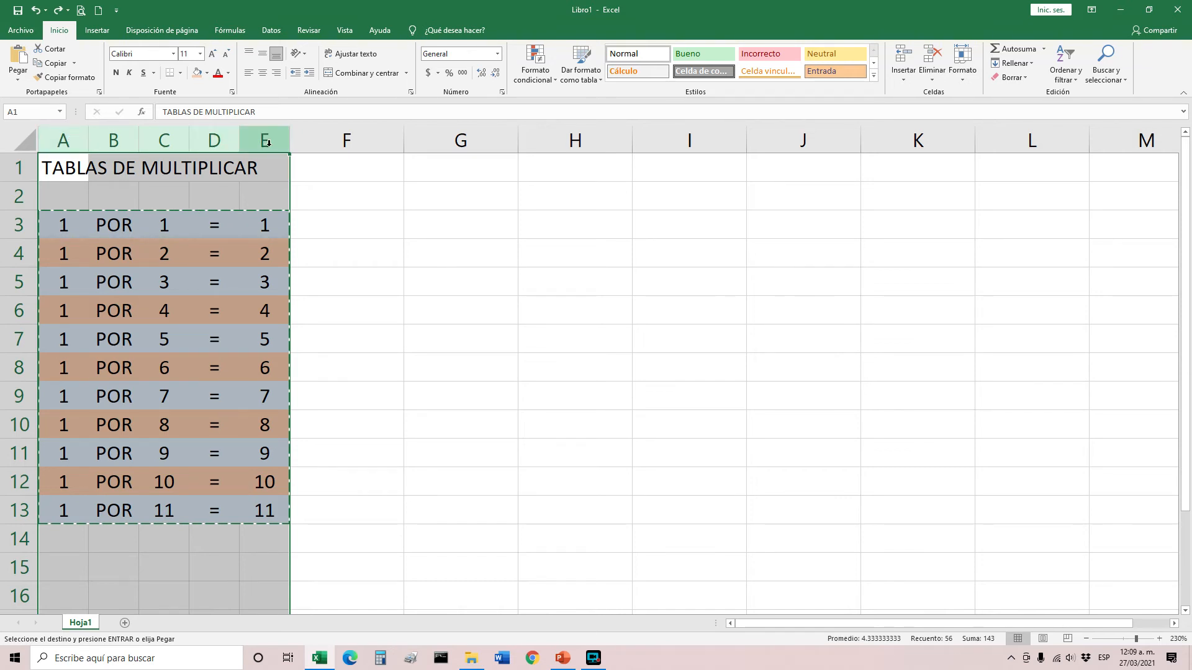
right_click(172, 142)
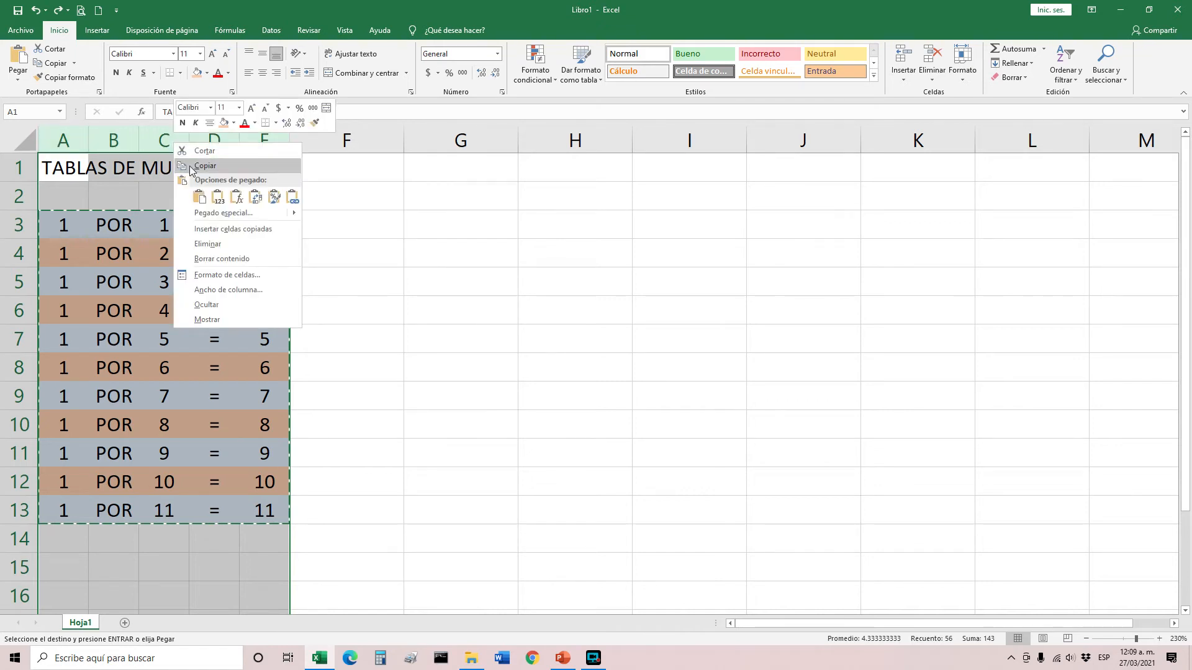
left_click(351, 177)
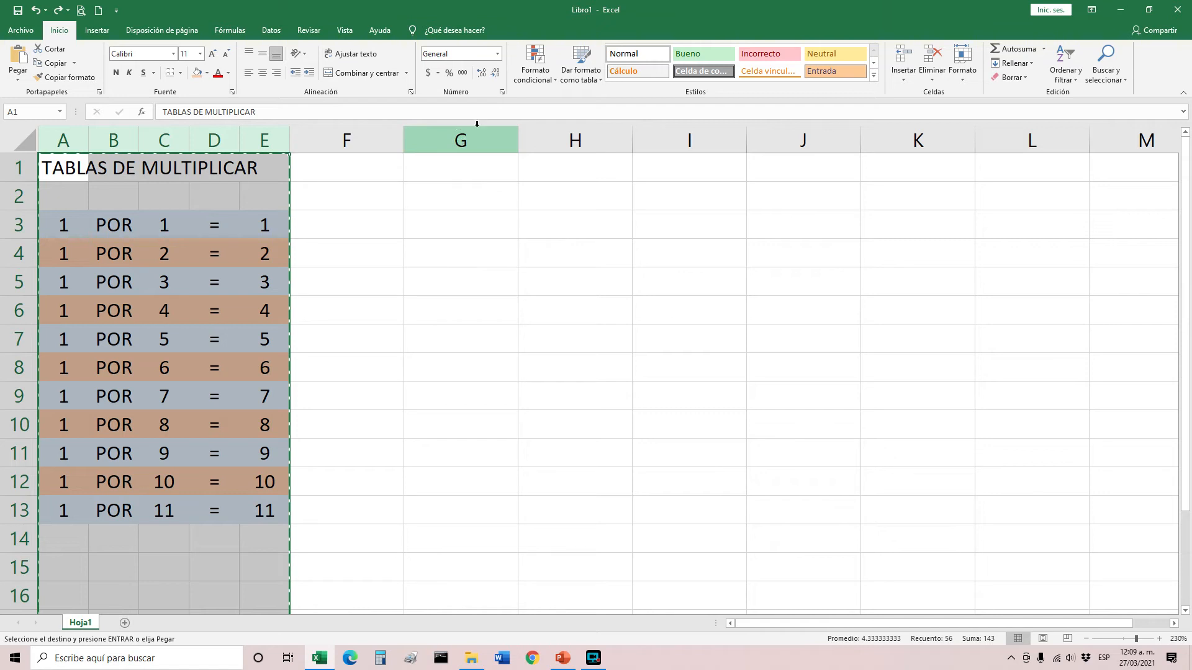
right_click(462, 139)
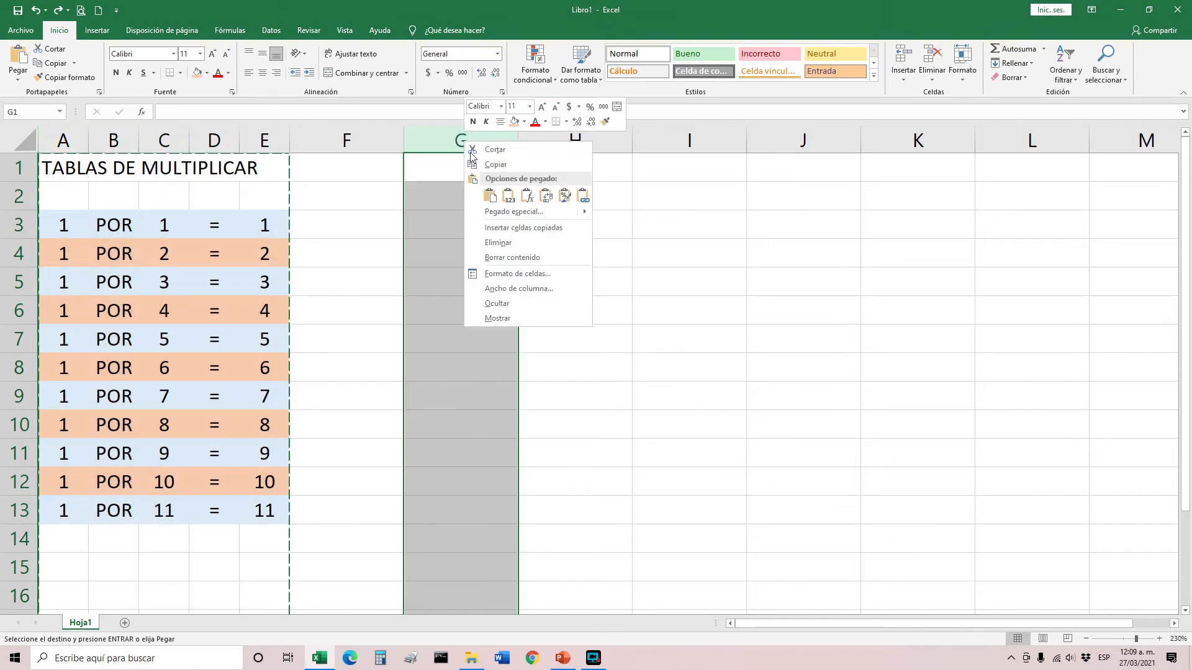
left_click(491, 194)
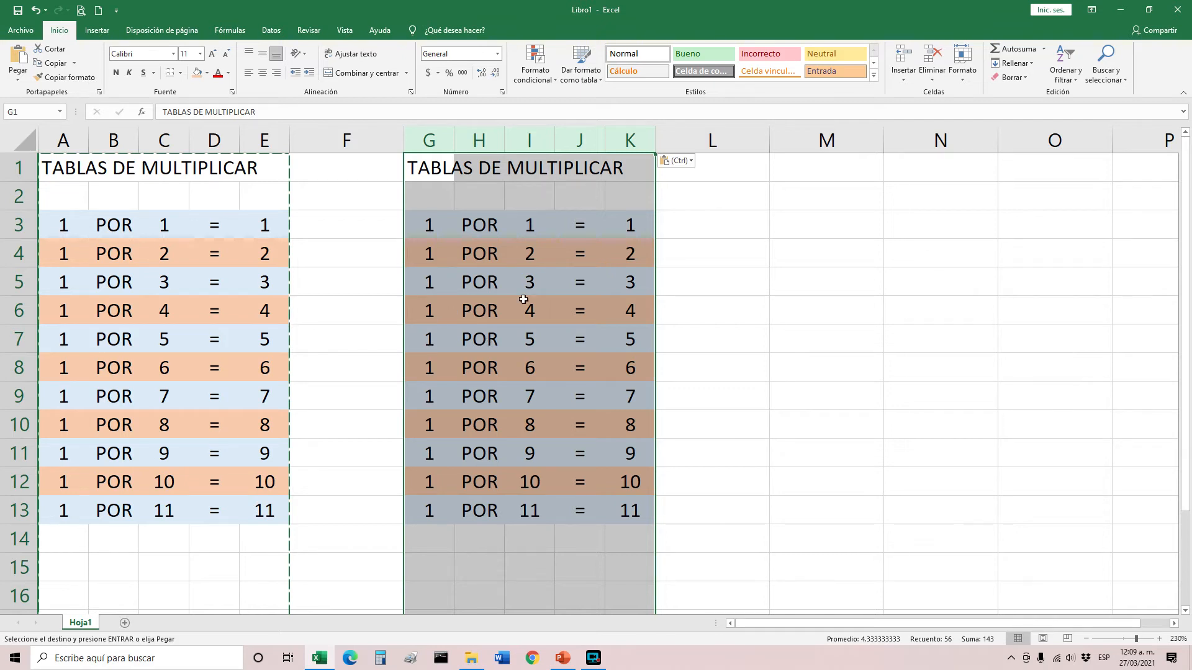
- Paste the copied columns A to E again, starting at column M, to create a third table
right_click(814, 156)
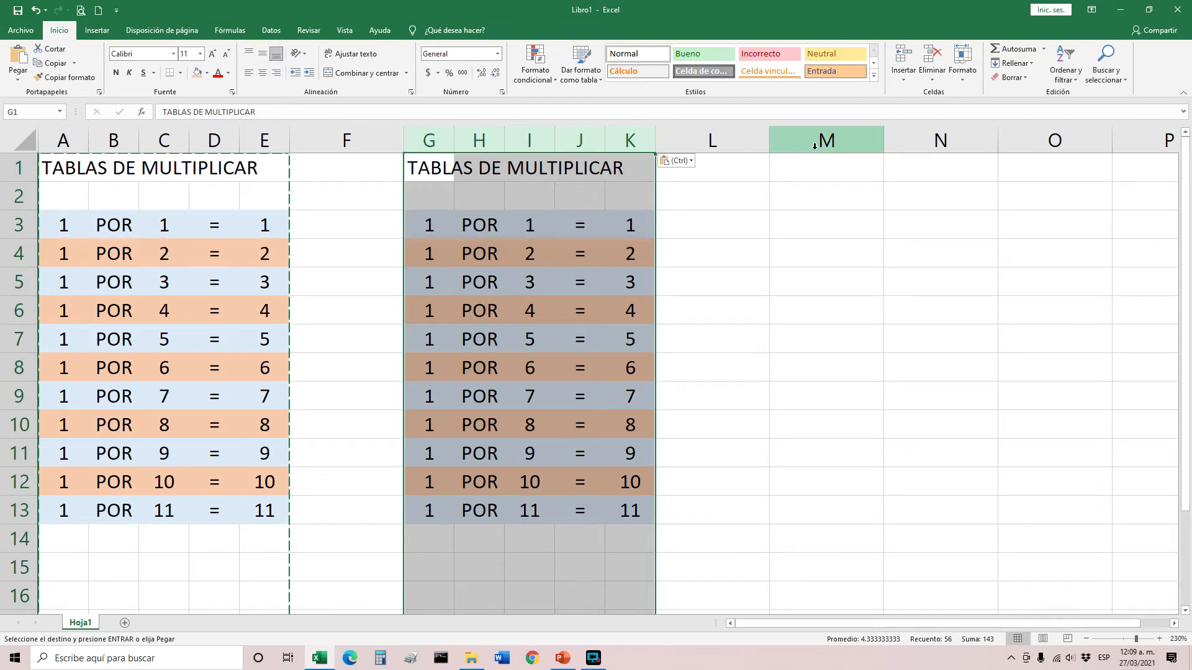
left_click(843, 207)
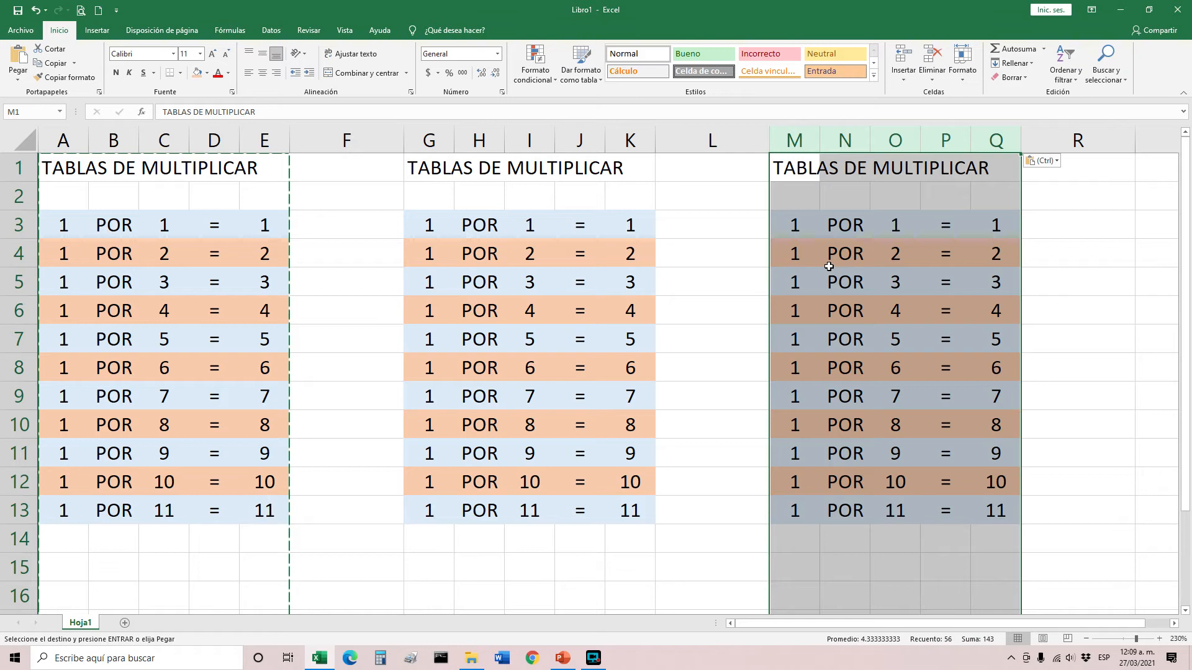
- Delete the duplicate TABLAS DE MULTIPLICAR titles from cells G1 and M1
left_click(461, 195)
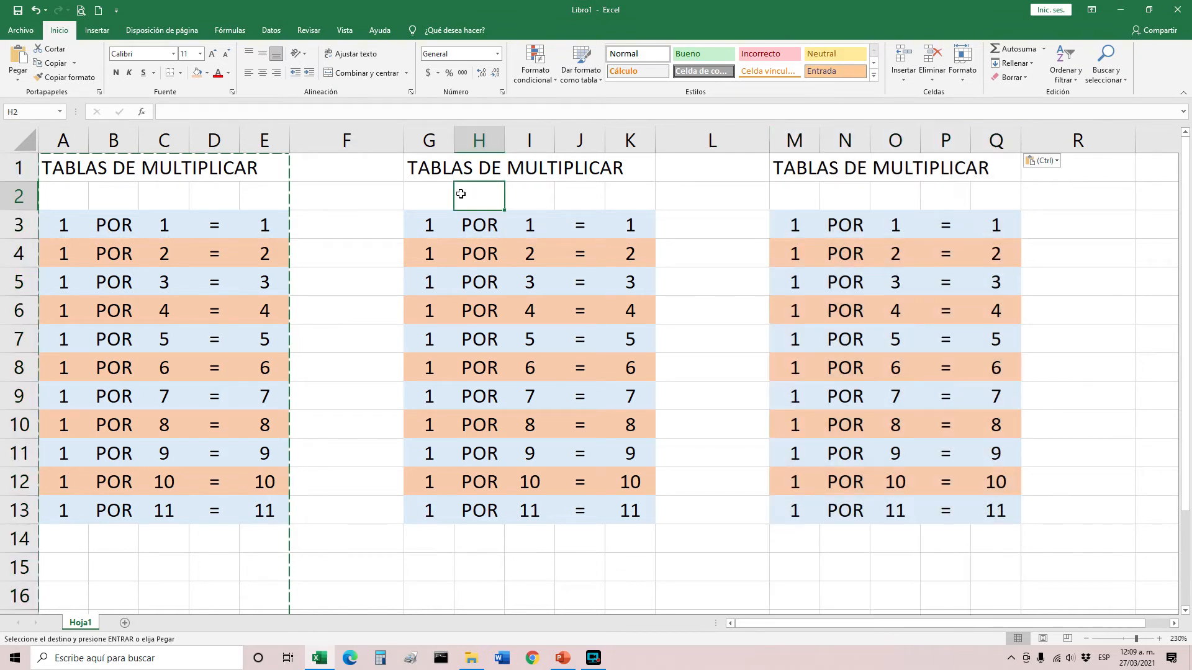
left_click_drag(414, 170, 776, 167)
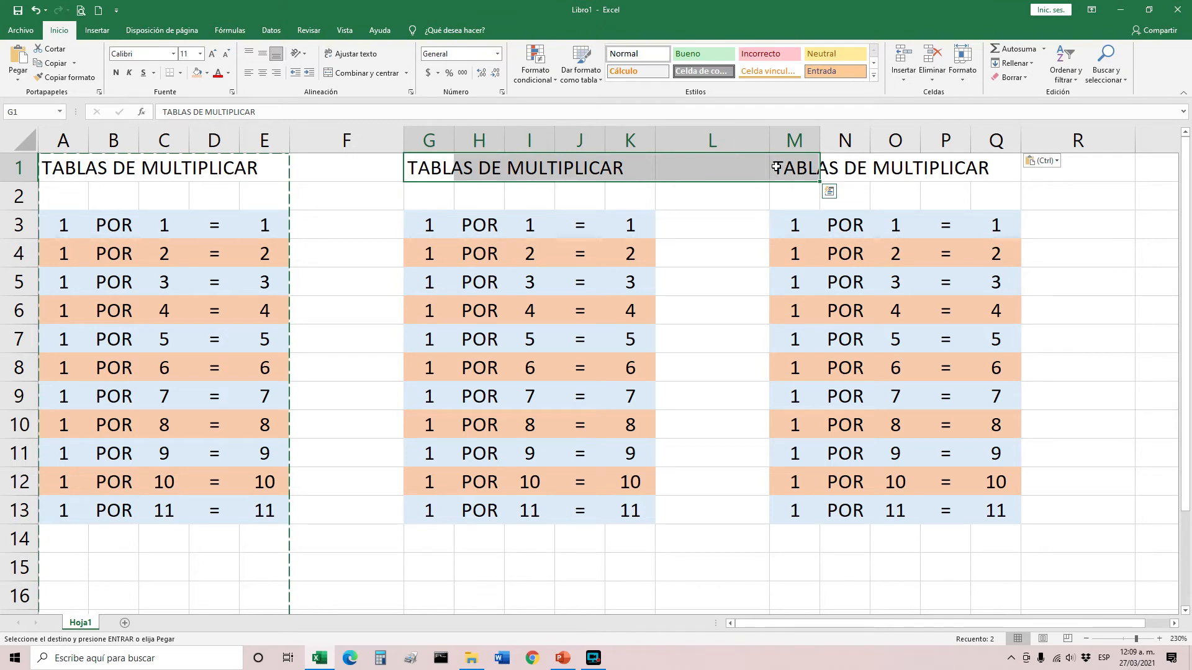
left_click(708, 194)
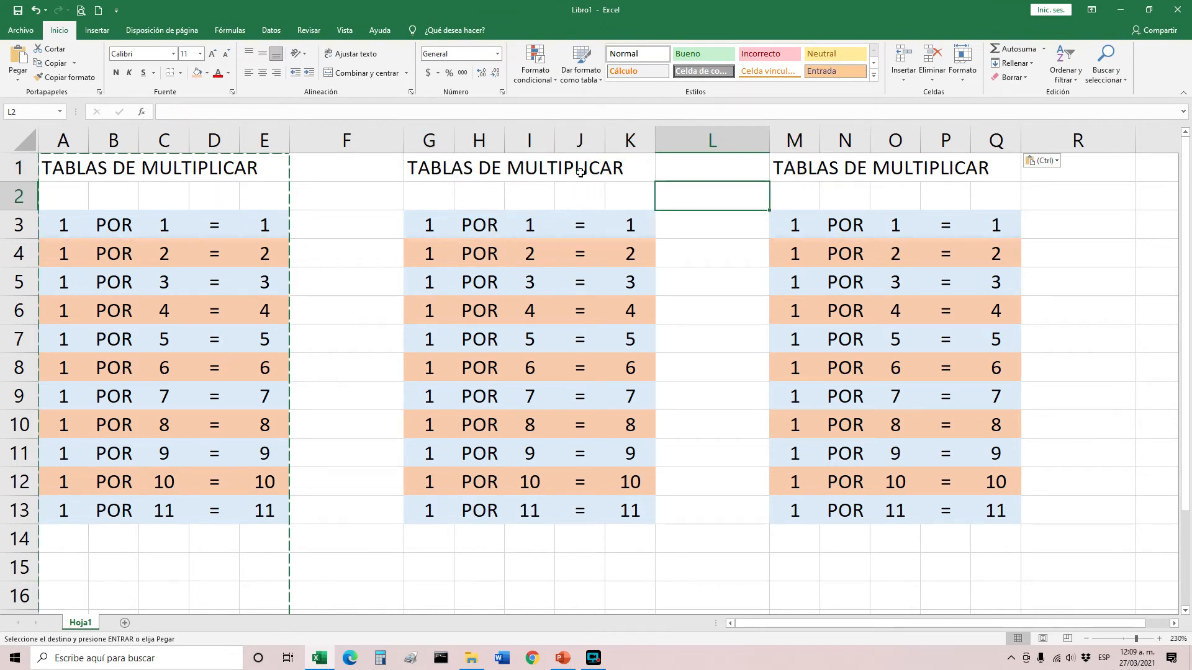
left_click(621, 169)
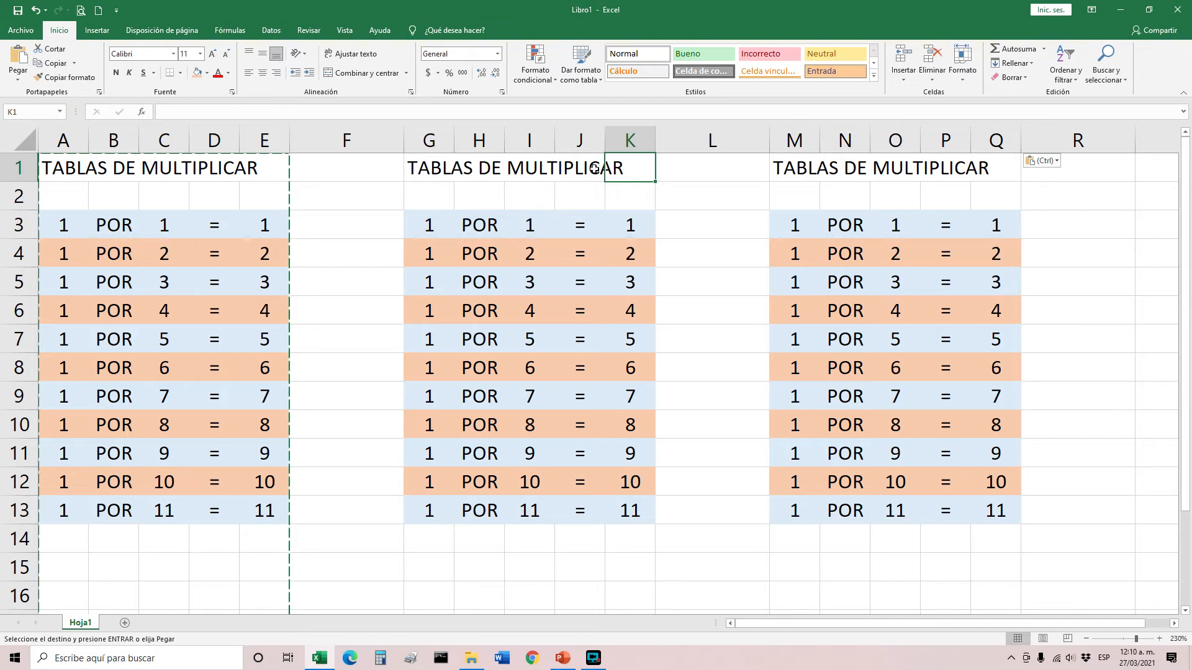
left_click(439, 168)
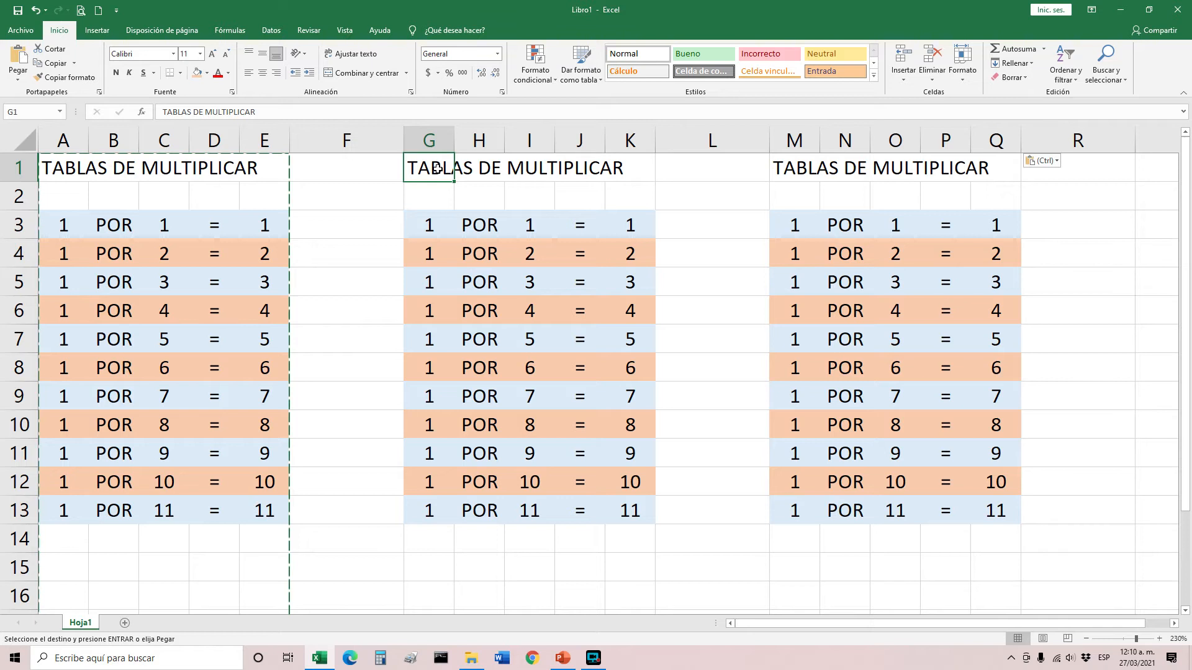
key("Delete")
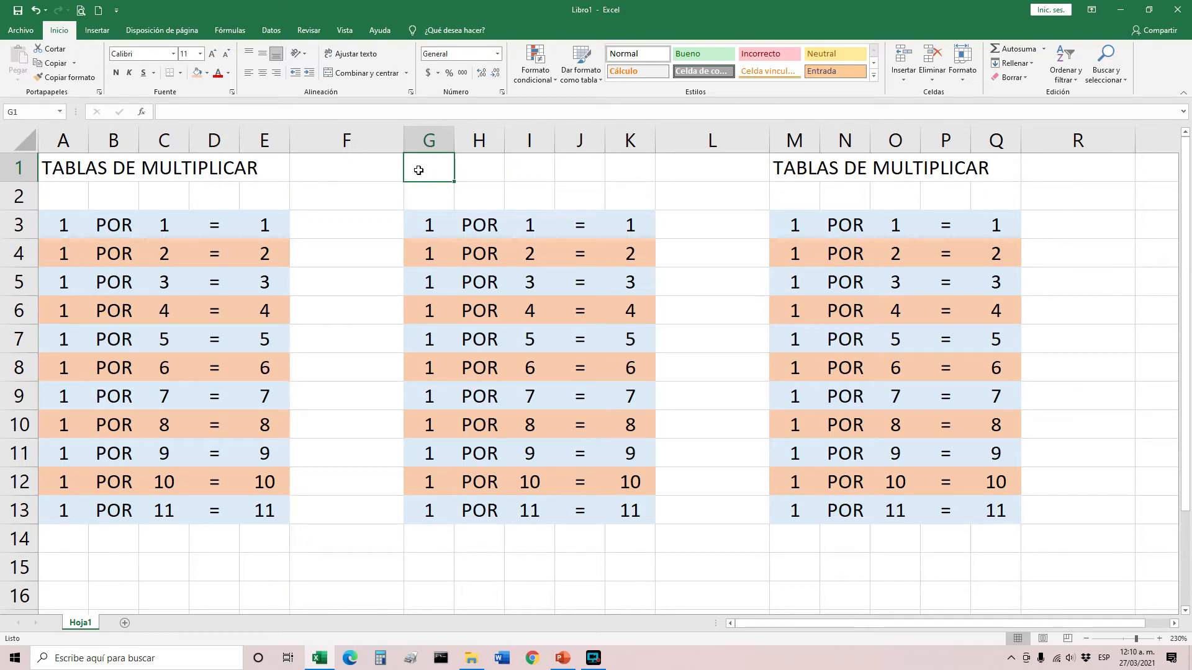
left_click(793, 167)
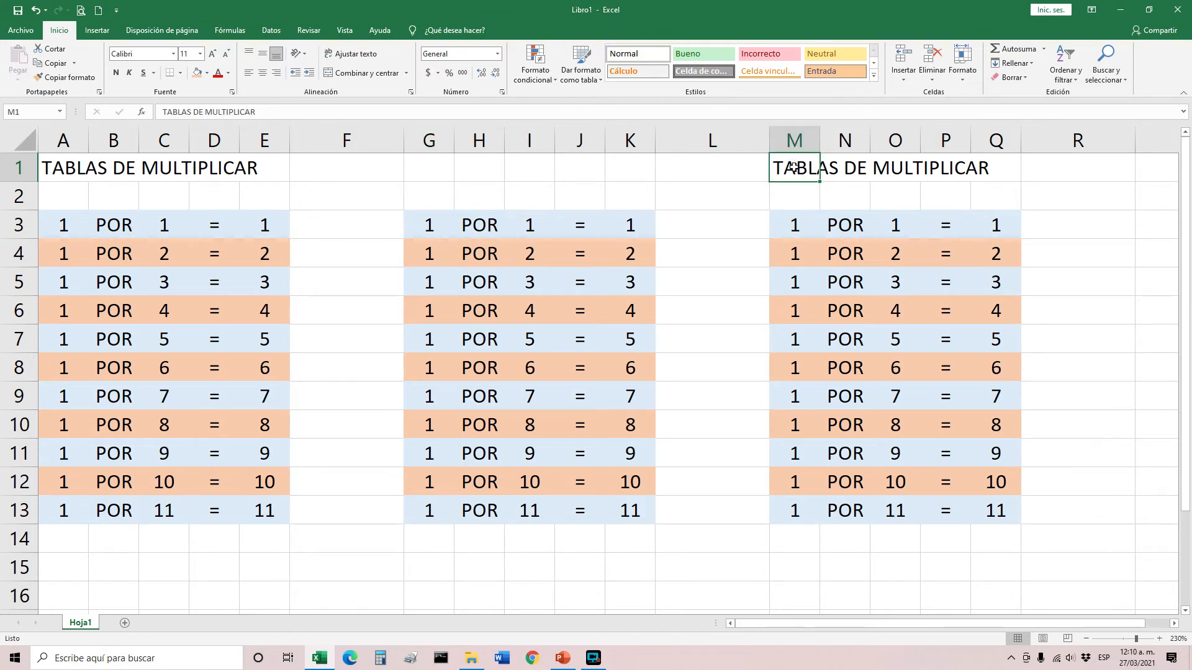
key("Delete")
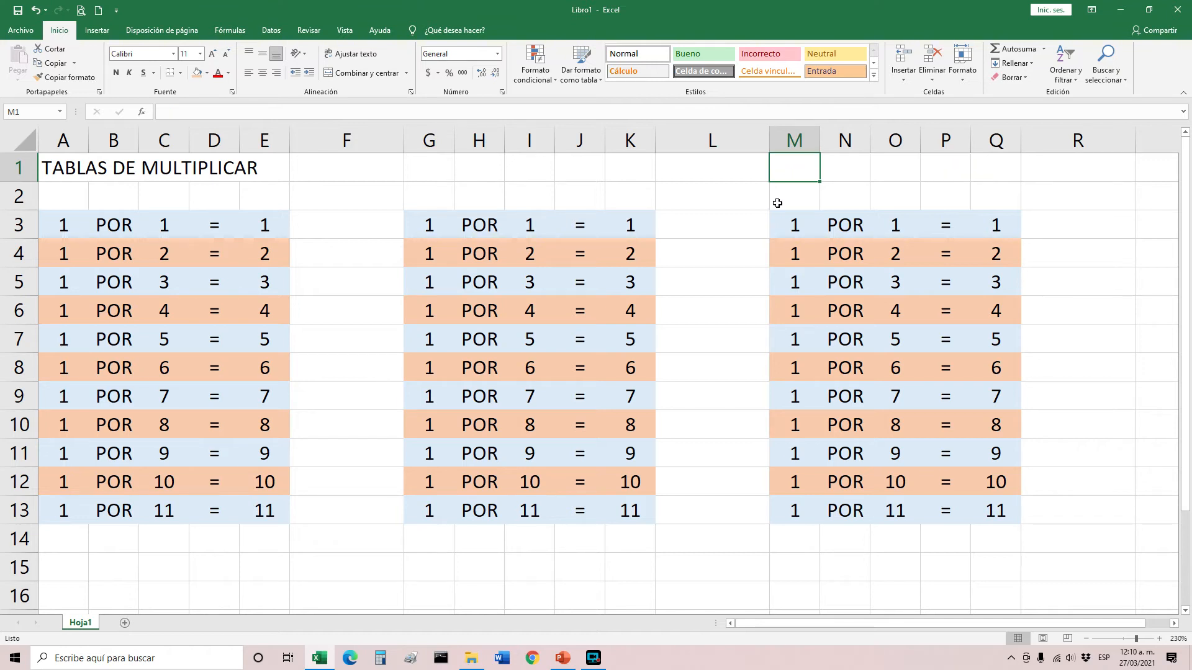
- Select the range A3:Q14, covering all three tables plus the blank row beneath them
scroll(635, 405, "down", 1)
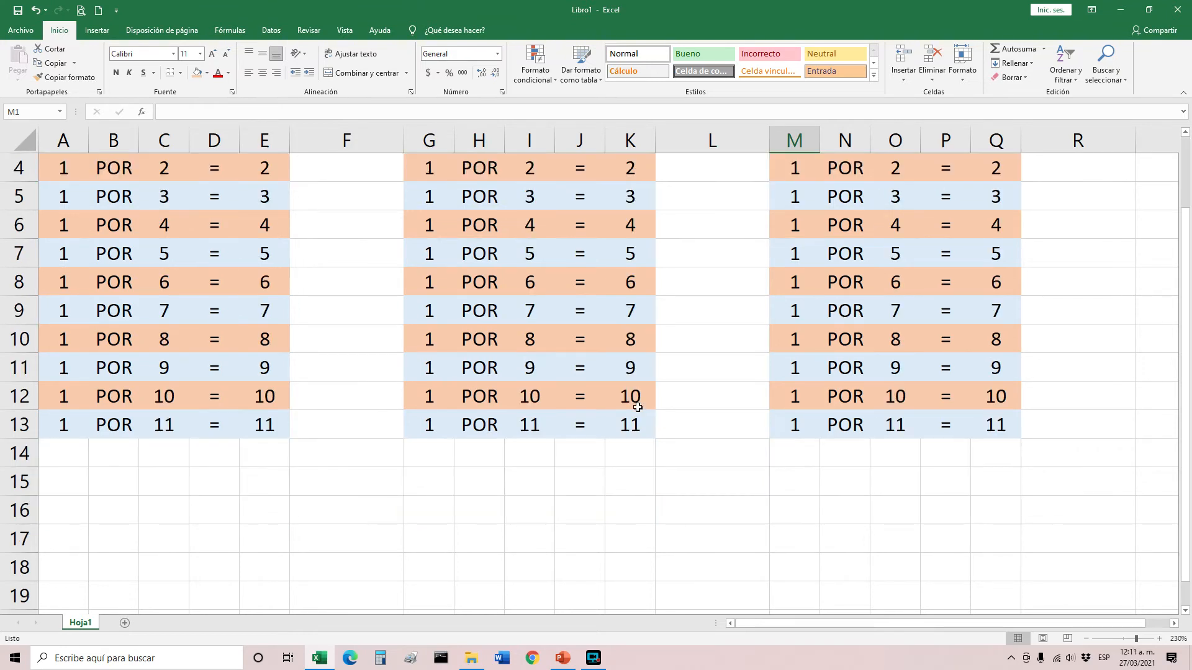
left_click(1086, 639)
left_click(1086, 639)
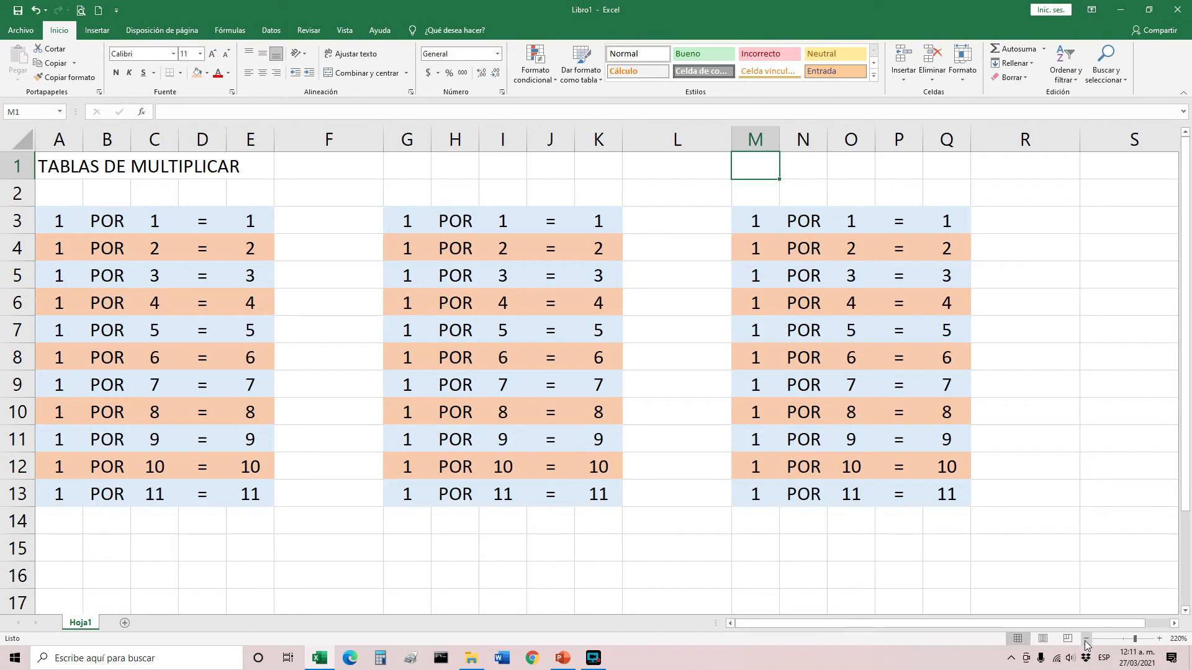
left_click(1086, 639)
left_click(1086, 639)
left_click(1086, 638)
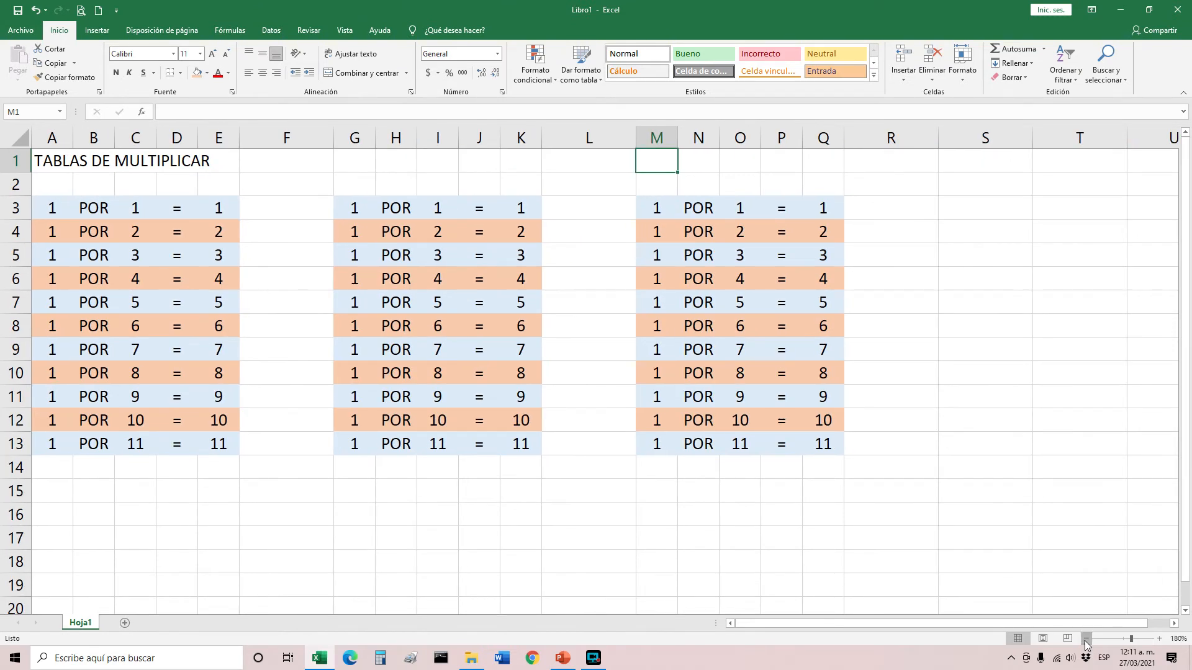
left_click_drag(49, 205, 773, 431)
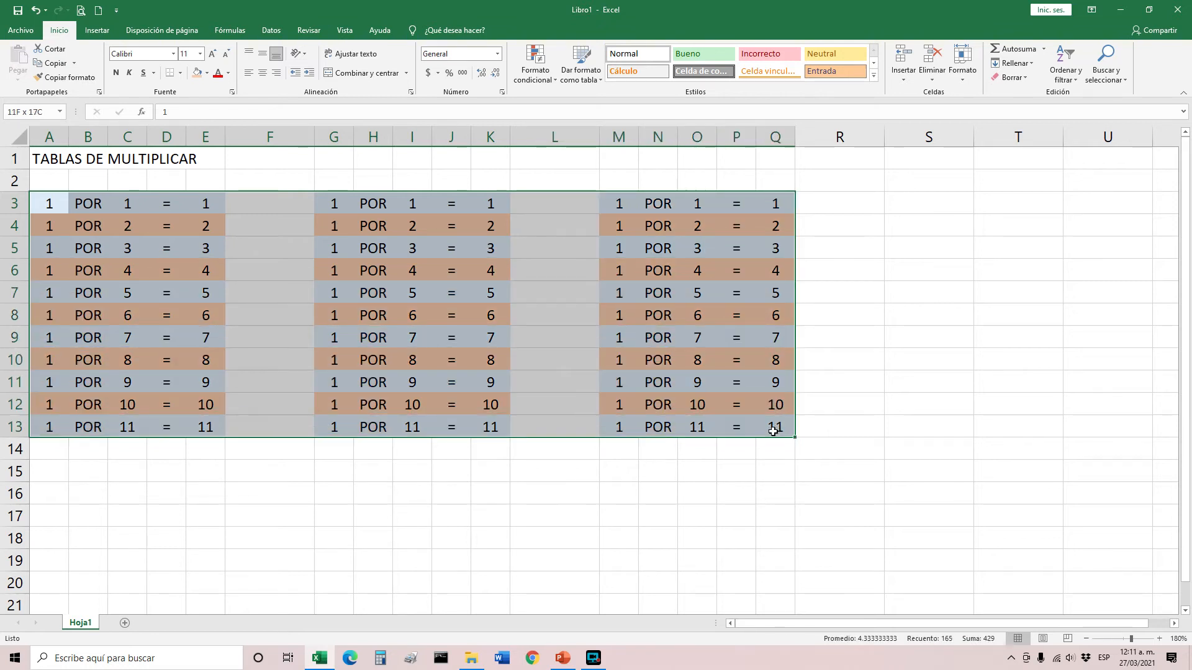
left_click_drag(773, 432, 777, 449)
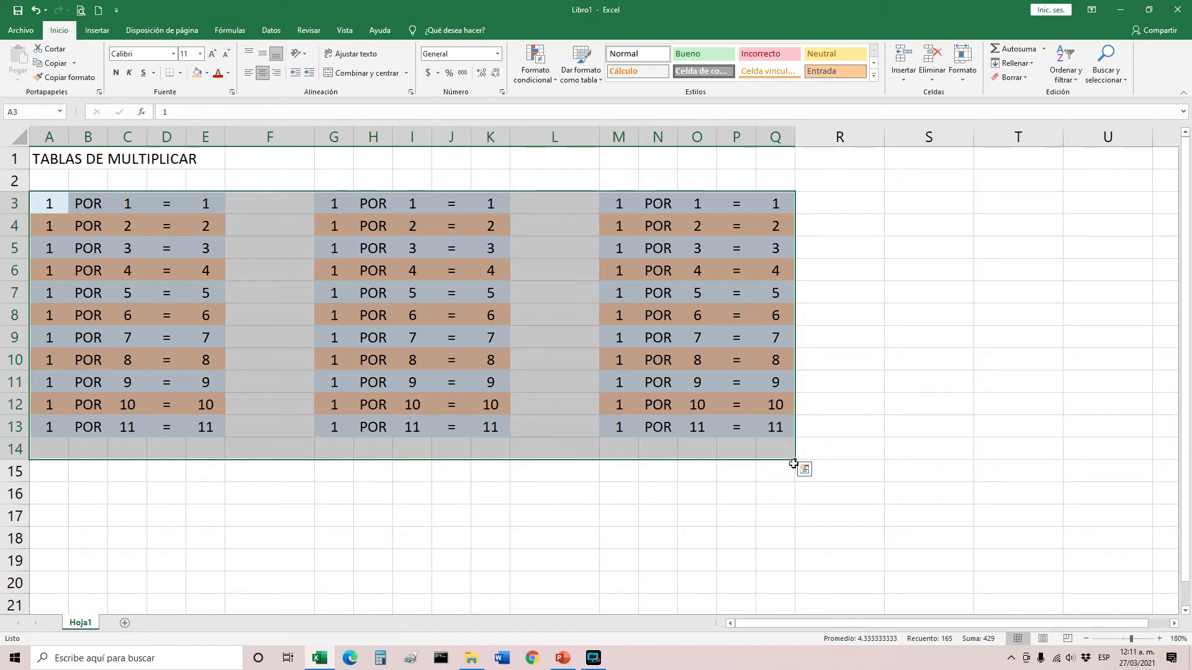
left_click(1086, 640)
left_click(1087, 640)
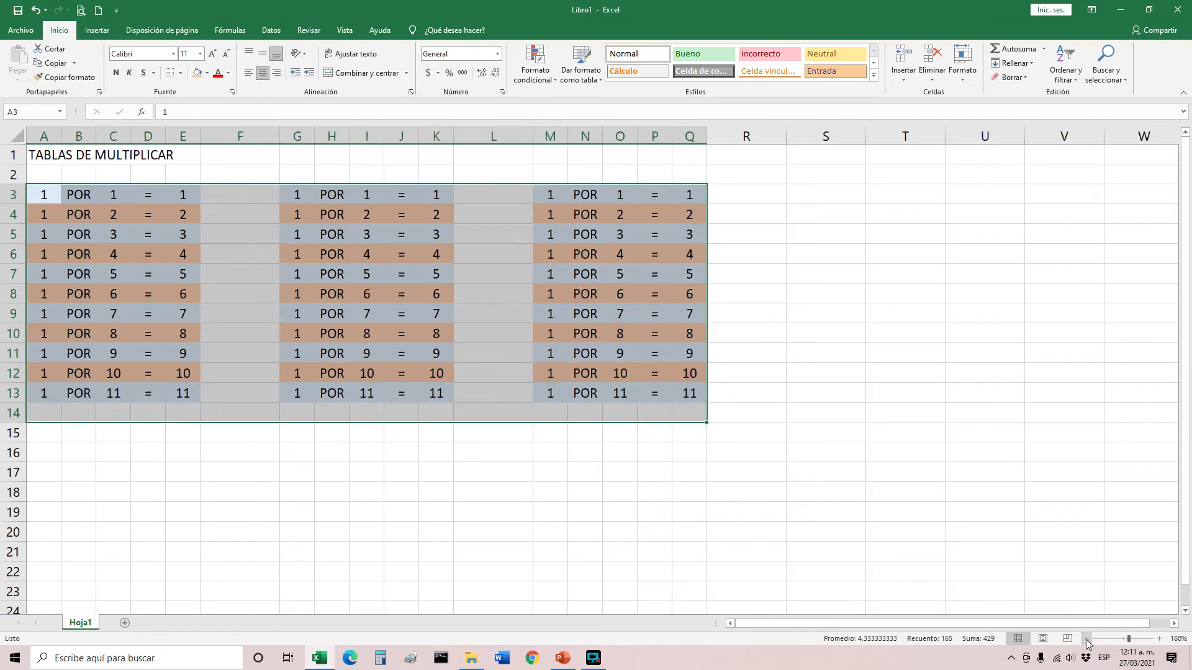
left_click(1086, 640)
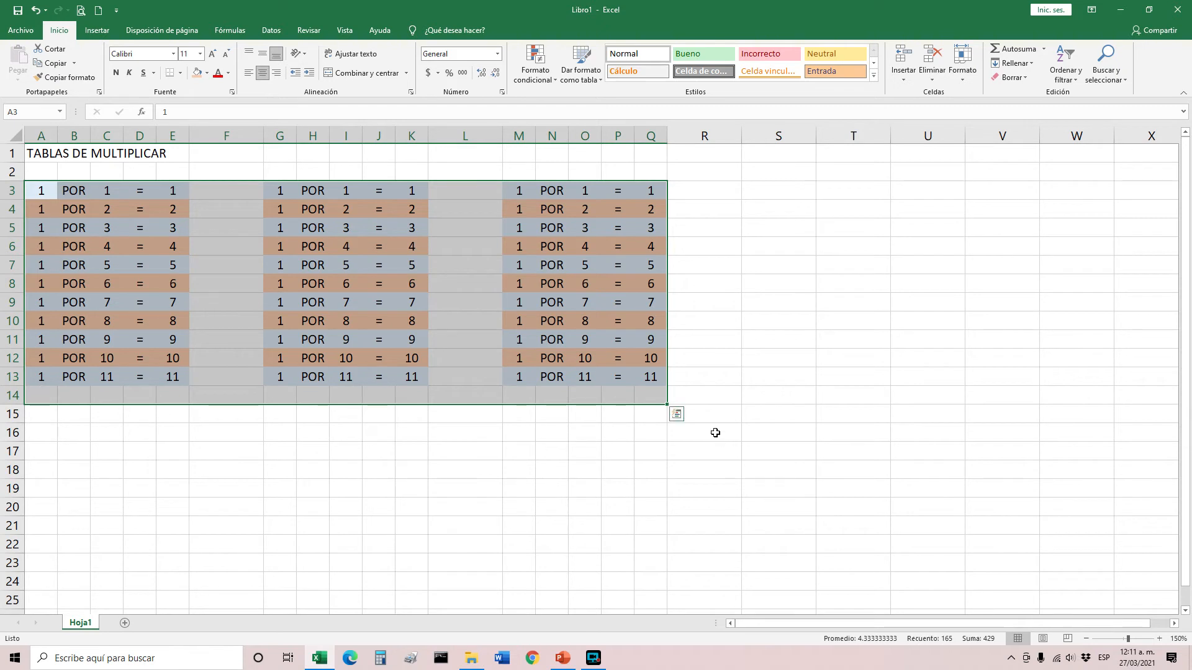
- Try autofilling the selected A3:Q14 block down to row 26, and undo the fill
left_click_drag(668, 404, 669, 614)
left_click_drag(668, 575, 668, 575)
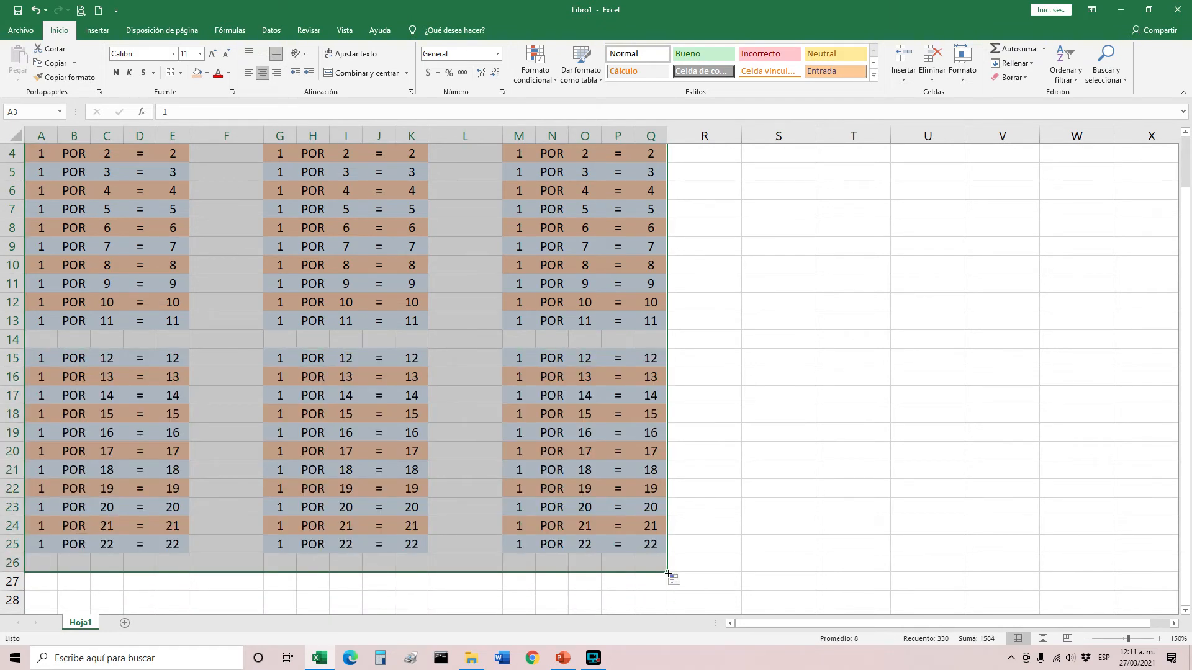
left_click(37, 12)
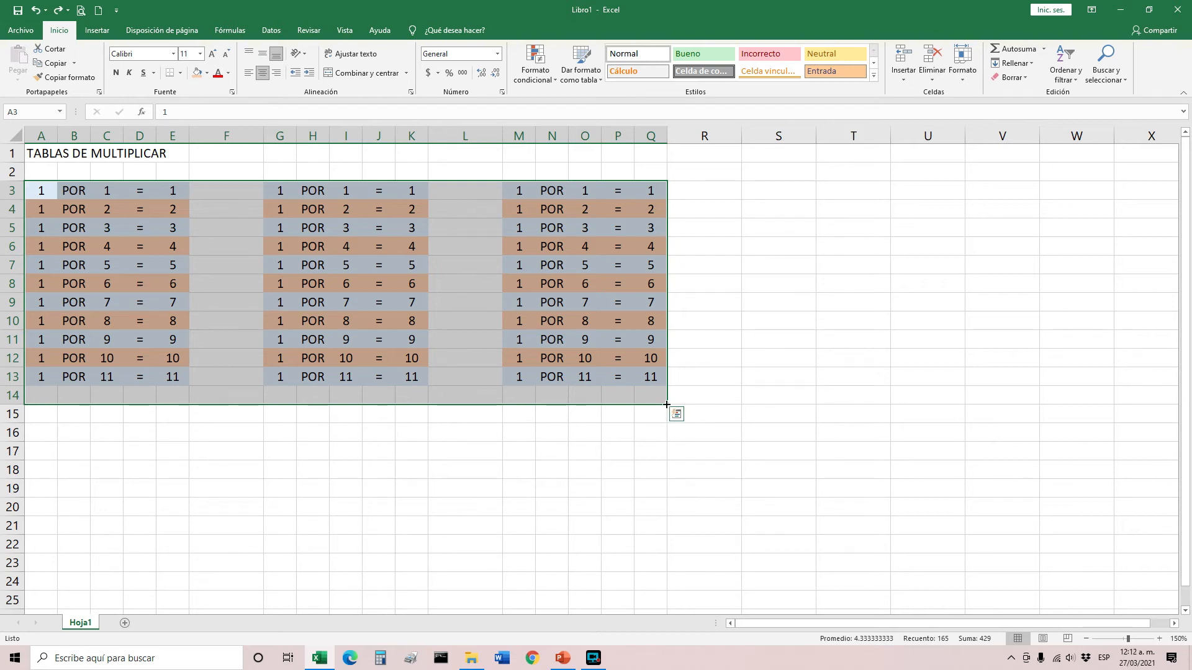
- Try autofilling the A3:Q14 block down to row 100, and undo the fill after reviewing it
left_click_drag(667, 405, 672, 457)
scroll(661, 488, "up", 13)
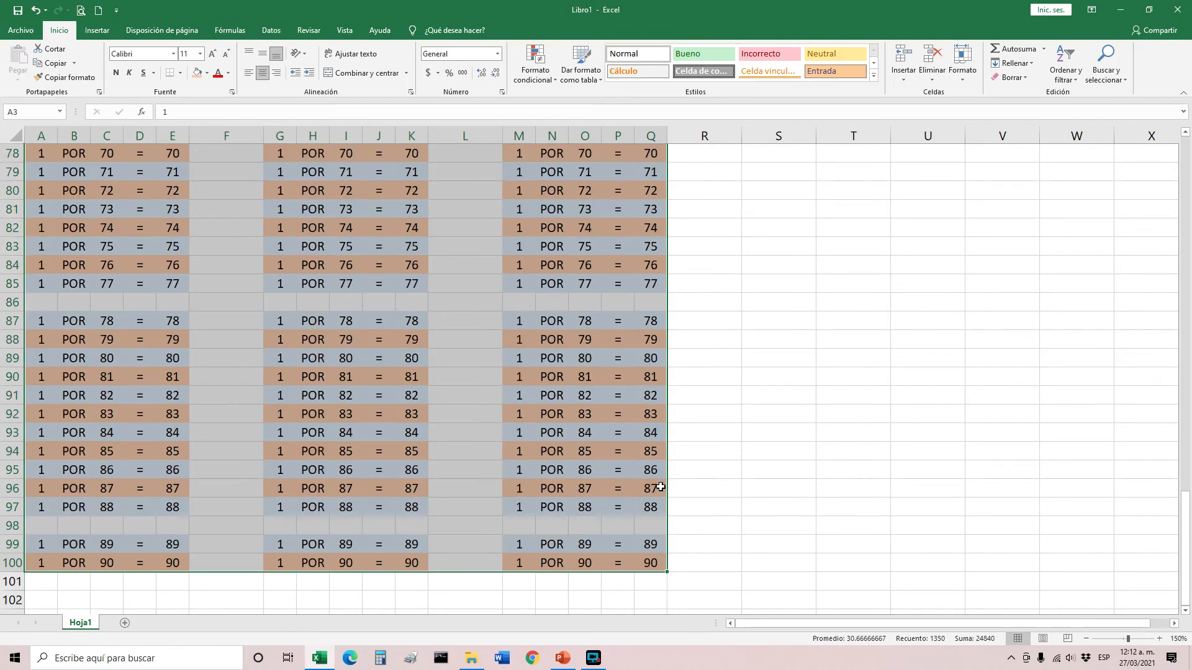
scroll(660, 487, "up", 15)
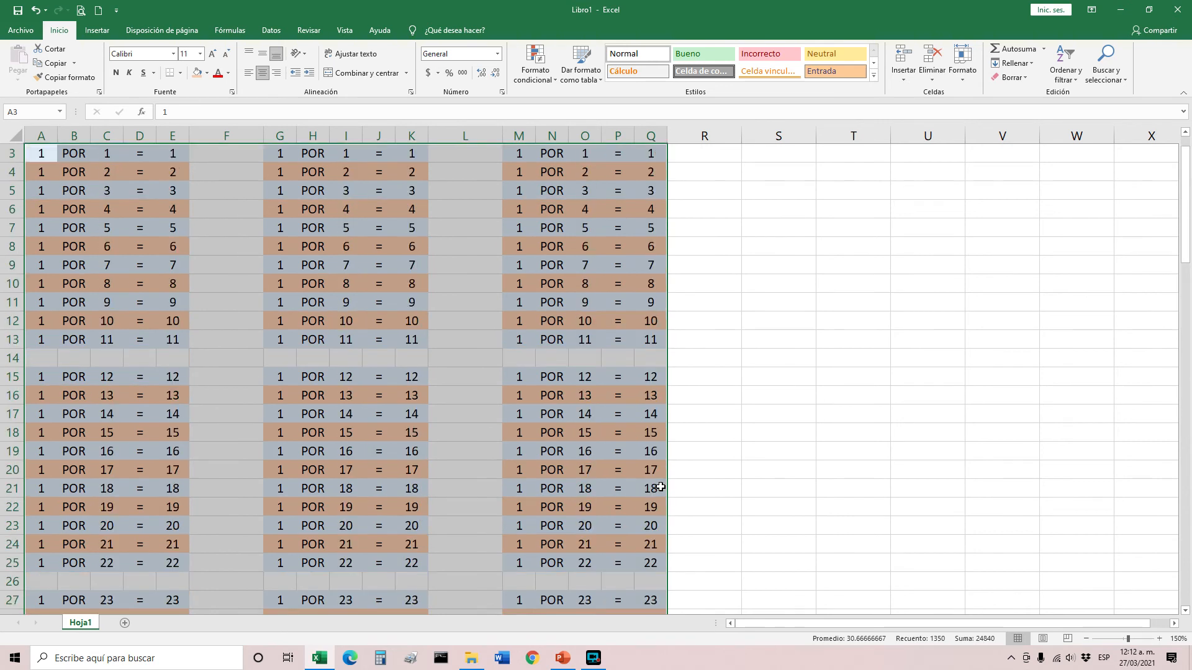
scroll(660, 487, "down", 20)
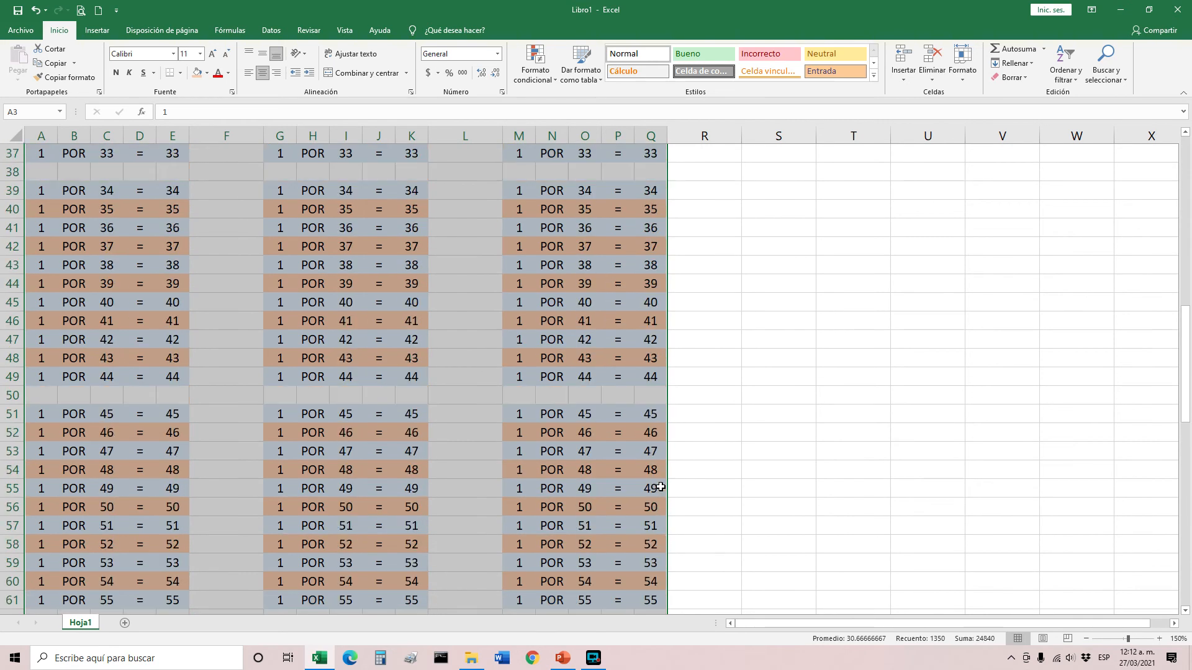
scroll(661, 487, "down", 4)
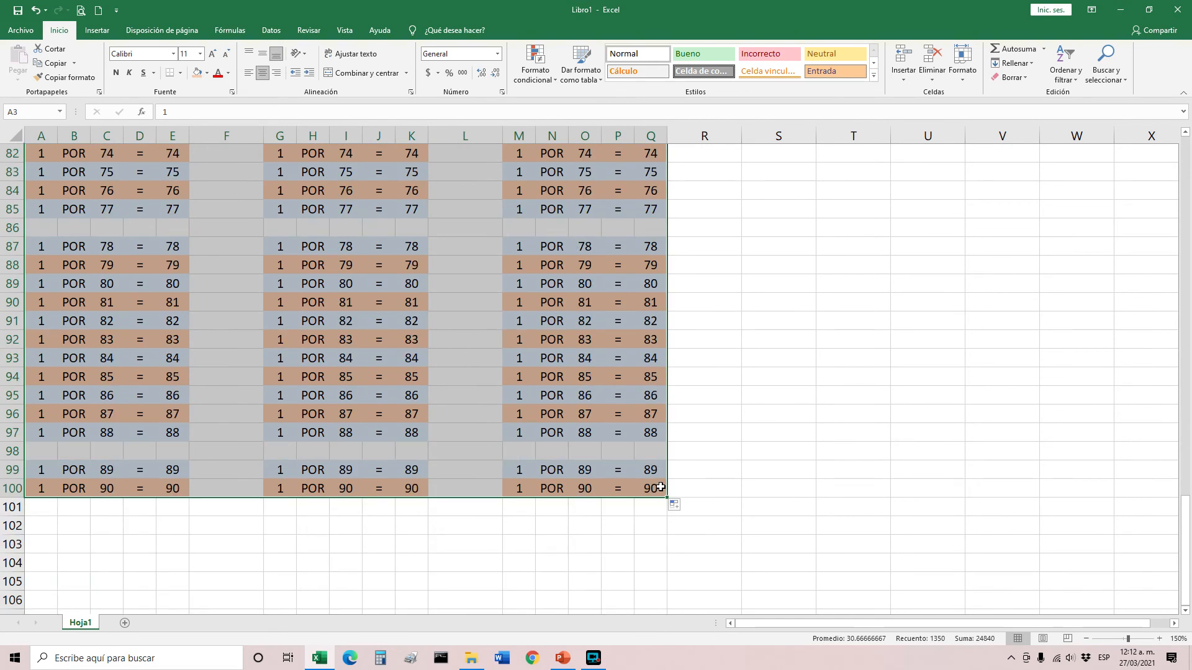
key("ctrl+z")
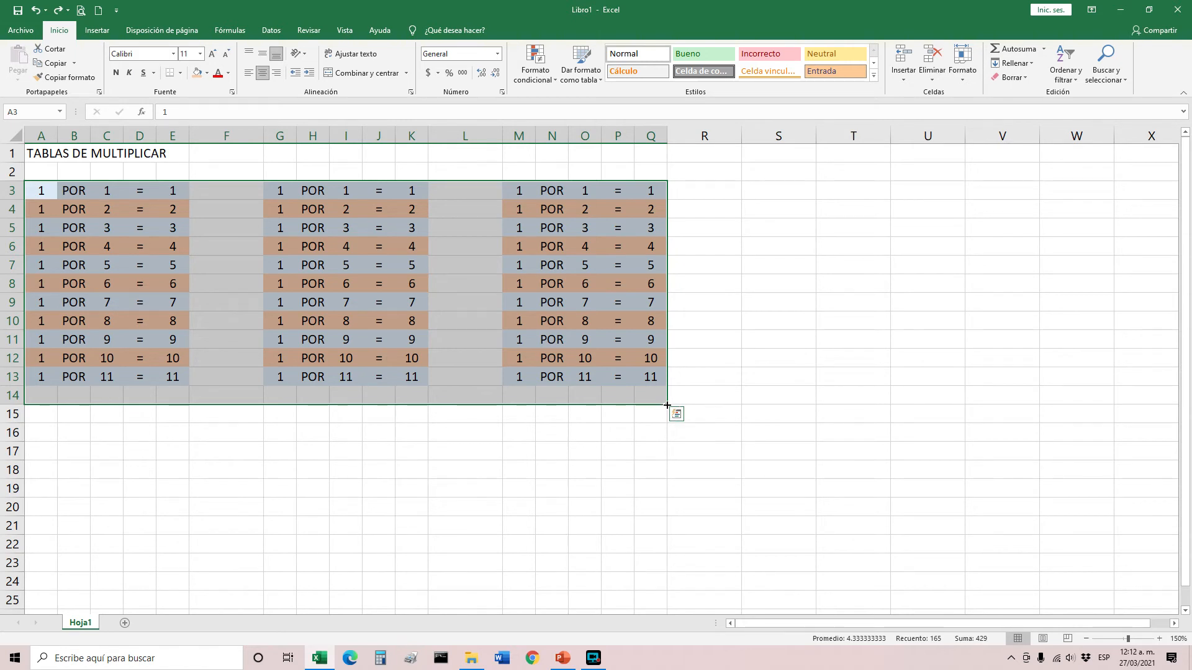
- Autofill the A3:Q14 block down to row 26, and extend the fill from there to row 38
left_click_drag(667, 405, 667, 555)
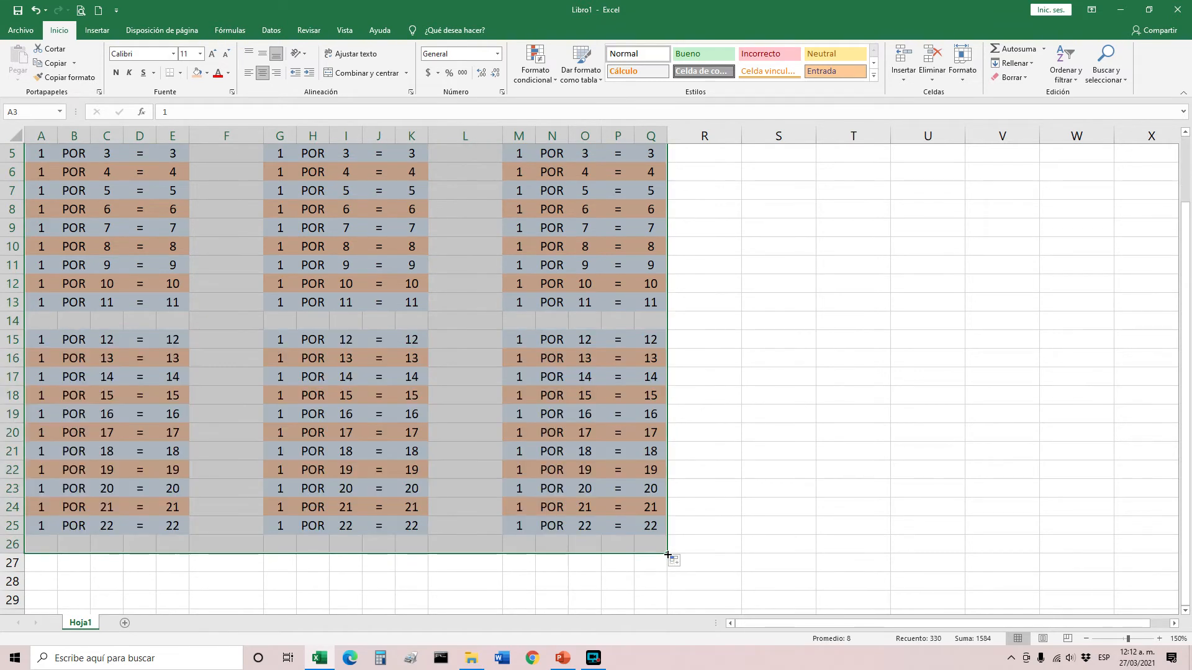
scroll(668, 553, "down", 5)
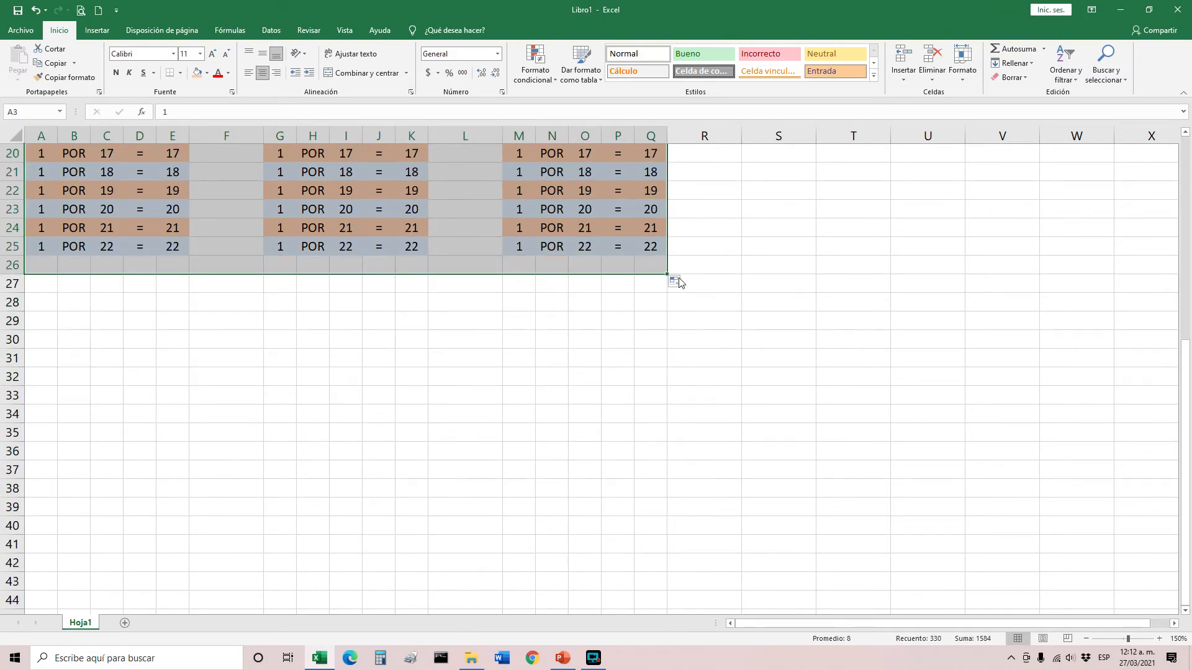
left_click_drag(670, 274, 666, 491)
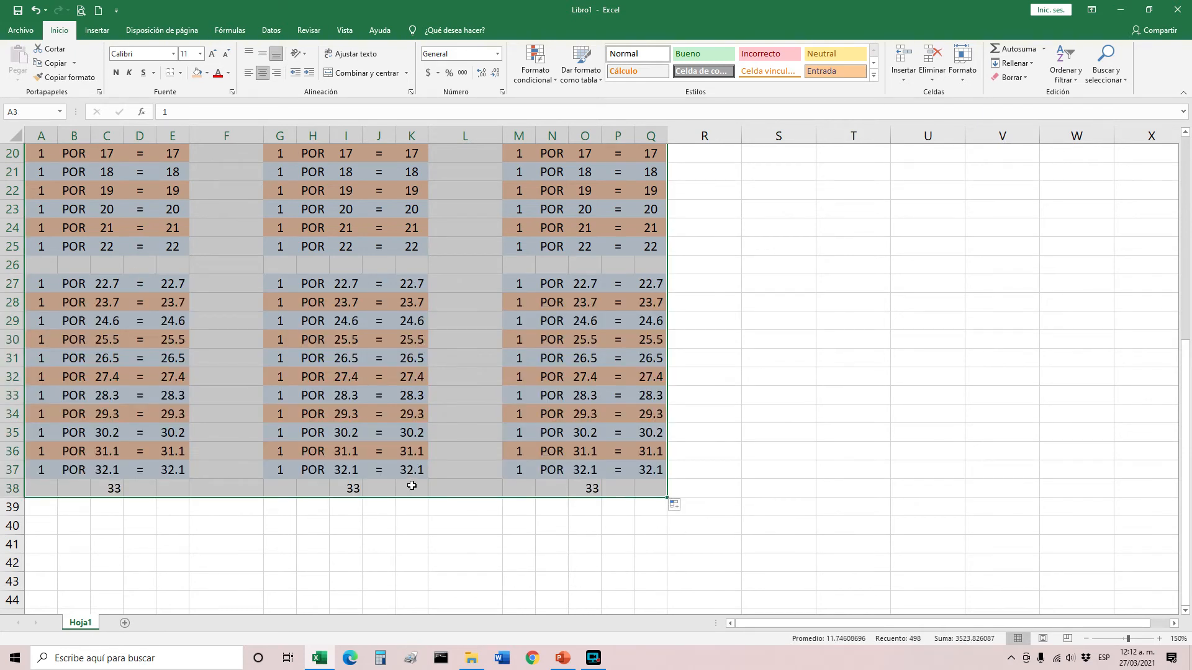
- Clear the stray values from cells C38 to P38 below the last set of tables
left_click(192, 502)
left_click_drag(111, 488, 602, 489)
key("Delete")
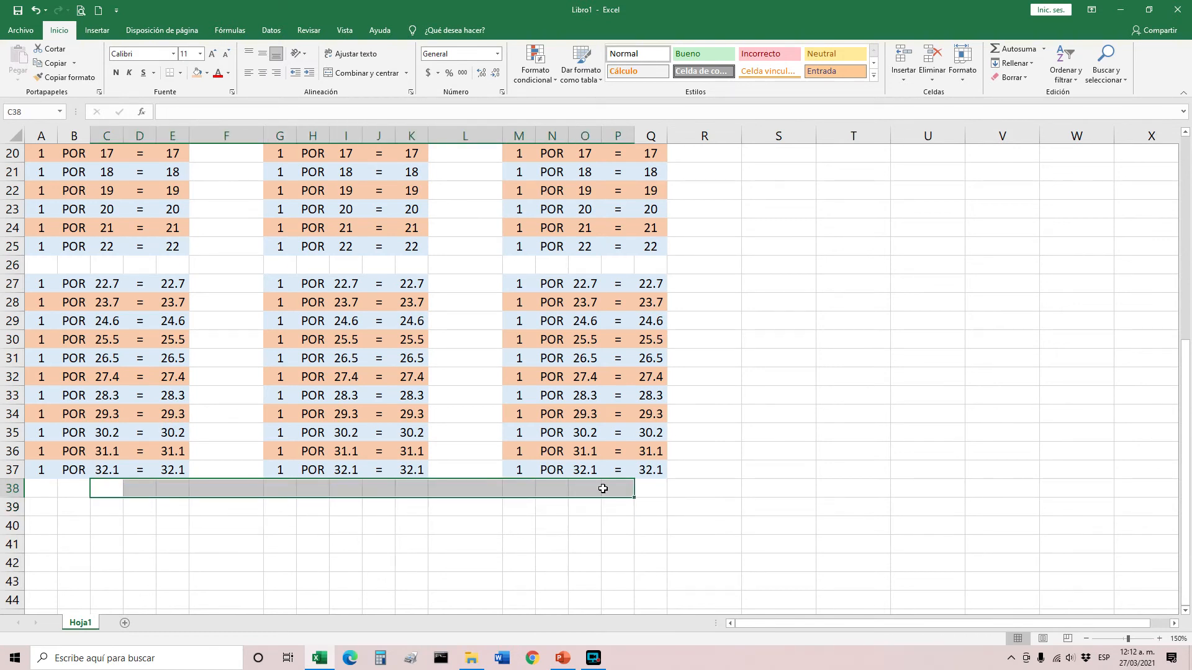
- Examine the filled tables, comparing the column C multipliers in the blocks starting at rows 3, 15 and 27
scroll(341, 490, "up", 7)
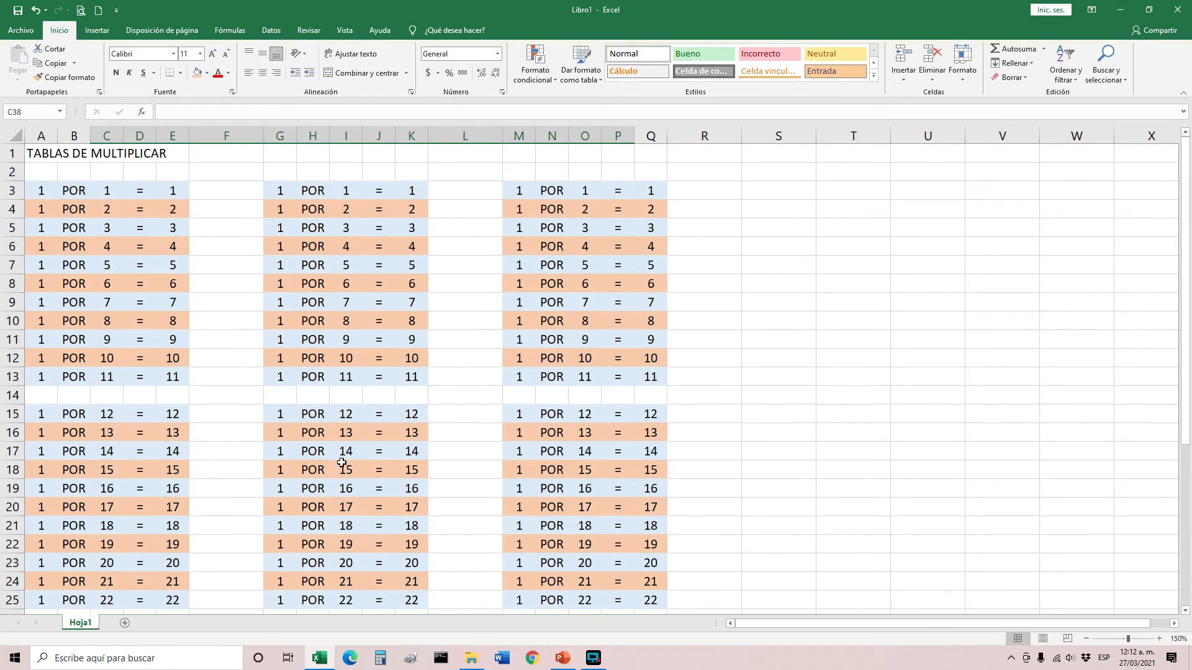
scroll(358, 463, "down", 5)
scroll(358, 463, "up", 5)
left_click(109, 192)
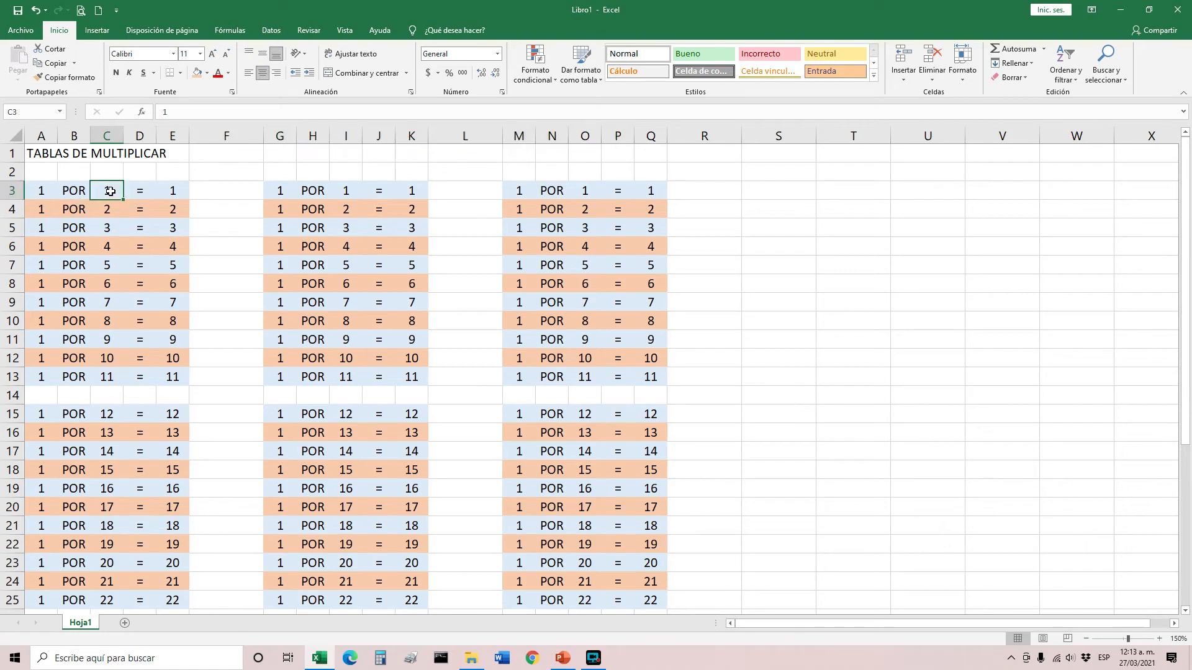
left_click(108, 416)
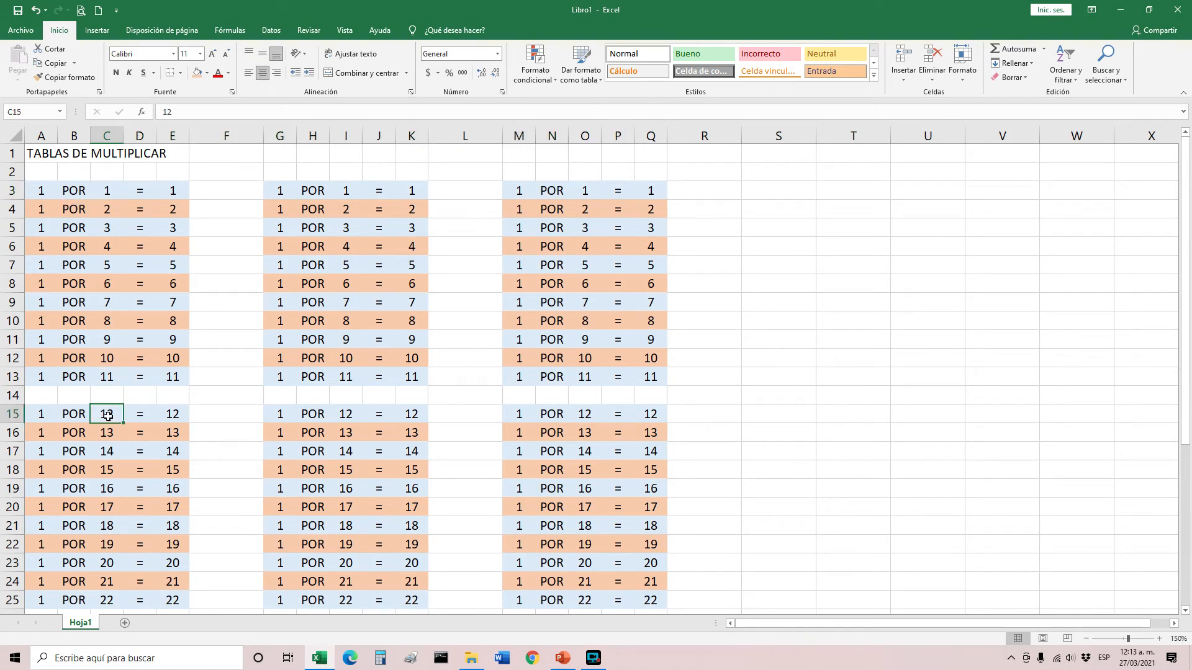
scroll(108, 415, "down", 4)
left_click(109, 383)
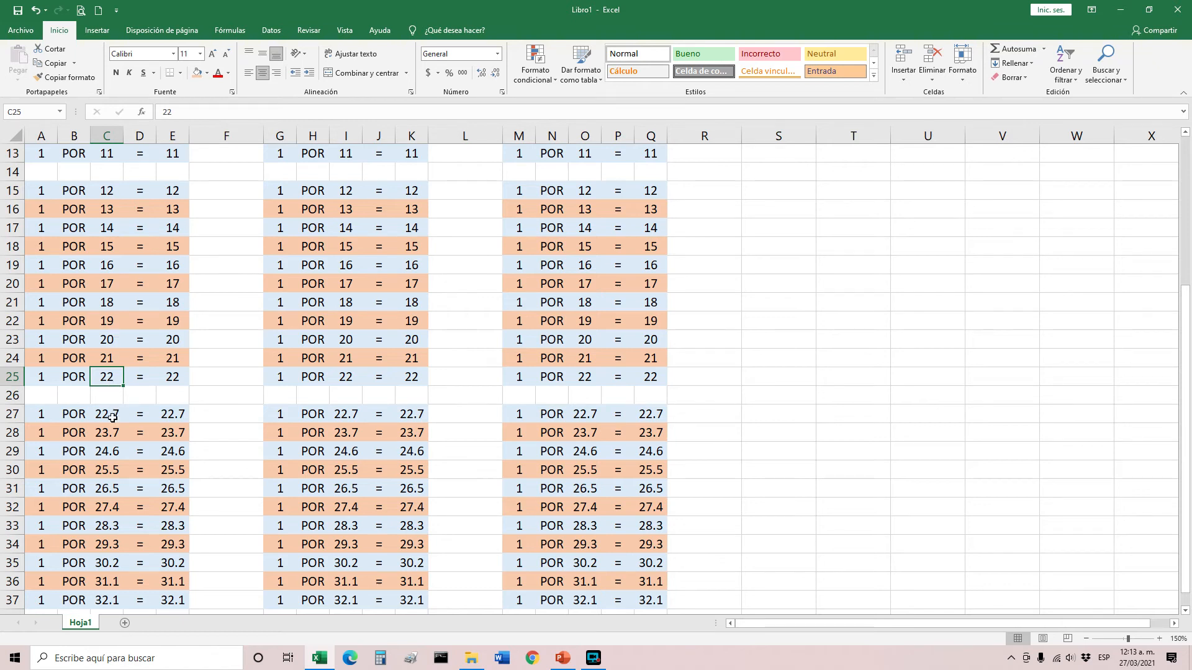
left_click(111, 397)
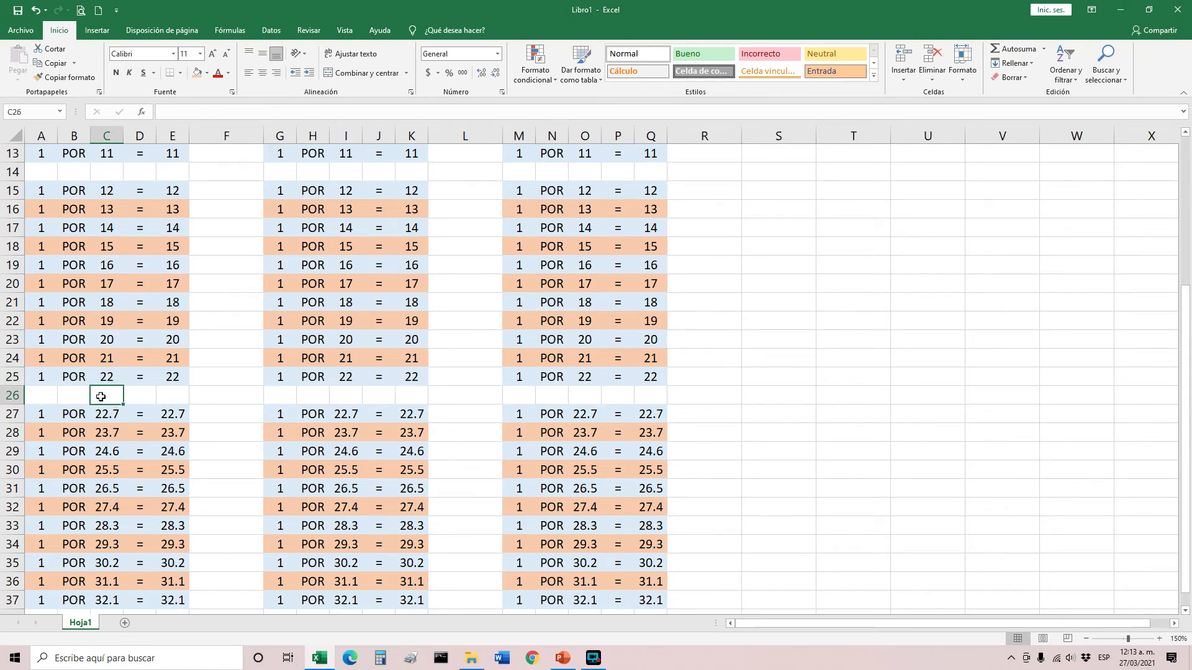
left_click(117, 411)
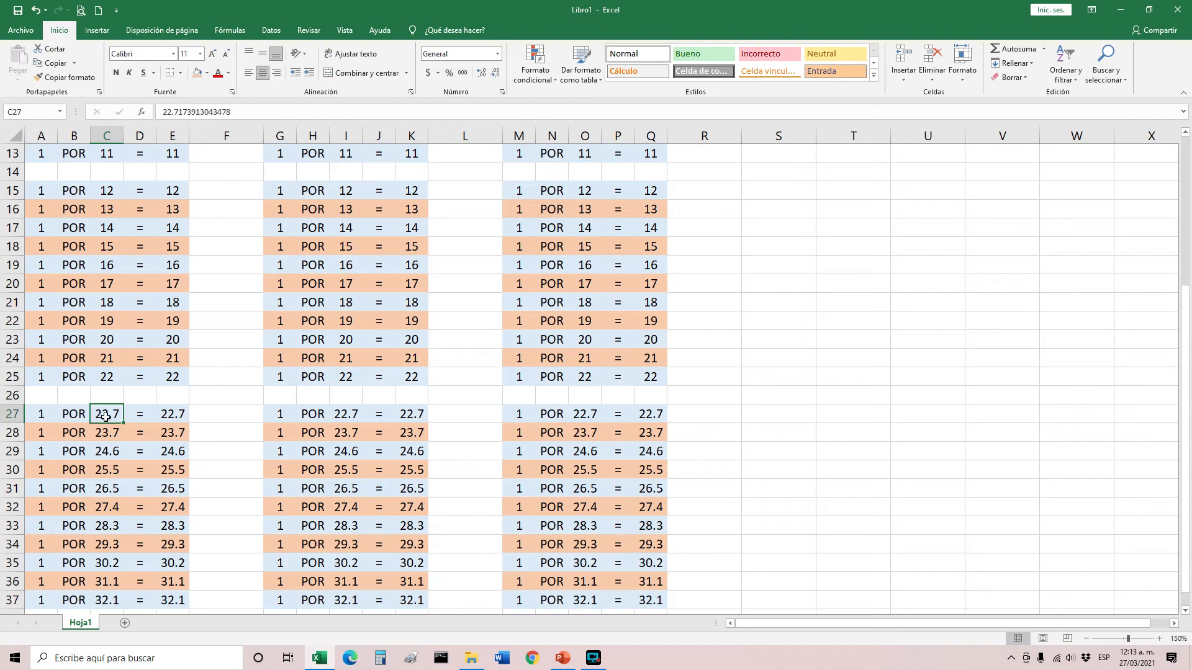
scroll(165, 460, "up", 4)
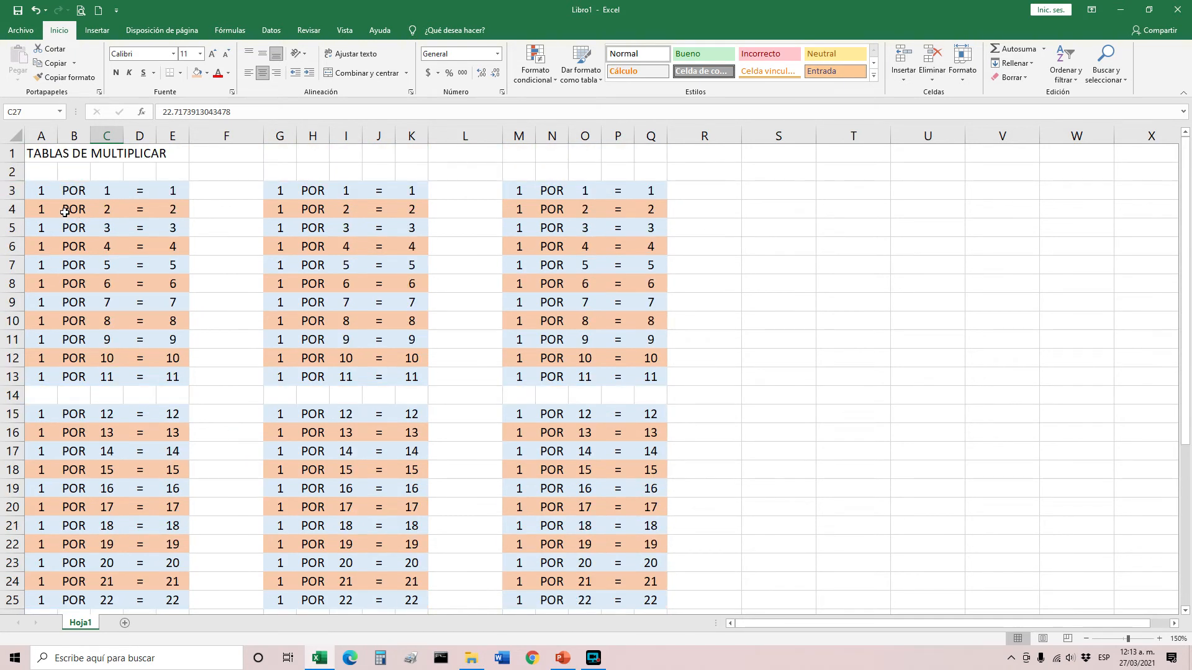
- Set the first factor of the second table to 2 in G3 and fill it down to G13
left_click(41, 191)
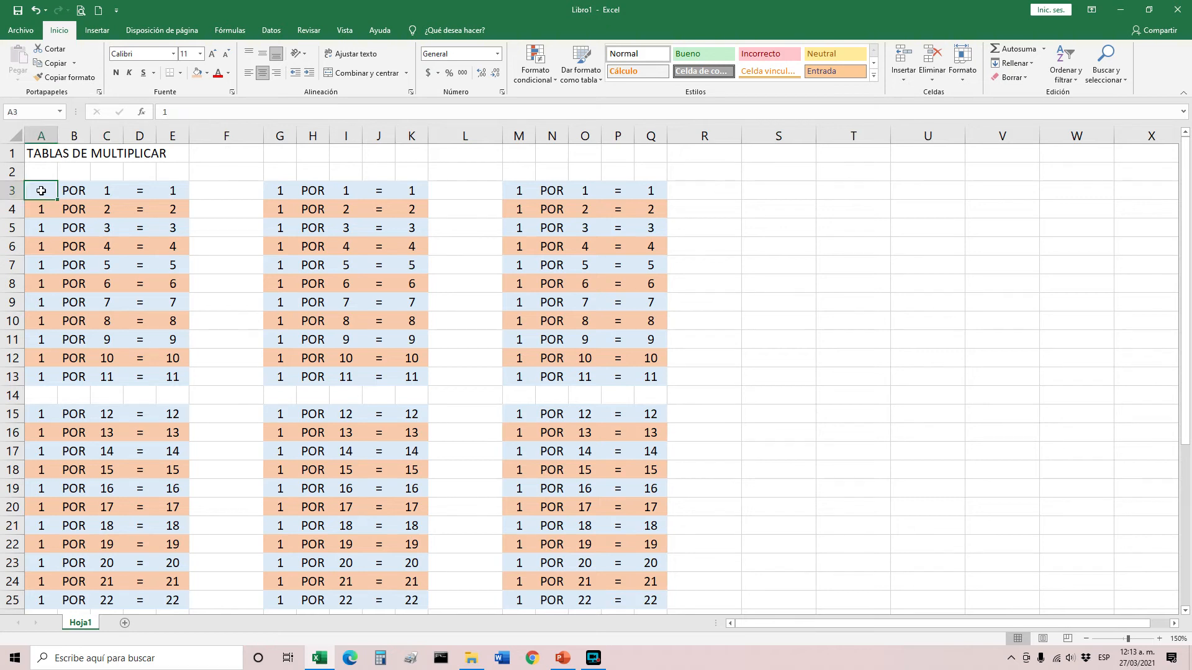
left_click(281, 193)
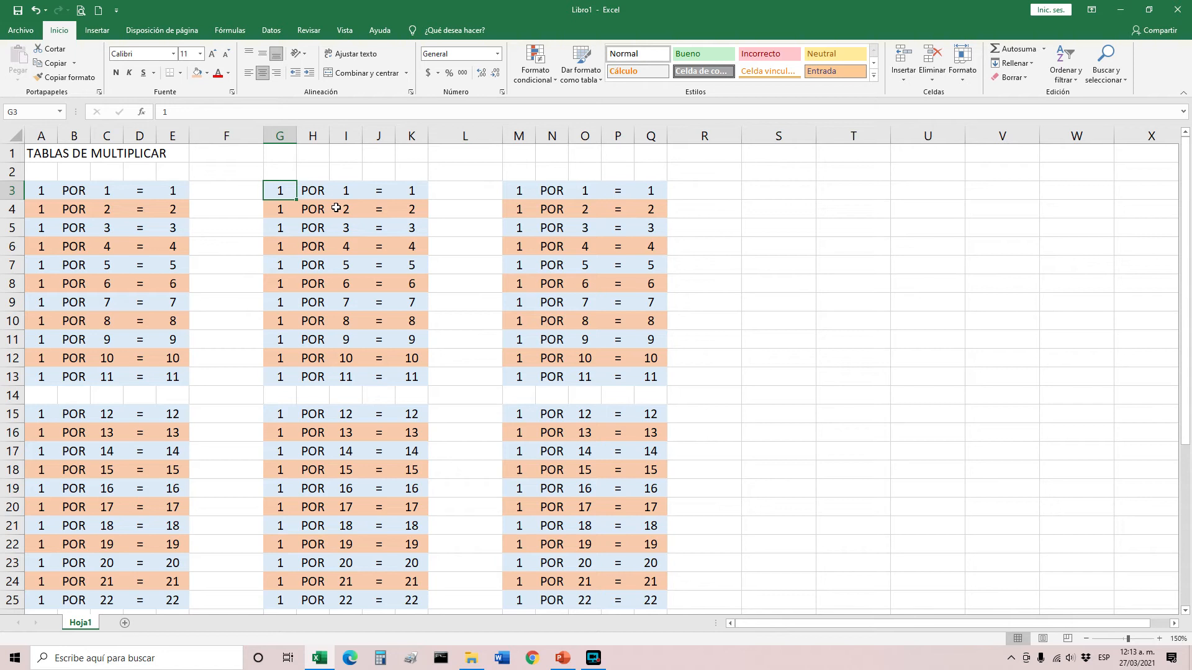
left_click(1159, 639)
left_click(1159, 639)
left_click(1159, 638)
left_click(1159, 639)
scroll(308, 339, "up", 1)
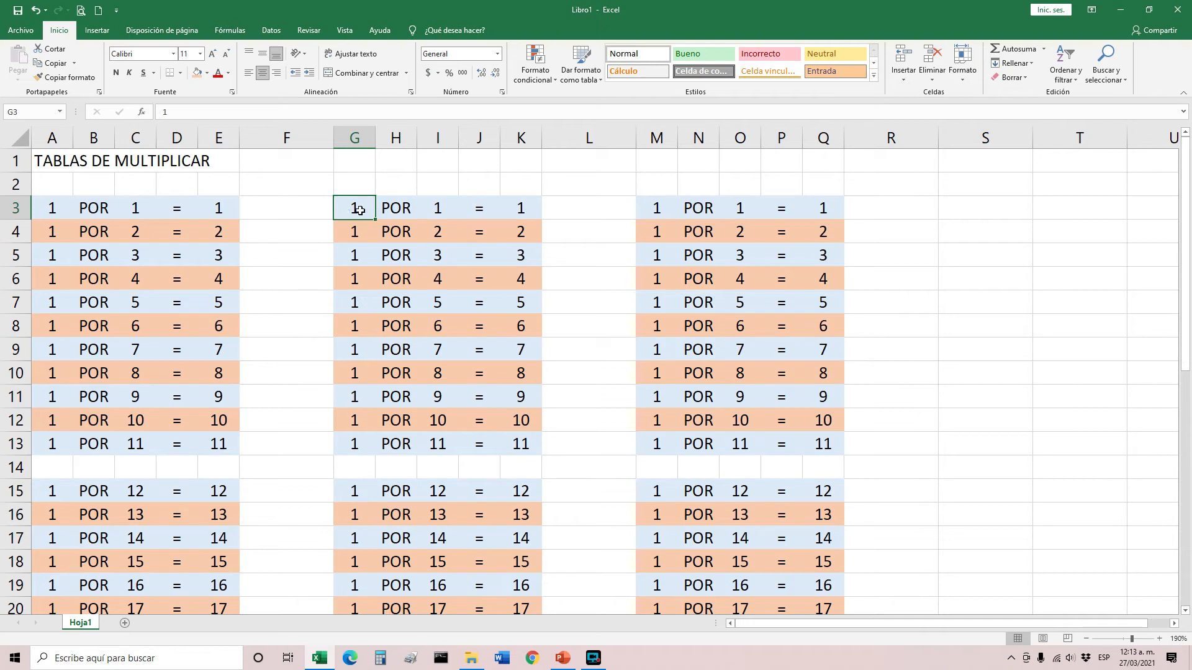
left_click(364, 227)
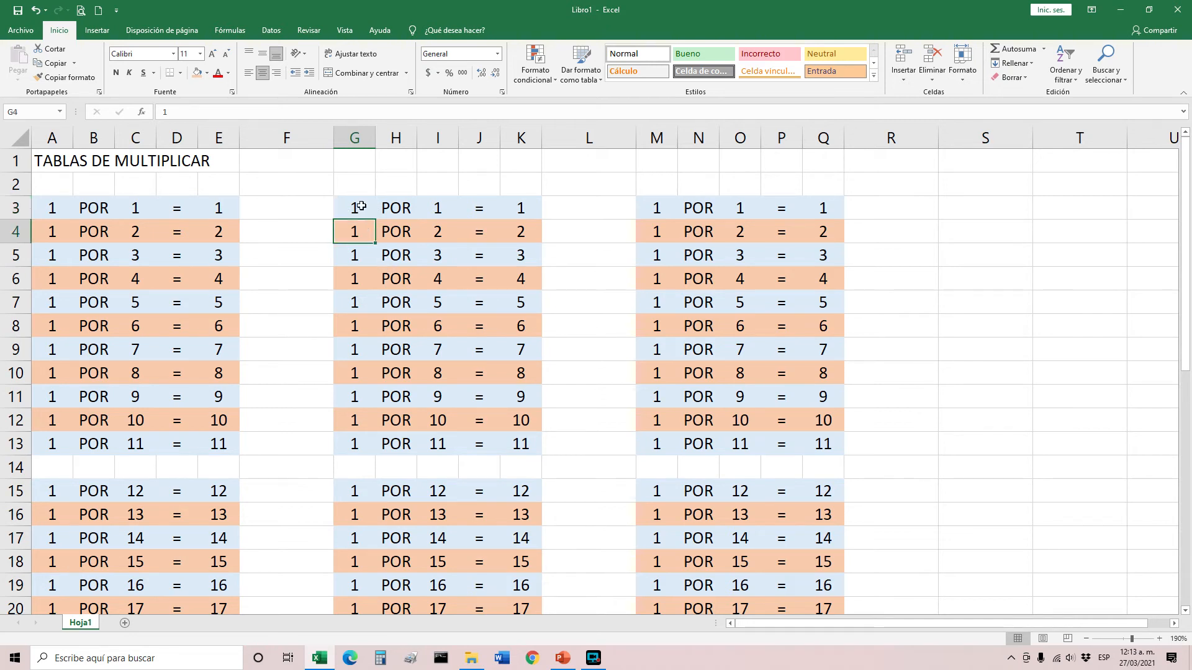
left_click(361, 206)
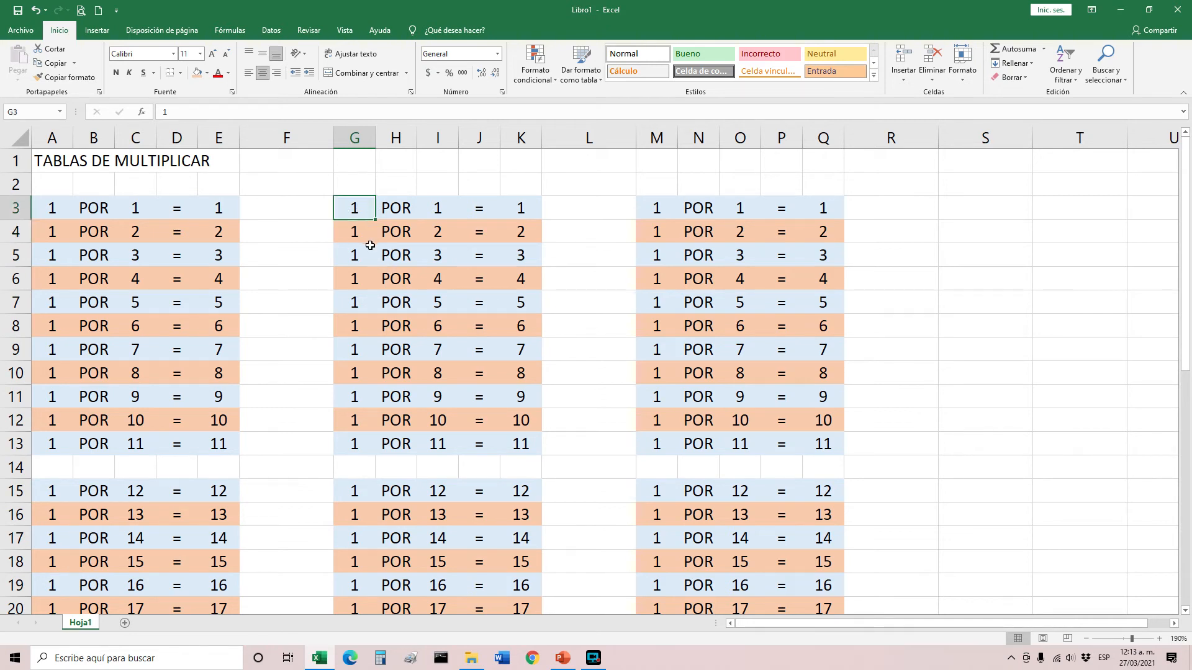
type("2")
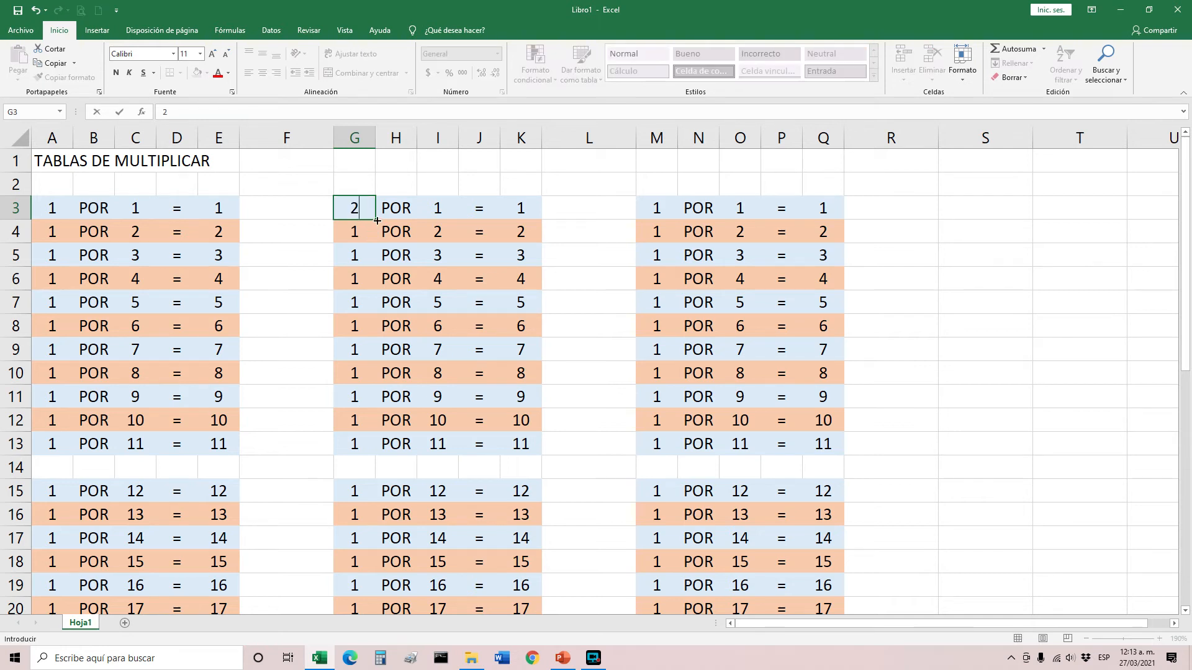
key("ctrl+Return")
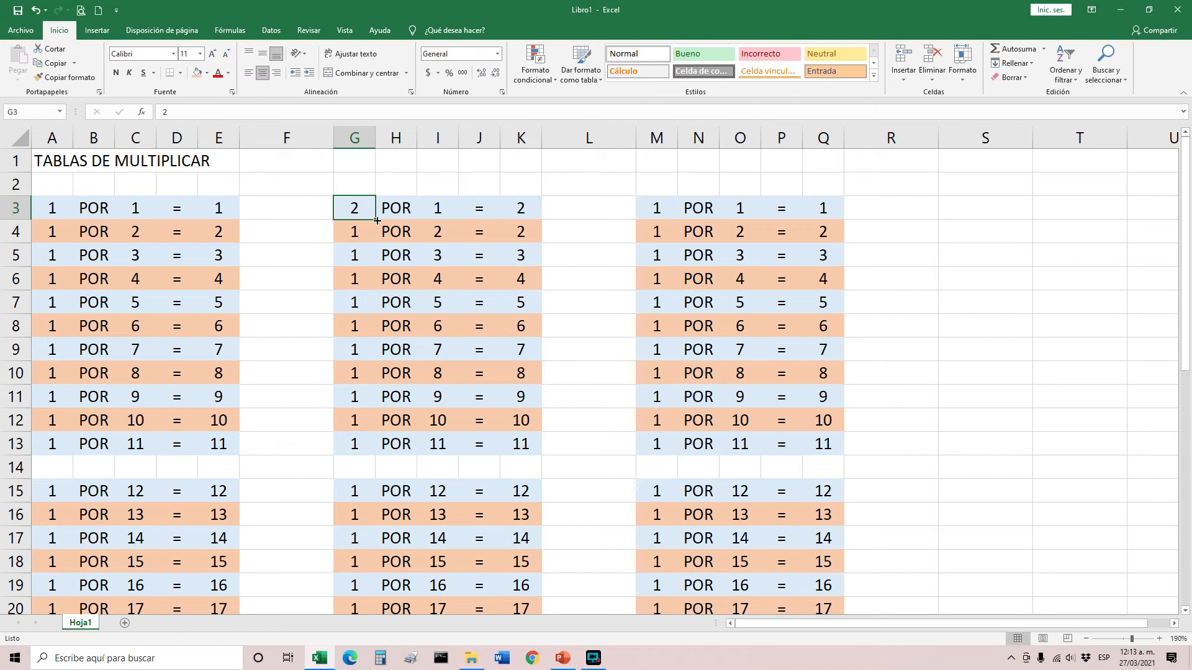
double_click(376, 221)
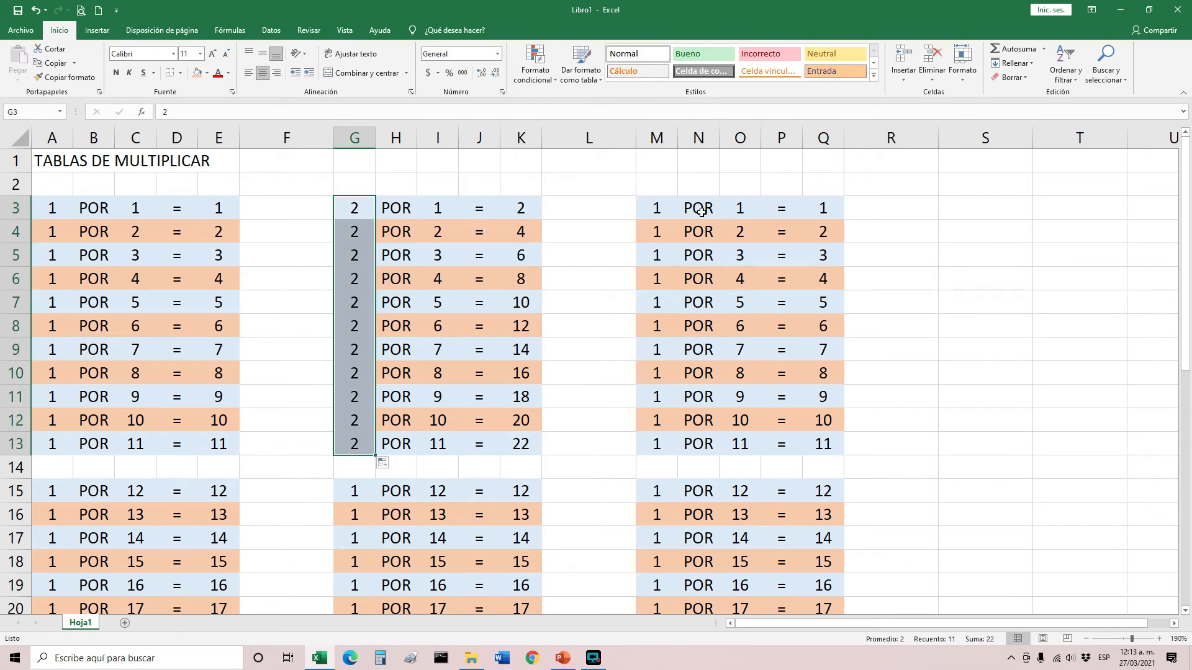
- Set the first factor of the third table to 3 in M3 and fill it down to M13
left_click(654, 205)
type("3")
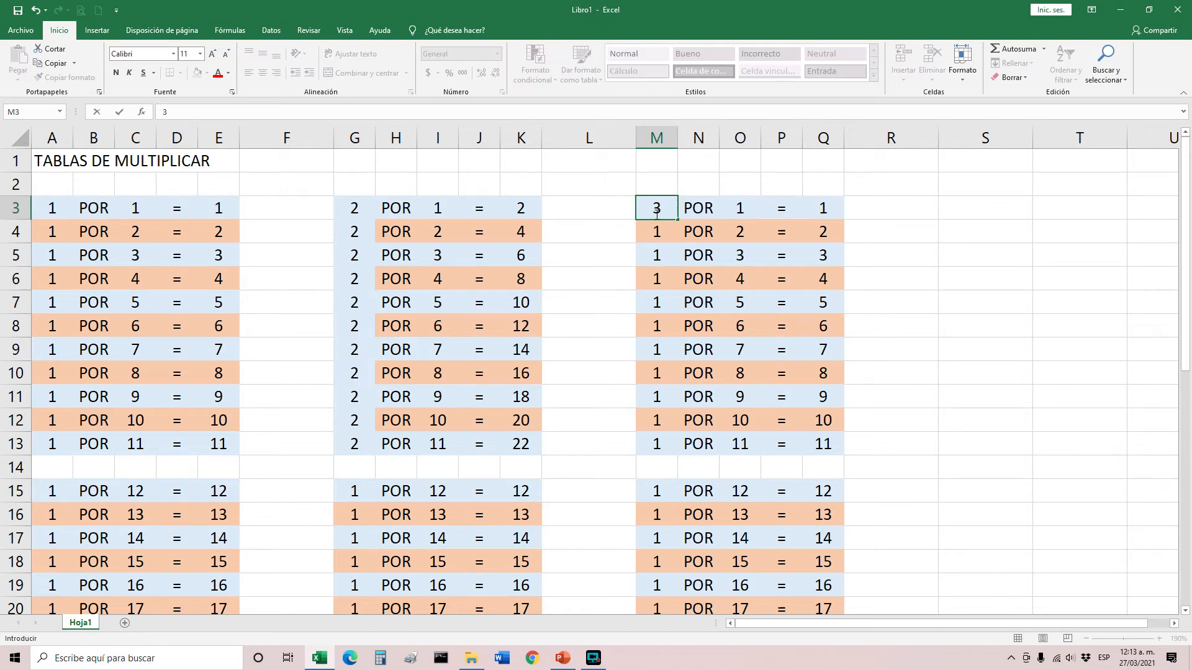
double_click(679, 221)
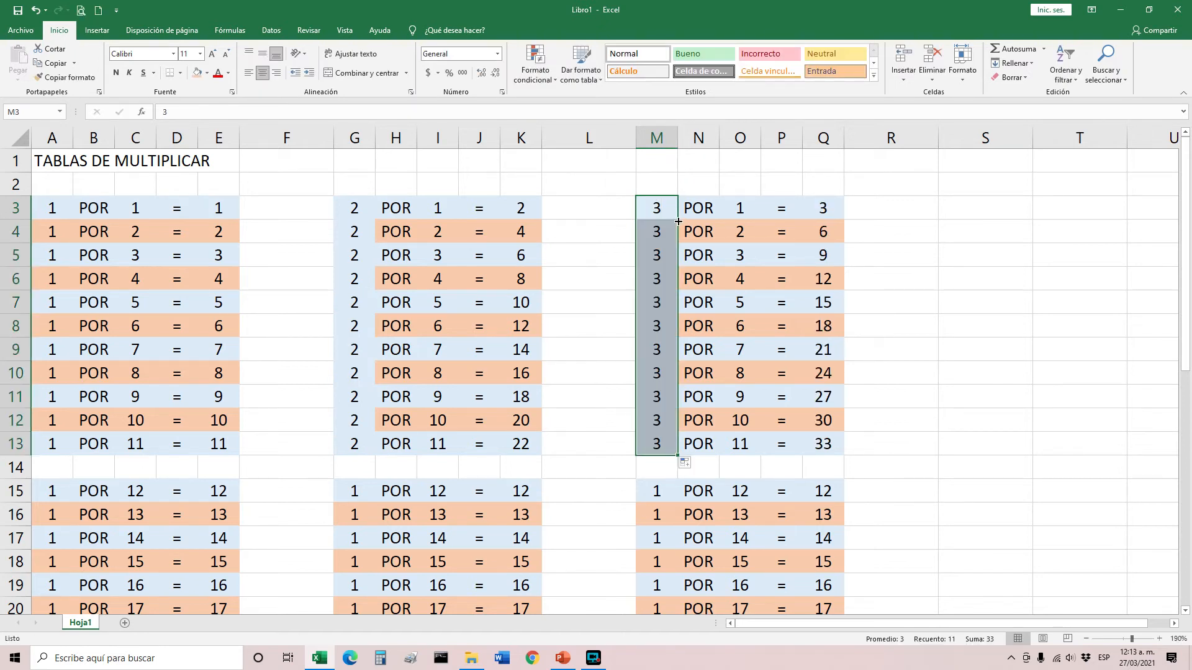
- Set the first factor of the table starting at A15 to 4 and fill it down to A25
scroll(37, 310, "down", 4)
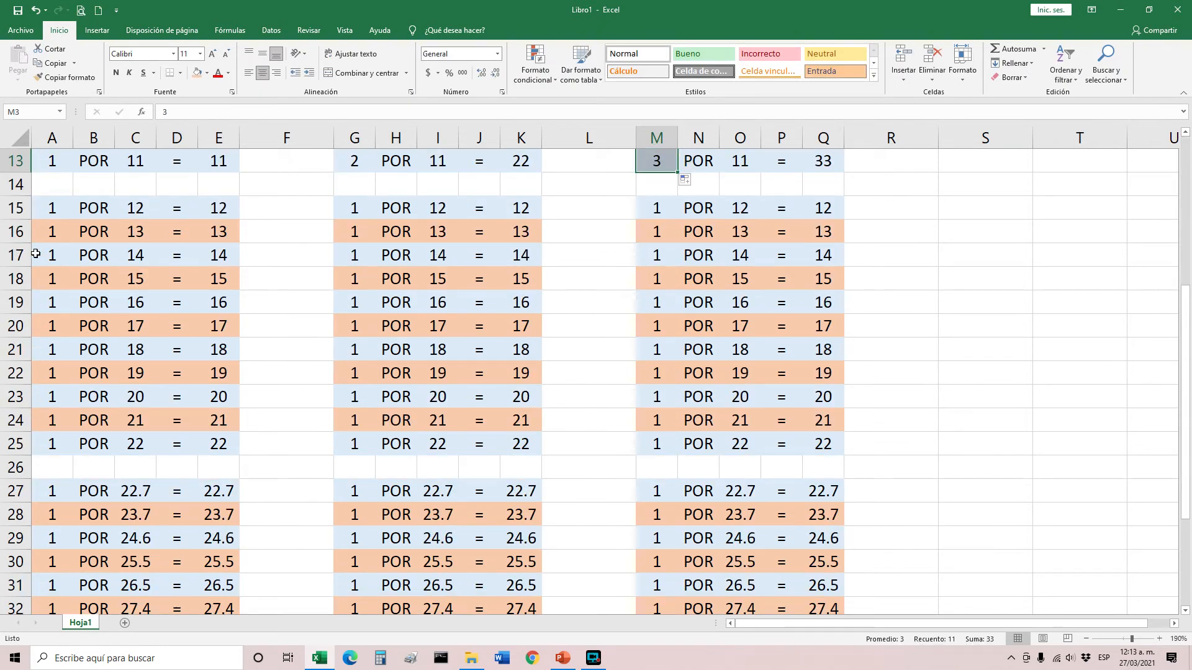
left_click(52, 218)
type("4")
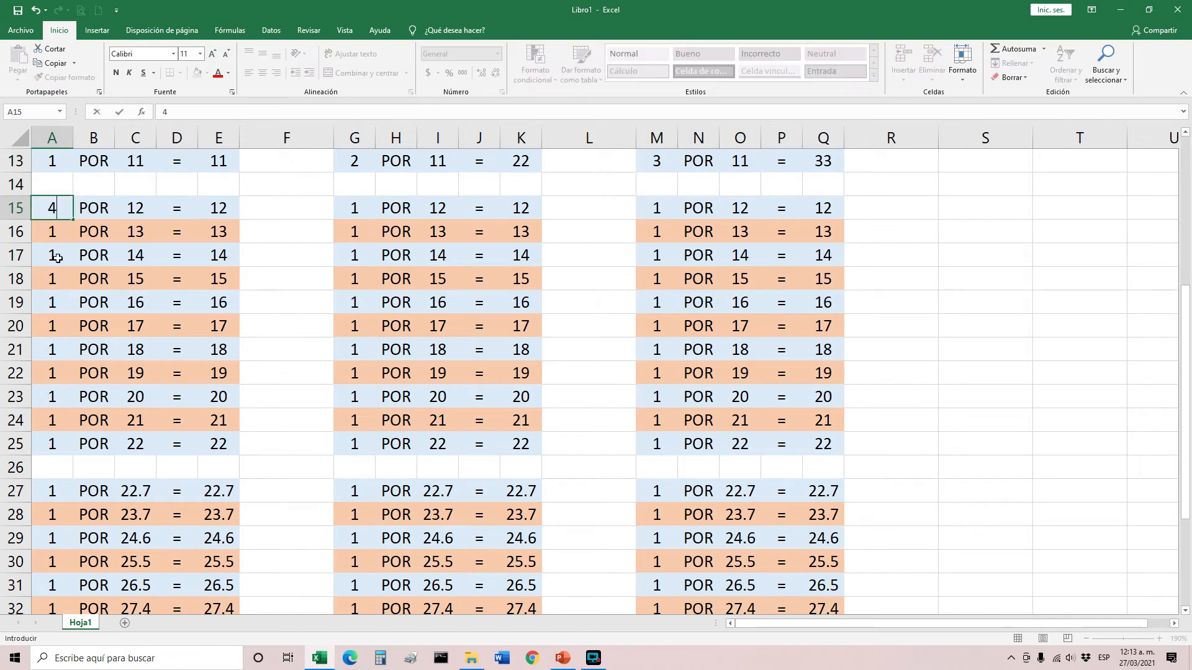
left_click(73, 219)
double_click(74, 220)
- Renumber the 4 times table's multipliers by entering 1 and 2 in C15:C16 and filling the series down to C25
left_click(128, 204)
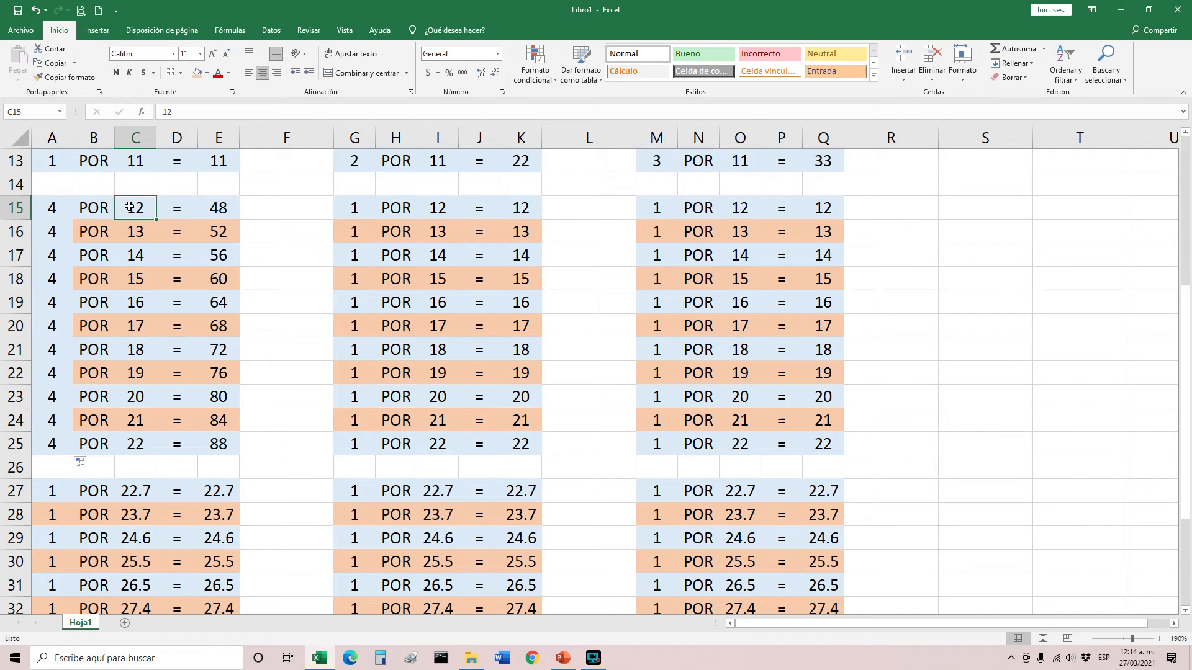
type("1")
key("Return")
type("2")
key("Return")
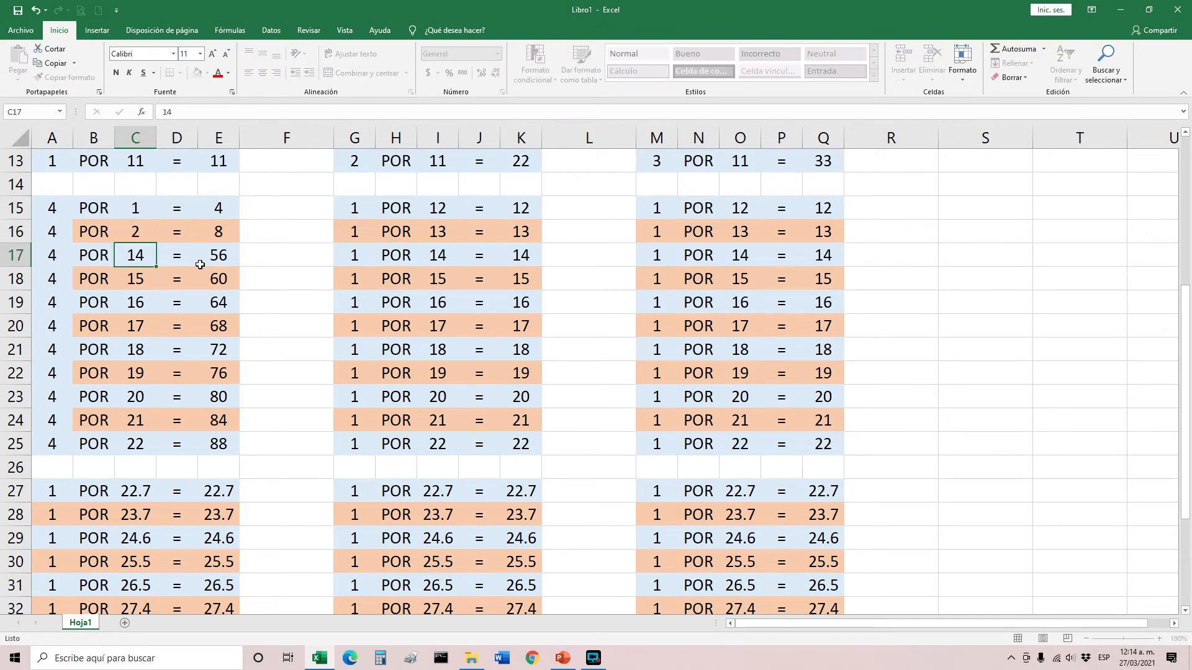
left_click_drag(137, 208, 146, 234)
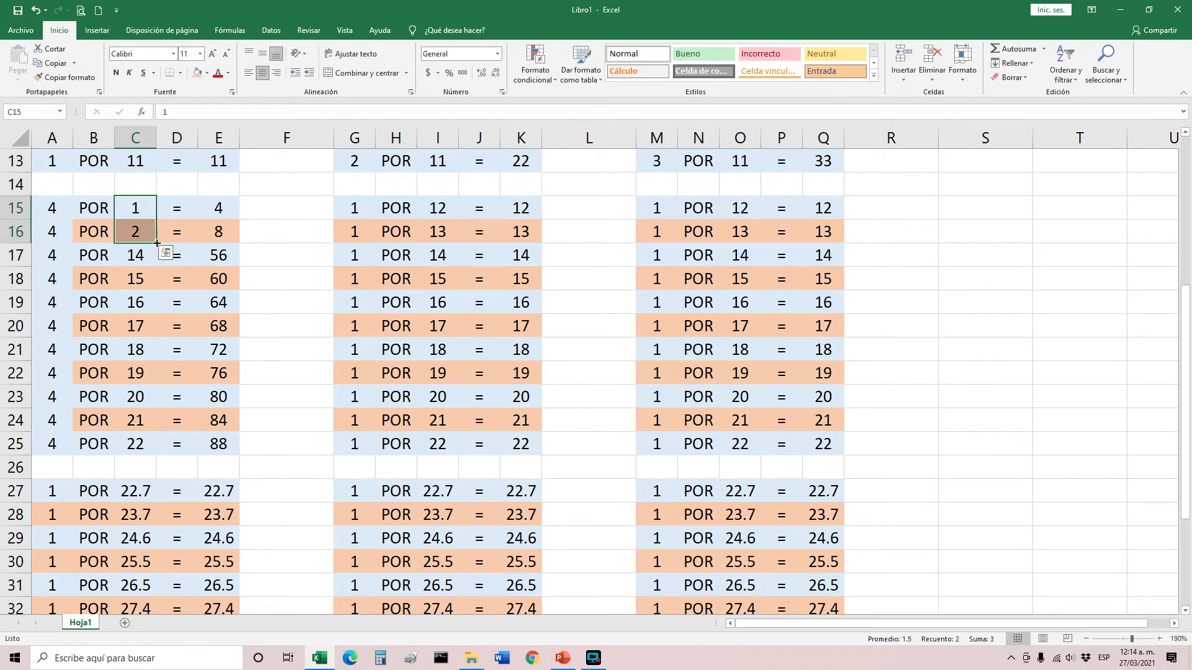
double_click(156, 243)
- Set the first factor of the table starting at G15 to 5 and fill it down to G25
left_click(359, 207)
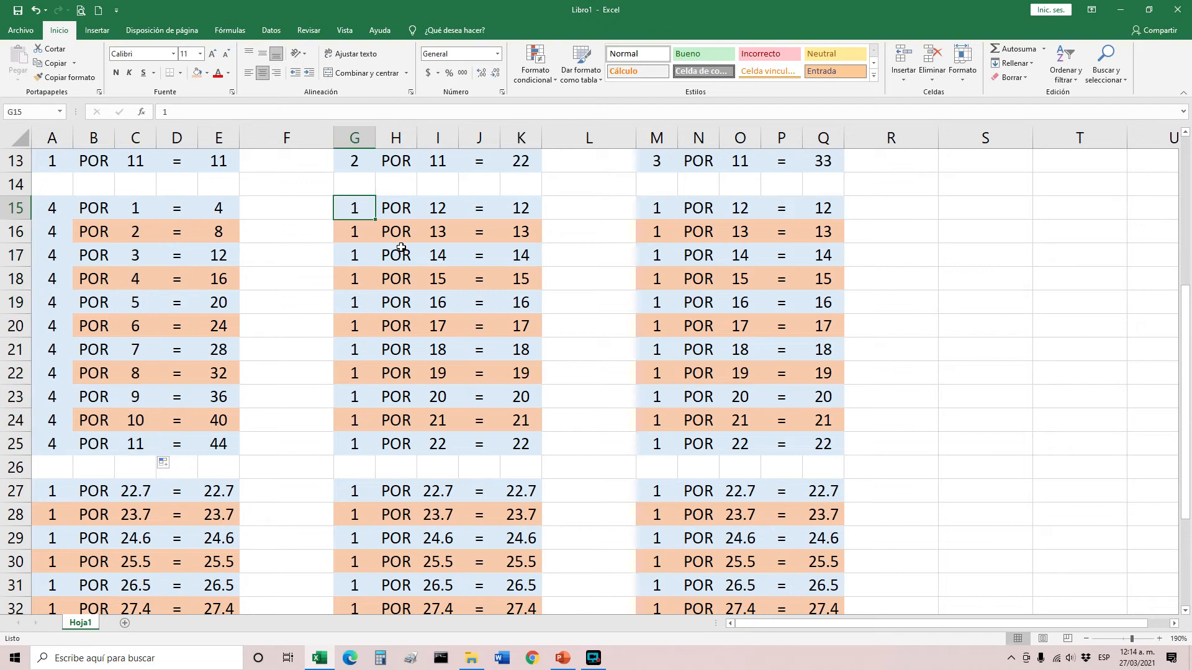
type("5")
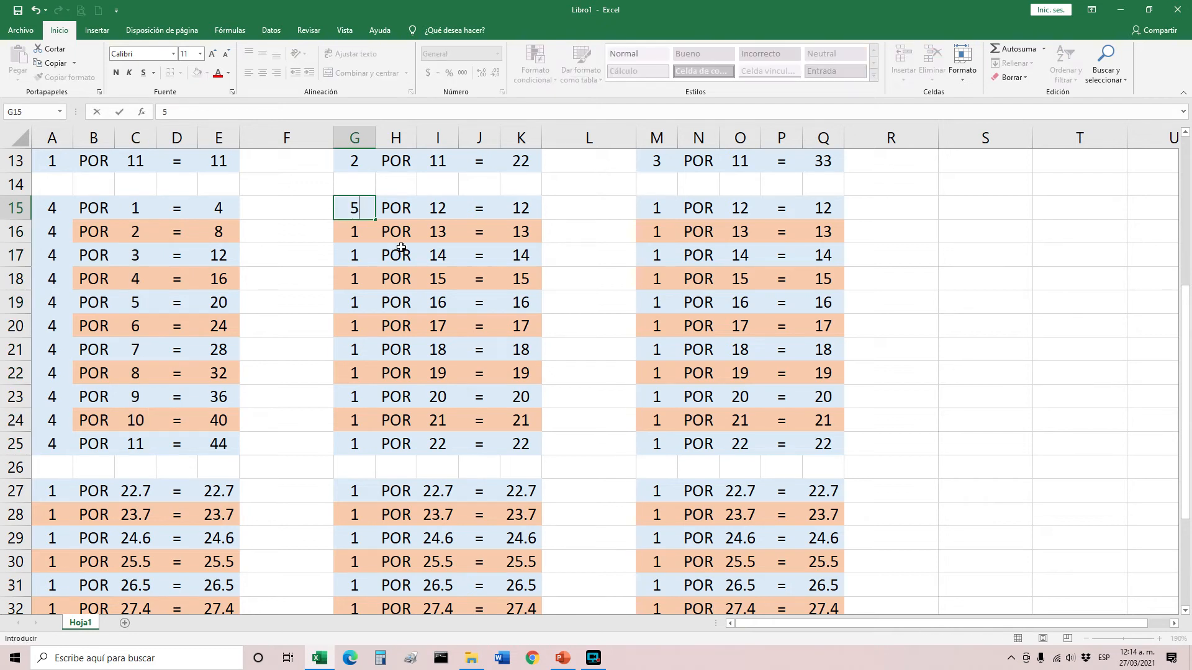
double_click(377, 221)
- Renumber the 5 times table's multipliers by entering 1 and 2 in I15:I16 and filling the series down to I25
left_click(422, 205)
type("1")
key("Return")
type("2")
key("Return")
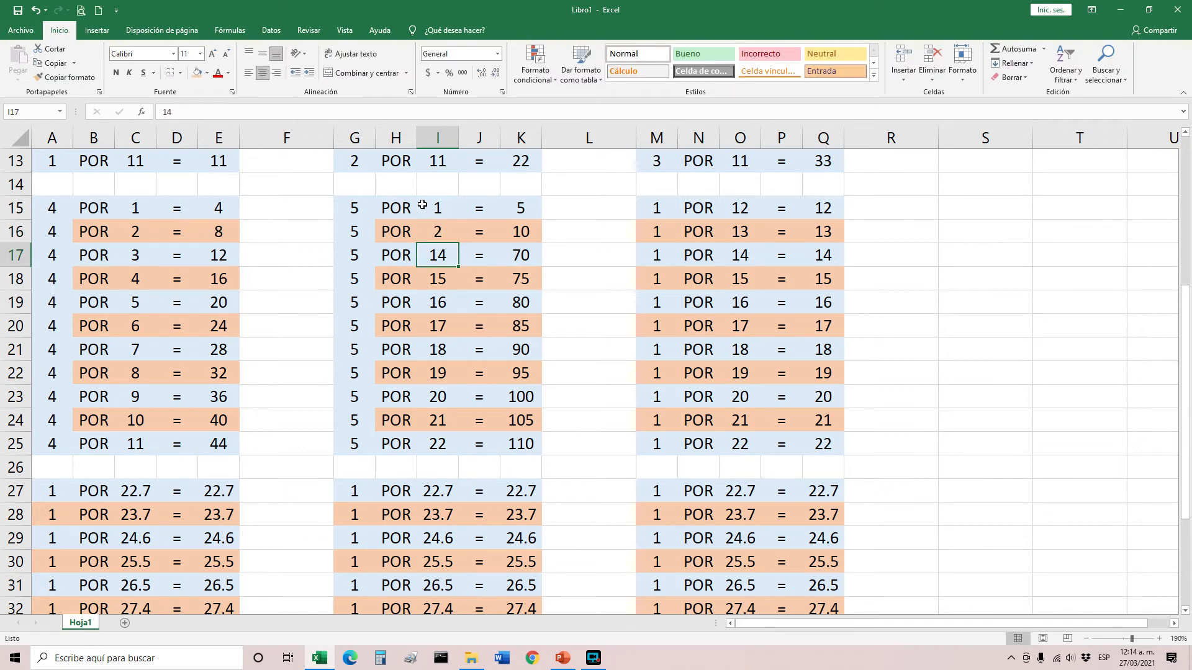
left_click_drag(423, 204, 434, 233)
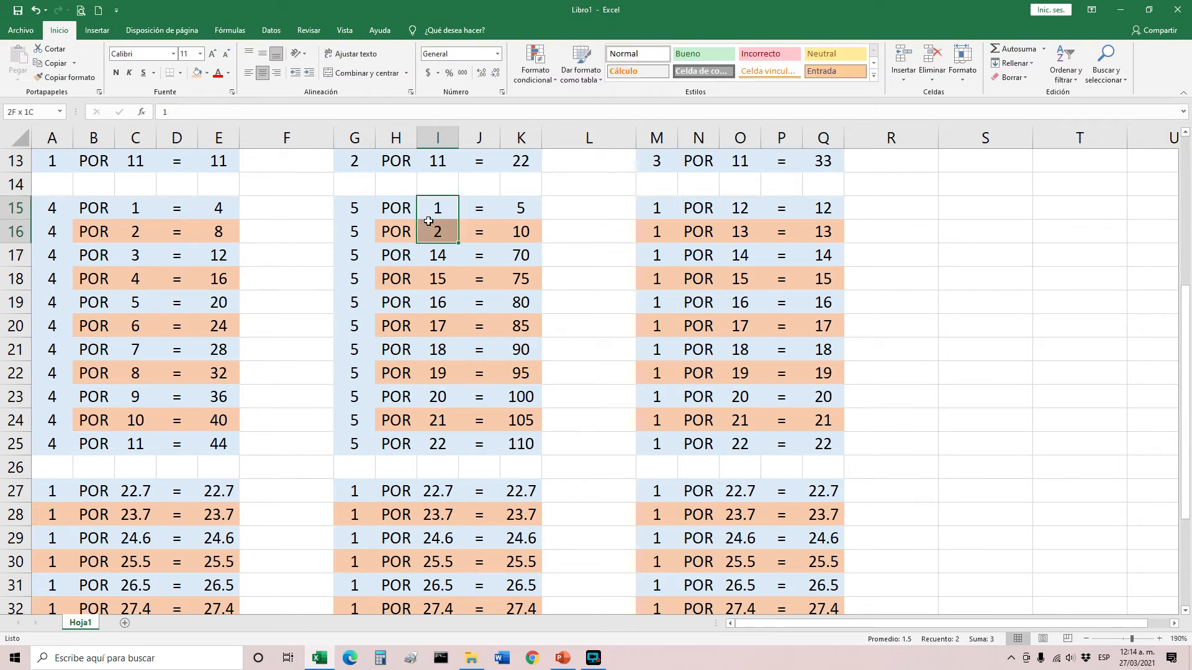
double_click(459, 244)
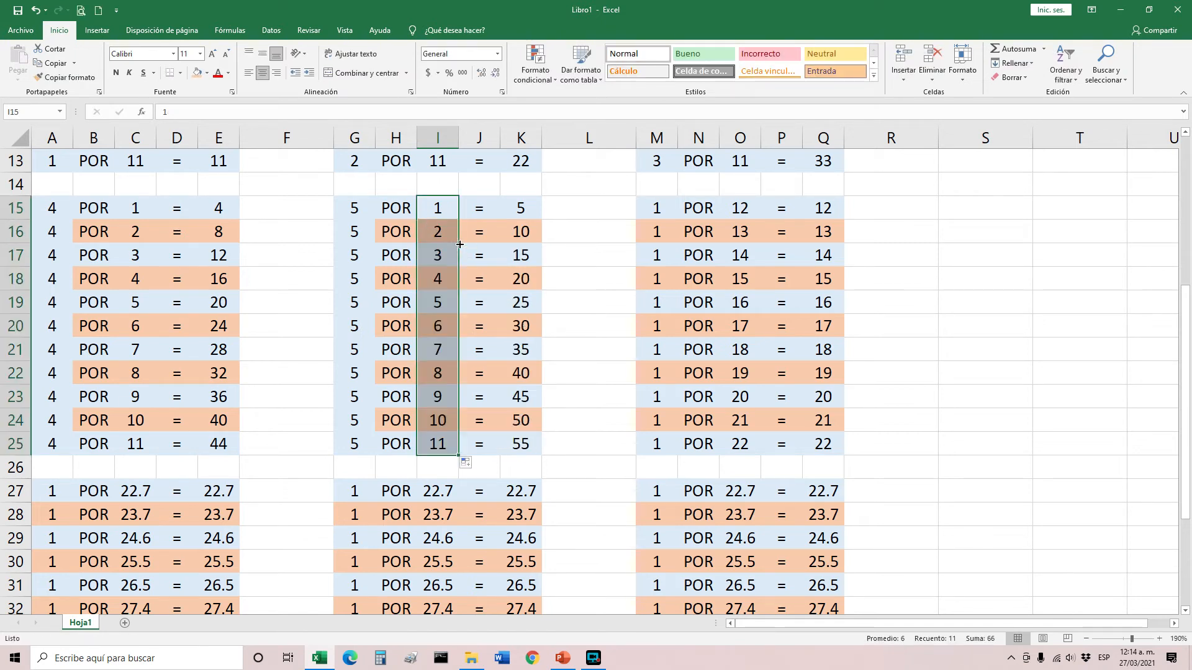
- Set the first factor of the table starting at M15 to 6 and fill it down to M25
left_click(671, 207)
type("6")
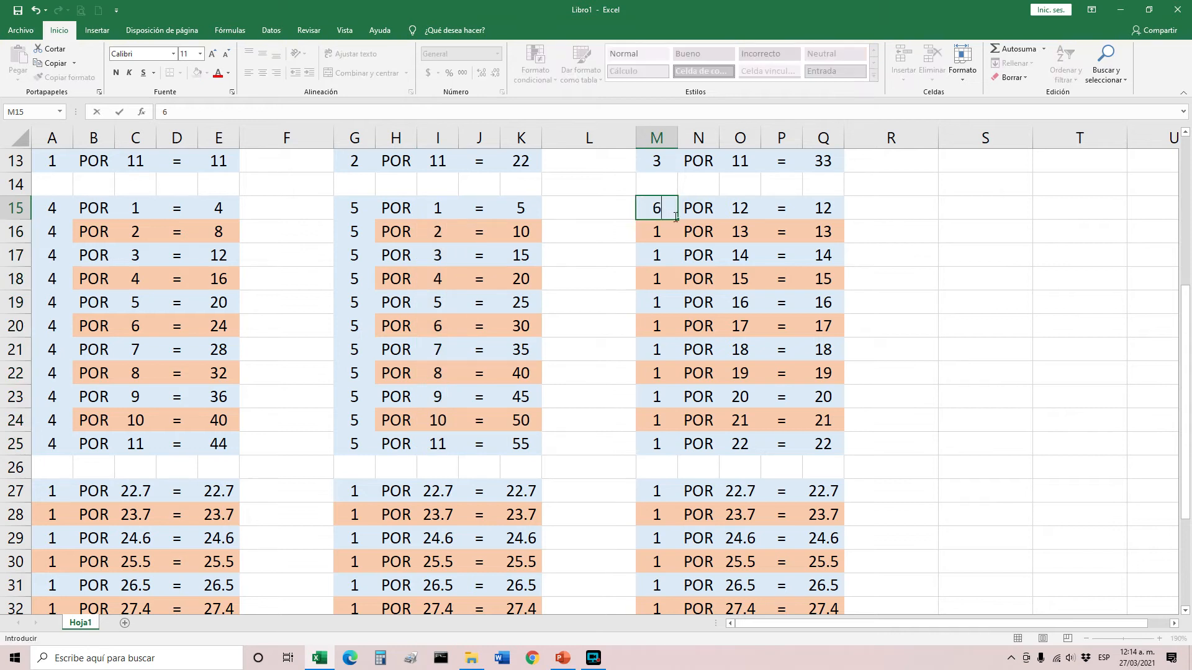
double_click(677, 220)
- Renumber the 6 times table's multipliers by entering 1 and 2 in O15:O16 and filling the series down to O25
left_click(730, 205)
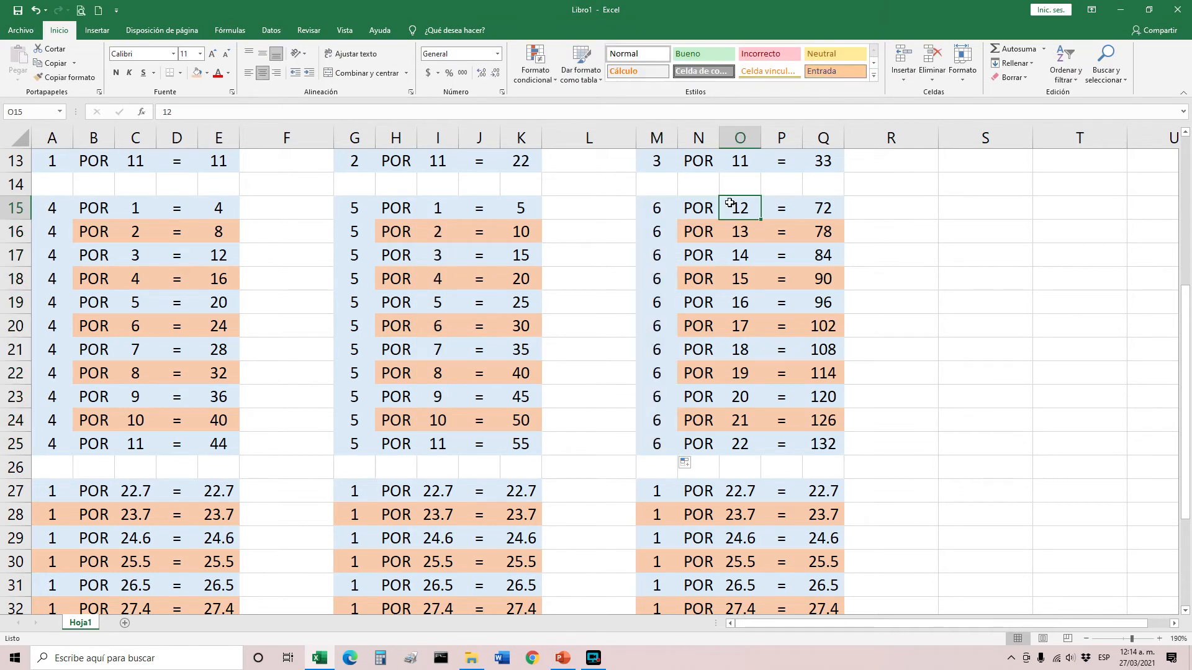
type("1")
key("Return")
type("2")
left_click_drag(730, 203, 740, 232)
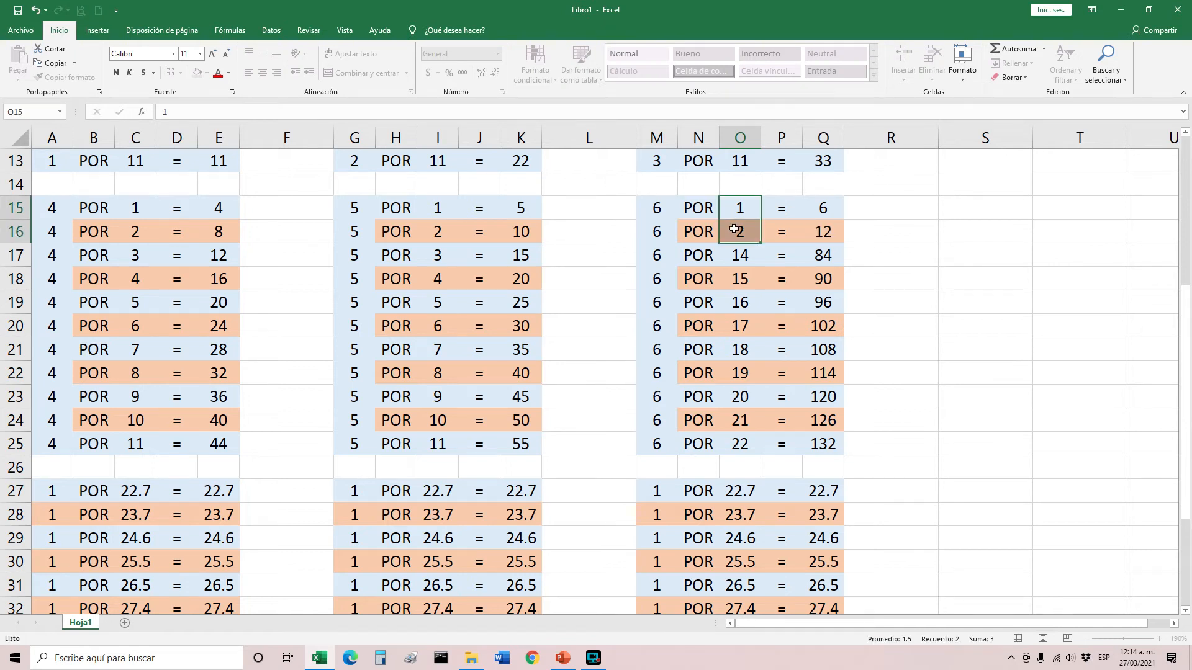
double_click(761, 243)
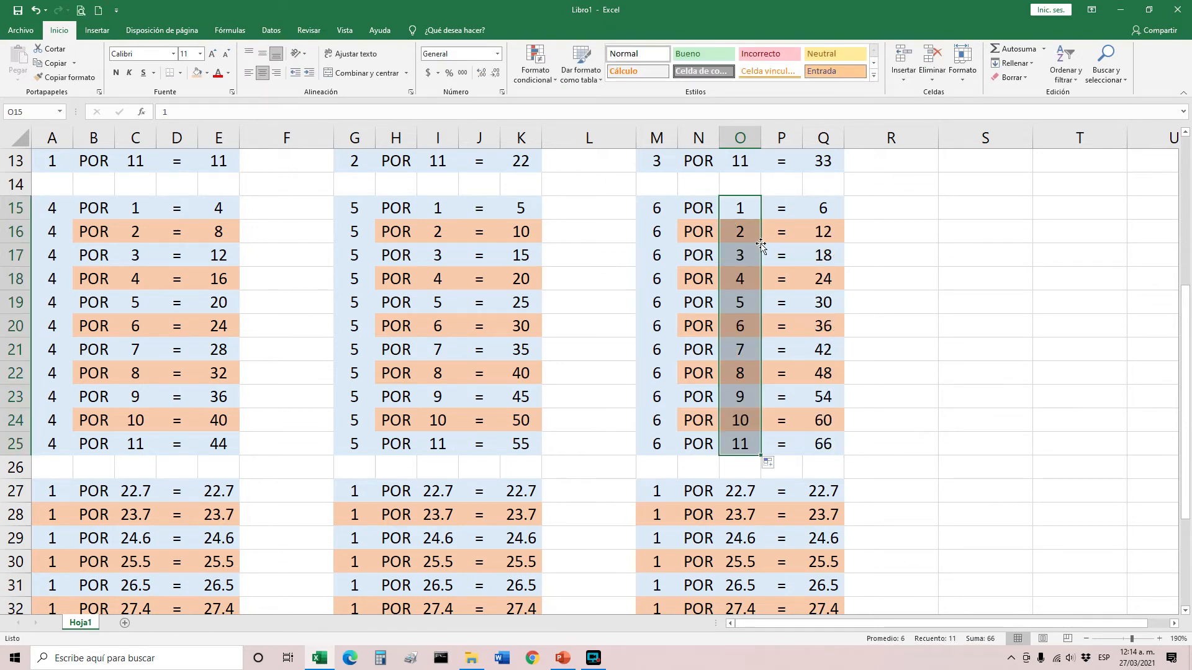
- Set the first factor of the table starting at A27 to 7 and fill it down to A37
scroll(231, 454, "down", 2)
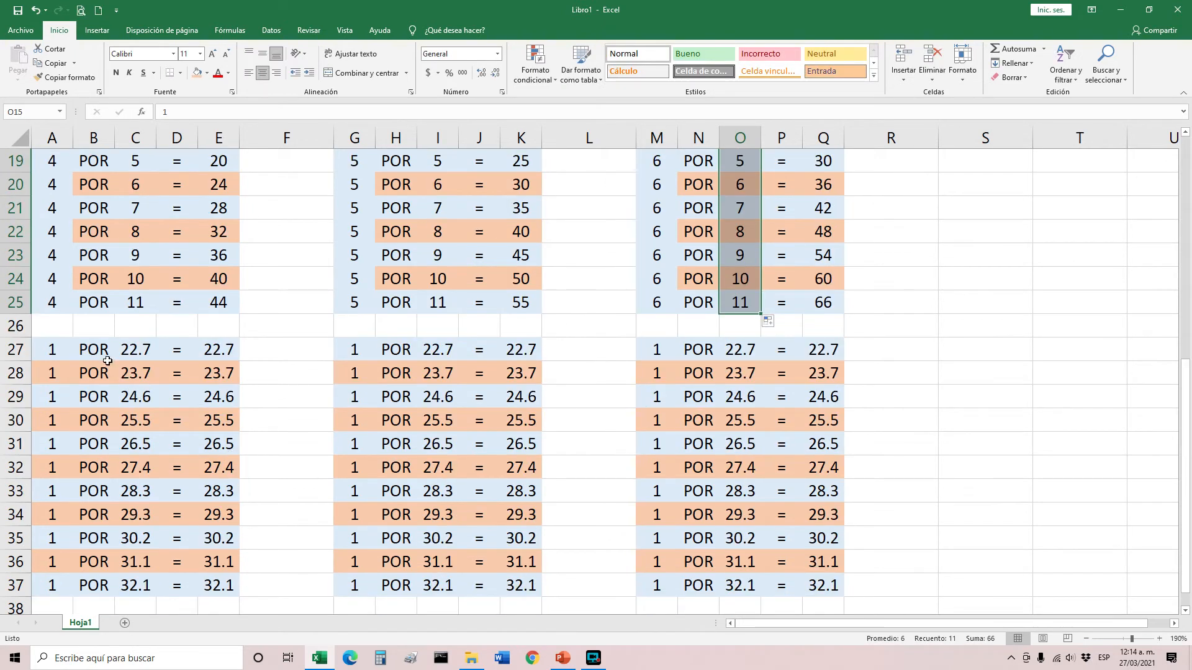
left_click(57, 354)
type("7")
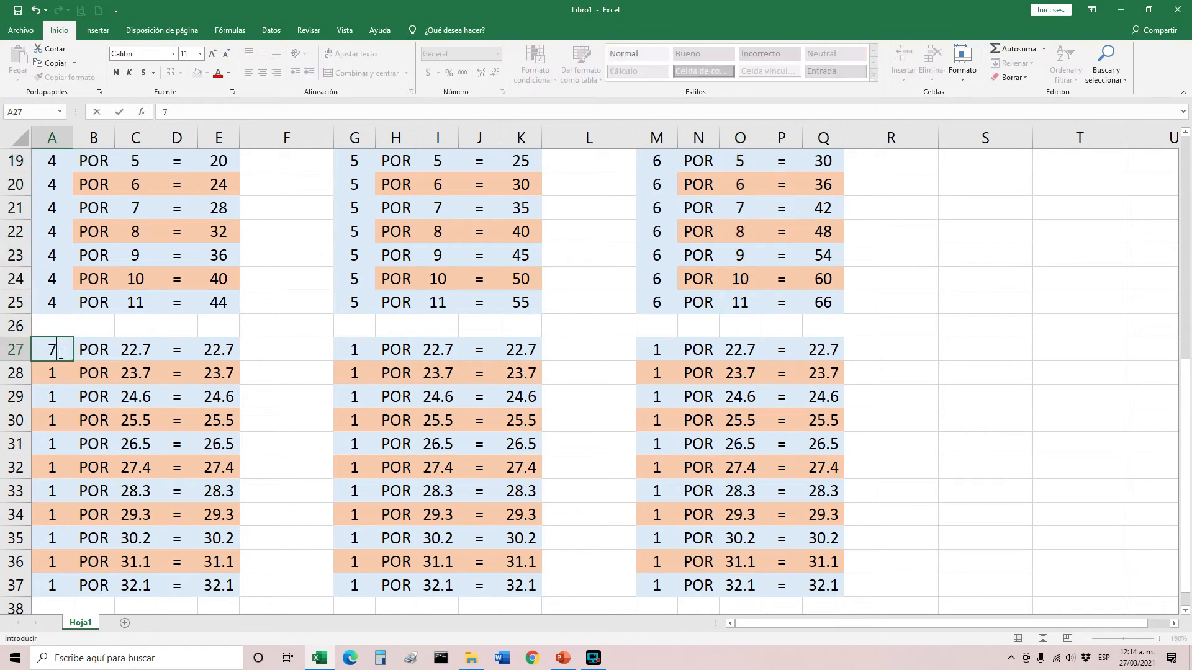
double_click(73, 361)
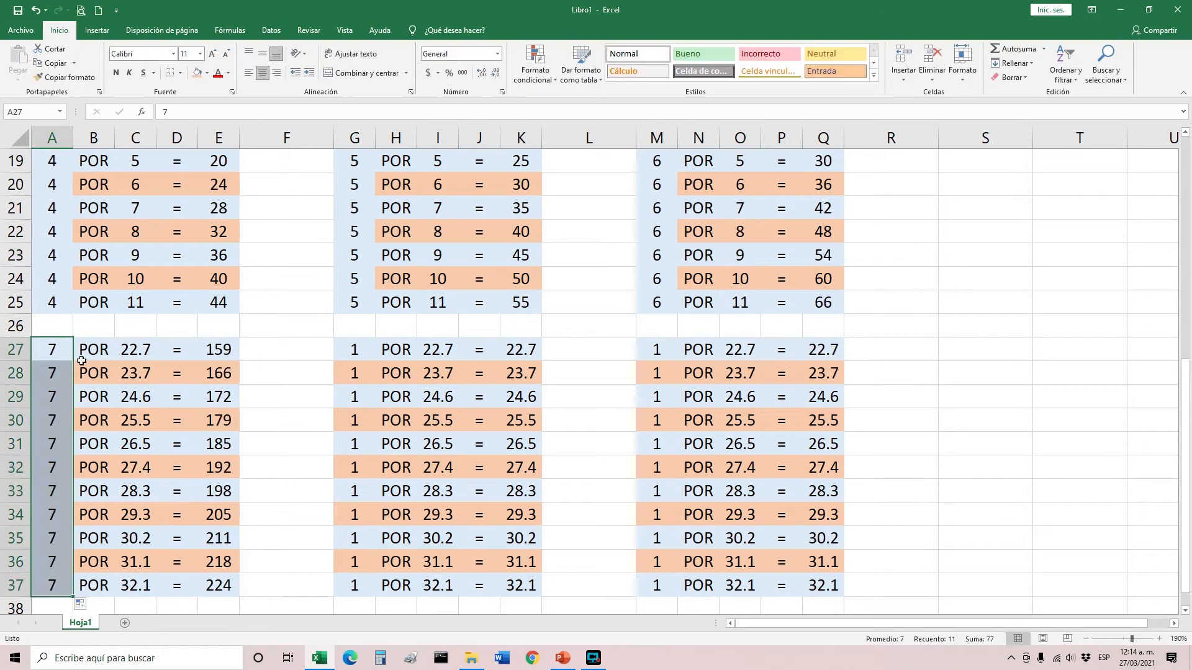
- Renumber the 7 times table's multipliers by entering 1 and 2 in C27:C28 and filling the series down to C37
left_click(116, 351)
type("1")
key("Return")
type("2")
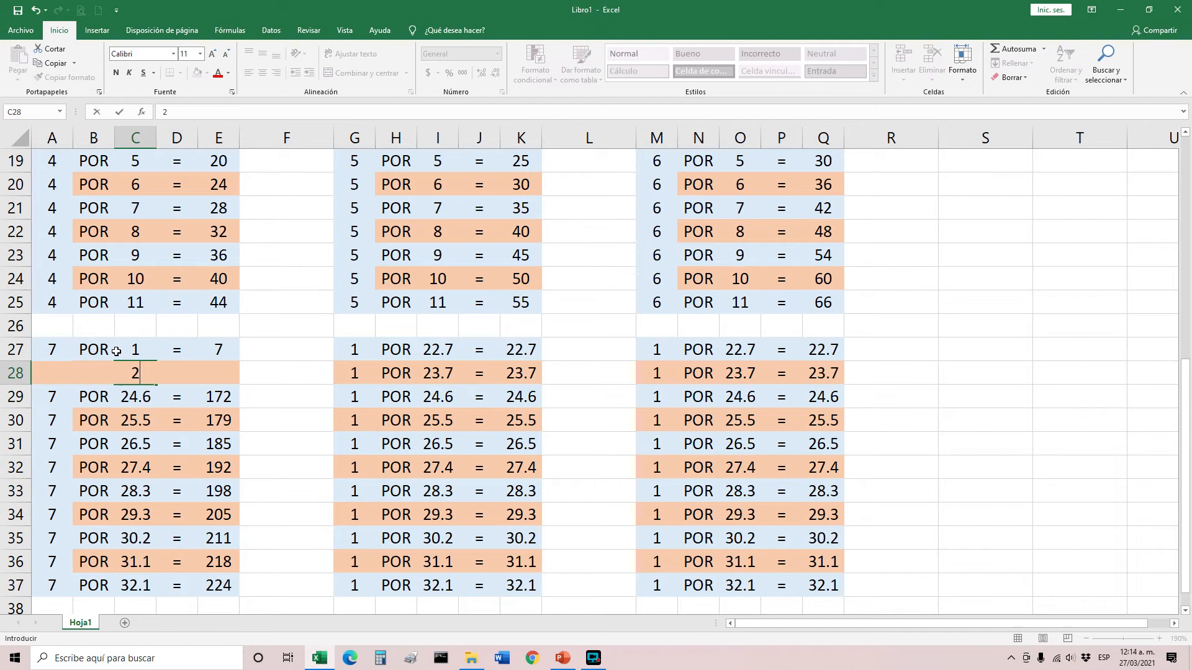
left_click_drag(116, 351, 154, 385)
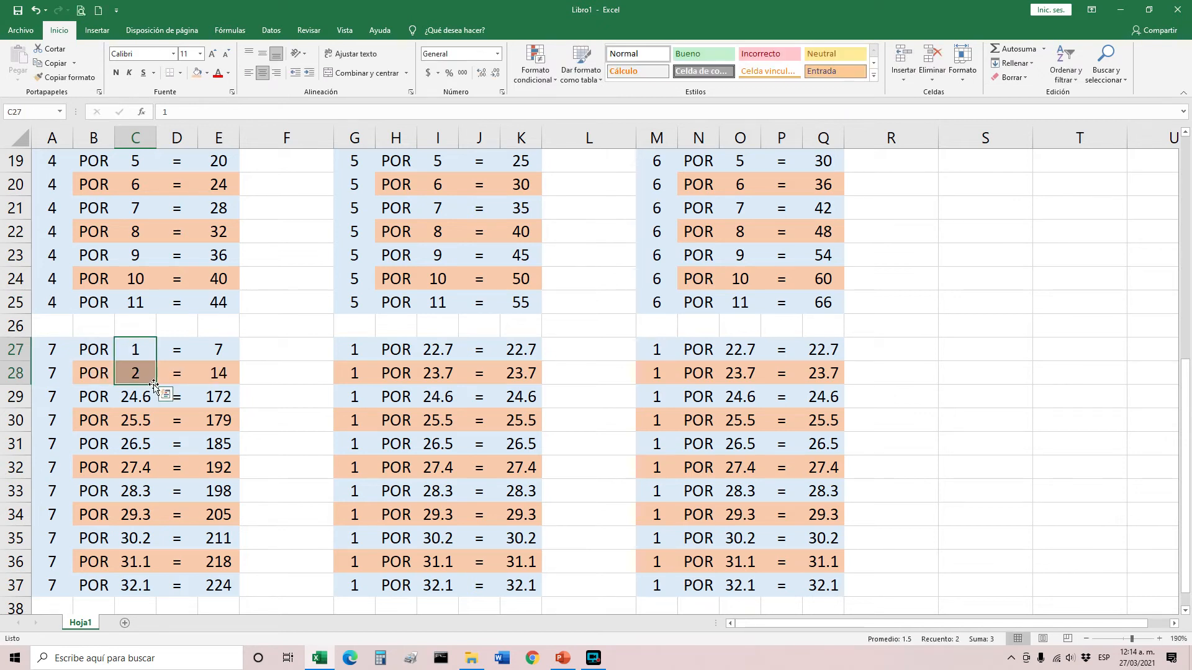
double_click(157, 386)
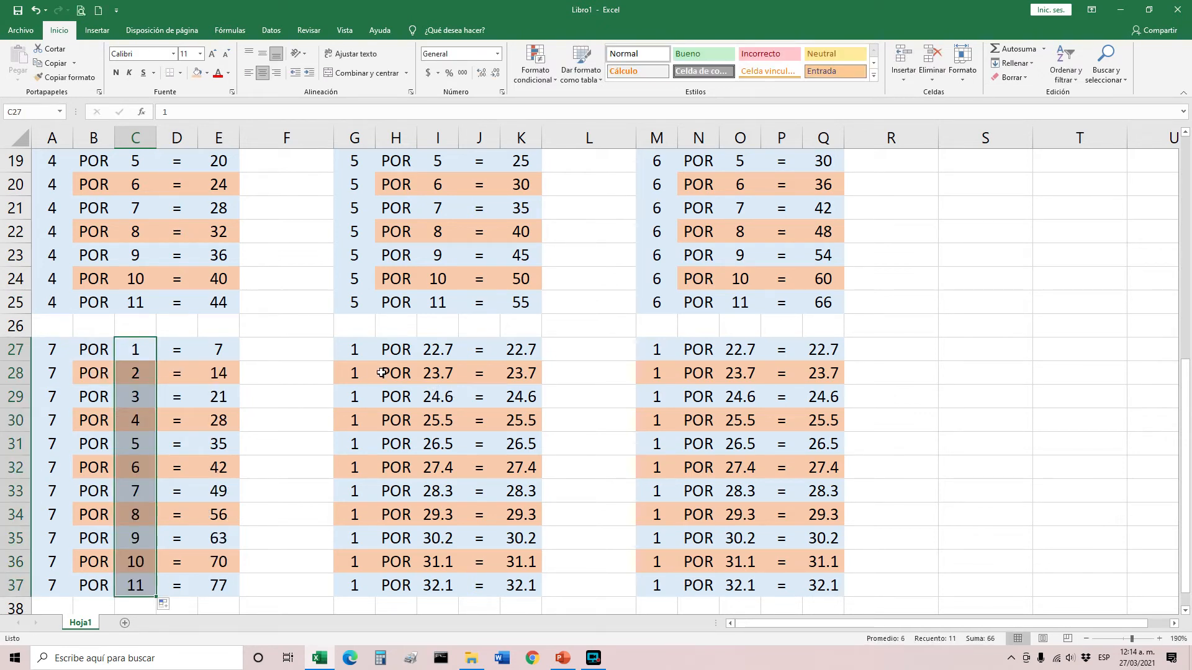
- Set the first factor of the table starting at G27 to 8 and fill it down to G37
left_click(355, 350)
type("8")
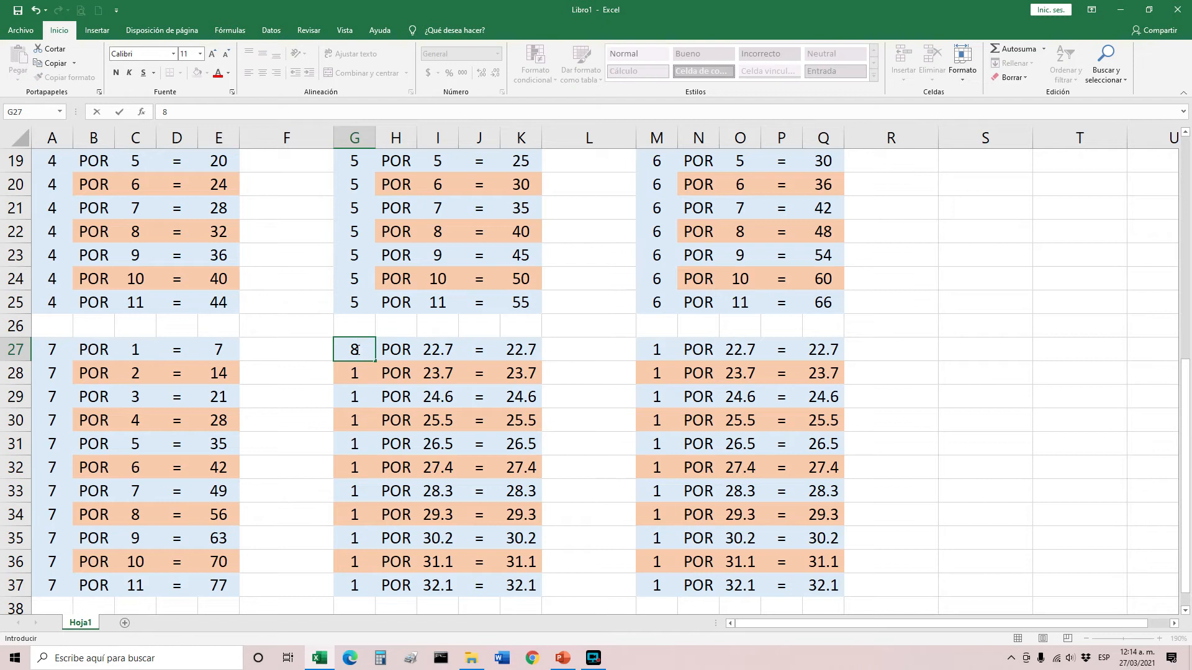
key("Return")
left_click(355, 349)
double_click(375, 362)
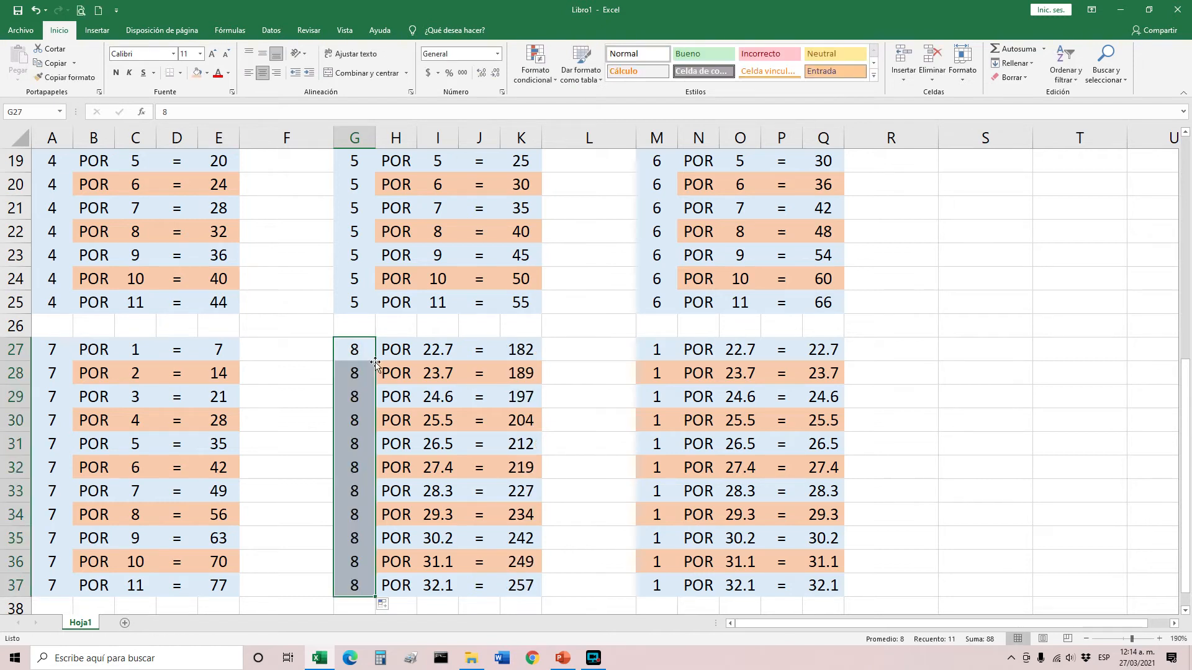
- Renumber the 8 times table's multipliers by entering 1 and 2 in I27:I28 and filling the series down to I37
left_click(440, 351)
type("1")
key("Return")
type("2")
key("Return")
left_click_drag(439, 350, 444, 370)
double_click(458, 384)
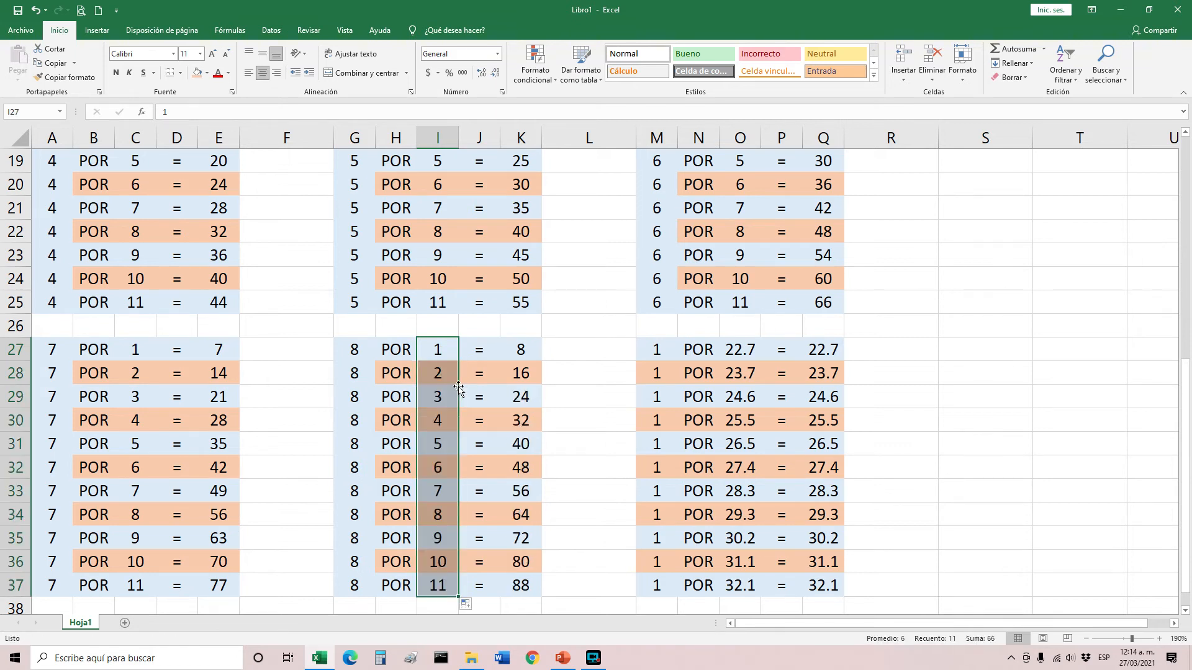
- Set the first factor of the table starting at M27 to 9 and fill it down to M37
left_click(646, 350)
type("9")
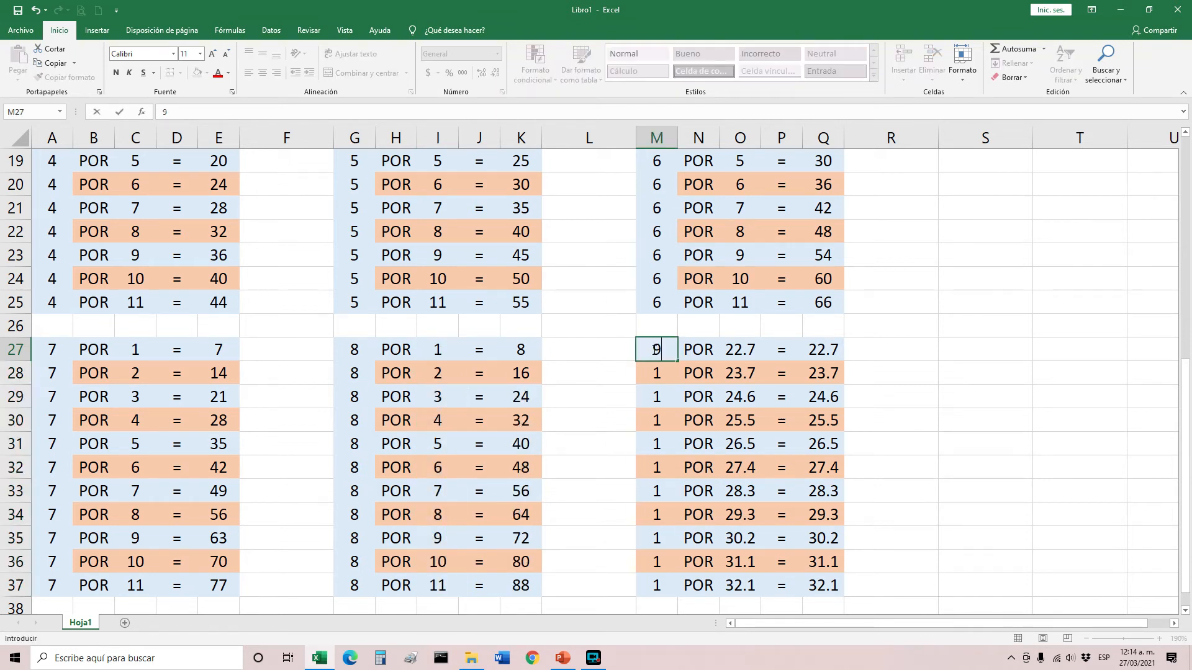
double_click(678, 360)
left_click(732, 348)
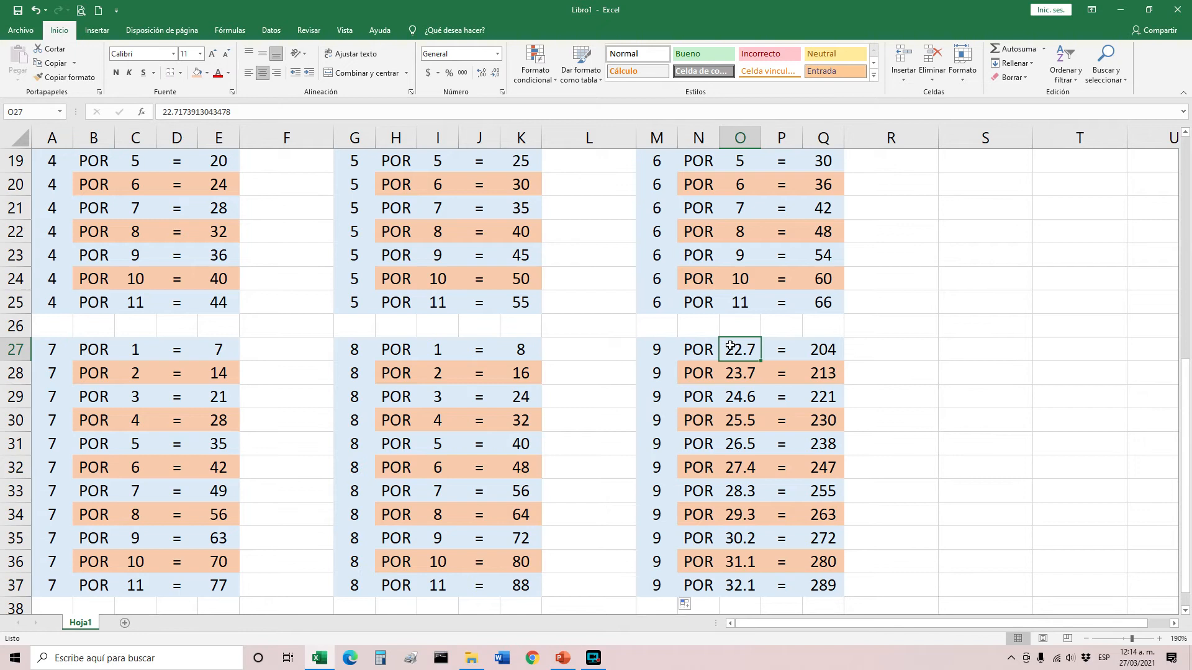
- Renumber the 9 times table's multipliers by entering 1 and 2 in O27:O28 and filling the series down to O37
type("1")
key("Return")
type("2")
left_click_drag(731, 348, 745, 372)
double_click(761, 385)
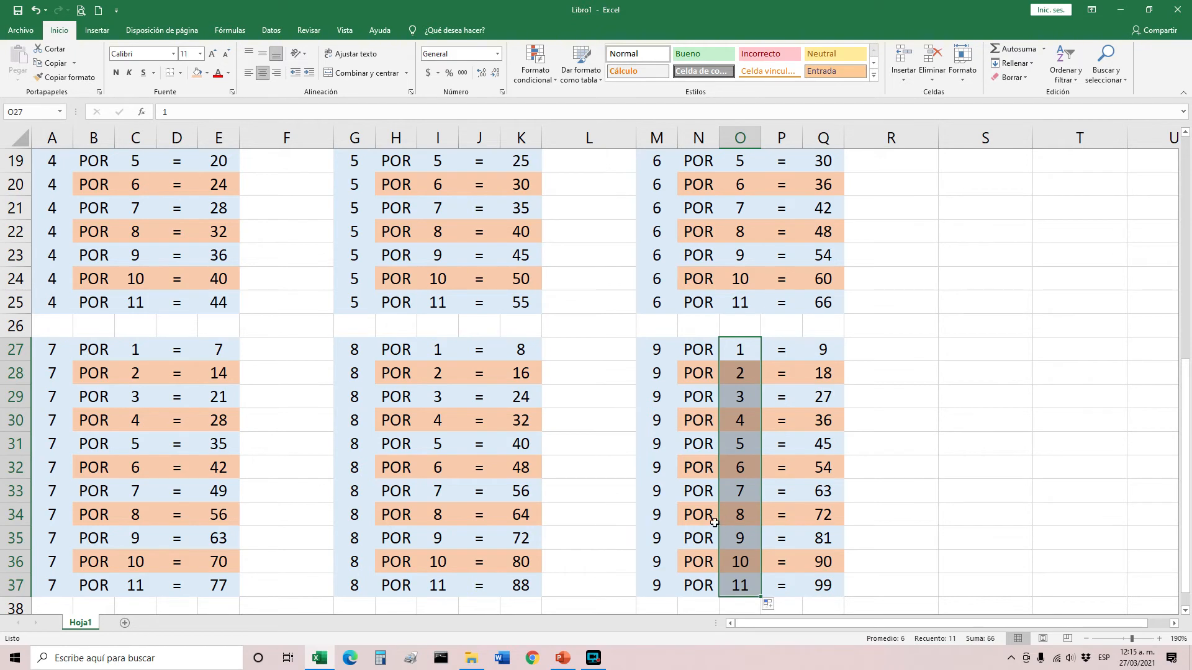
- Check the factors and product formulas in the 6 and 9 times tables, and review all nine tables on the sheet
scroll(723, 527, "up", 4)
scroll(186, 460, "down", 3)
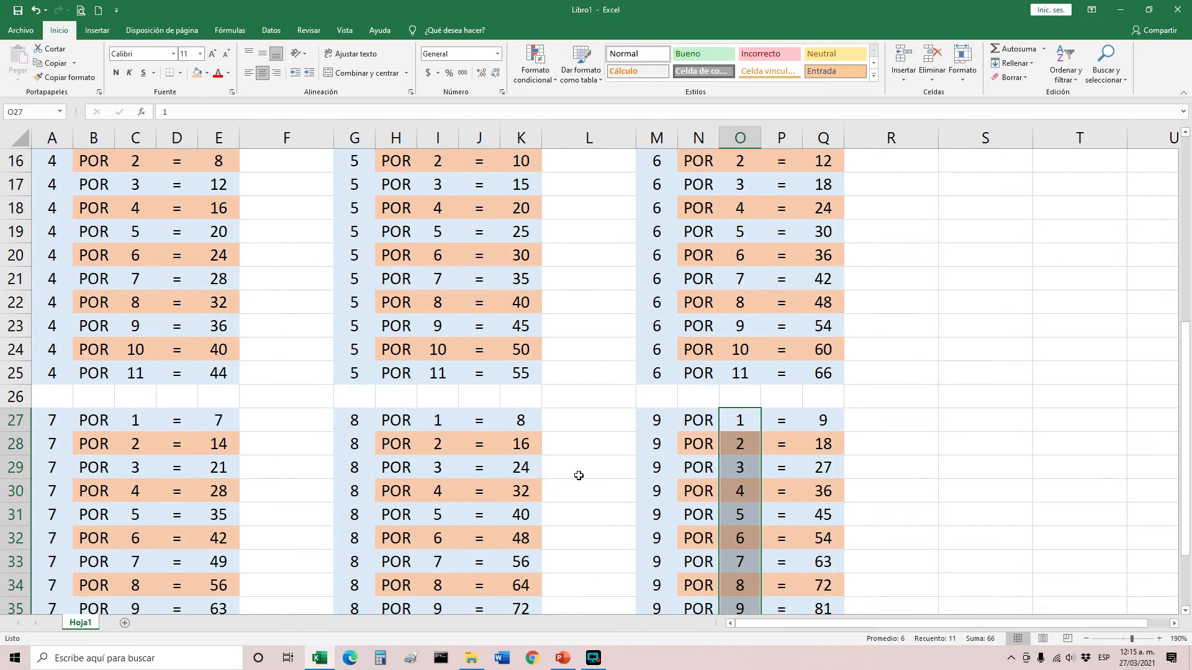
left_click(655, 255)
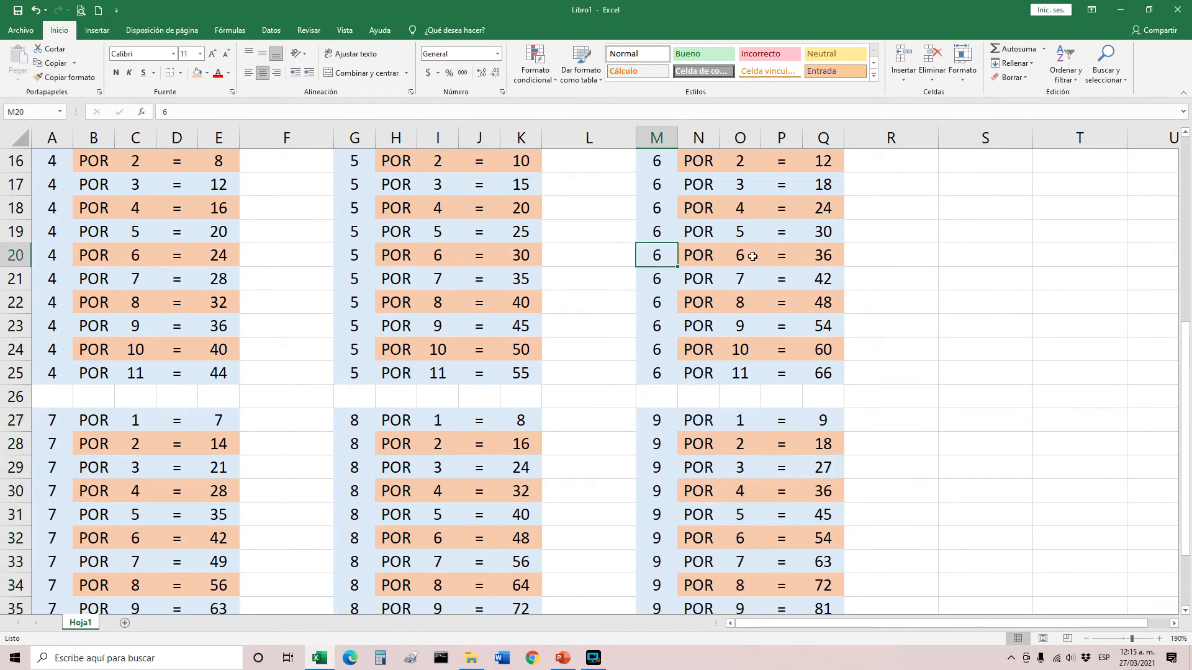
left_click(751, 257)
left_click(727, 237)
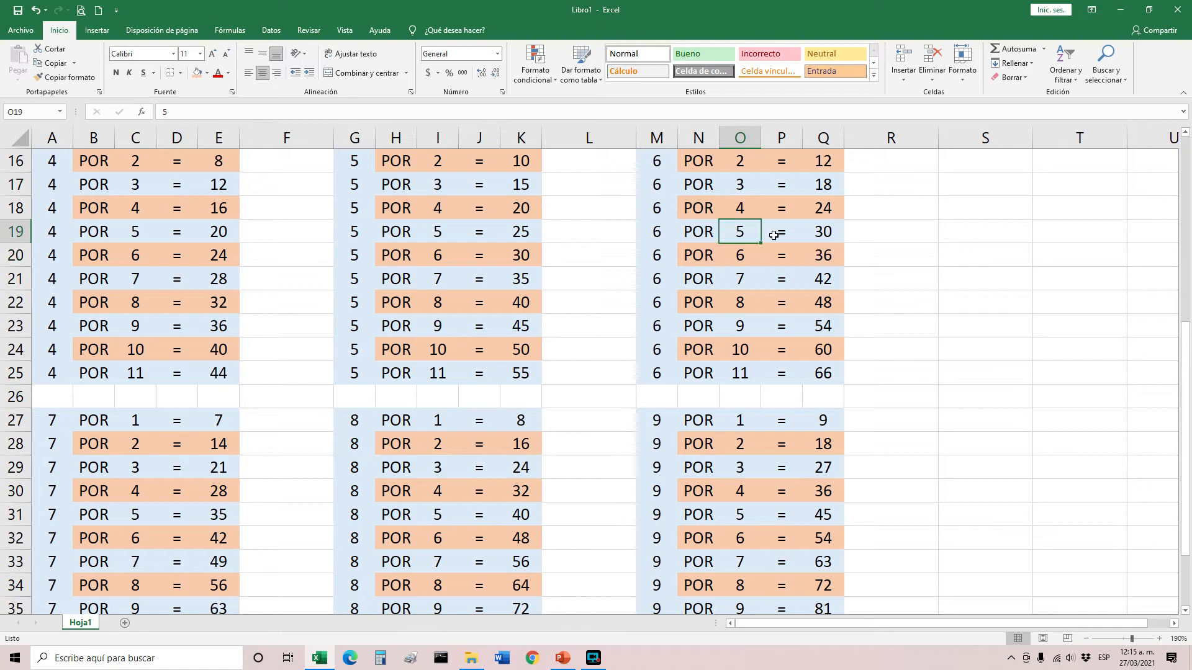
left_click(812, 234)
scroll(799, 246, "down", 2)
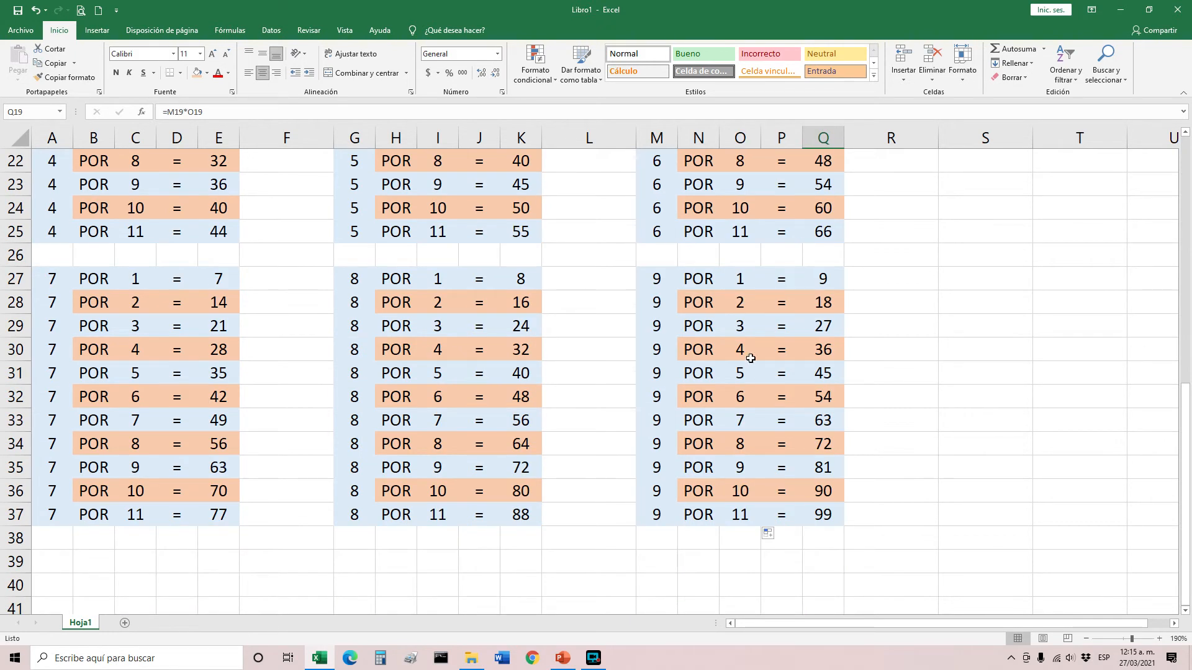
left_click(660, 319)
left_click(736, 325)
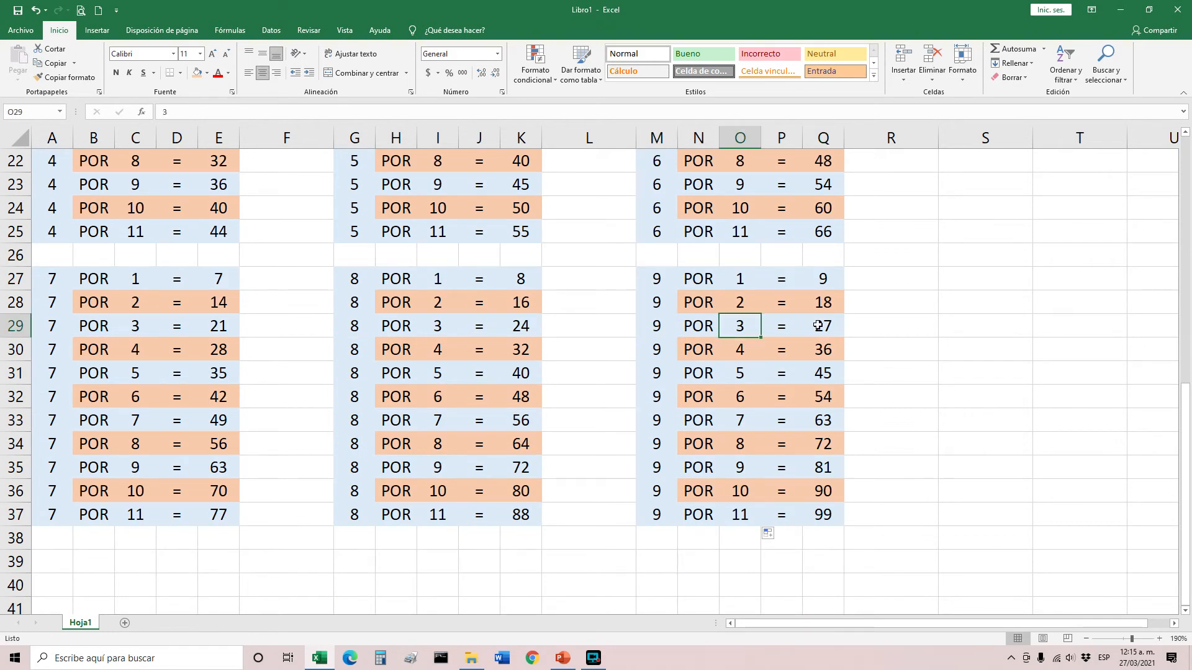
left_click(817, 325)
scroll(291, 404, "up", 7)
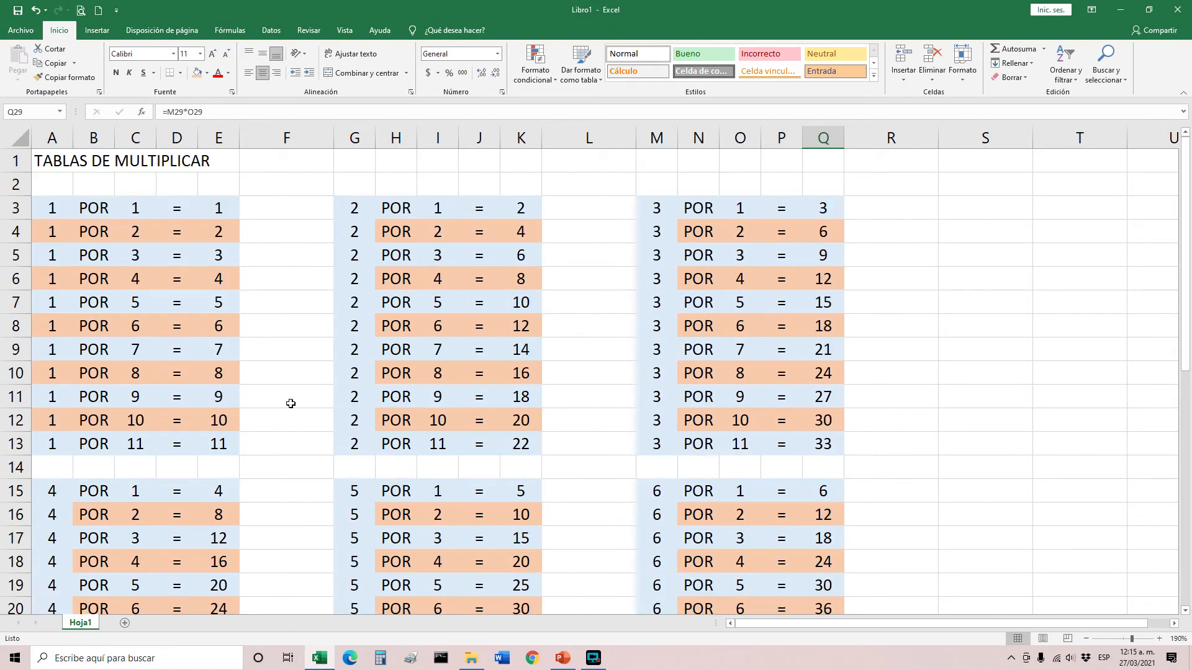
scroll(437, 416, "down", 3)
scroll(437, 415, "up", 3)
scroll(436, 416, "down", 4)
scroll(436, 416, "down", 5)
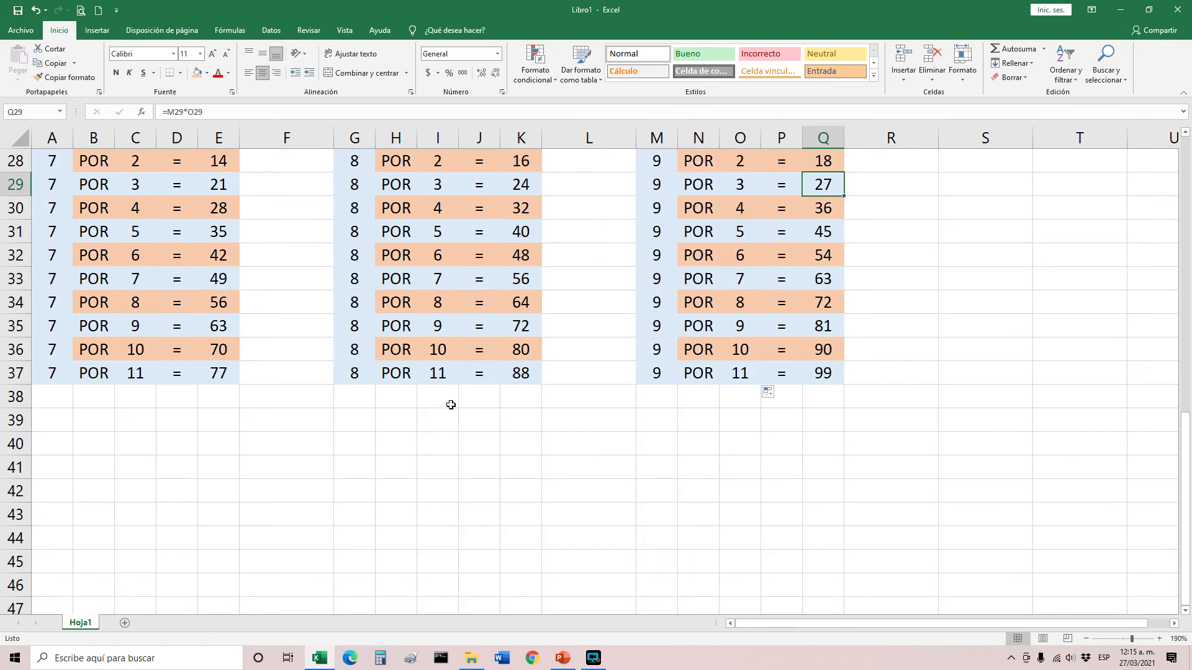
scroll(453, 404, "up", 9)
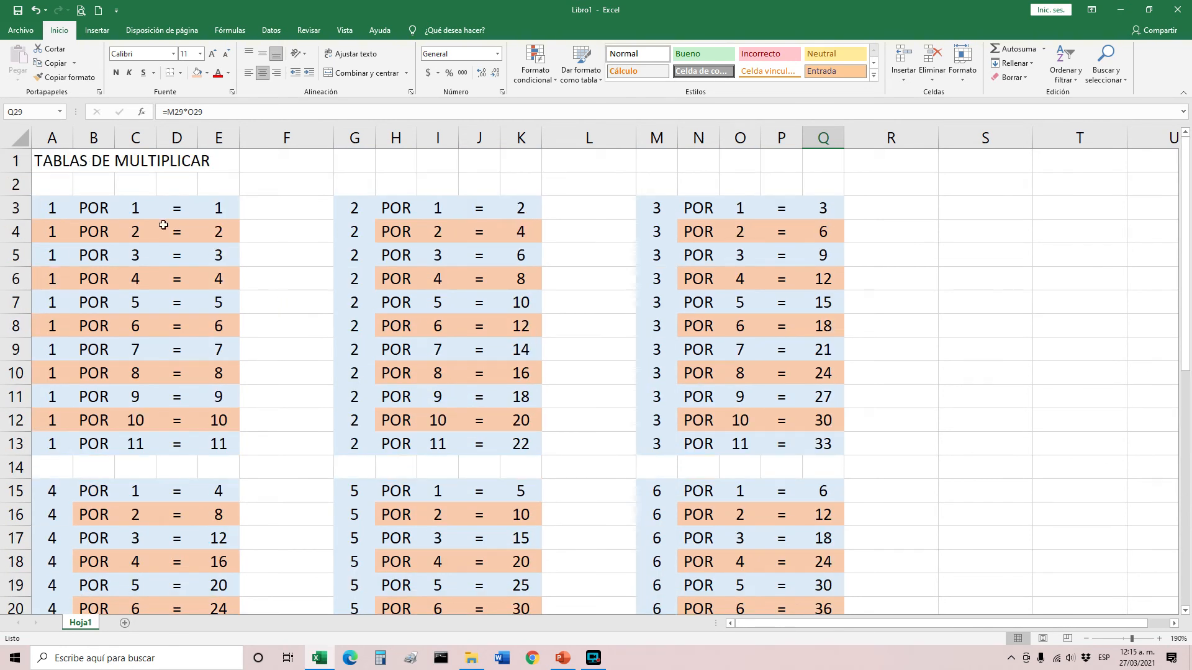
- Merge and center the title TABLAS DE MULTIPLICAR across A1:Q1
left_click(54, 160)
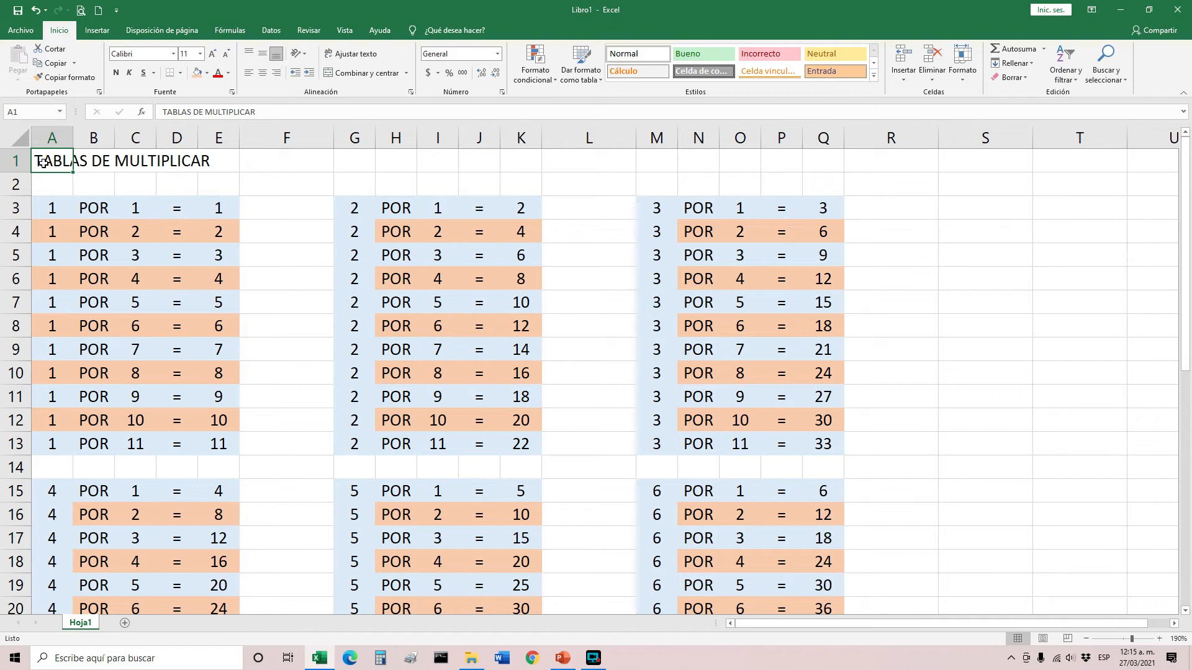
left_click_drag(48, 160, 830, 155)
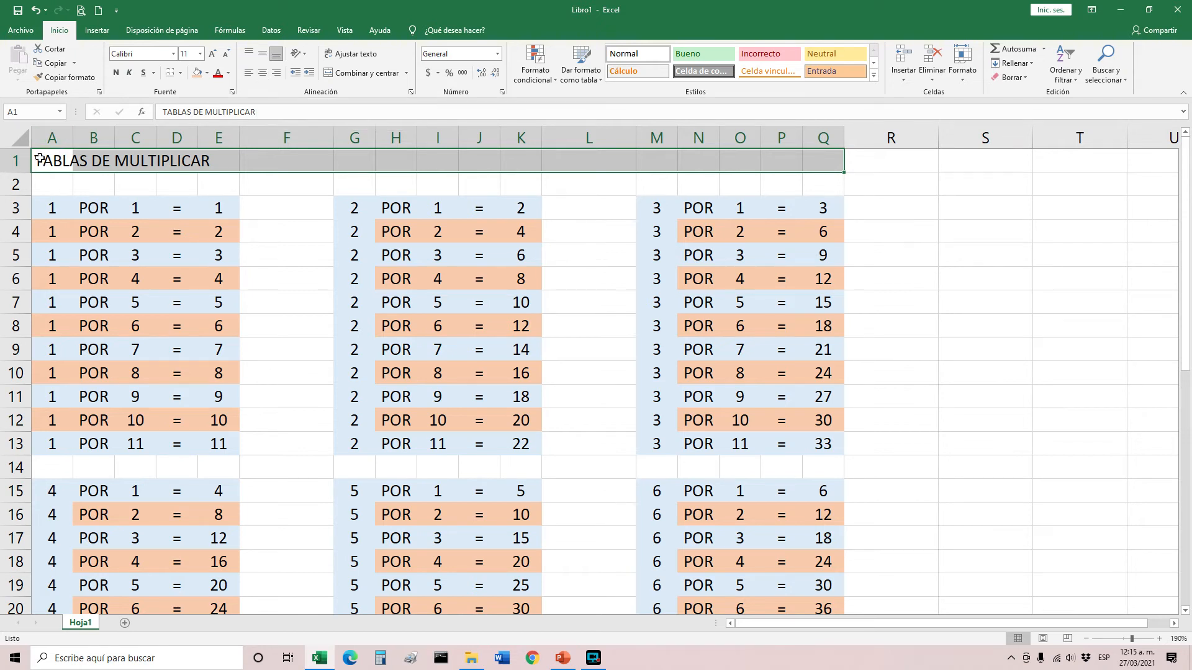
left_click(262, 72)
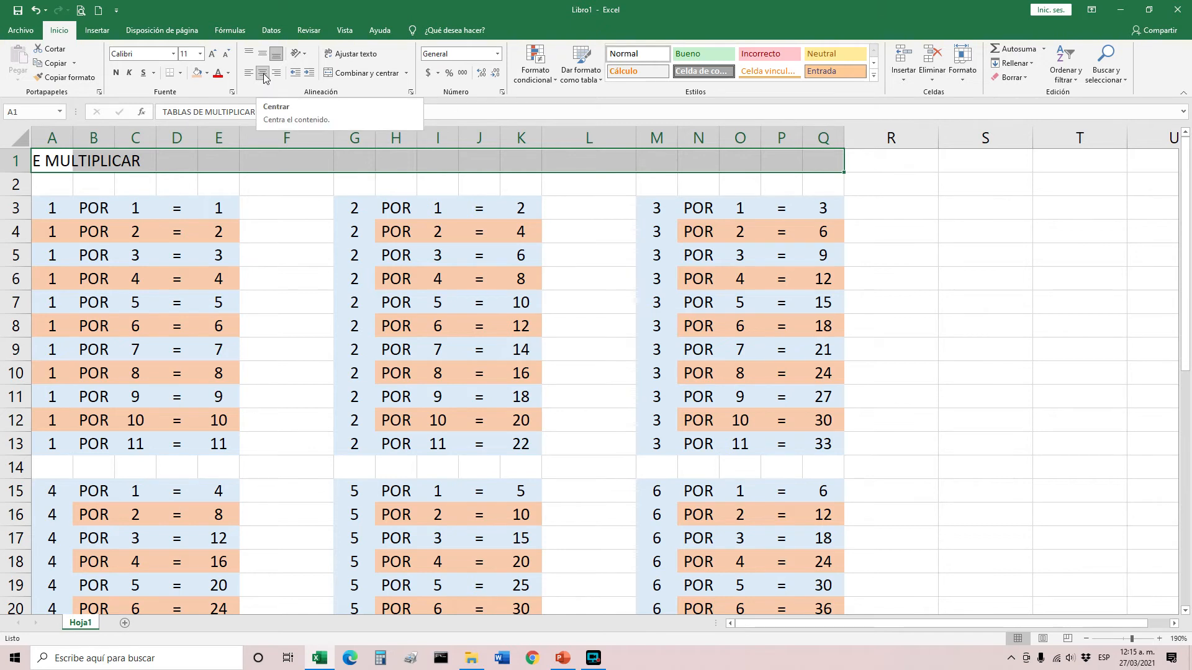
left_click(359, 73)
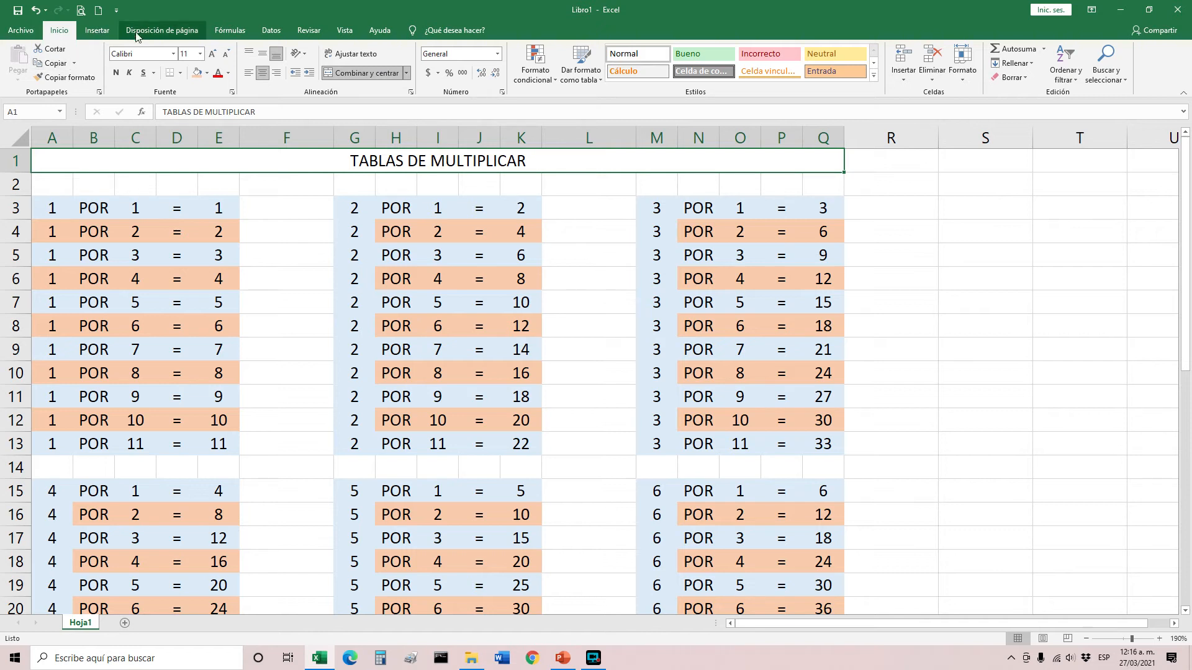
- Format the title TABLAS DE MULTIPLICAR in the Aharoni font at size 14
left_click(174, 56)
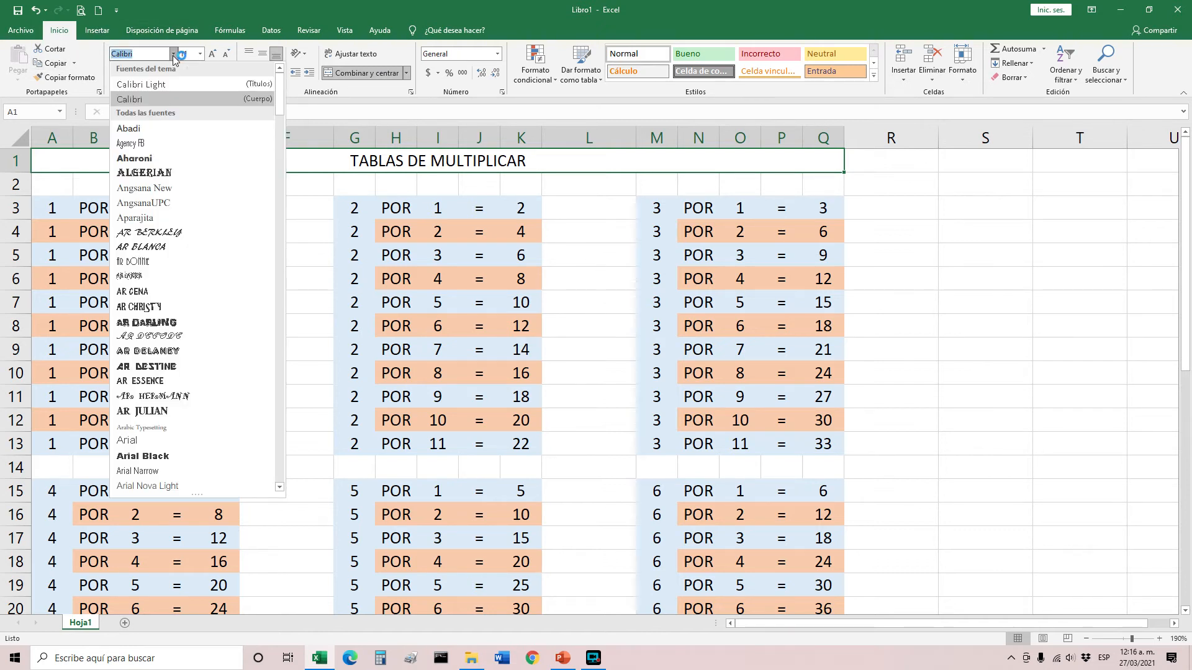
left_click(154, 158)
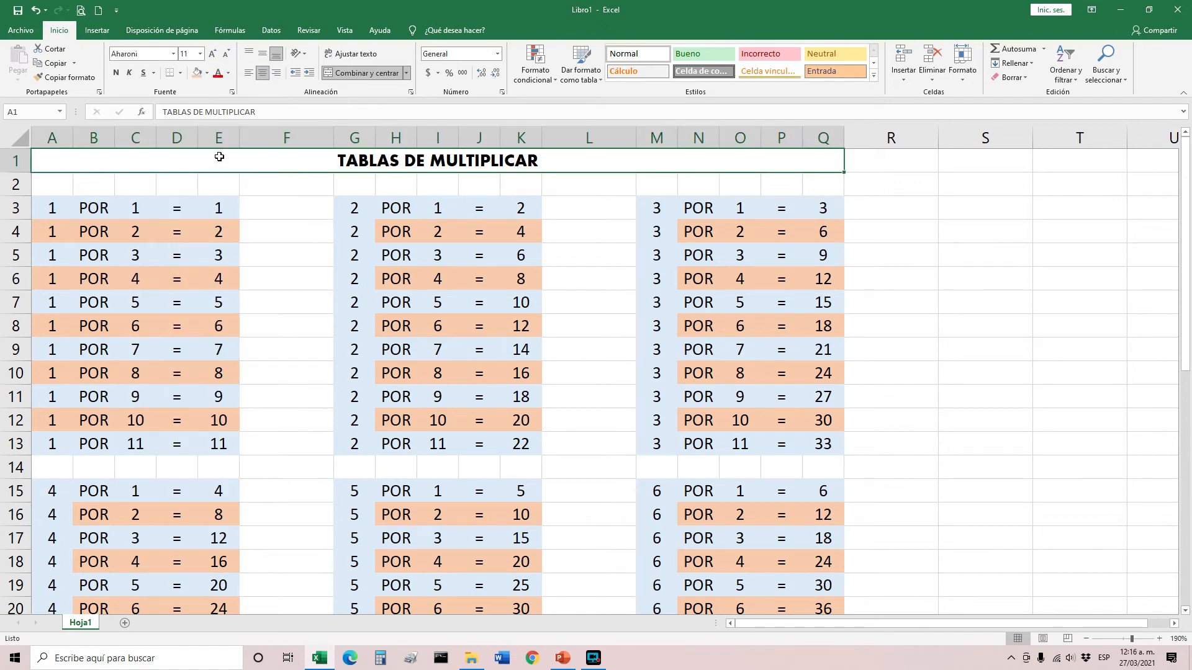
left_click(213, 54)
left_click(213, 54)
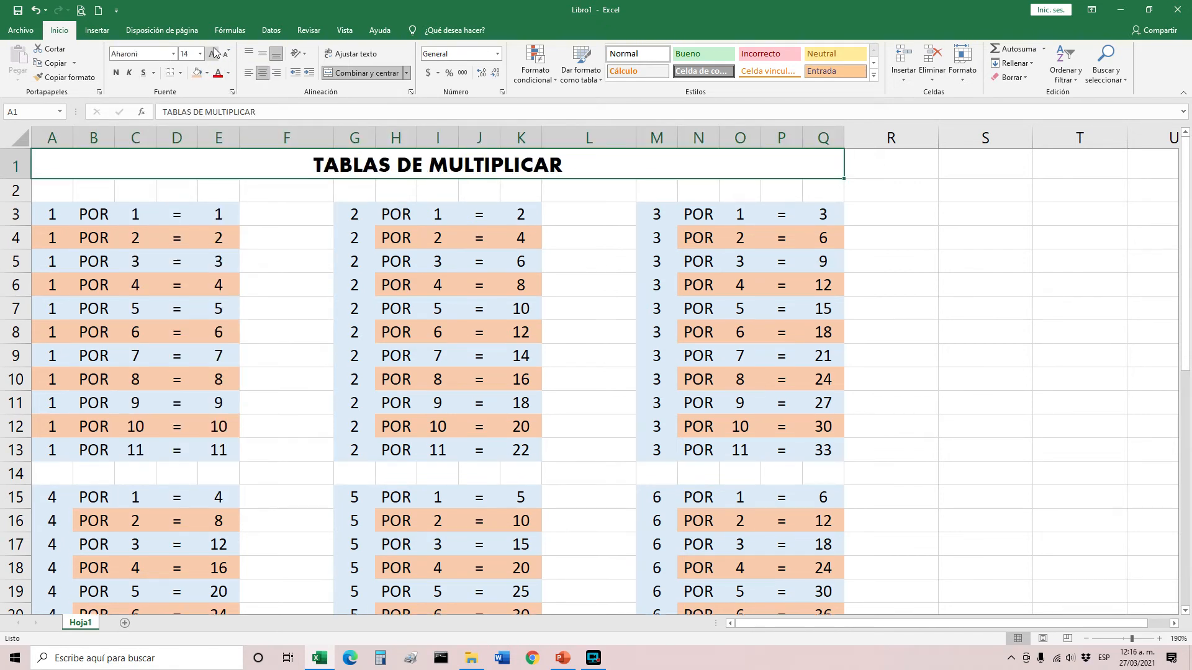
left_click(597, 290)
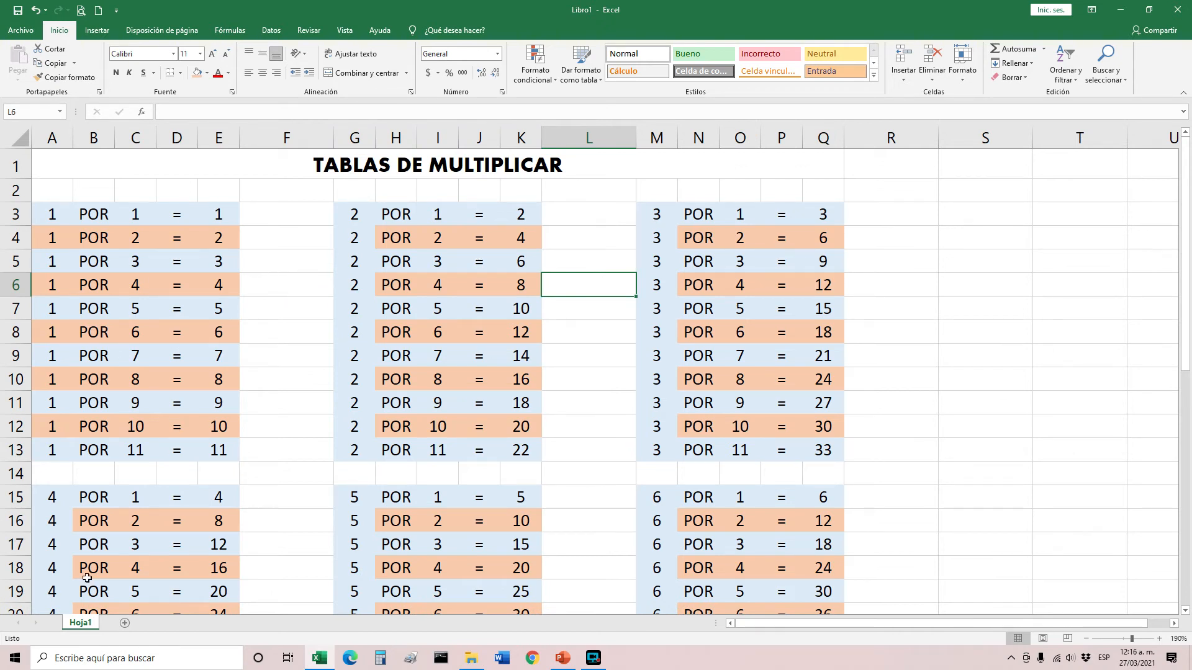
scroll(261, 447, "down", 10)
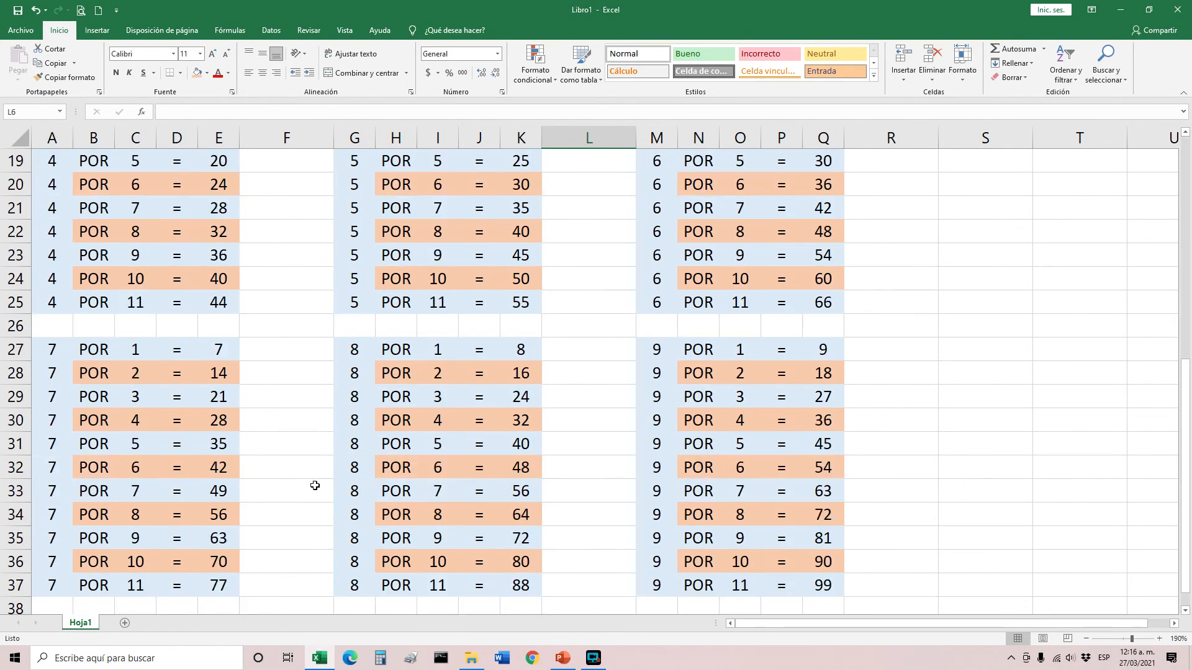
scroll(314, 486, "up", 10)
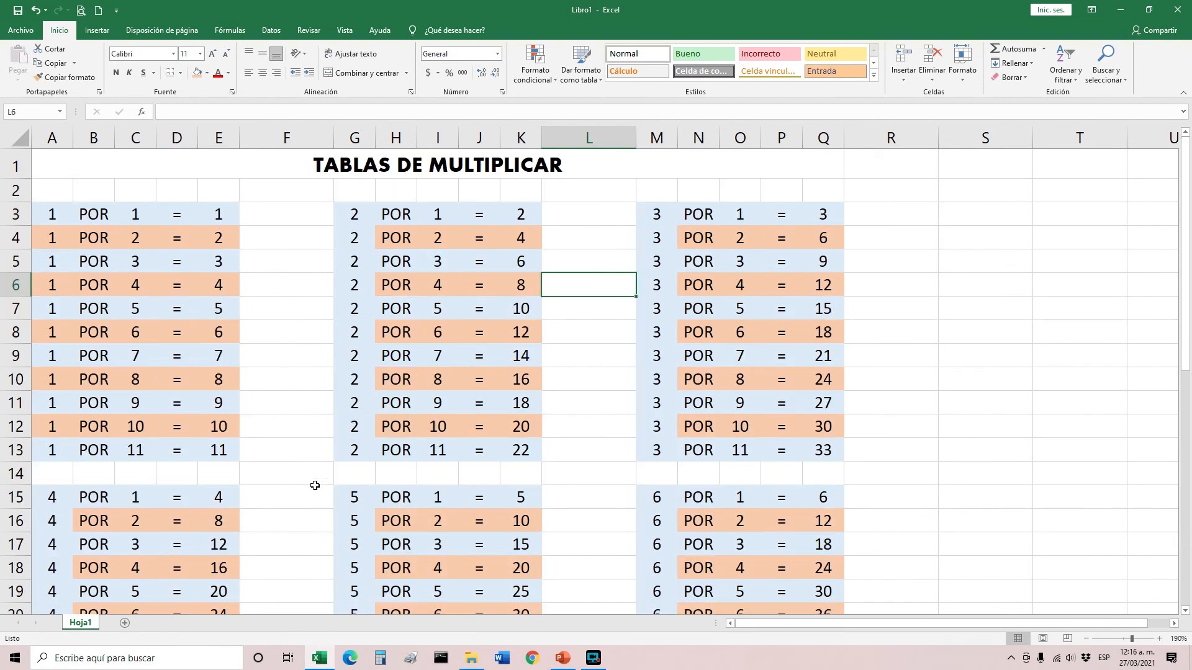
scroll(315, 486, "down", 12)
scroll(314, 486, "up", 11)
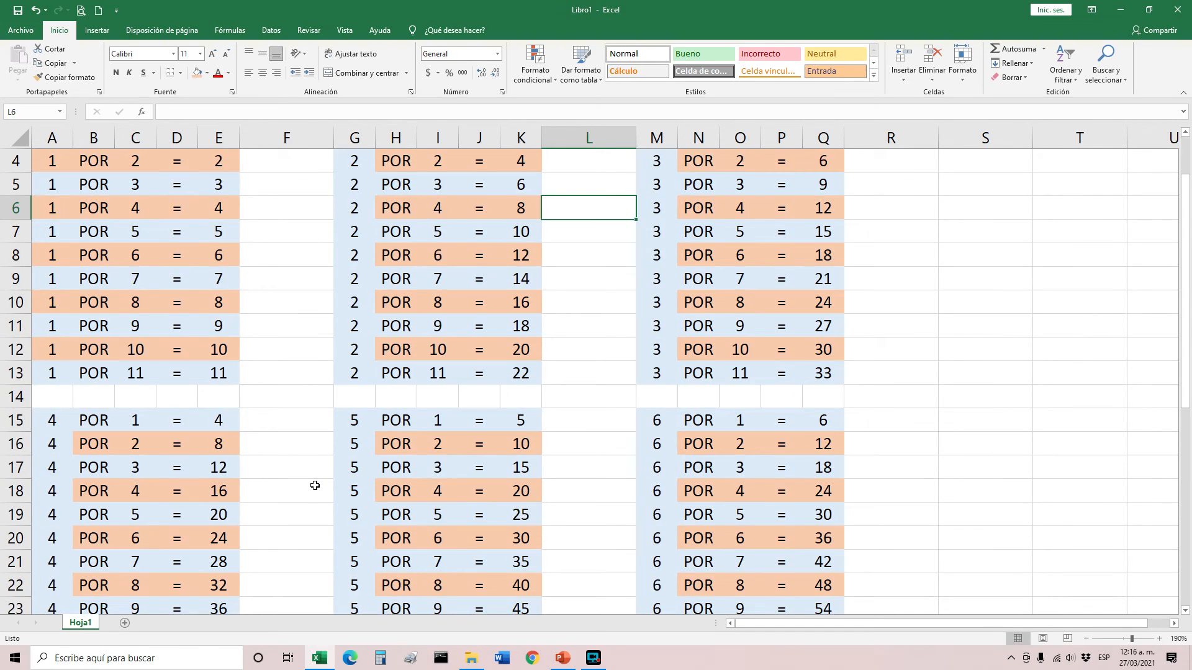
scroll(315, 486, "up", 1)
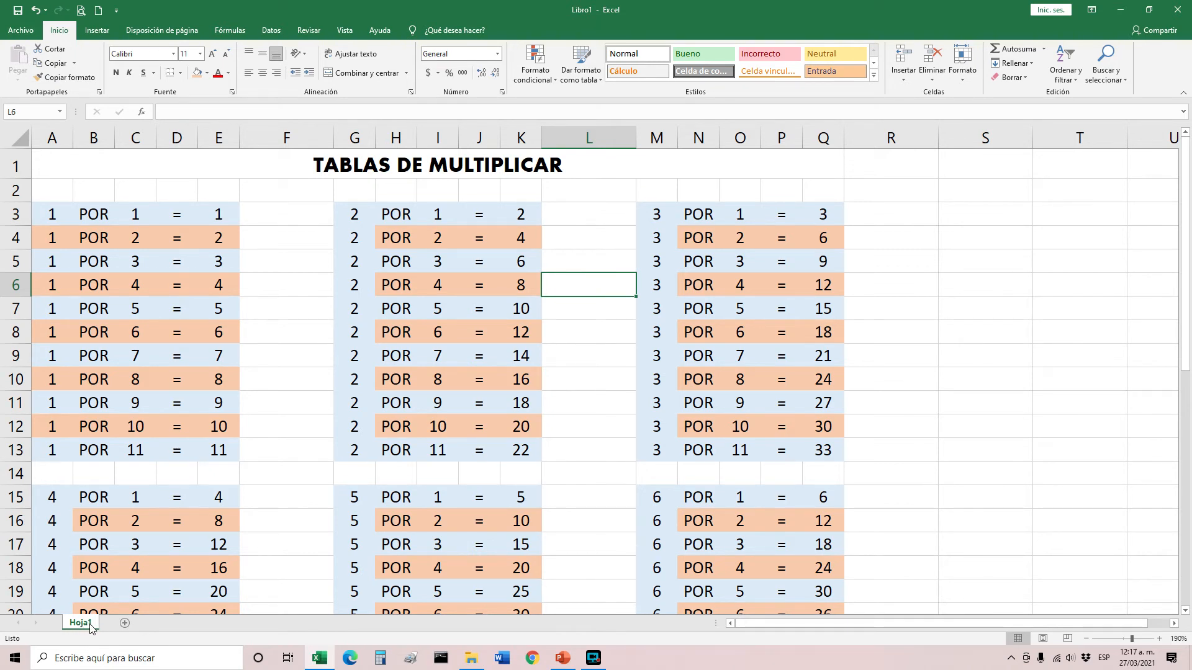
- Rename the sheet Hoja1 as Tabla1
right_click(91, 628)
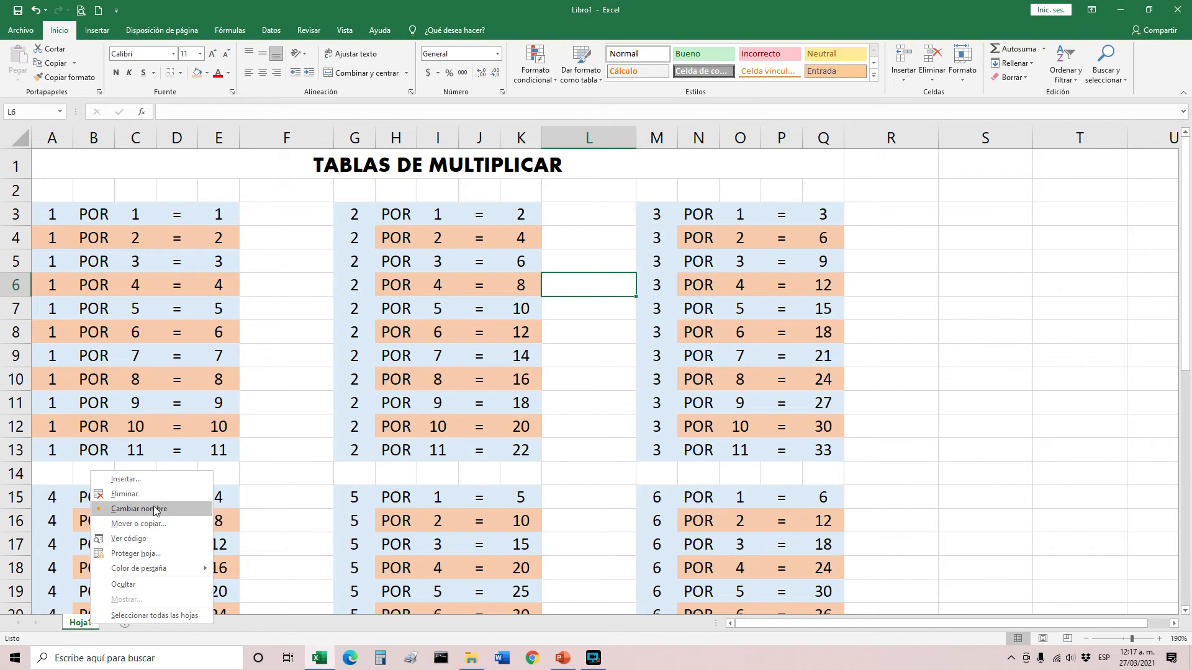
left_click(154, 508)
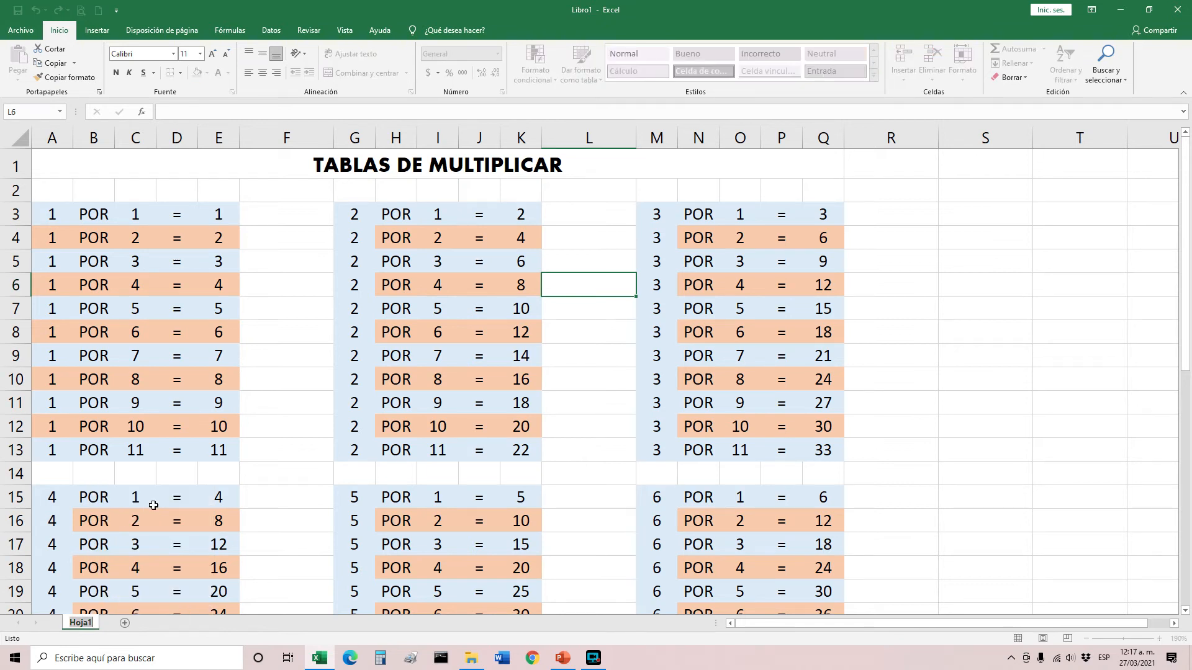
type("tA")
key("BackSpace")
key("BackSpace")
type("Tabla1")
left_click(153, 505)
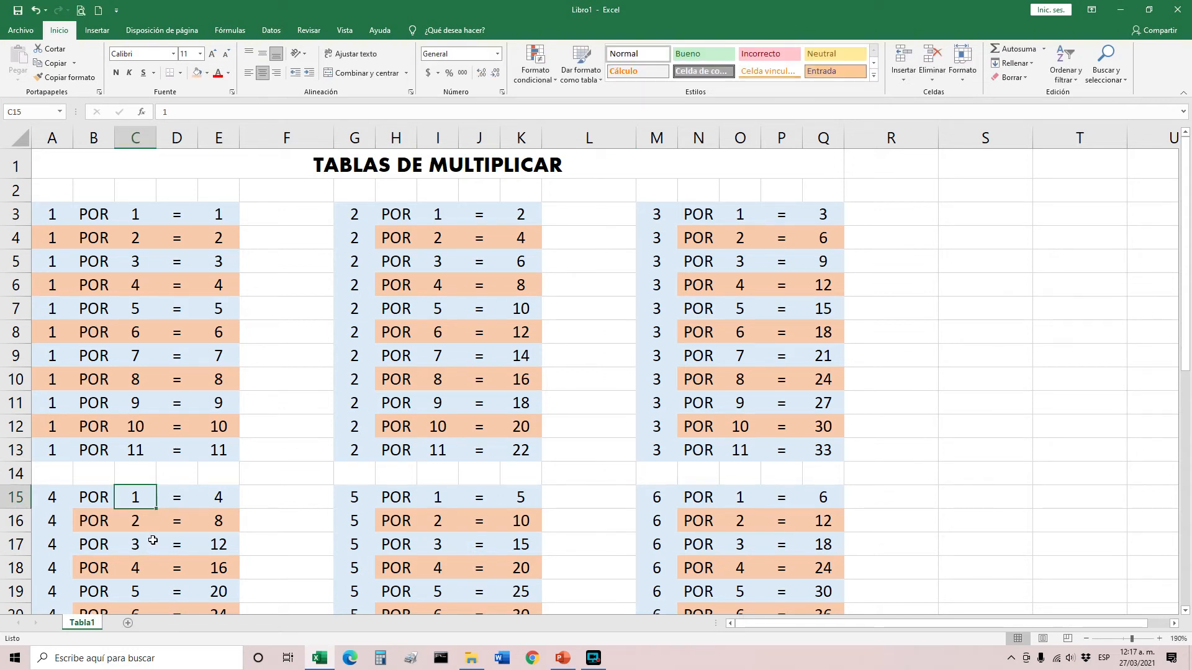
- Create a copy of the Tabla1 sheet at the end of the same workbook
right_click(89, 626)
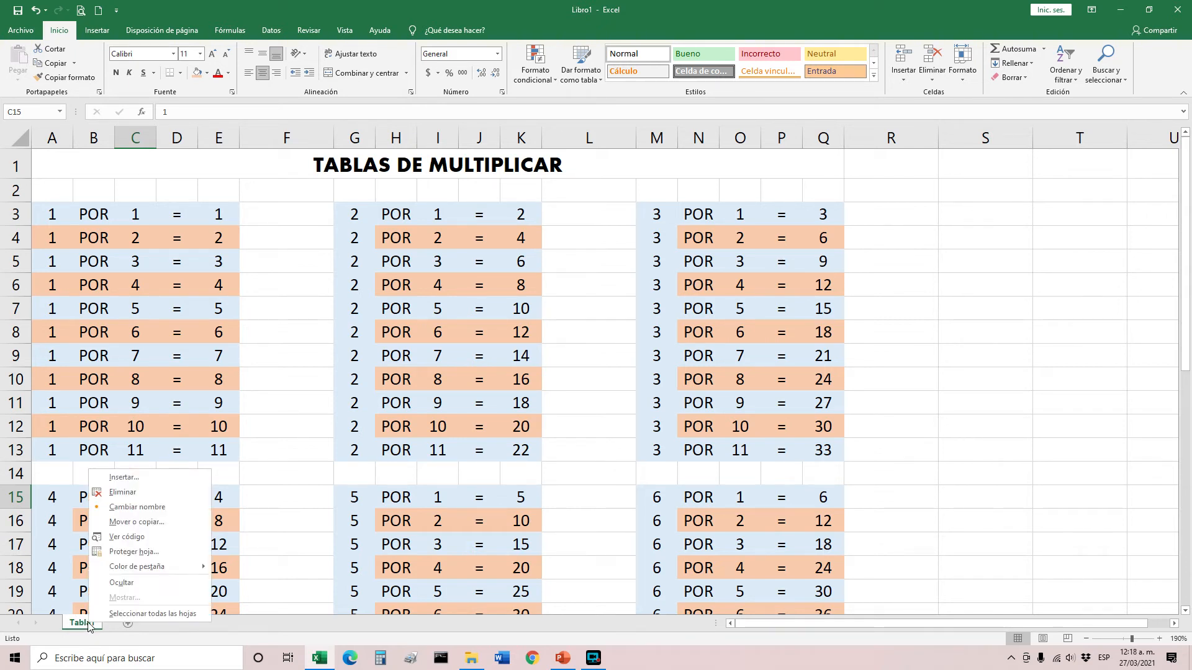
left_click(144, 525)
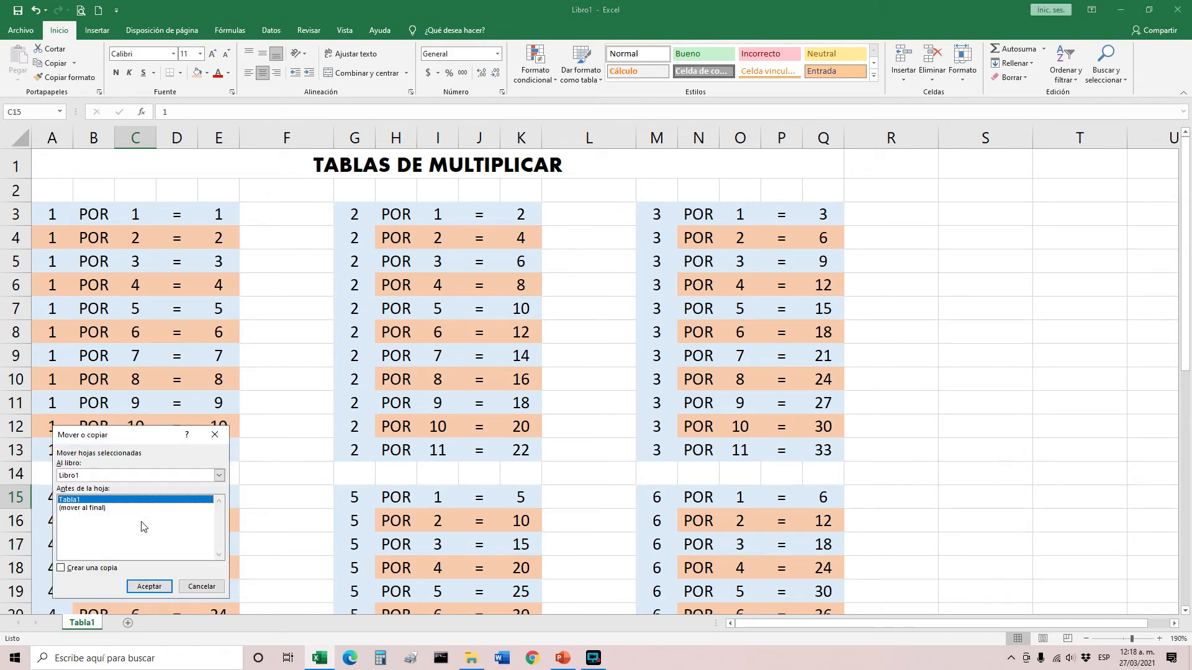
left_click(81, 509)
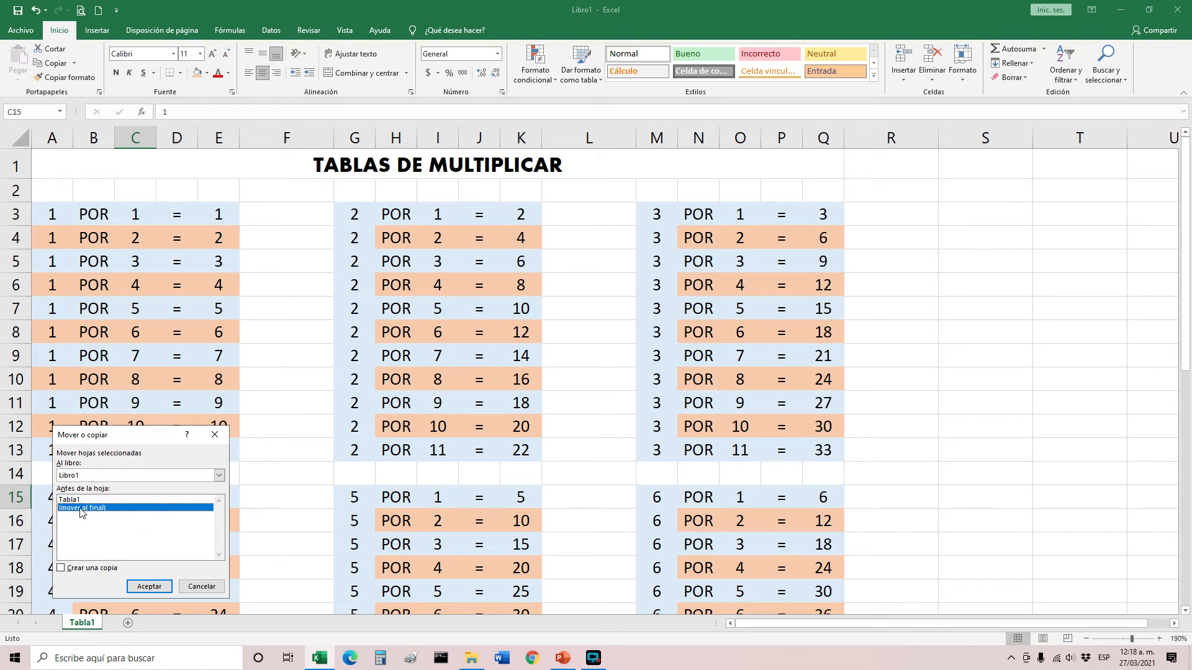
left_click(73, 572)
left_click(149, 586)
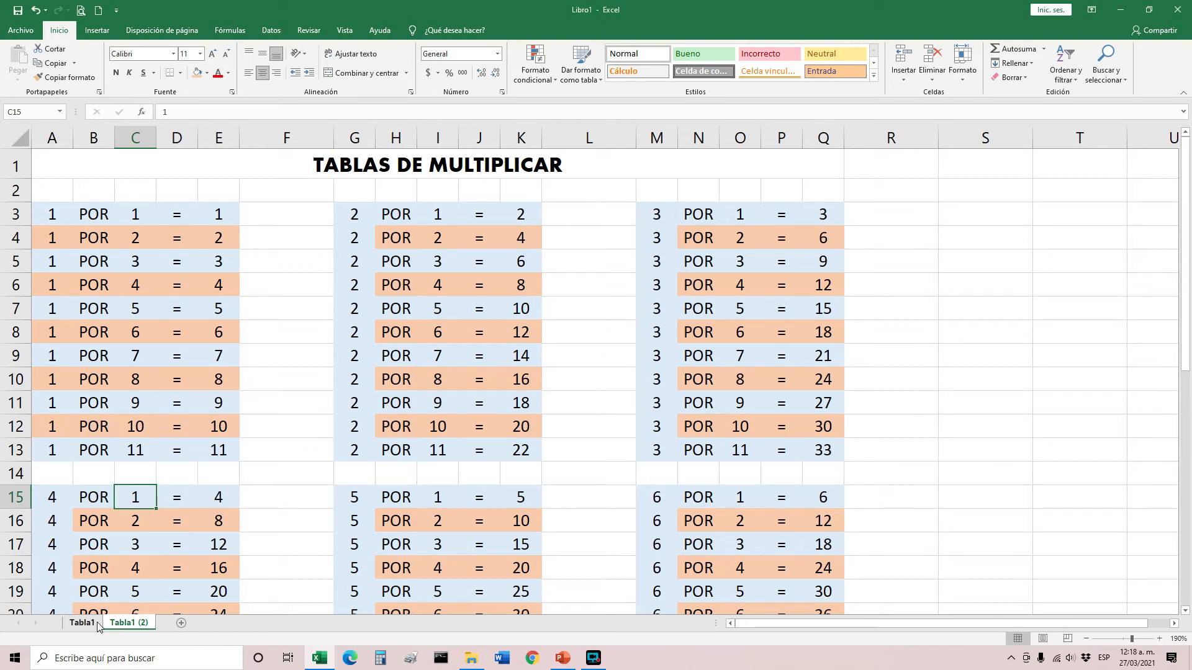
- Rename the copied sheet as Tabla2
right_click(136, 627)
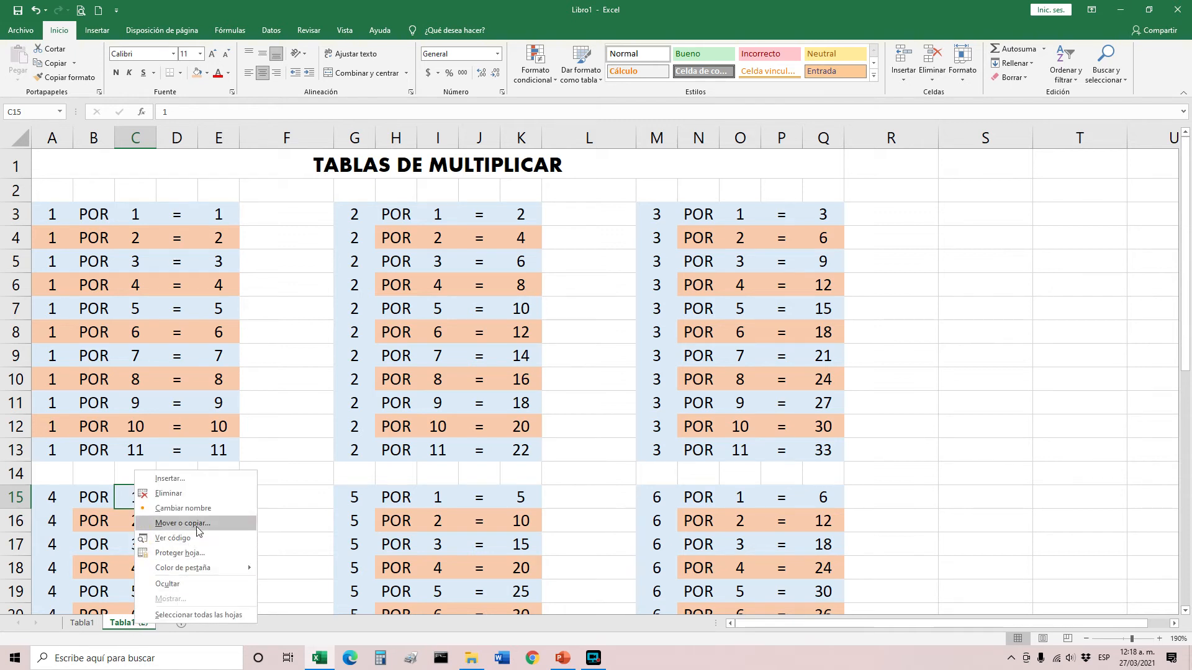
left_click(205, 509)
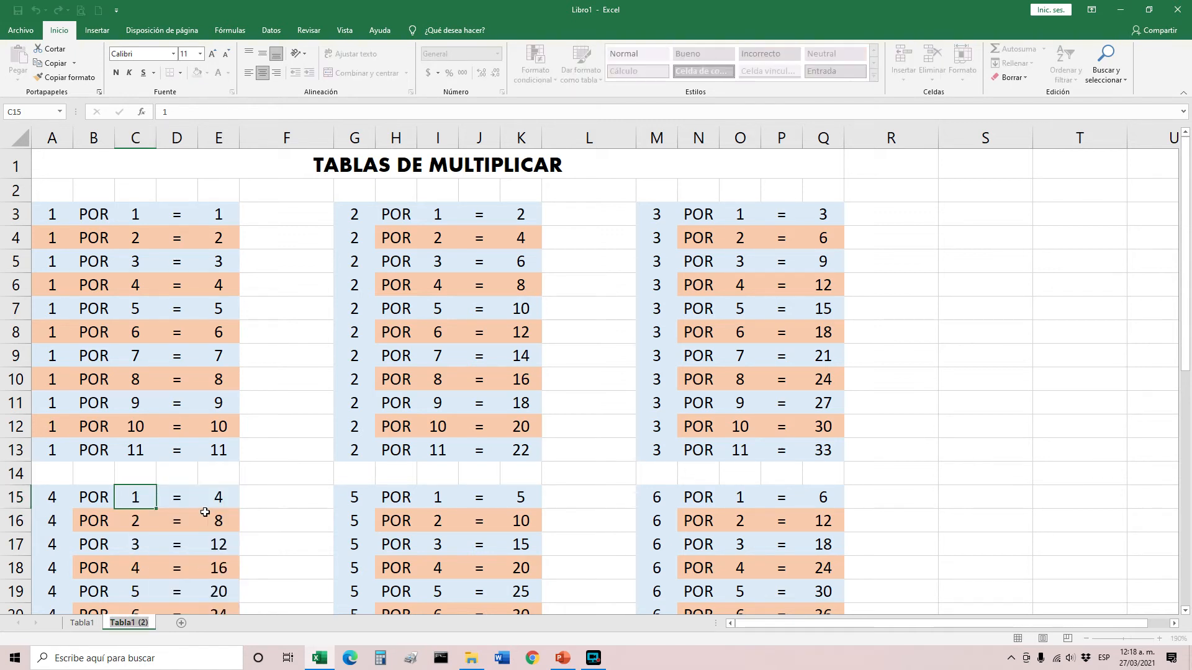
type("Tabla2")
key("Return")
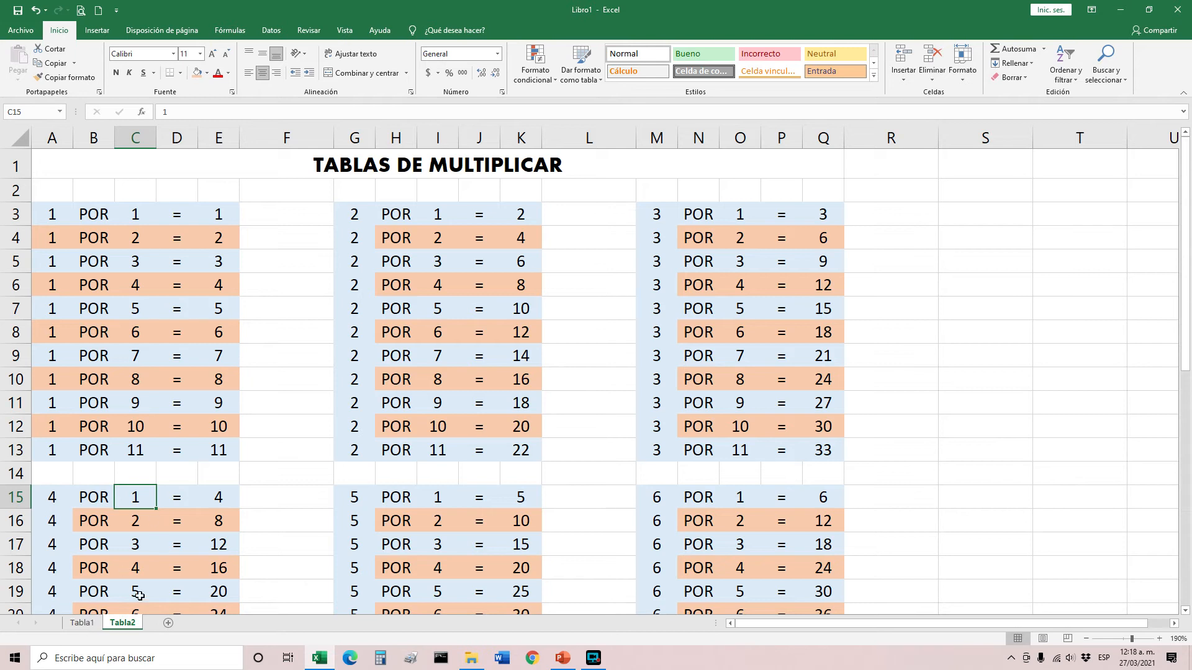
- Compare the two sheets, return to Tabla1 and examine both pages of its print preview
left_click(81, 623)
left_click(129, 626)
left_click(79, 625)
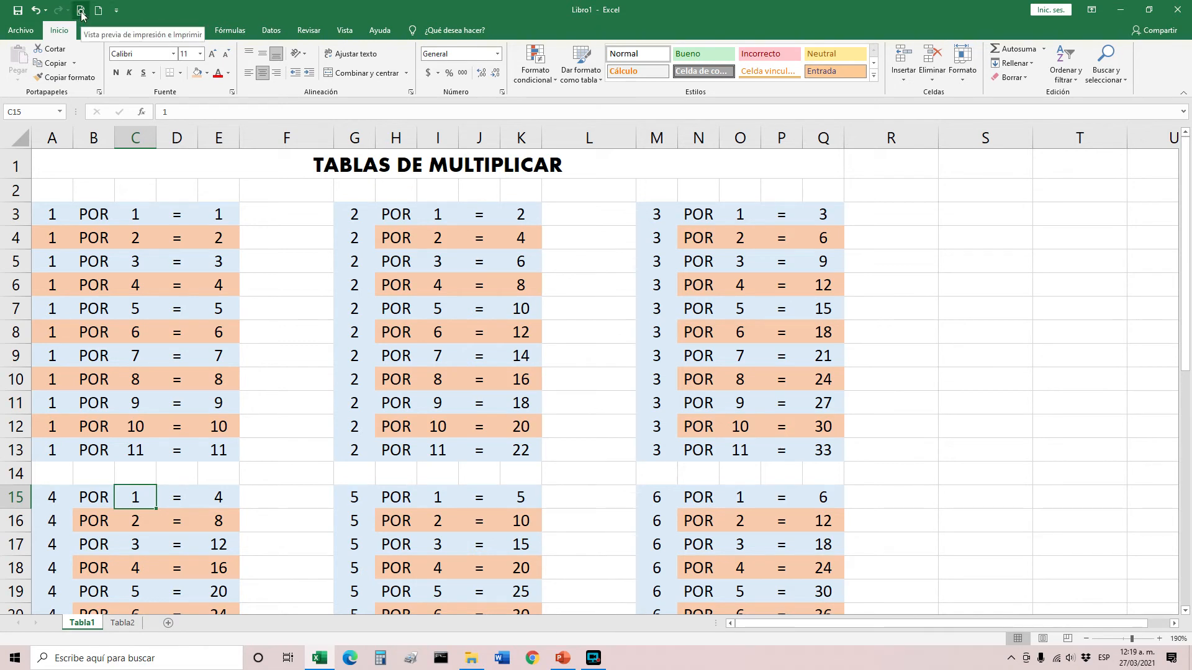
left_click(15, 33)
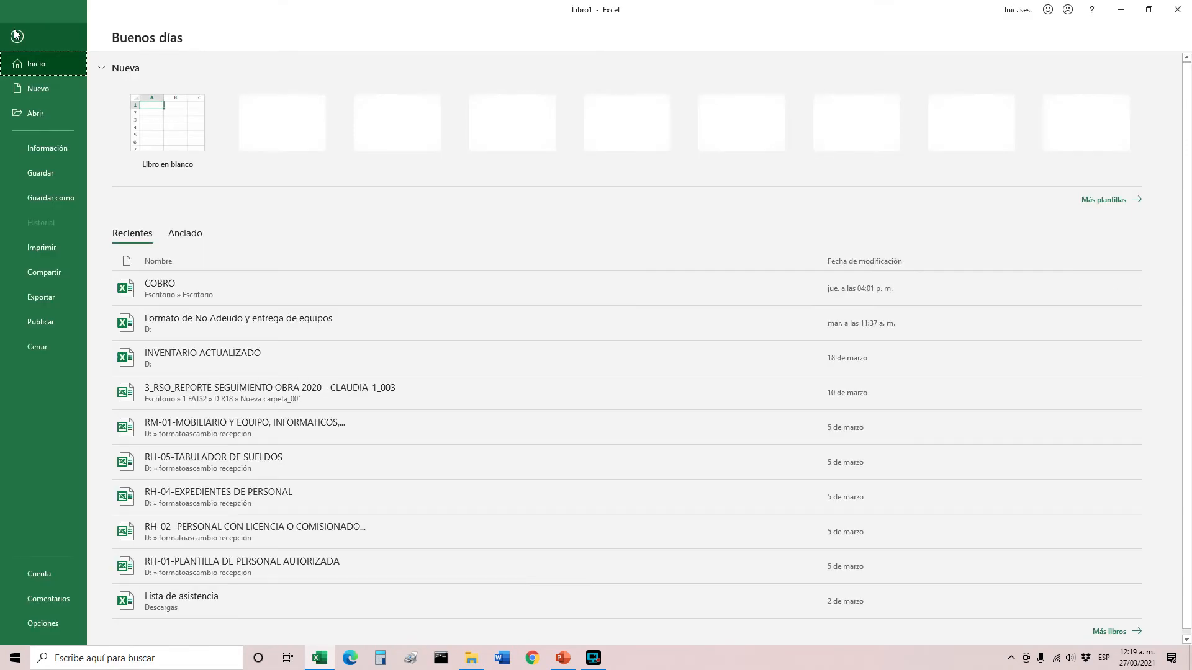
left_click(52, 248)
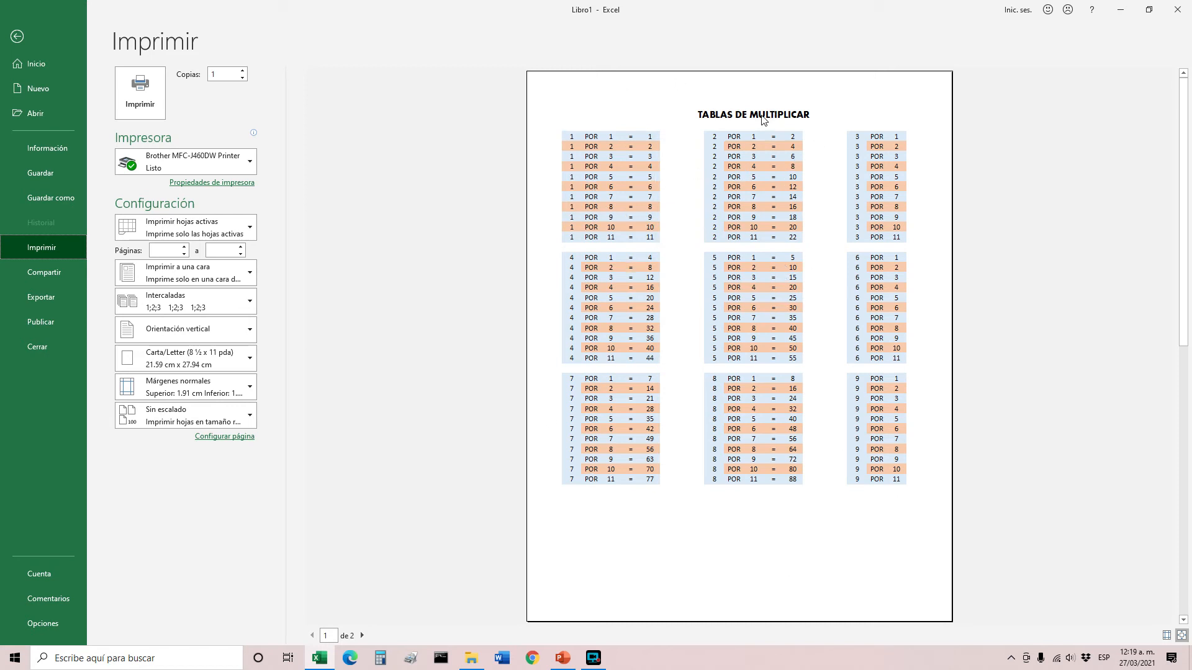
left_click(363, 637)
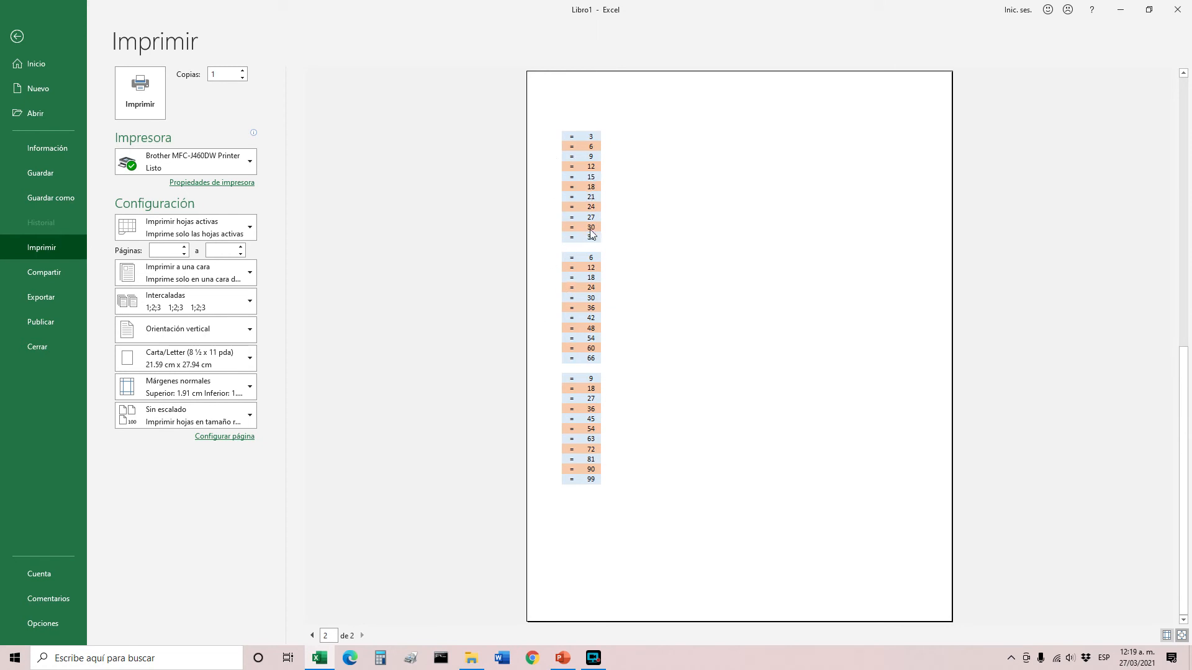
- Return to the first page of the print preview and go back to the Tabla1 sheet
left_click(311, 635)
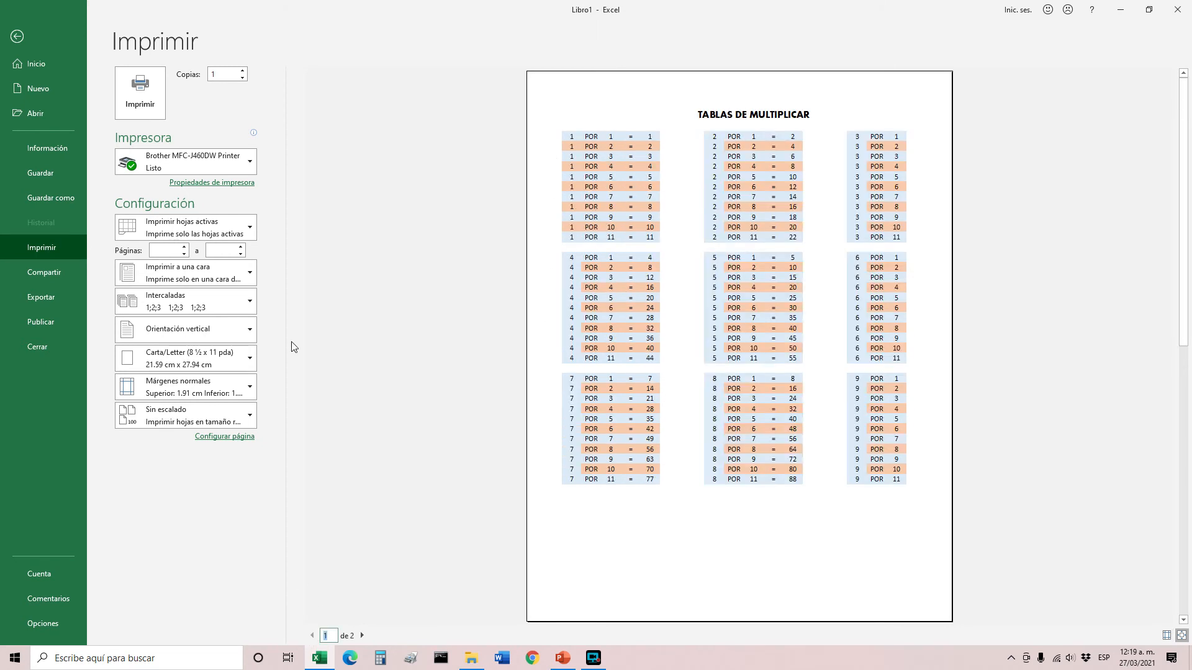
left_click(22, 39)
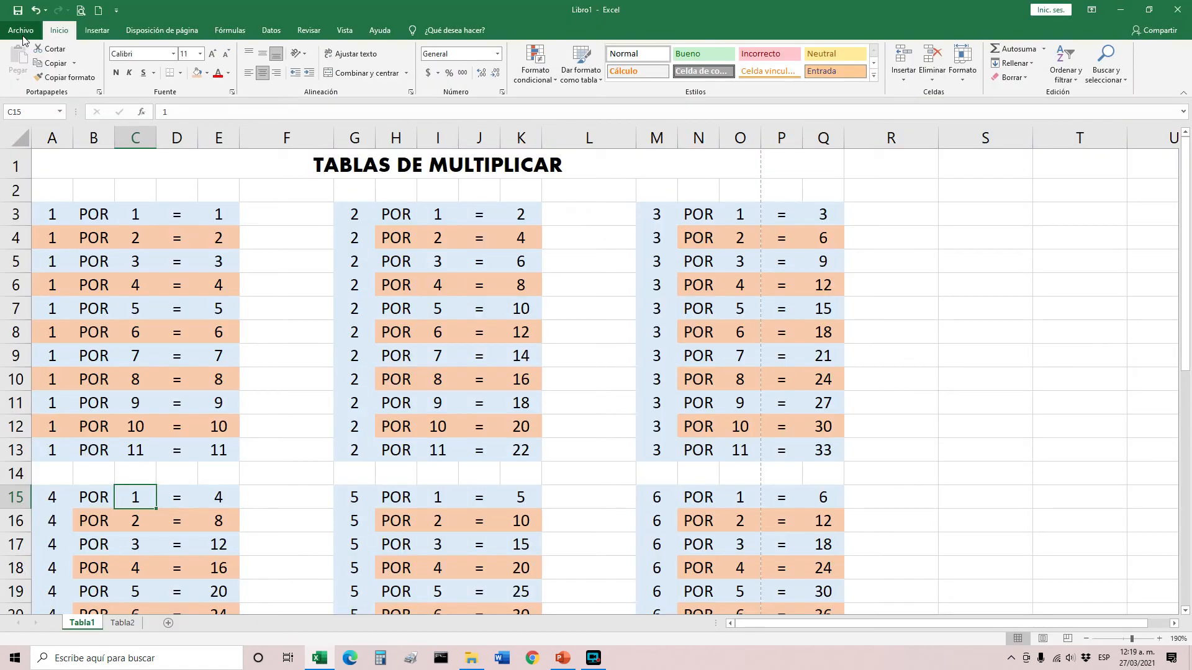
left_click(594, 386)
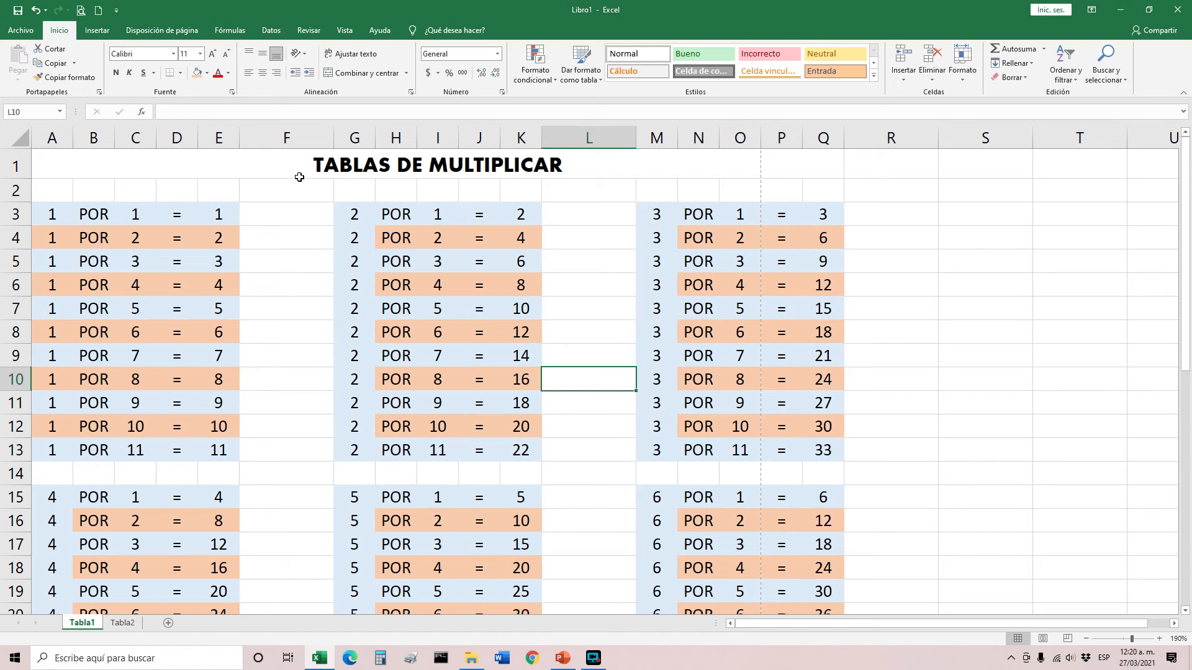
left_click(287, 137)
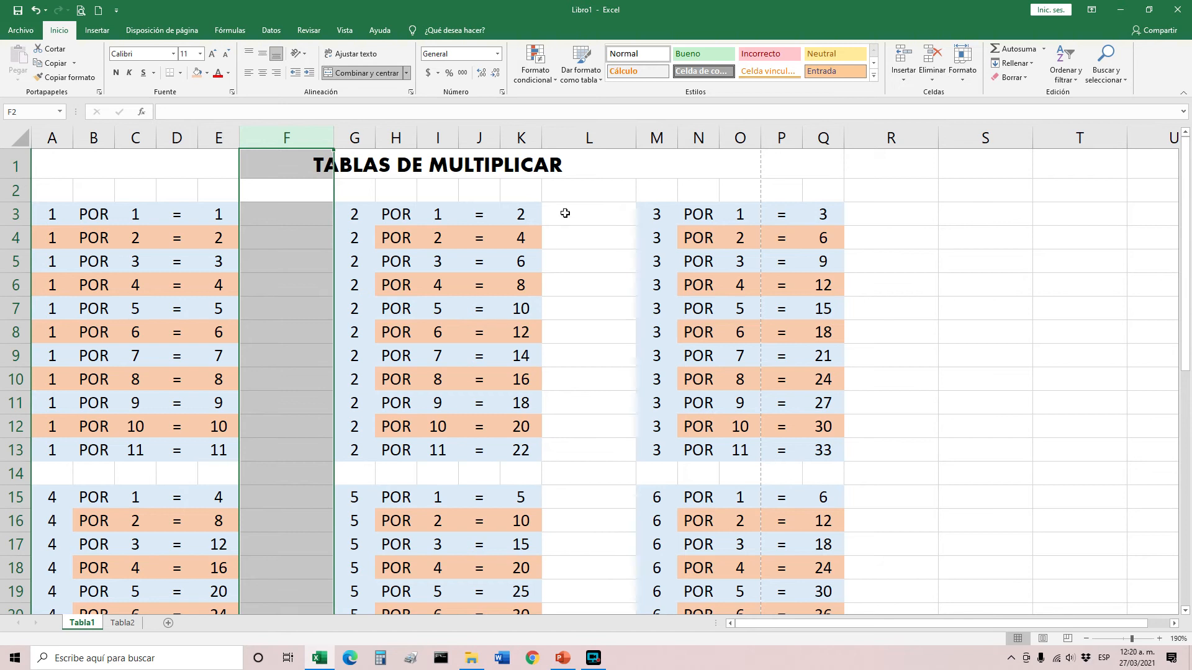
left_click(589, 138, "ctrl")
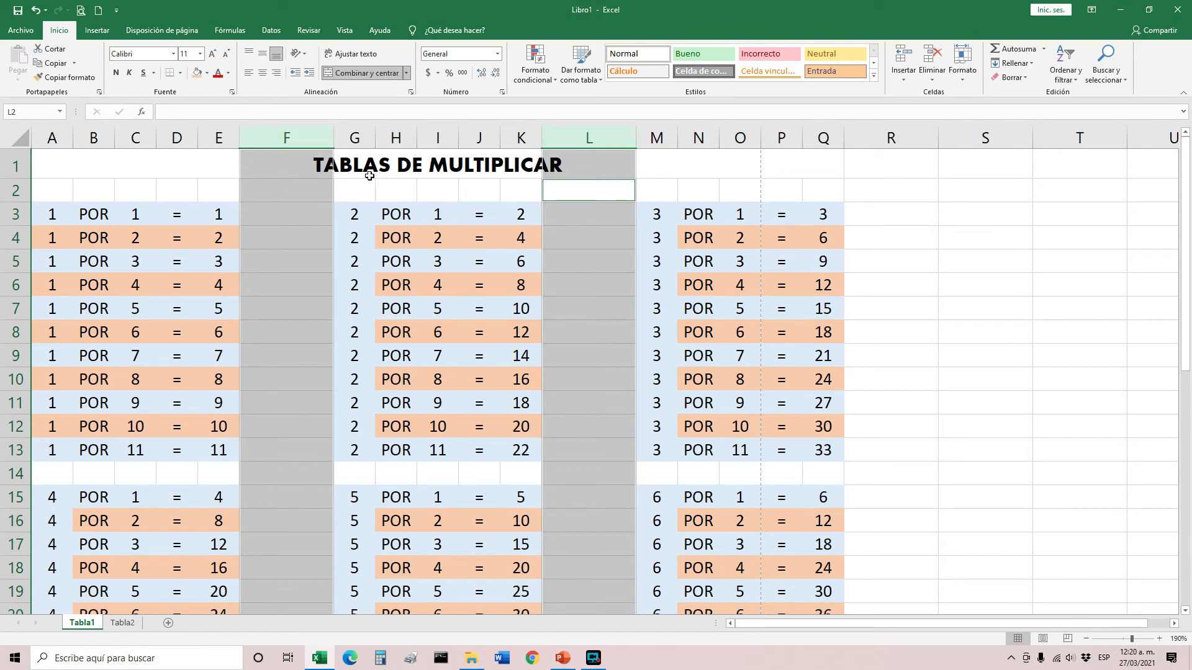
left_click(442, 260)
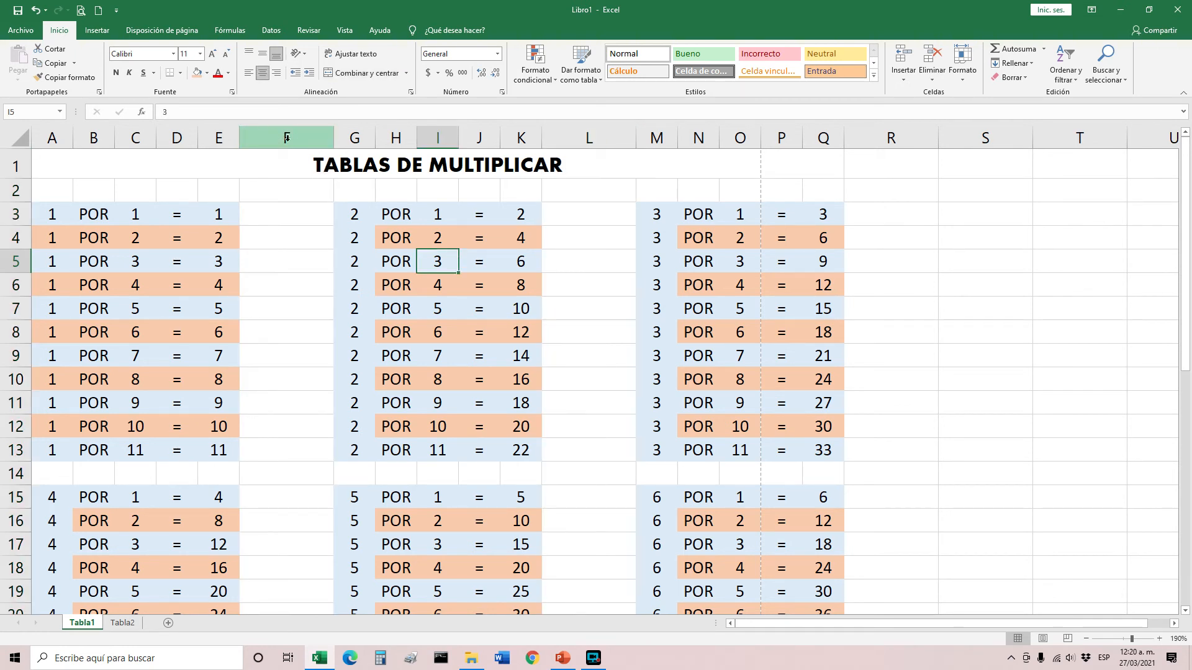
- Narrow spacer columns F and L together until column Q fits within the page-break line, and check the print preview
left_click(286, 137)
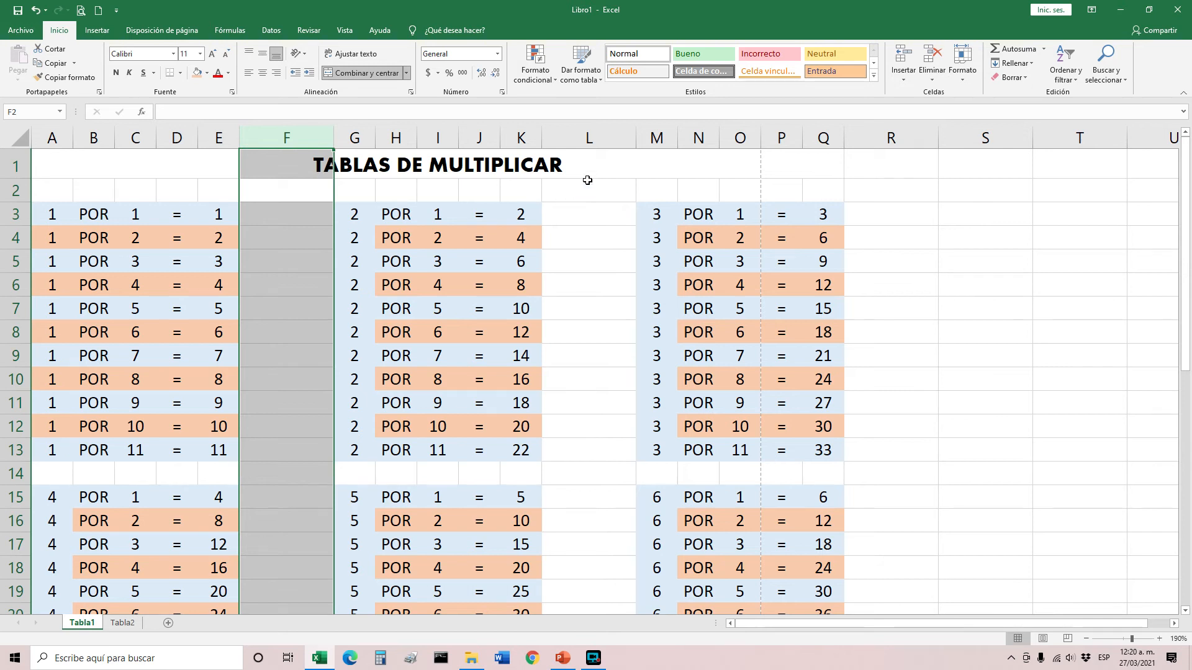
left_click(594, 137, "ctrl")
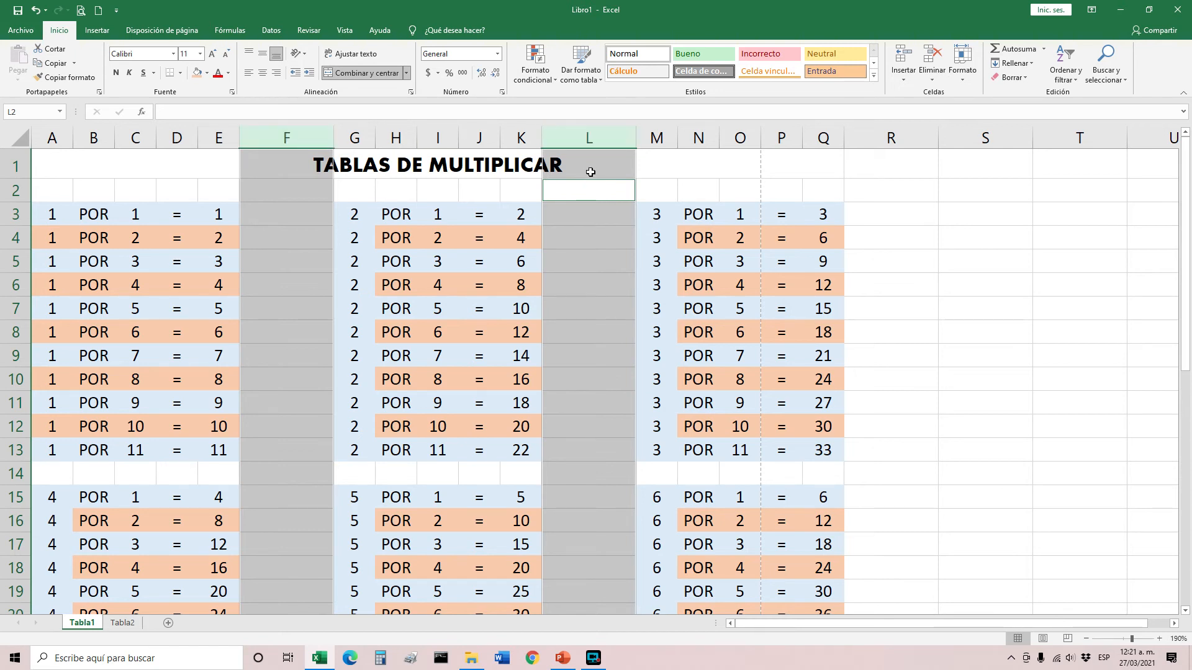
left_click_drag(636, 139, 597, 138)
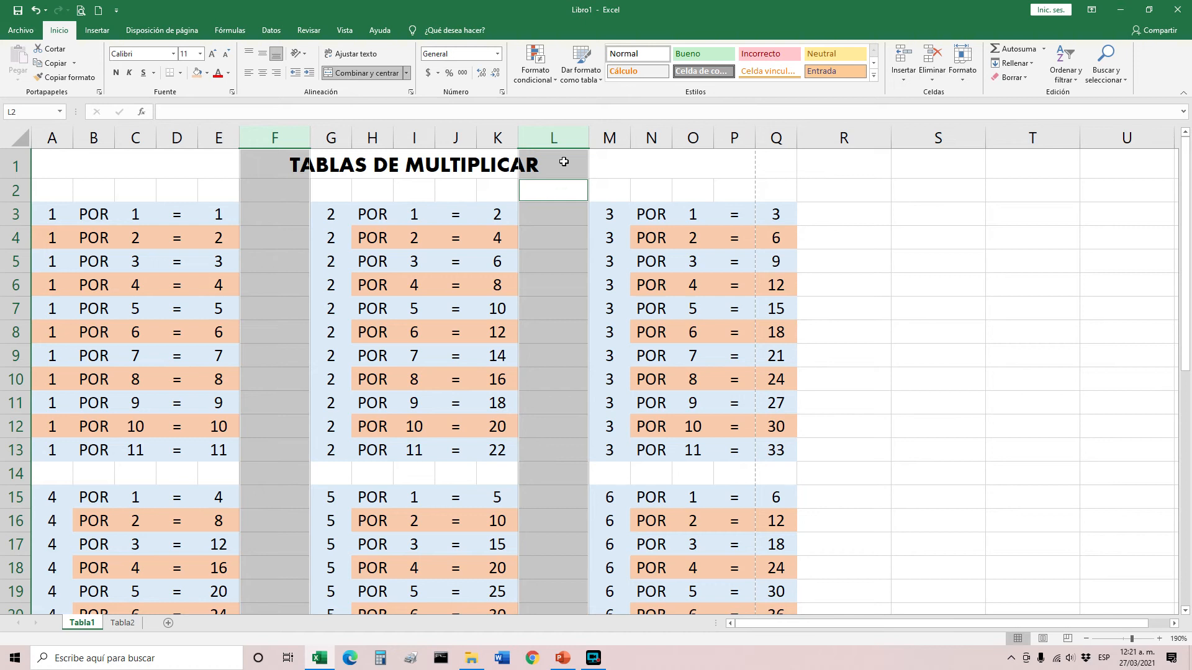
left_click_drag(589, 138, 583, 138)
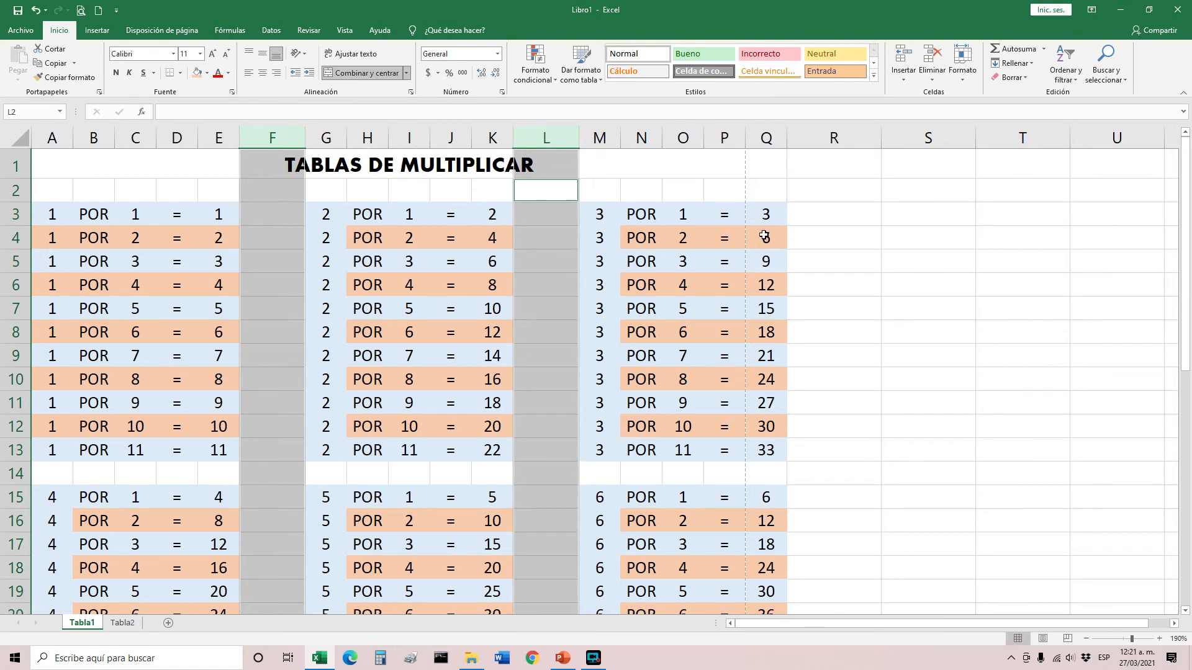
left_click_drag(579, 138, 570, 138)
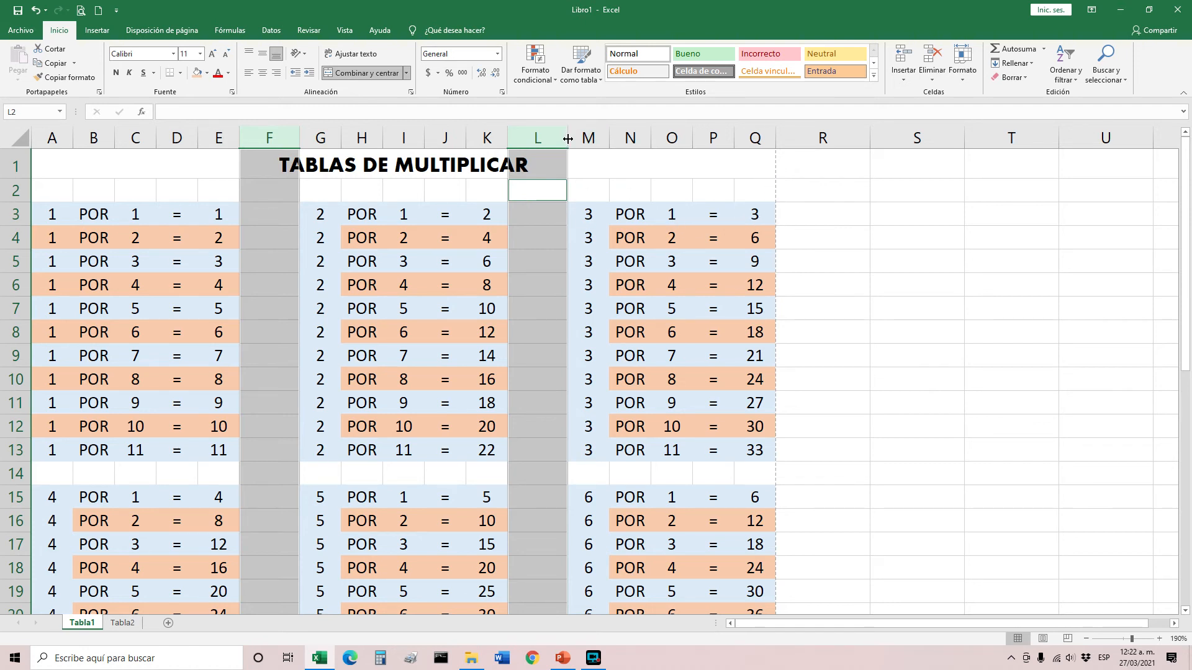
left_click_drag(566, 138, 587, 139)
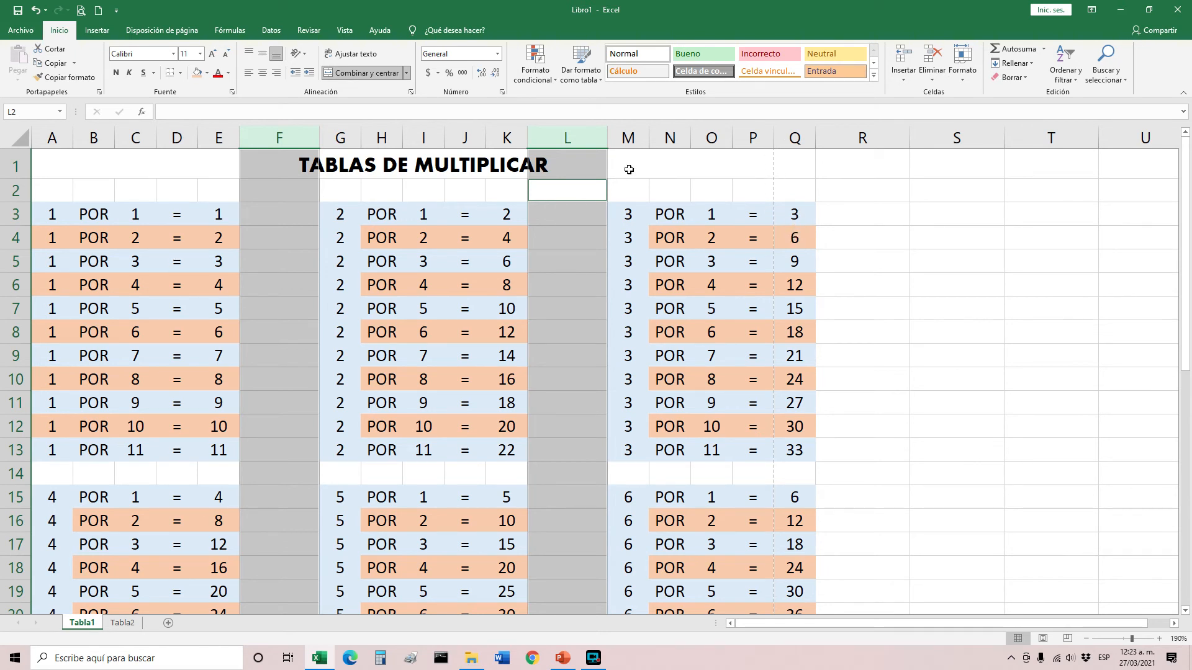
left_click_drag(606, 137, 570, 137)
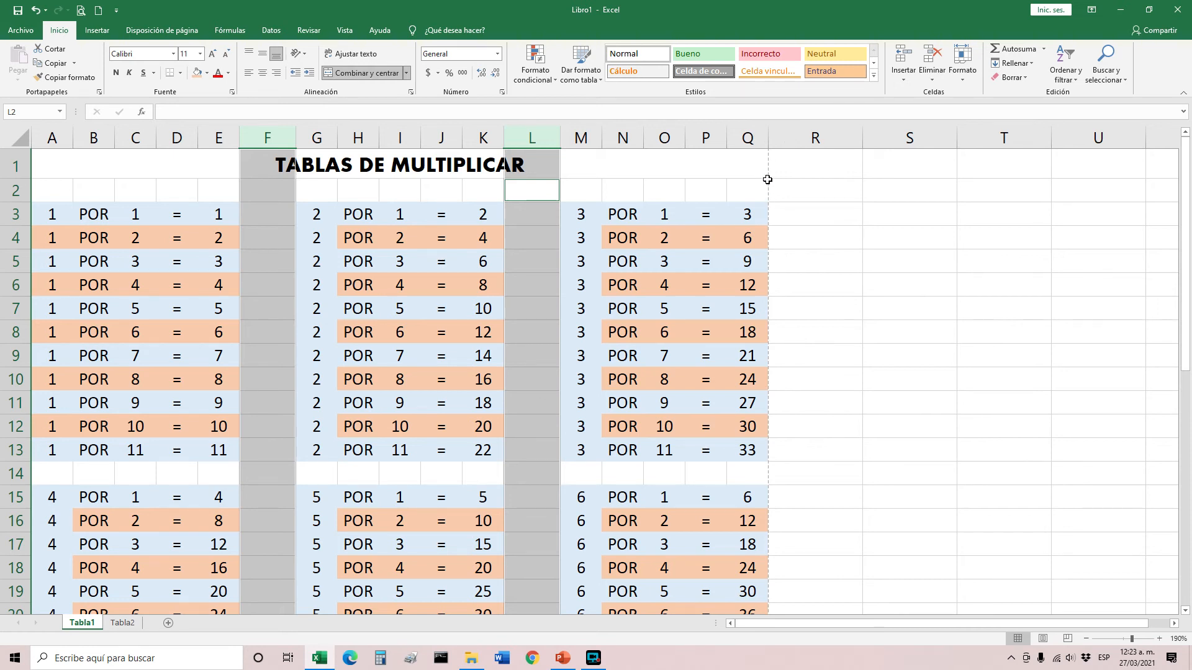
left_click(622, 215)
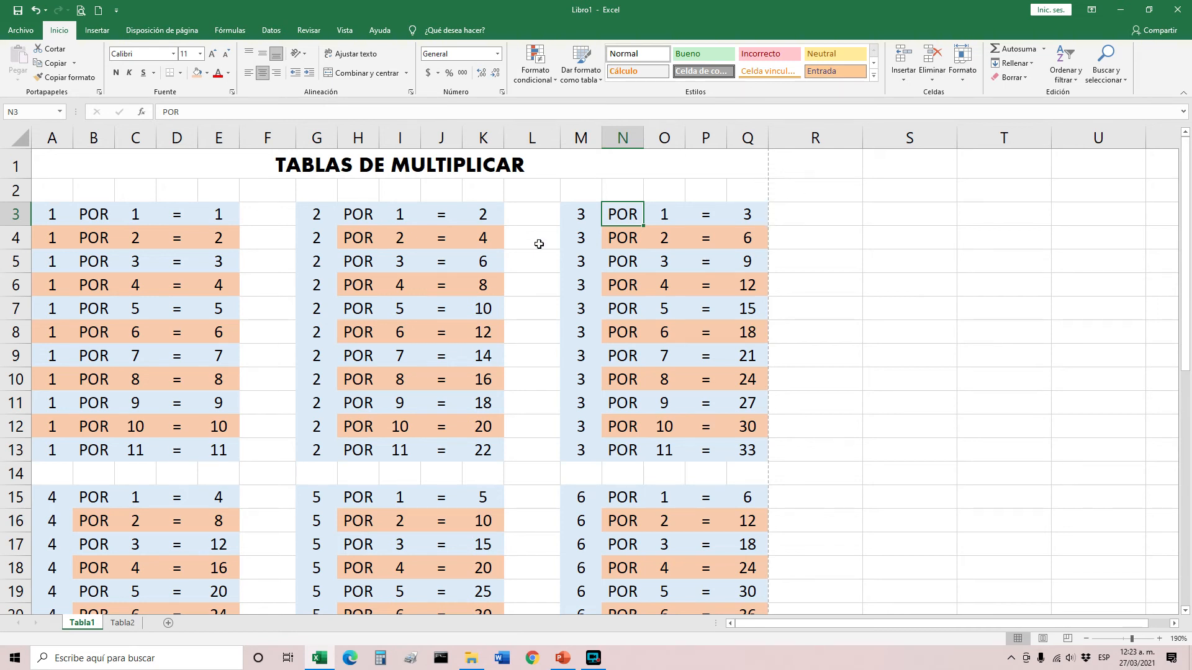
left_click(80, 11)
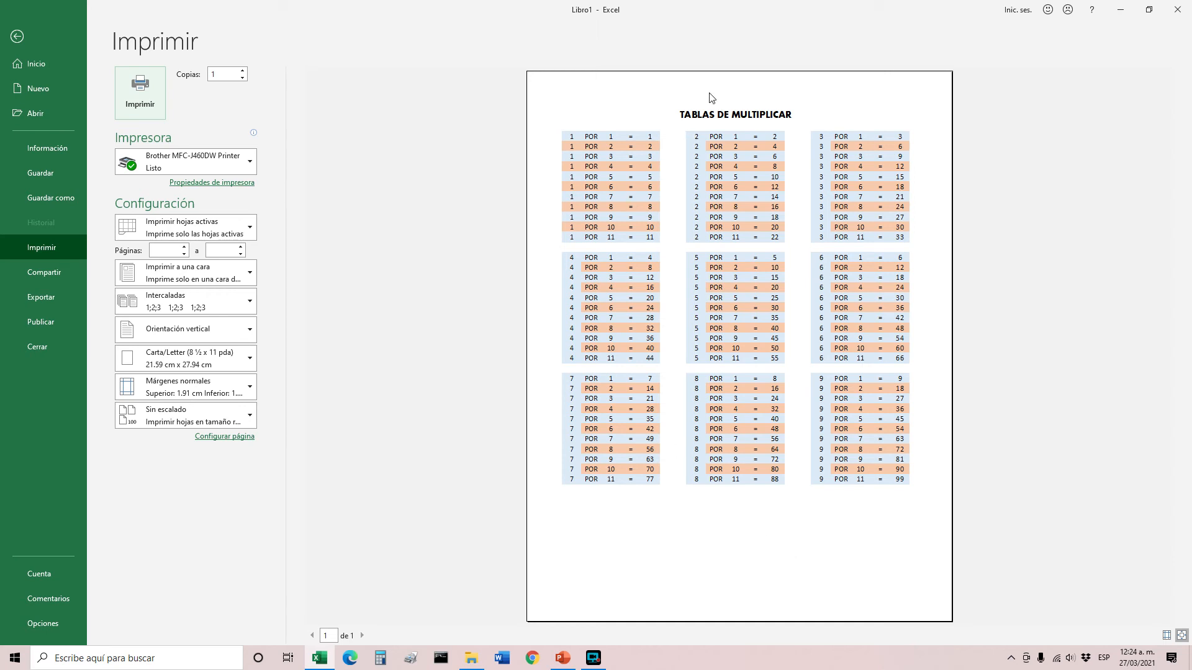
left_click(17, 37)
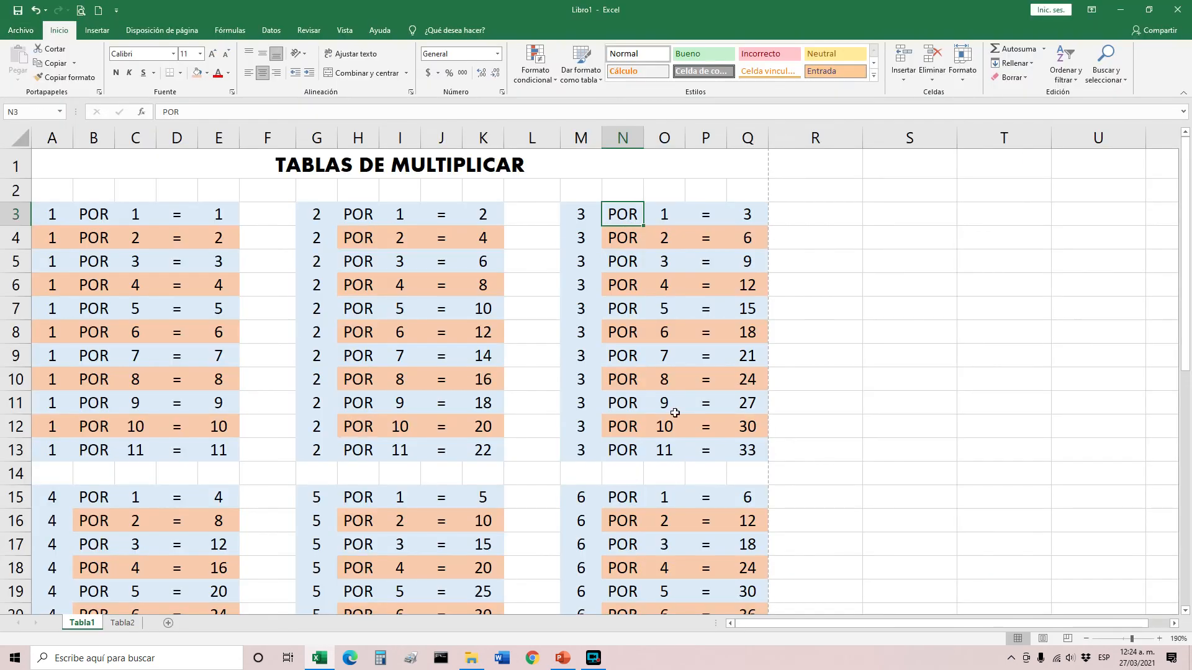
- Examine the whole Tabla1 sheet and its page-break lines at 80% zoom, and return to a close view at 240%
left_click(1086, 638)
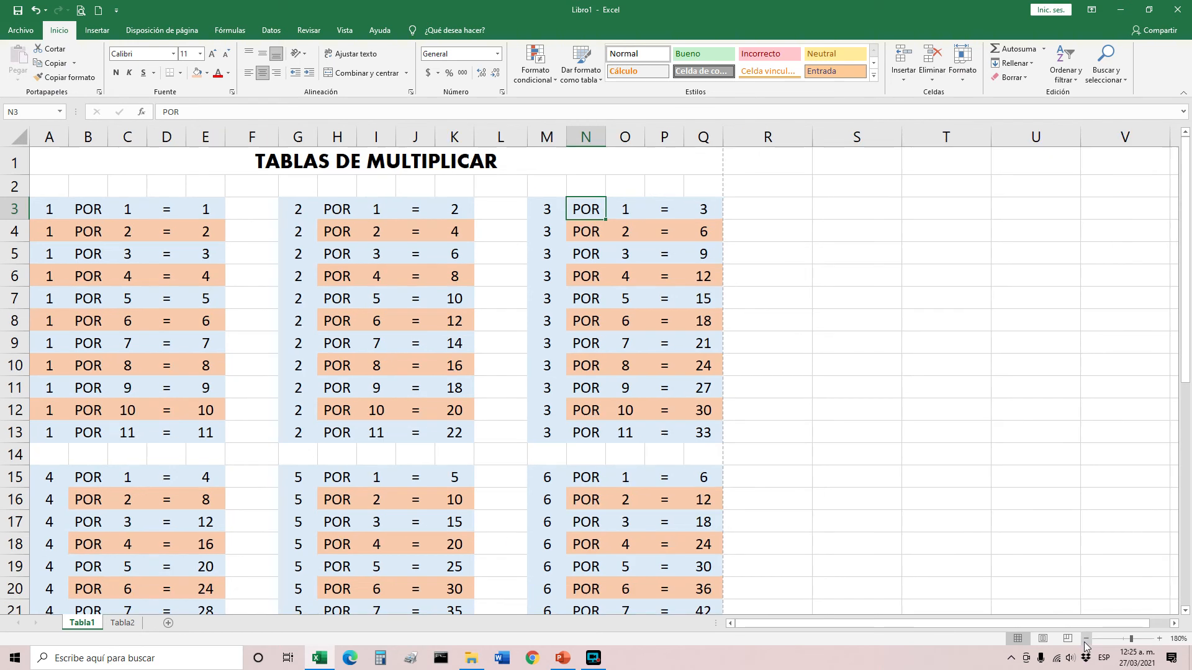
left_click(1086, 639)
left_click(1086, 639)
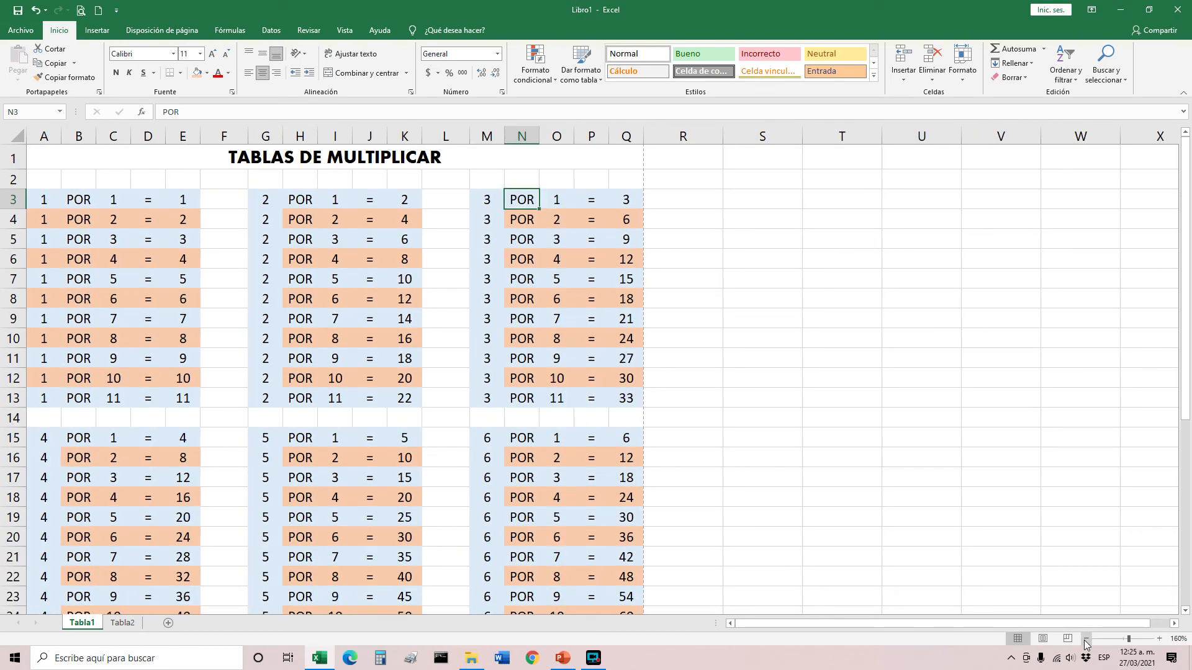
left_click(1085, 639)
left_click(1085, 638)
left_click(1086, 638)
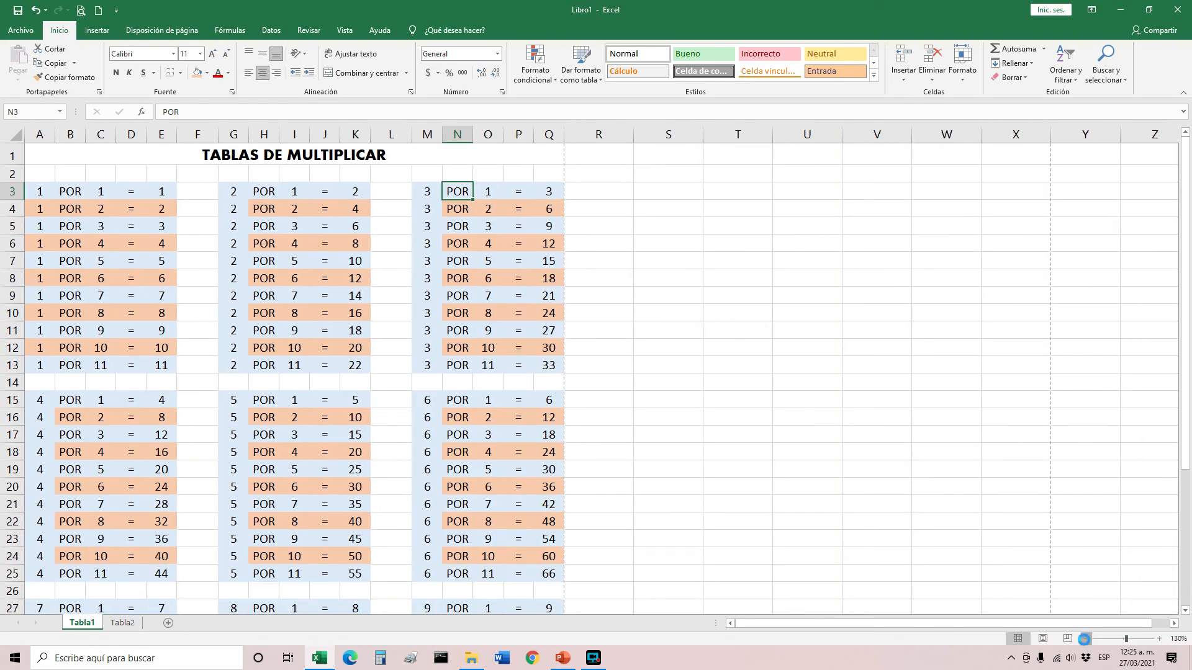
left_click(1085, 639)
left_click(1086, 639)
left_click(1086, 638)
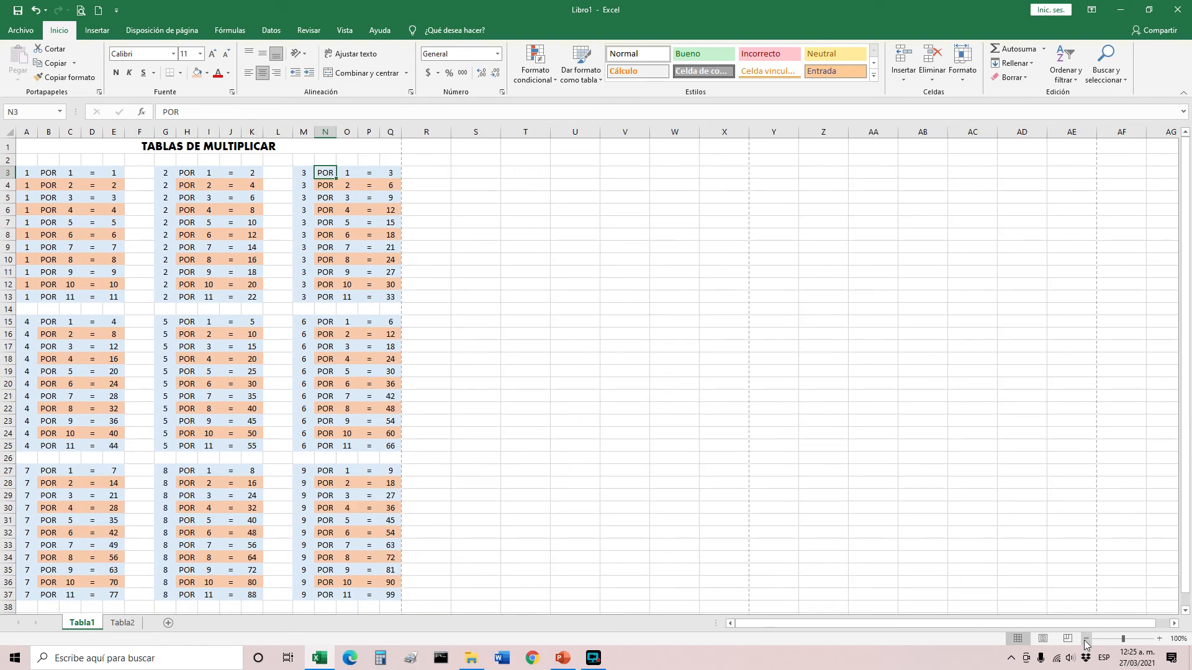
left_click(1086, 639)
left_click(1086, 639)
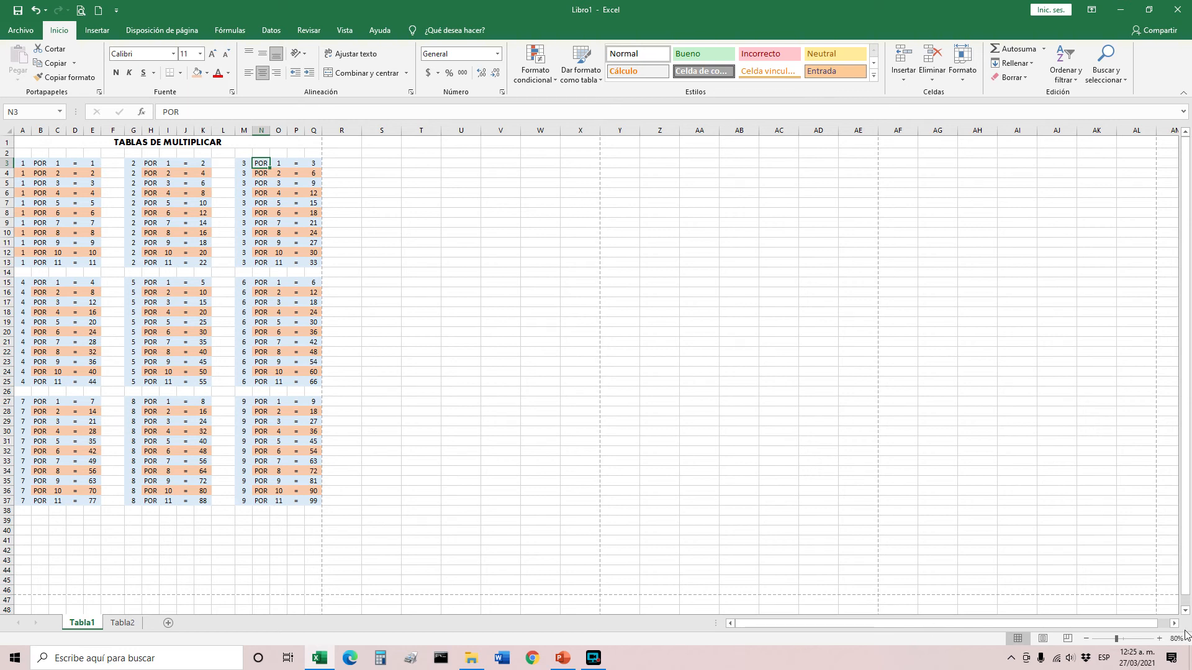
left_click(1159, 639)
left_click(1159, 640)
left_click(1160, 640)
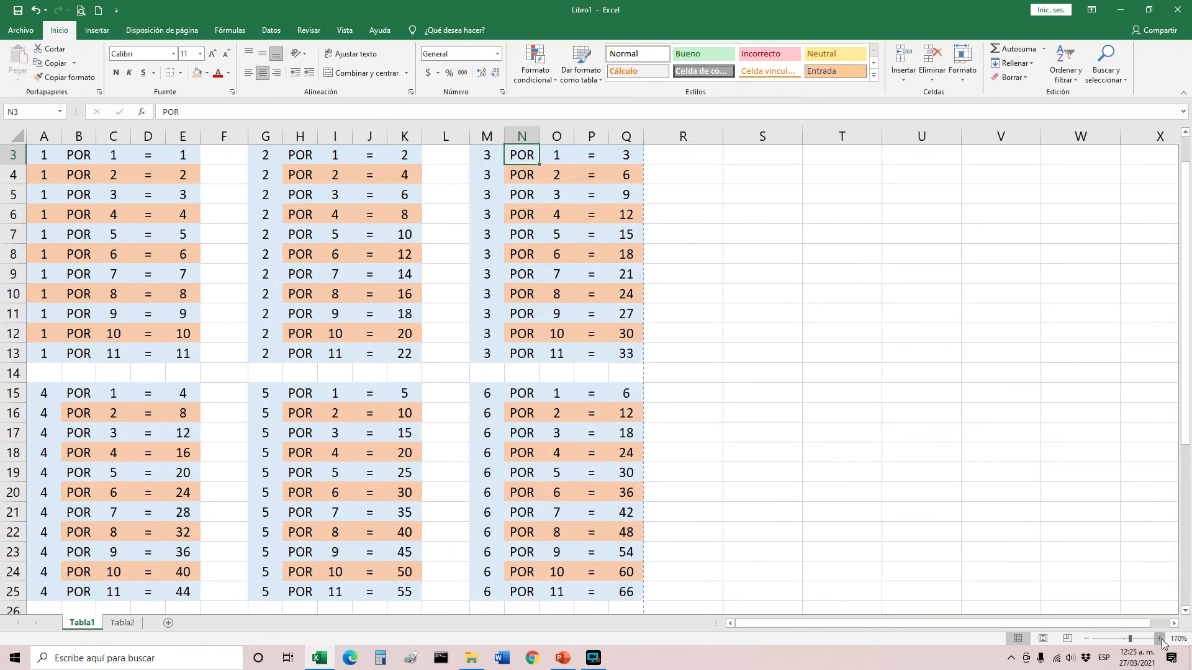
left_click(1160, 639)
left_click(1159, 639)
left_click(1160, 640)
left_click(1160, 639)
left_click(1160, 639)
left_click(1159, 639)
scroll(389, 471, "up", 1)
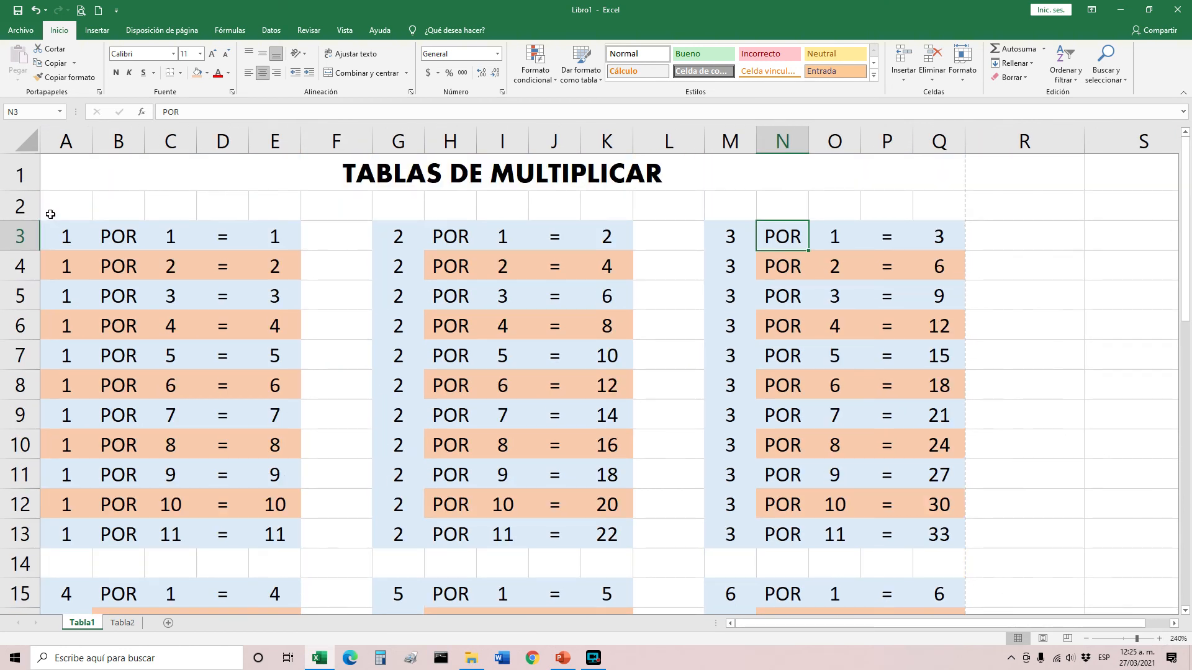
left_click_drag(67, 142, 937, 143)
left_click(866, 228)
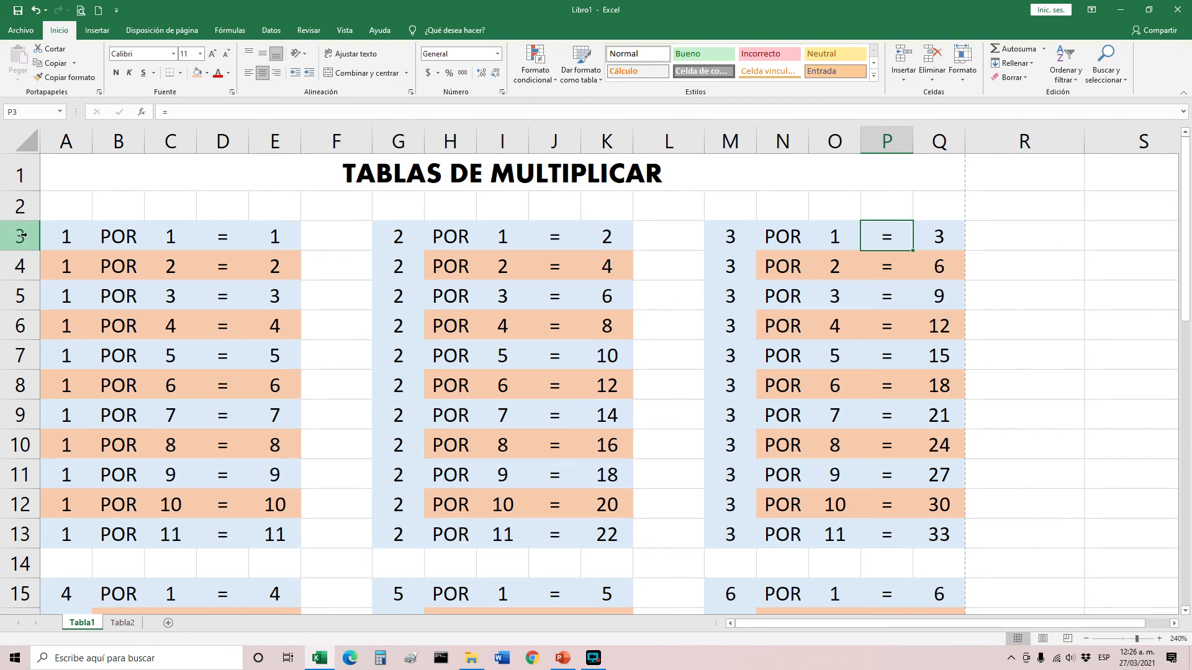
left_click_drag(22, 234, 30, 531)
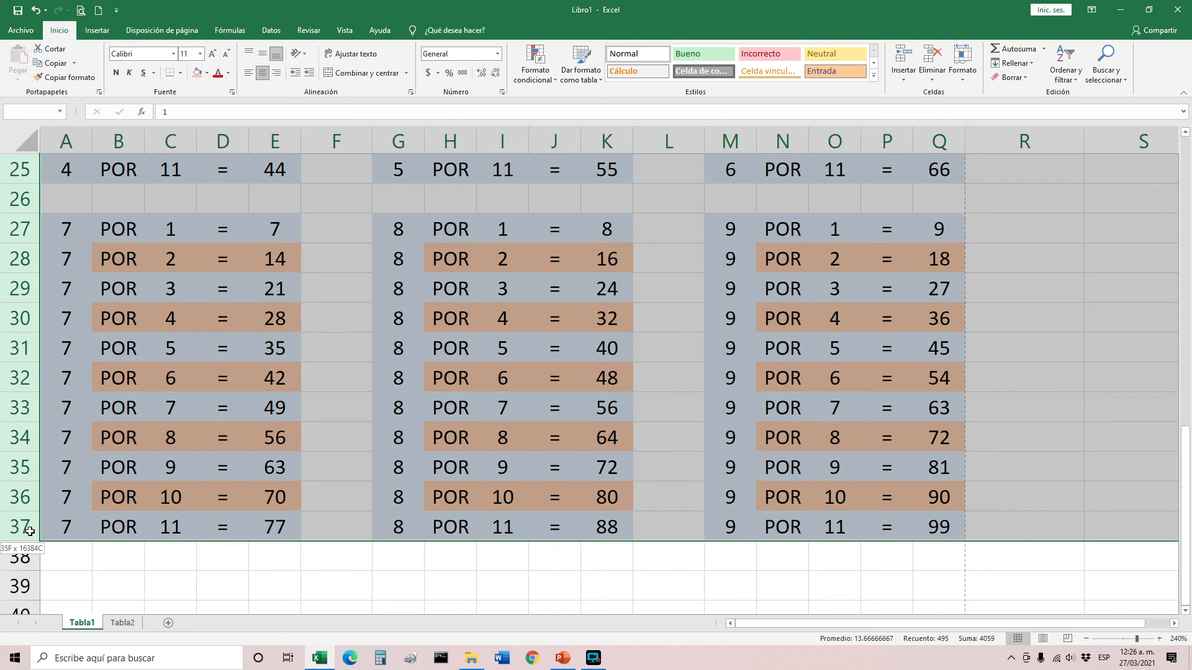
left_click_drag(30, 531, 21, 530)
scroll(20, 527, "up", 8)
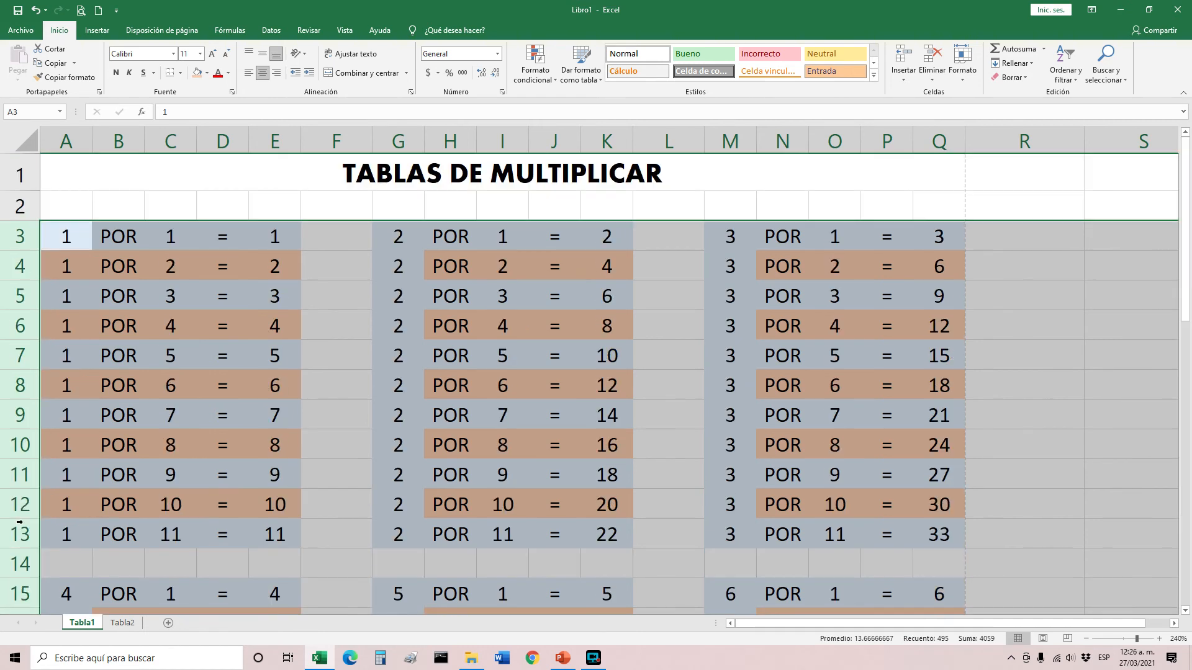
left_click(21, 236)
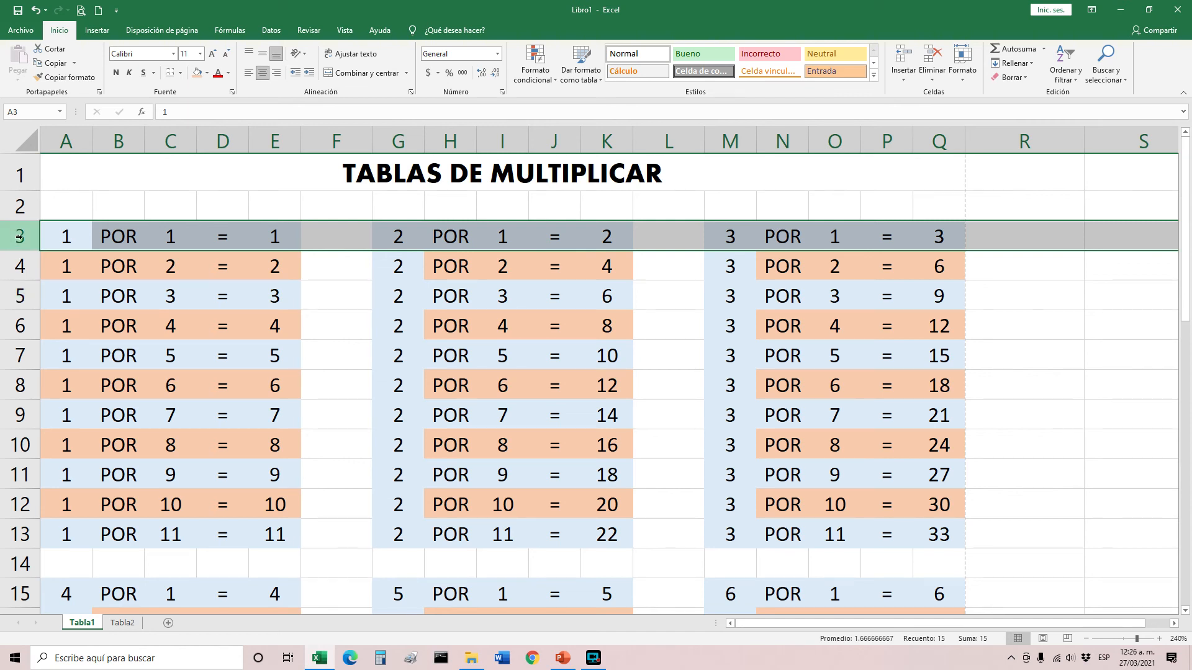
- Increase the height of rows 3 to 37 together and check where the tables end on the sheet
left_click_drag(19, 235, 23, 237)
left_click_drag(22, 239, 23, 524)
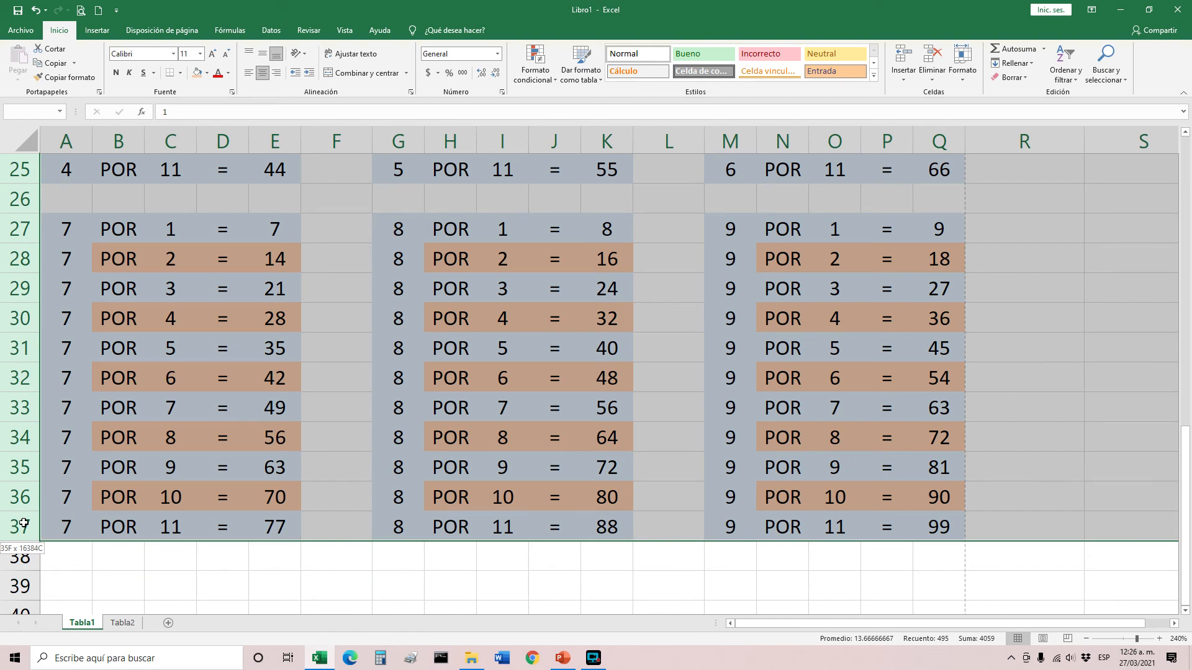
left_click_drag(24, 525, 20, 525)
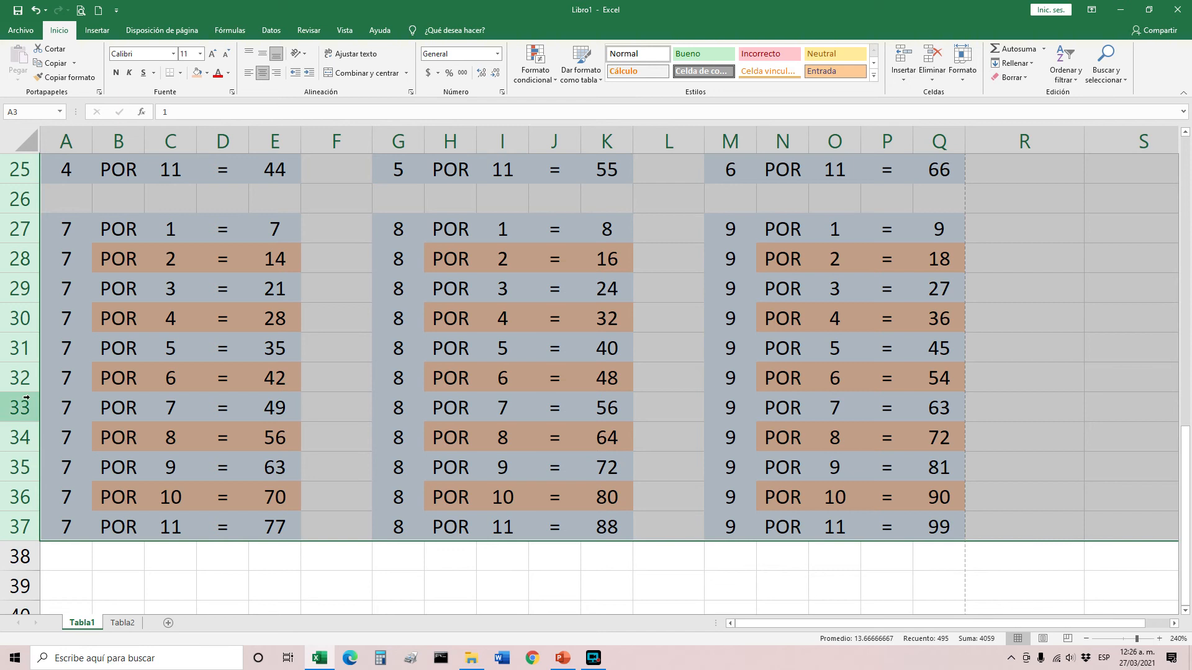
scroll(22, 301, "down", 2)
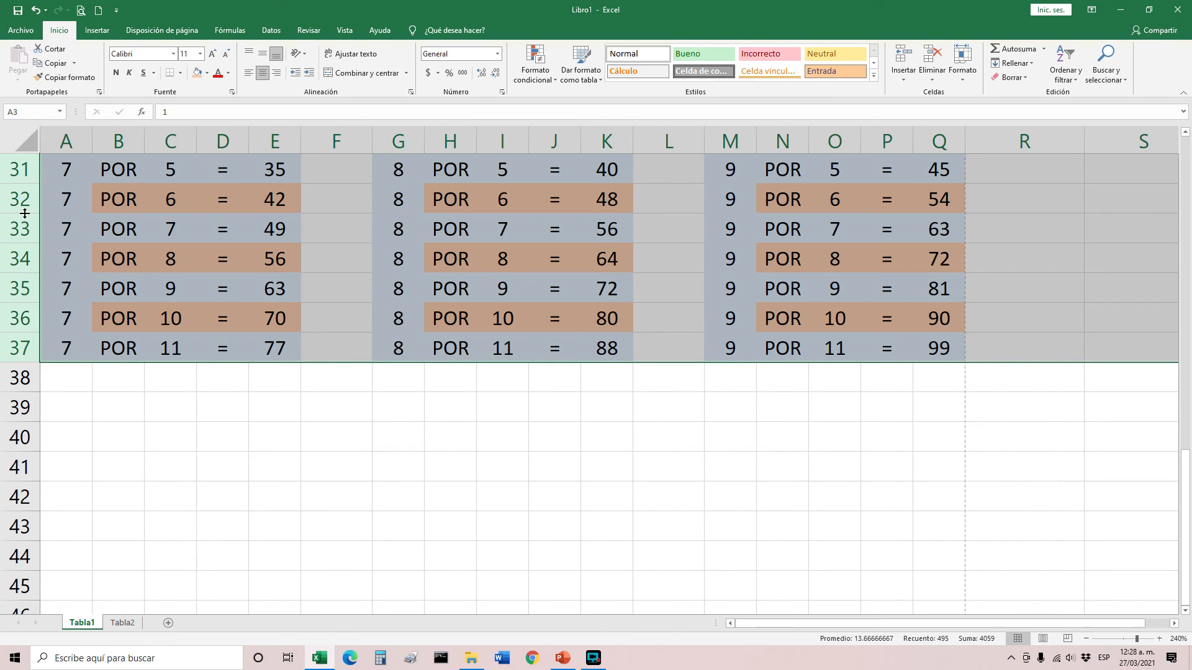
left_click_drag(25, 213, 25, 213)
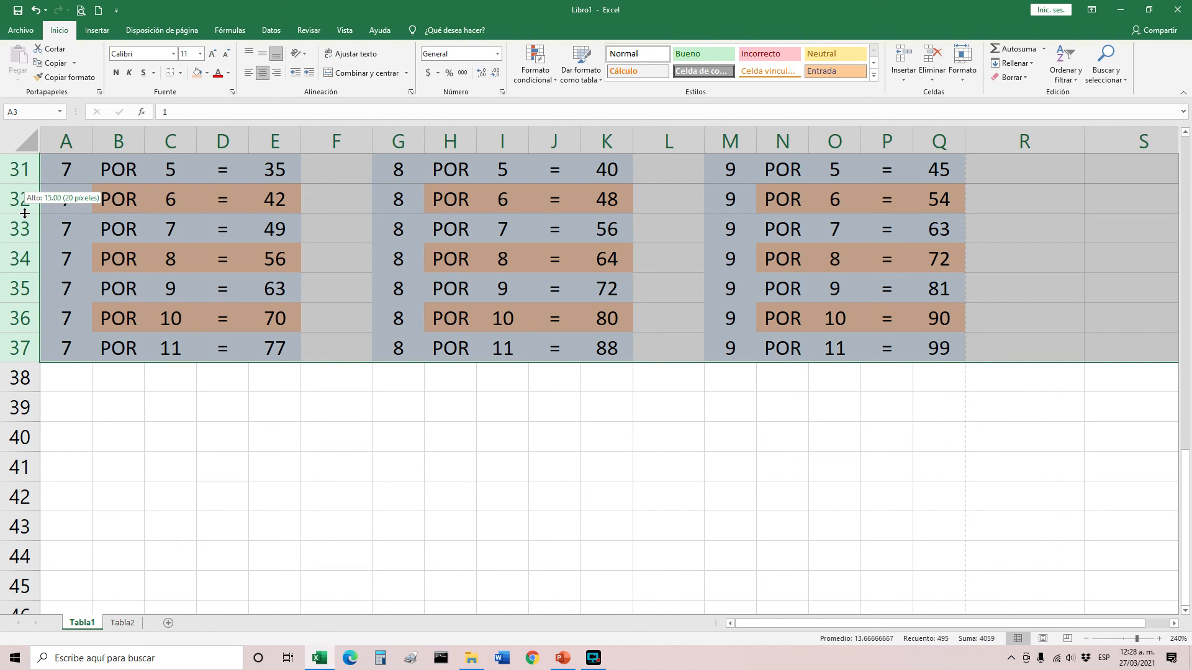
left_click_drag(24, 213, 26, 232)
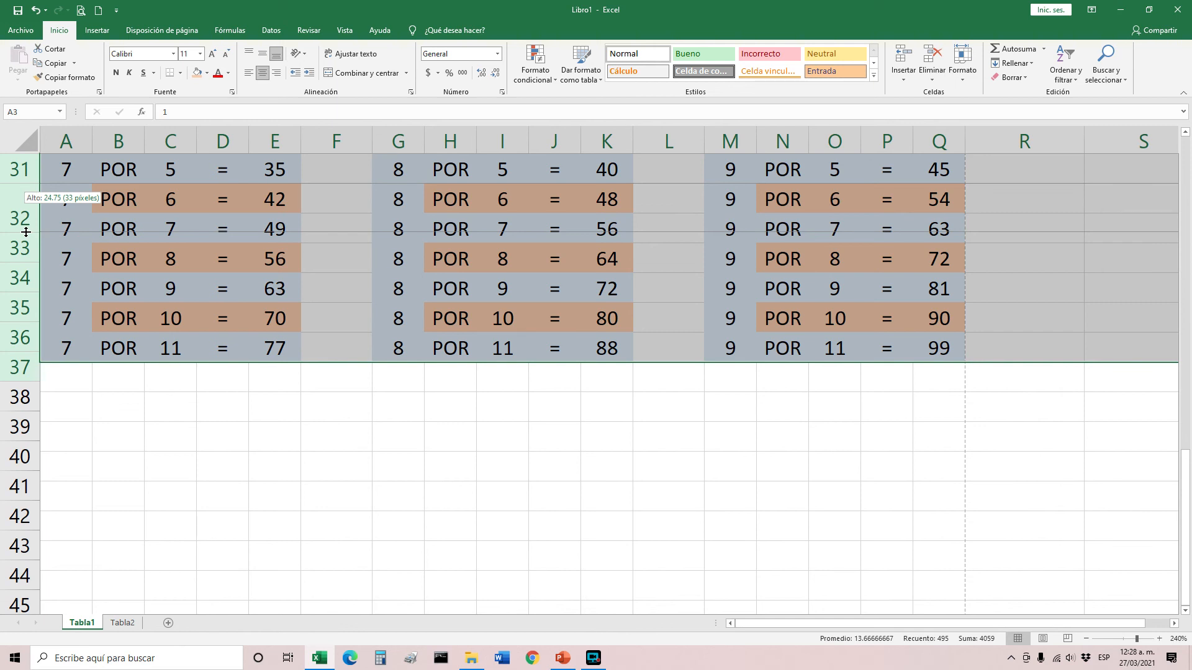
left_click_drag(26, 232, 26, 249)
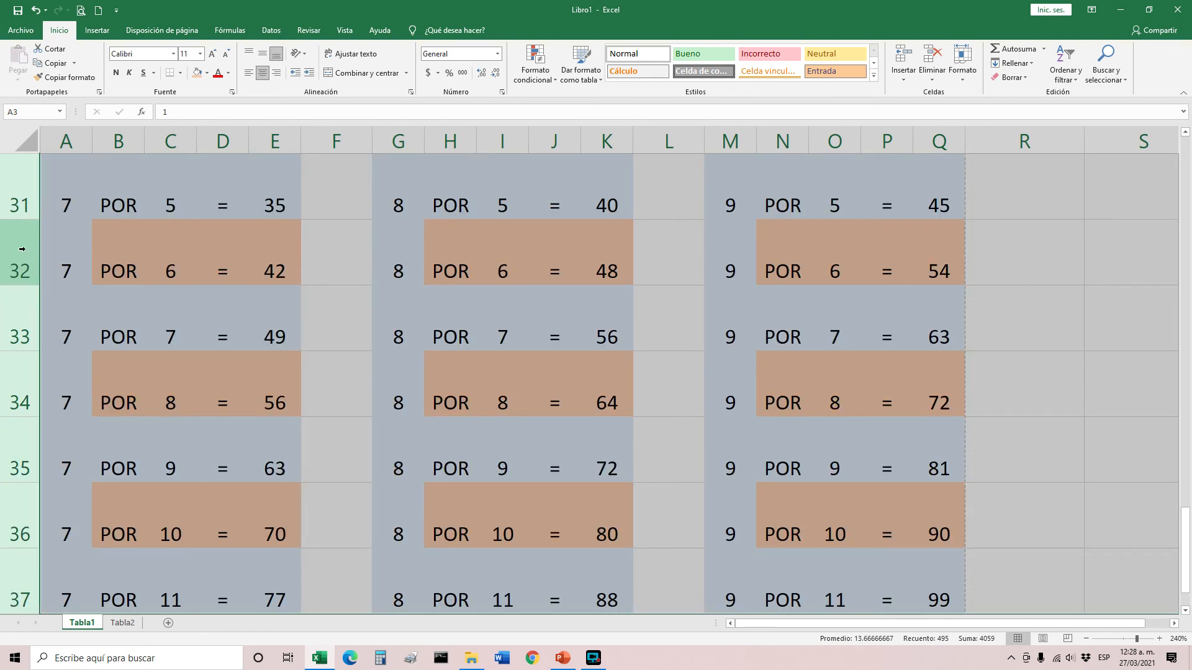
scroll(52, 390, "down", 2)
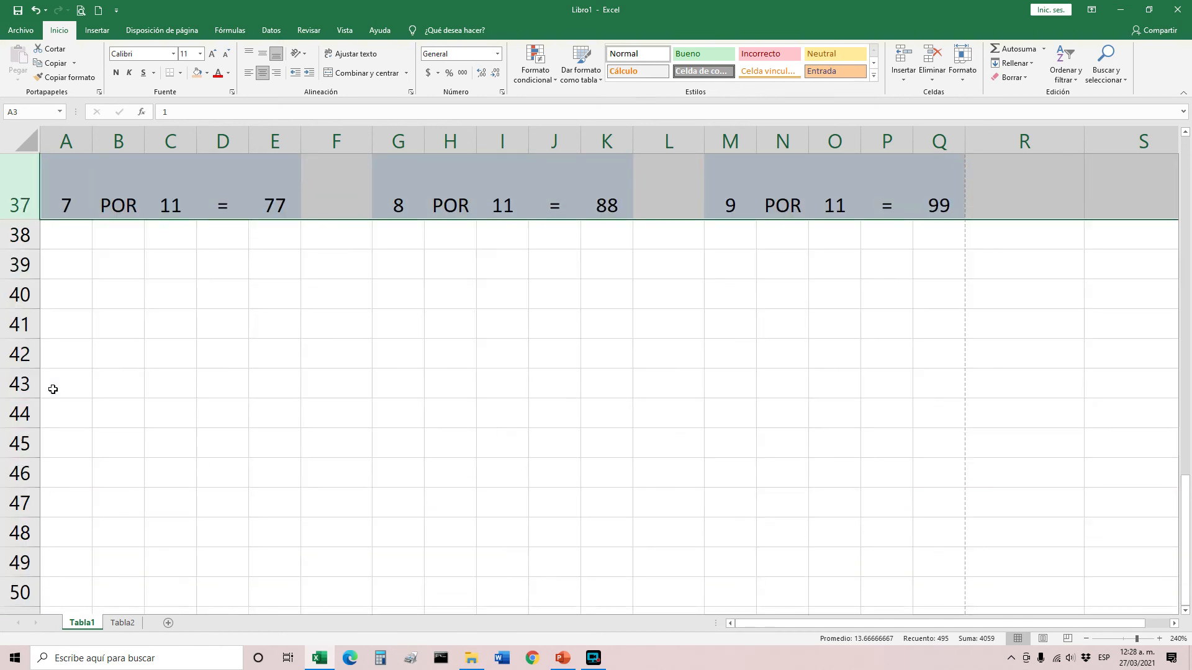
scroll(53, 389, "up", 2)
scroll(56, 388, "down", 1)
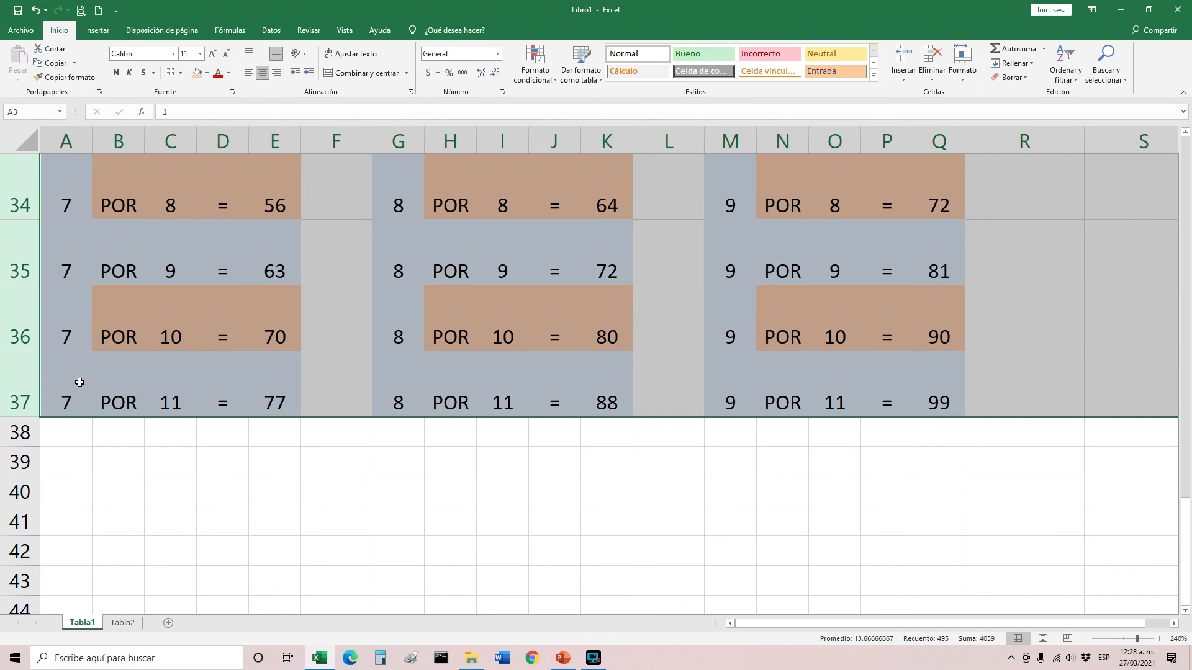
- Reduce the height of rows 3 to 37 together on the Tabla1 sheet
scroll(65, 382, "up", 11)
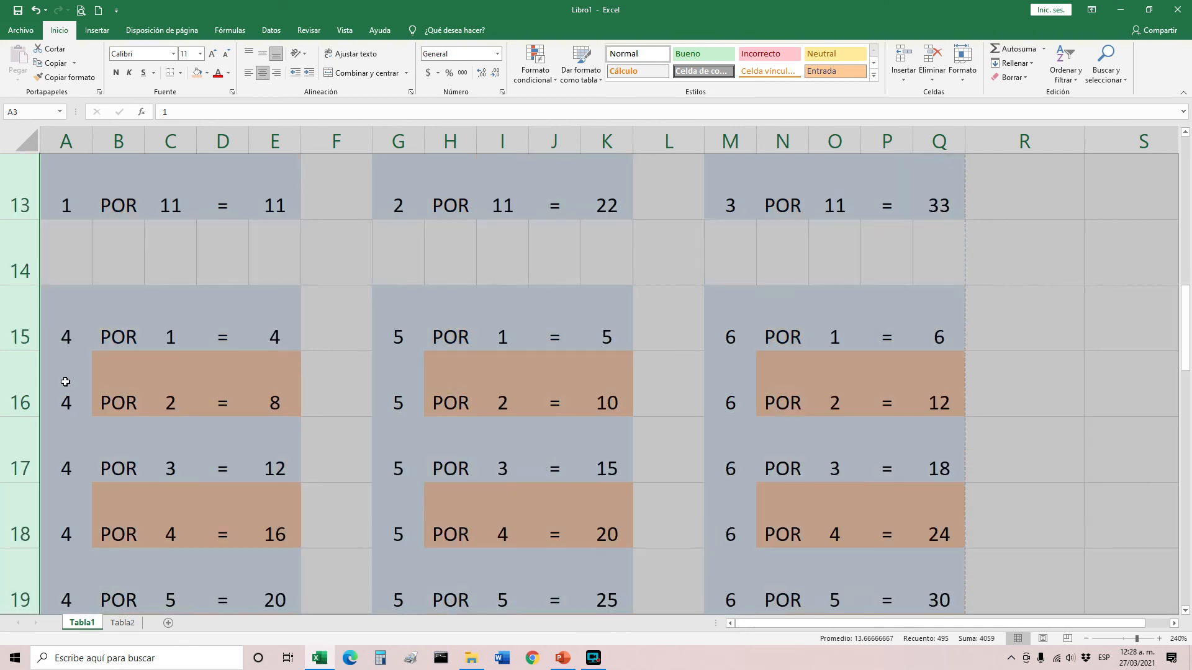
scroll(65, 382, "down", 5)
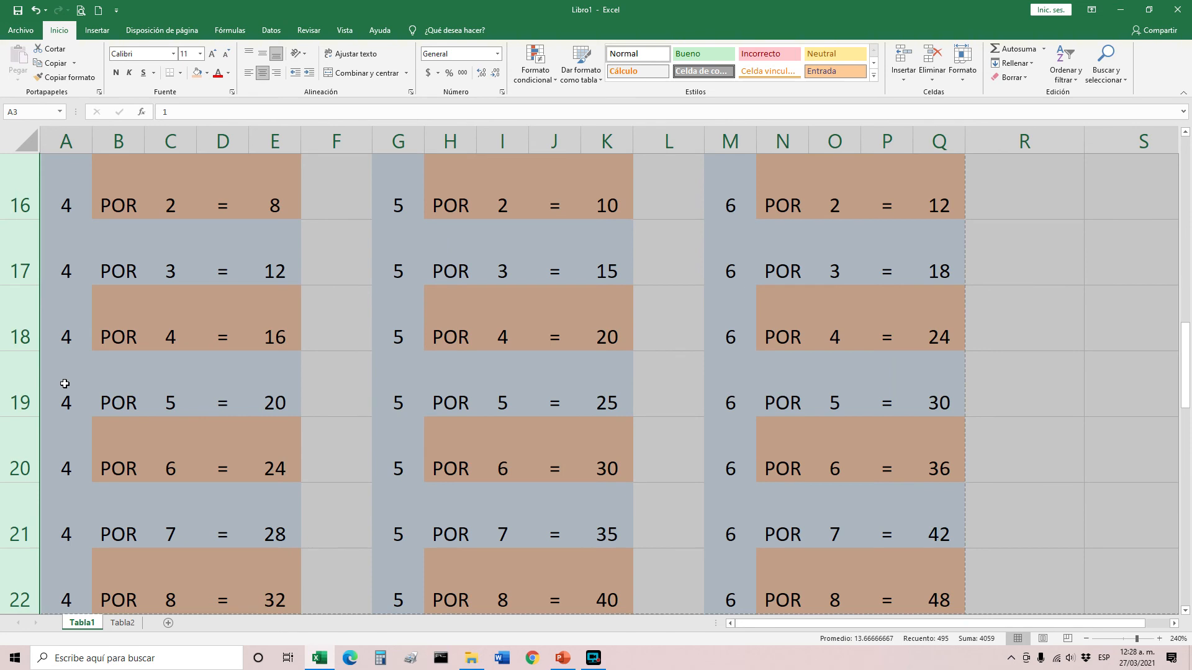
scroll(58, 399, "down", 4)
scroll(58, 399, "down", 1)
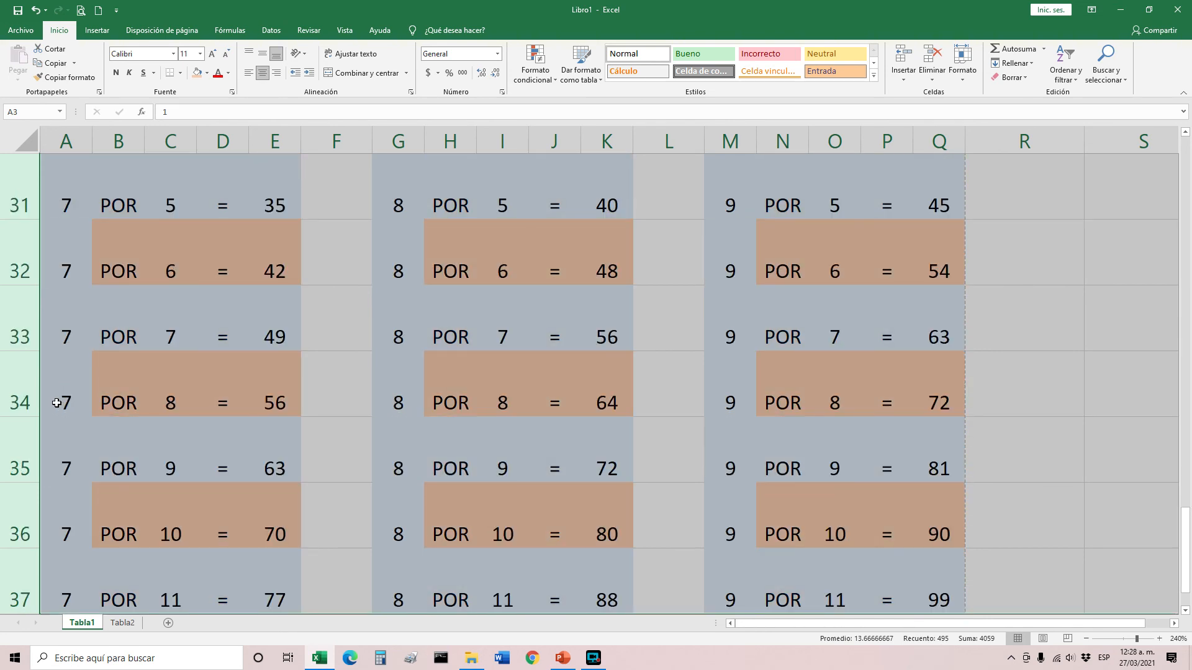
scroll(59, 421, "down", 1)
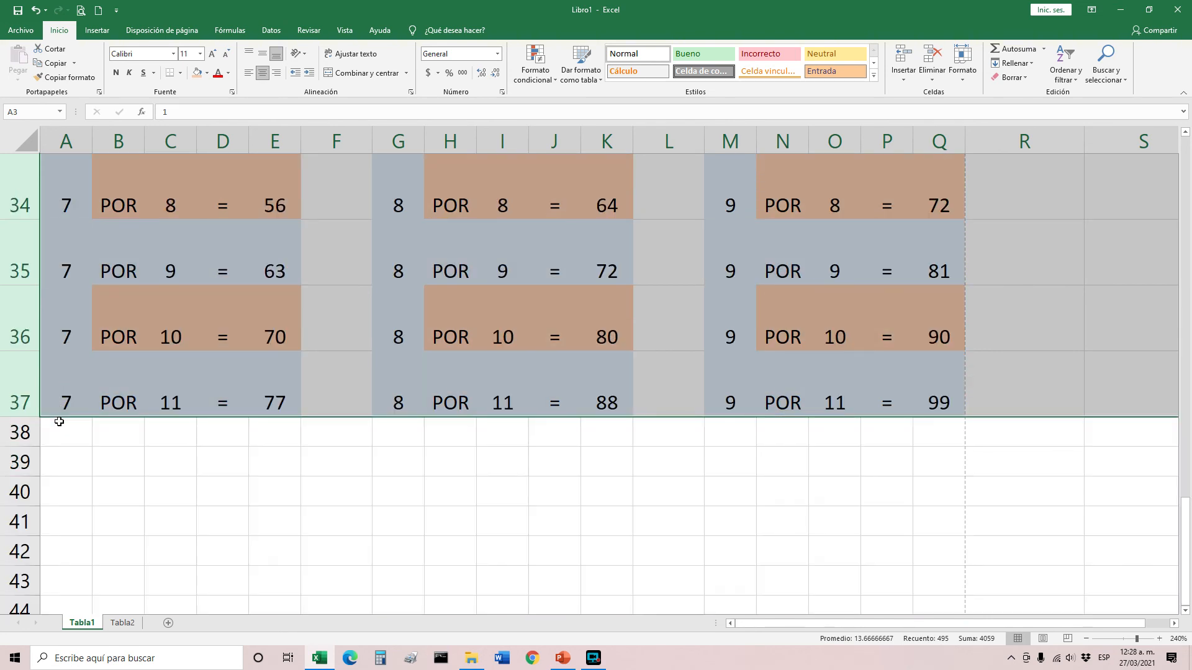
scroll(59, 422, "up", 1)
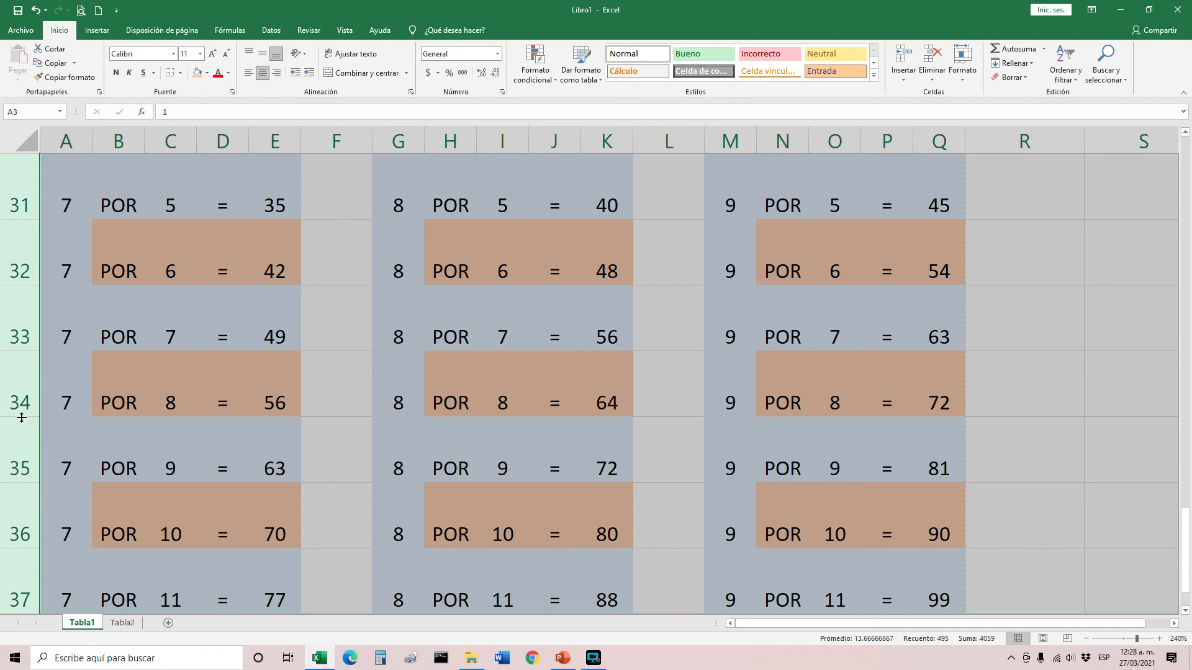
left_click_drag(22, 416, 22, 376)
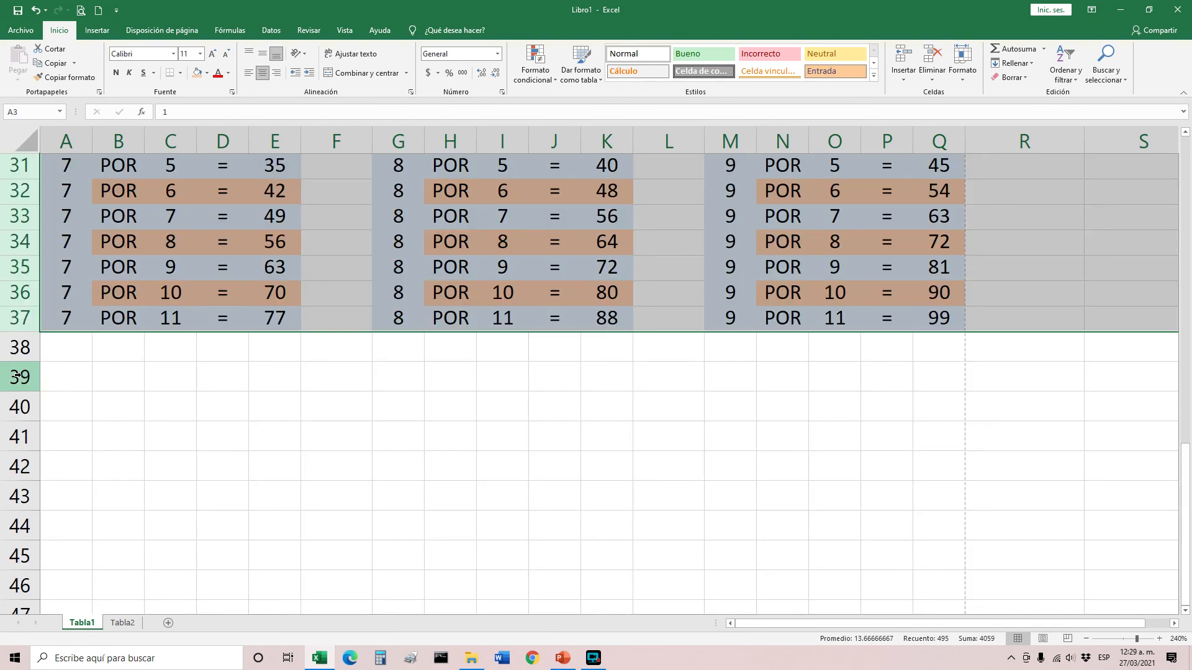
- Examine the end of the tables and the page-break lines below them at 130% zoom
scroll(82, 456, "up", 2)
scroll(82, 456, "up", 1)
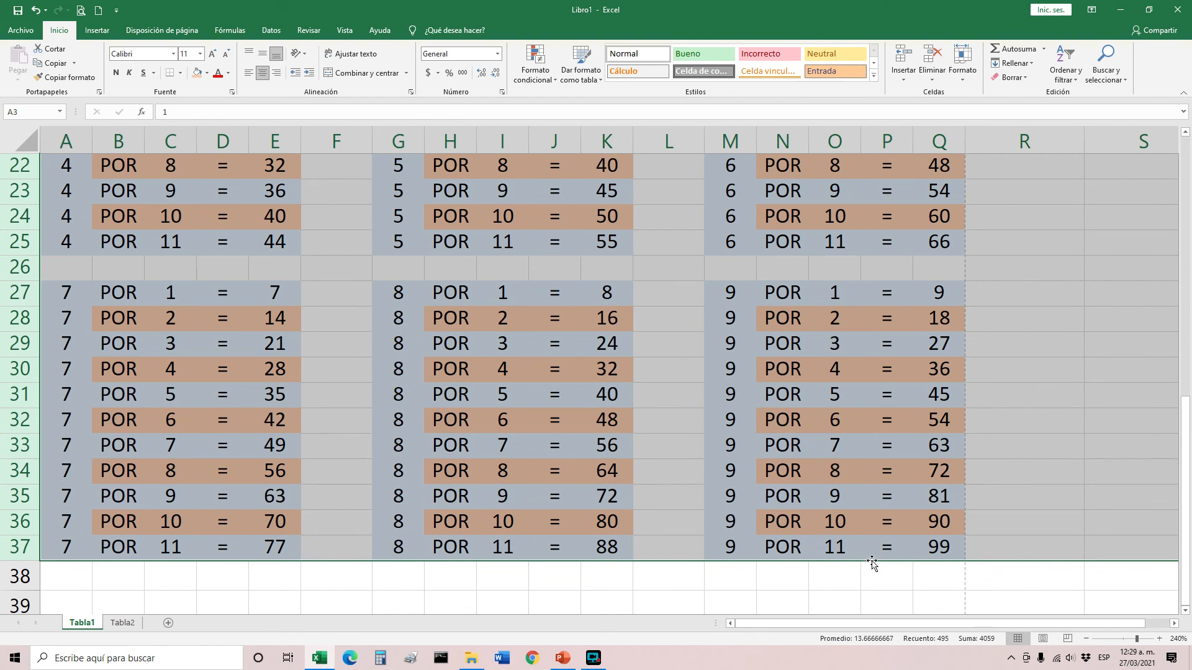
left_click(1086, 637)
left_click(1086, 637)
left_click(1086, 637)
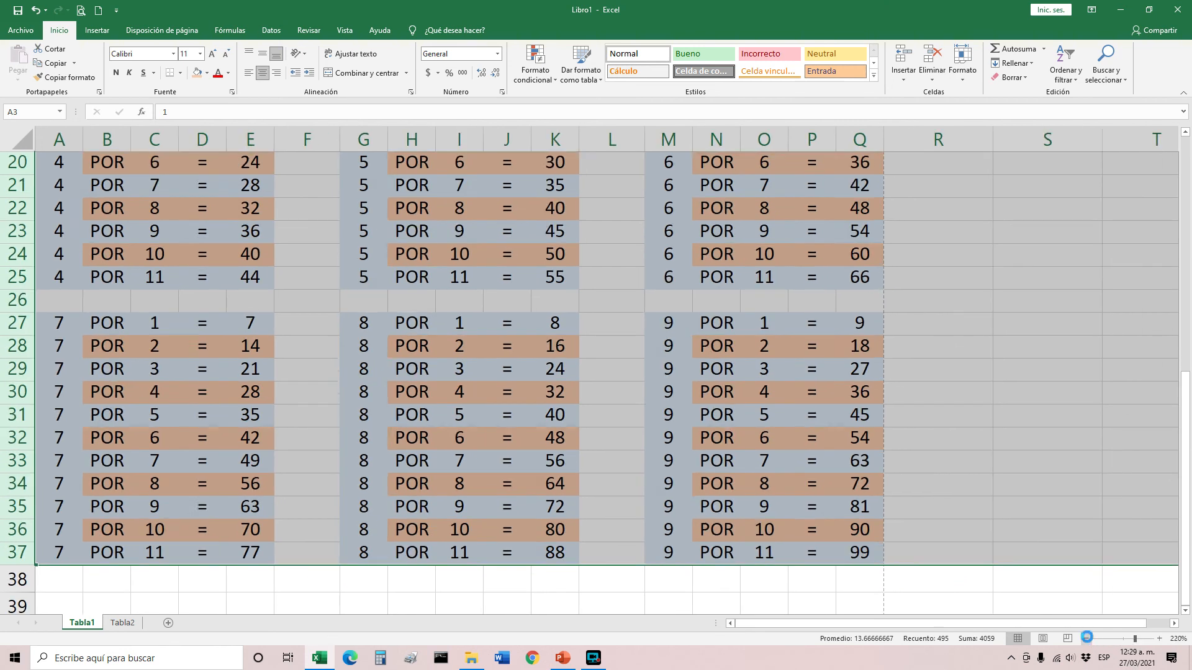
left_click(1087, 637)
left_click(1087, 637)
left_click(1086, 636)
left_click(1086, 637)
left_click(1086, 637)
left_click(1086, 637)
left_click(1086, 636)
left_click(1086, 637)
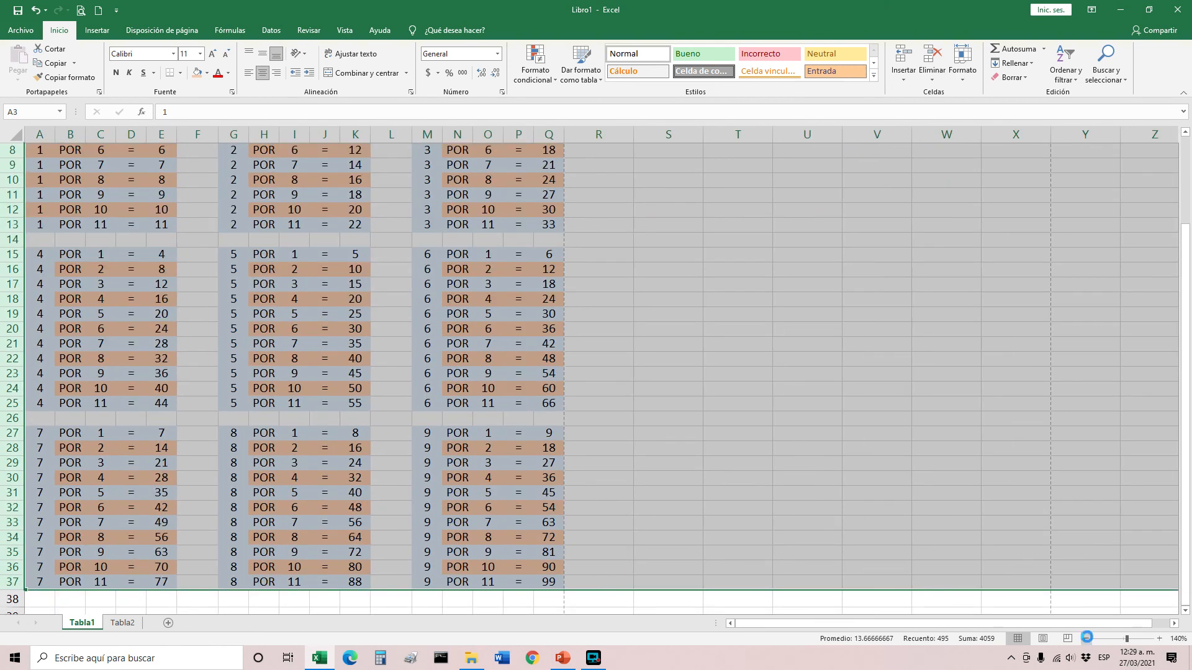
scroll(140, 405, "down", 7)
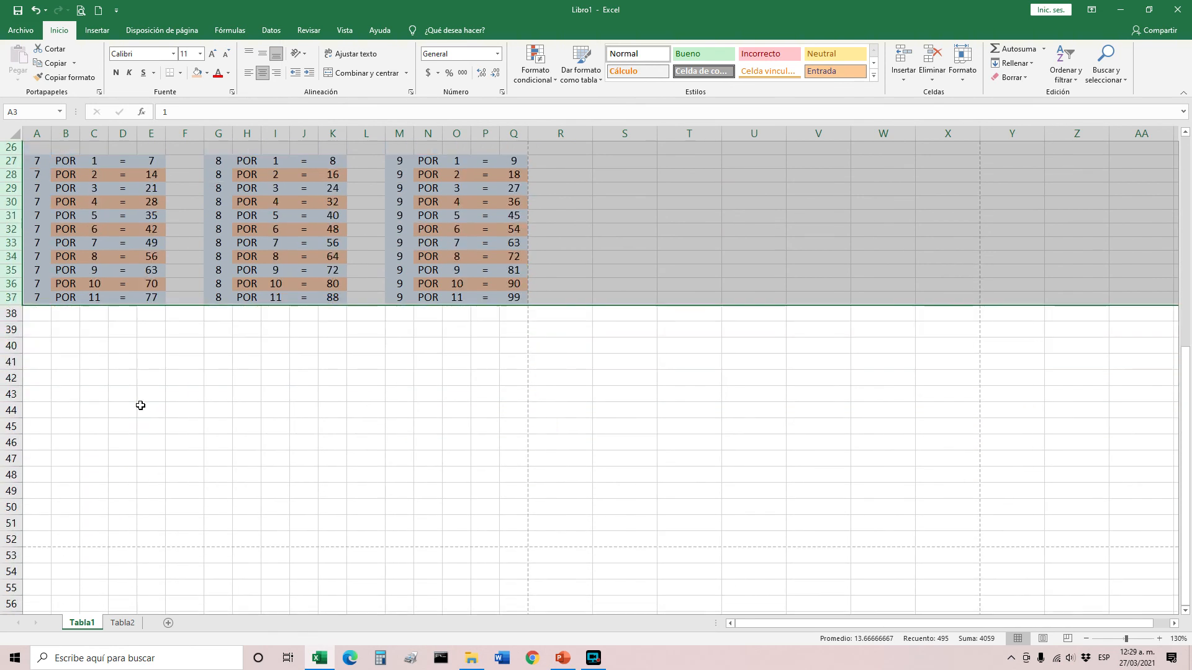
scroll(141, 406, "down", 1)
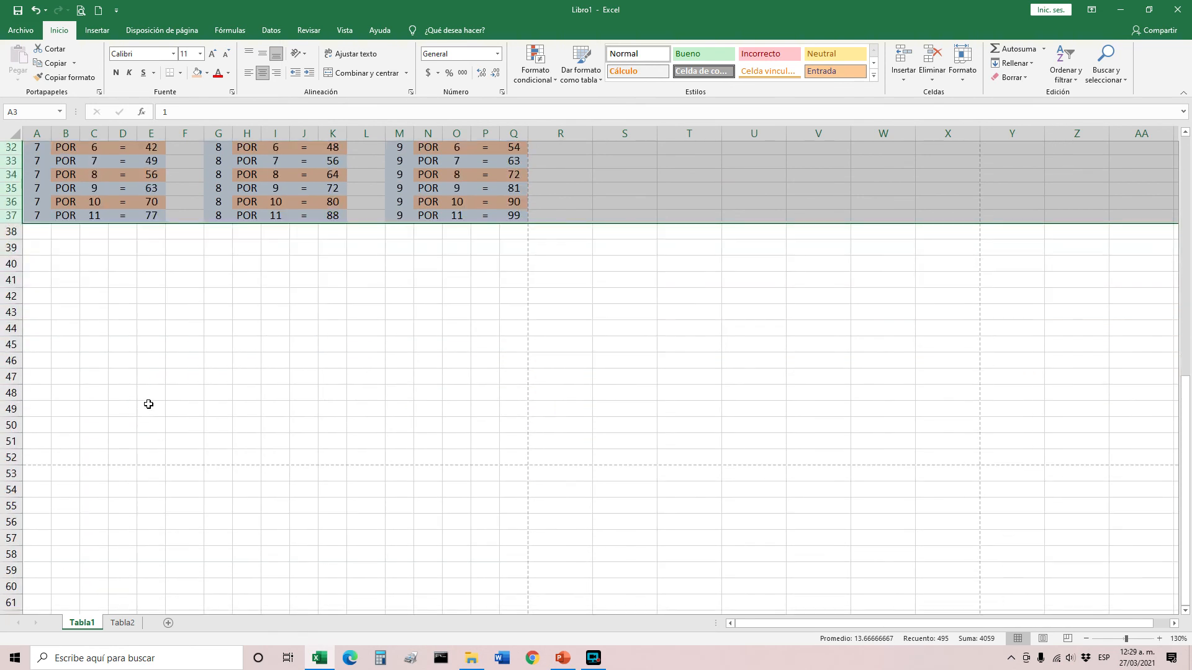
scroll(146, 404, "up", 3)
scroll(148, 404, "down", 1)
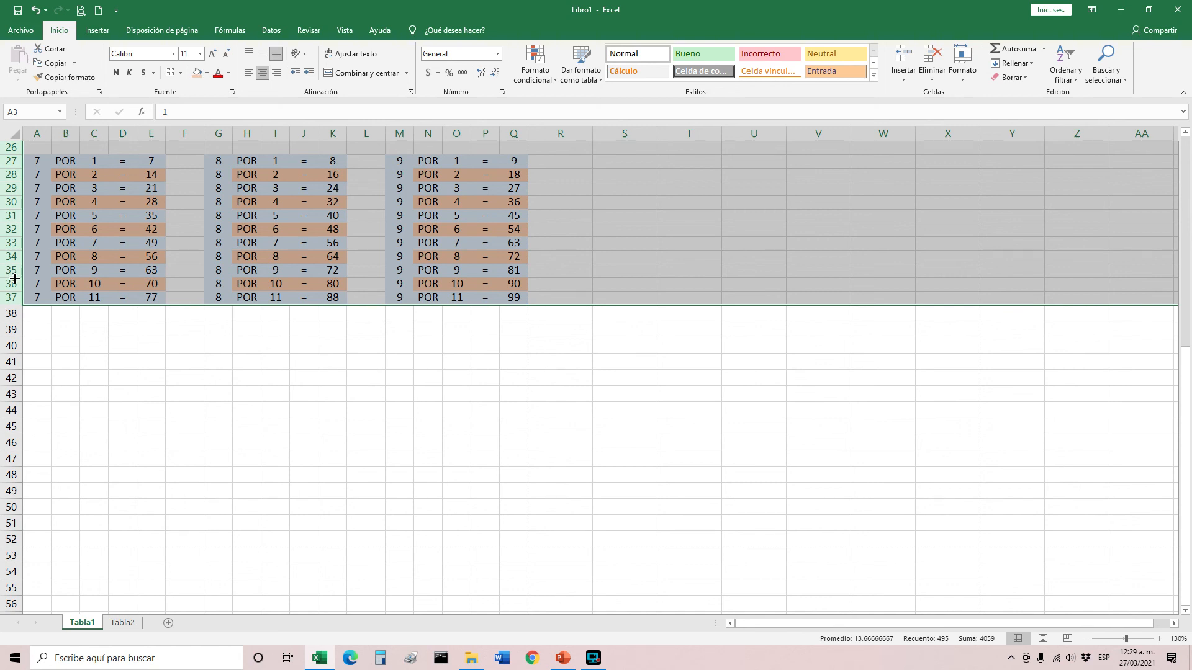
- Increase the height of rows 3 to 37 together in small increments until row 37 ends just above the horizontal page-break line
left_click_drag(15, 278, 14, 280)
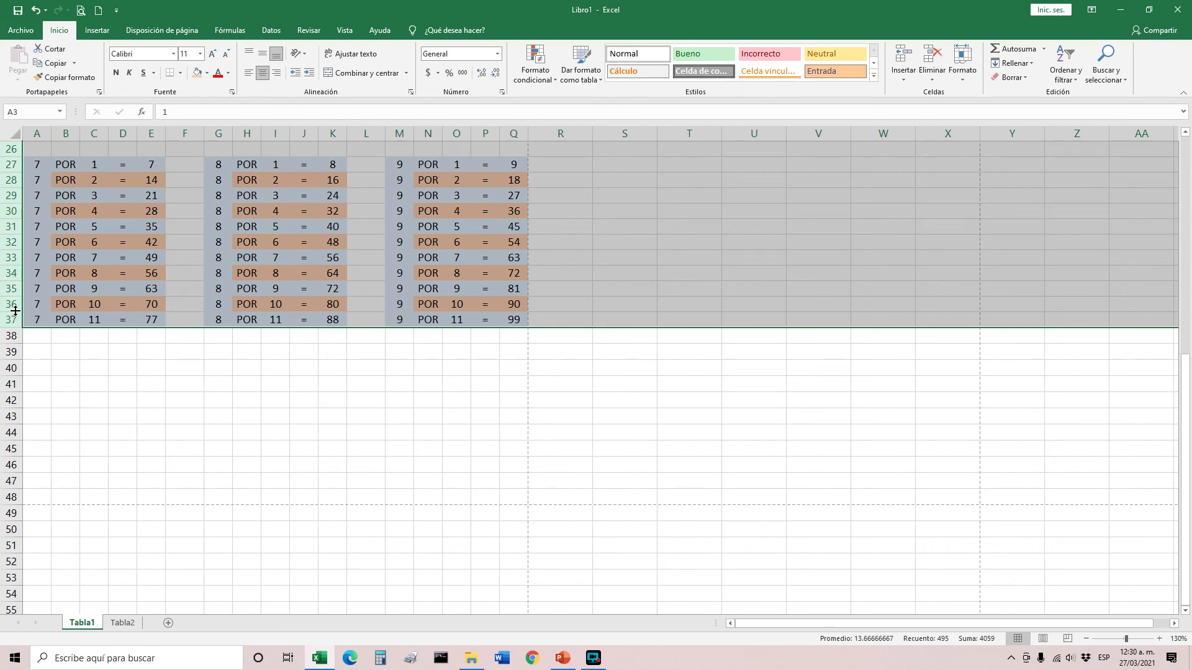
left_click_drag(14, 312, 14, 312)
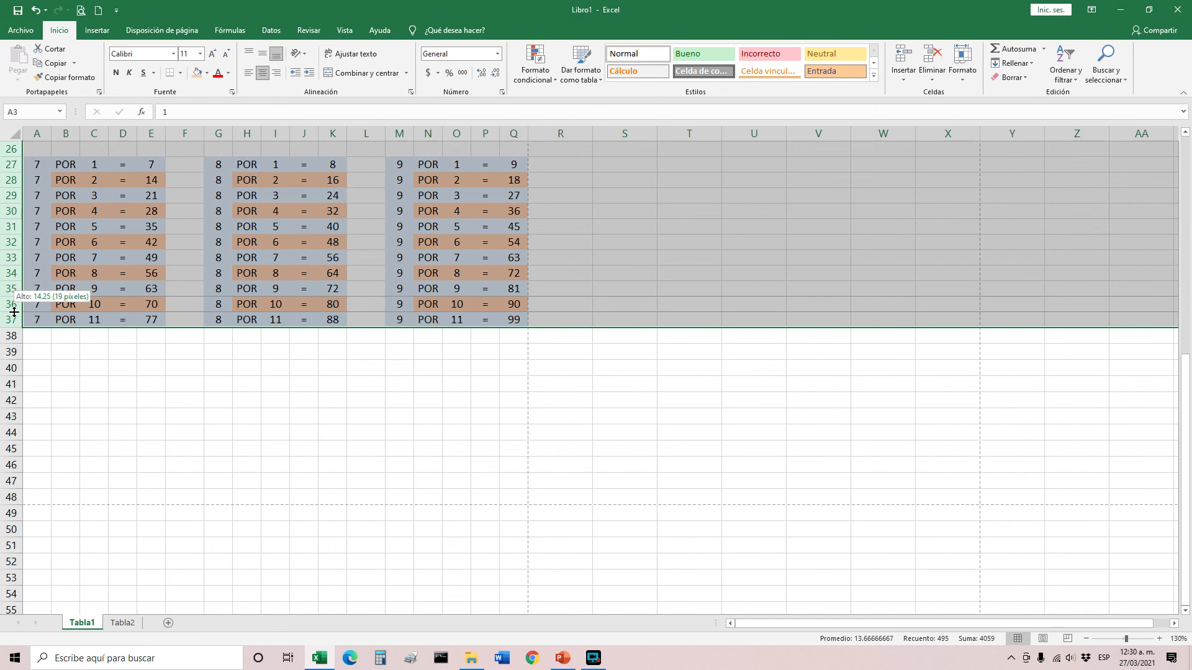
left_click_drag(14, 312, 13, 315)
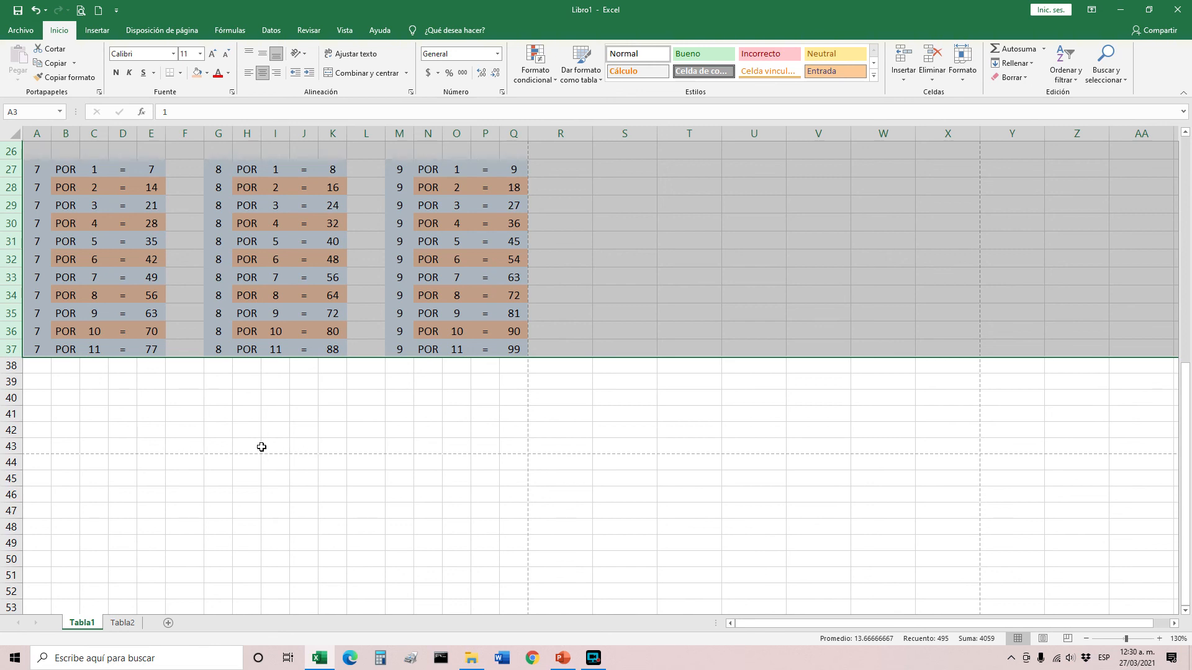
left_click_drag(7, 340, 16, 336)
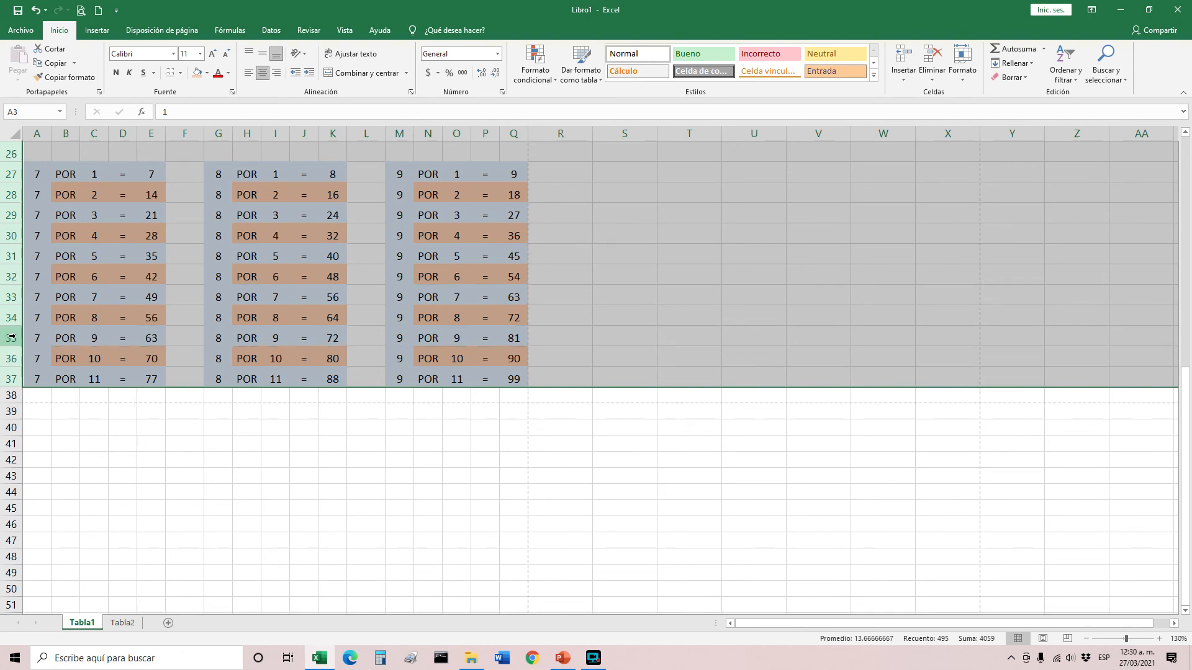
left_click(345, 411)
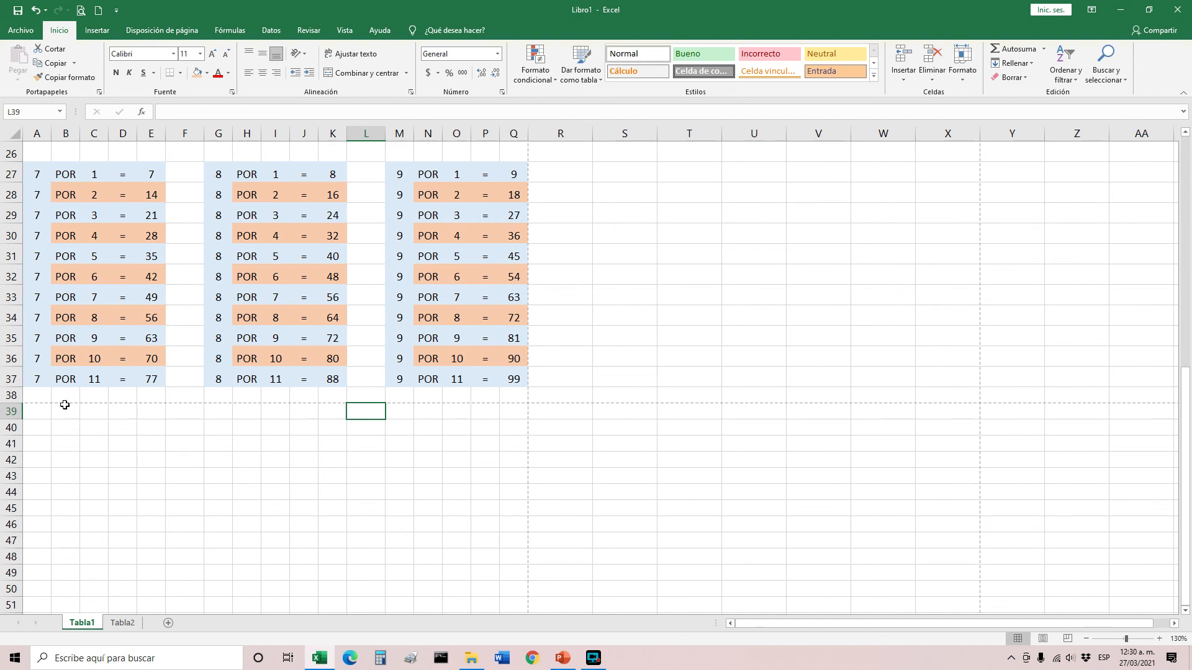
- Check the space left in row 38 above the page break and review the print preview of Tabla1
left_click_drag(46, 399, 508, 396)
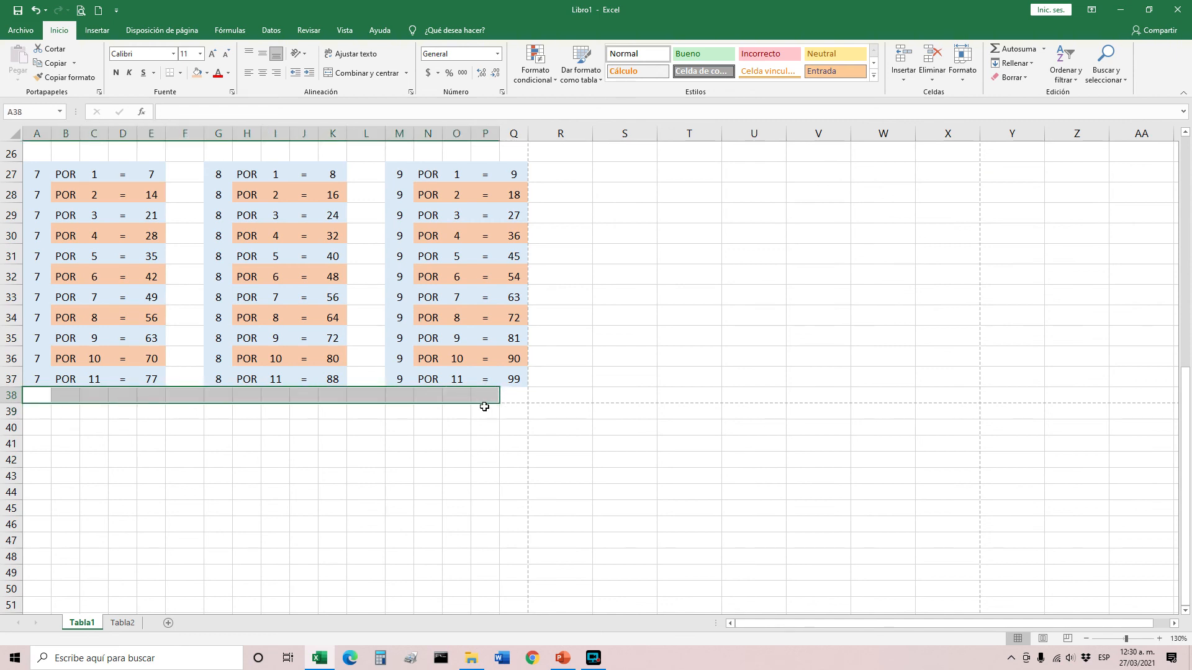
left_click(490, 399)
scroll(489, 398, "up", 8)
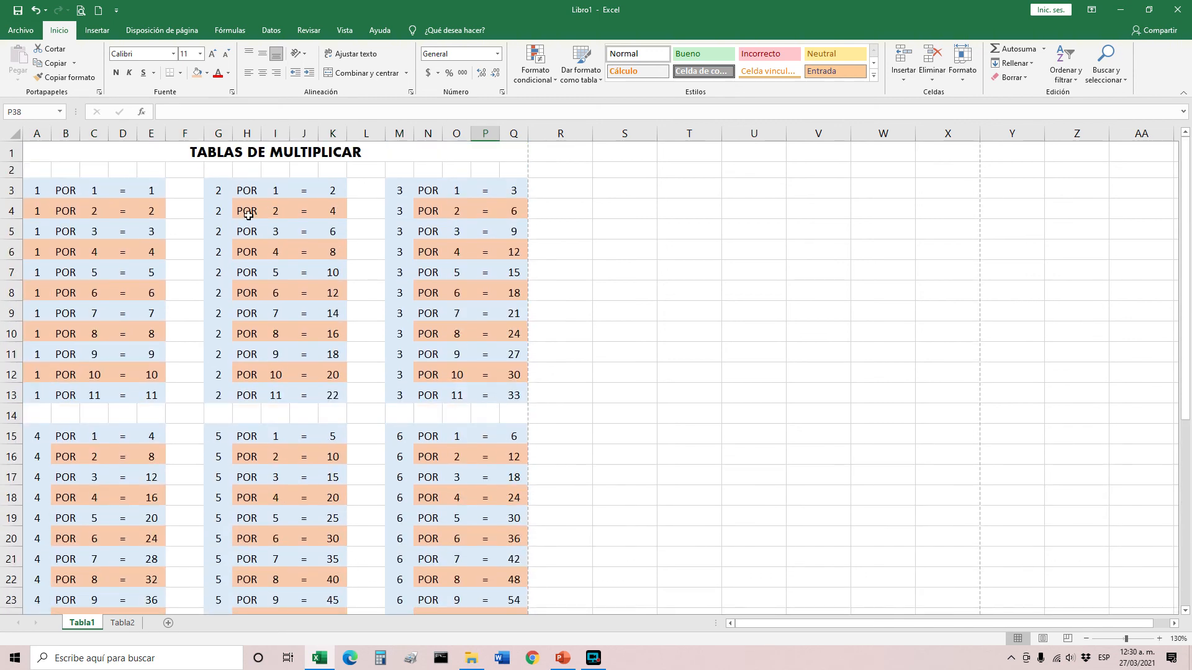
left_click(81, 12)
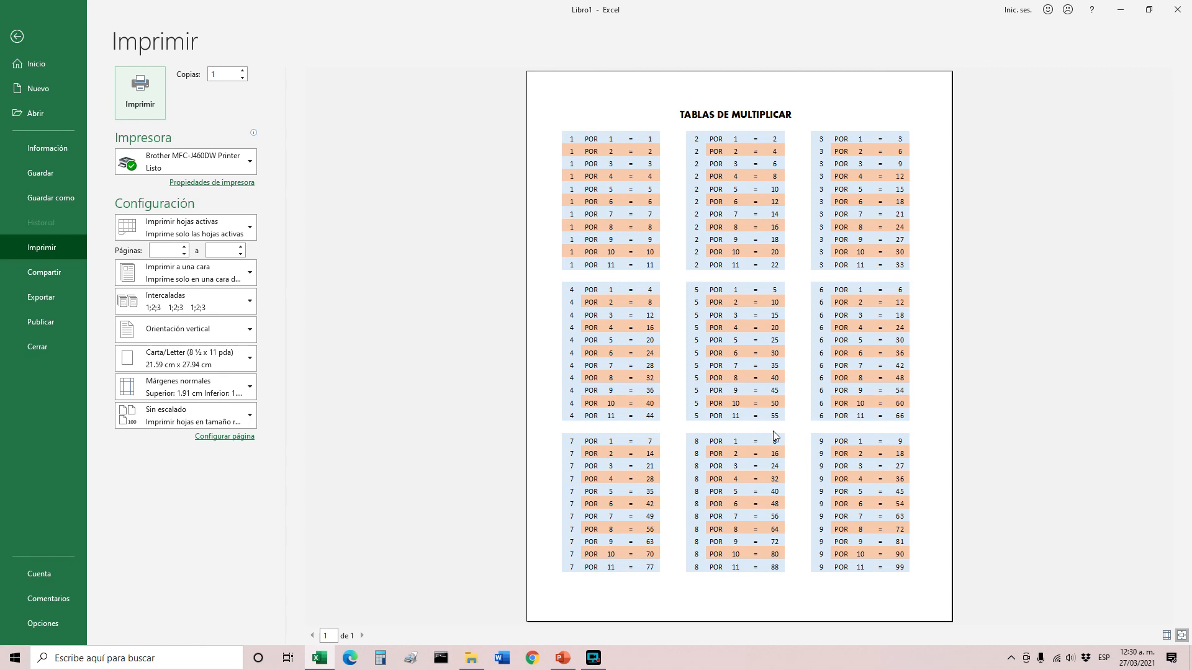
left_click(17, 36)
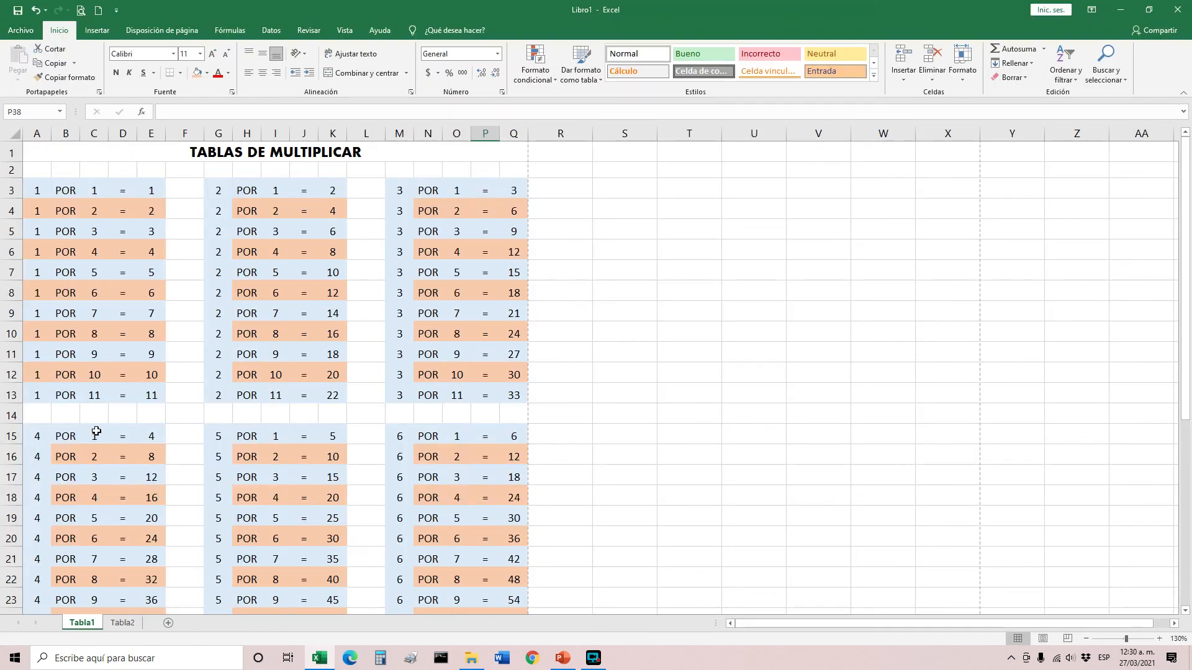
- Set the page orientation of the Tabla2 sheet to Horizontal
left_click(123, 623)
left_click(401, 504)
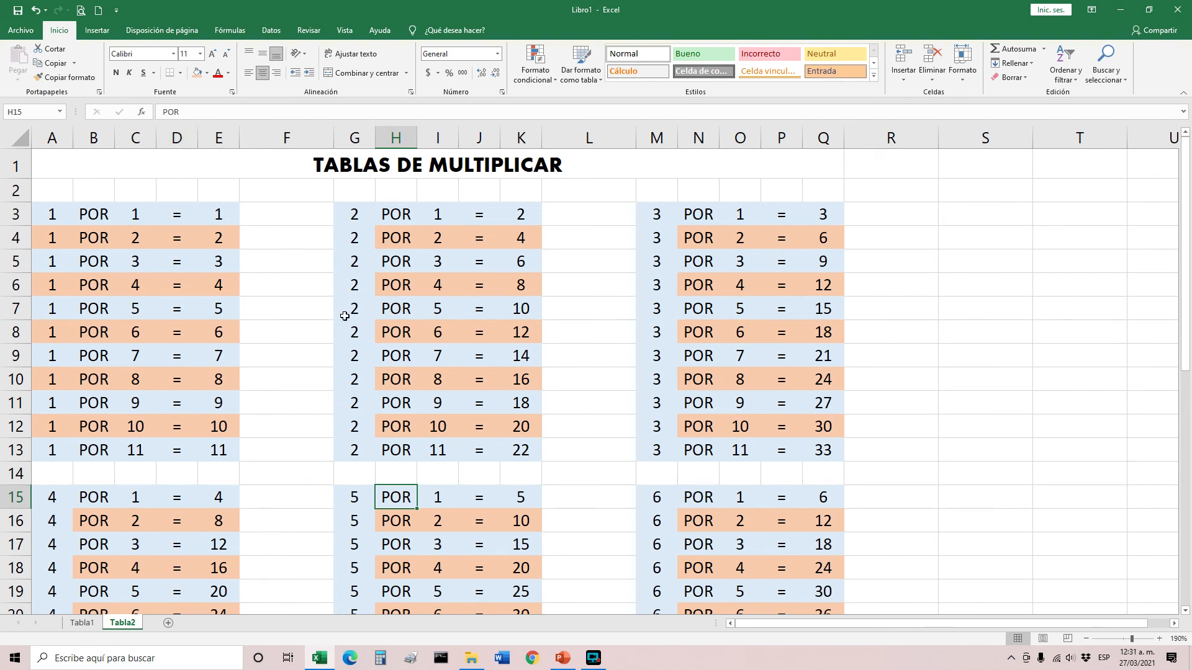
left_click(271, 321)
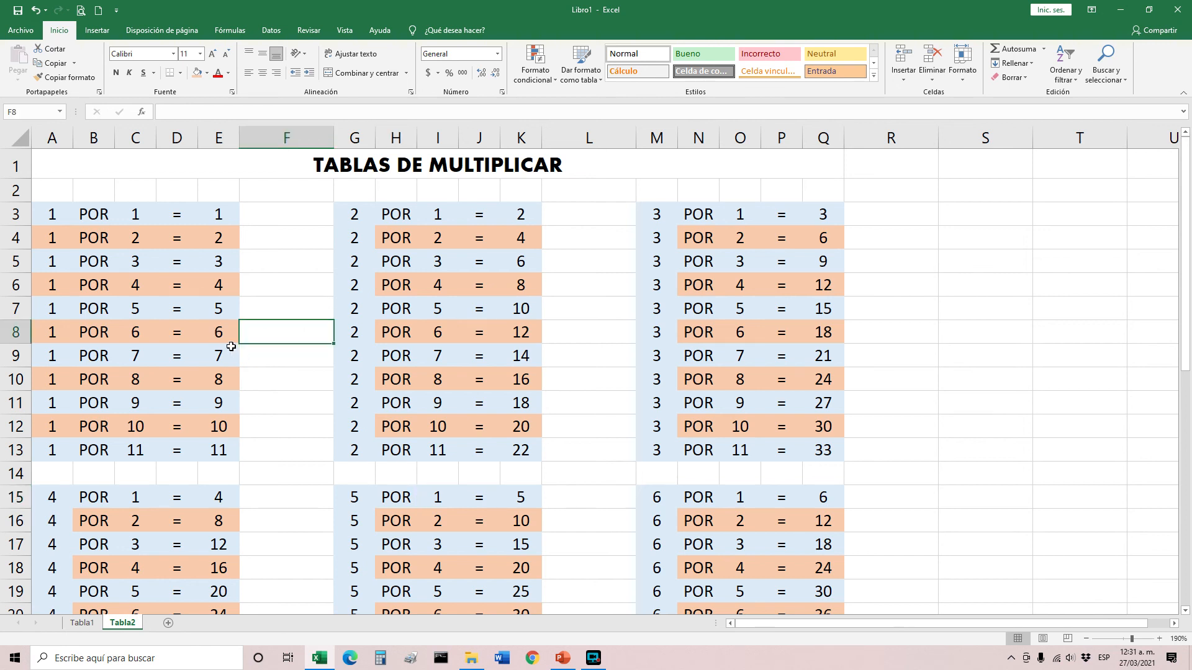
left_click(188, 307)
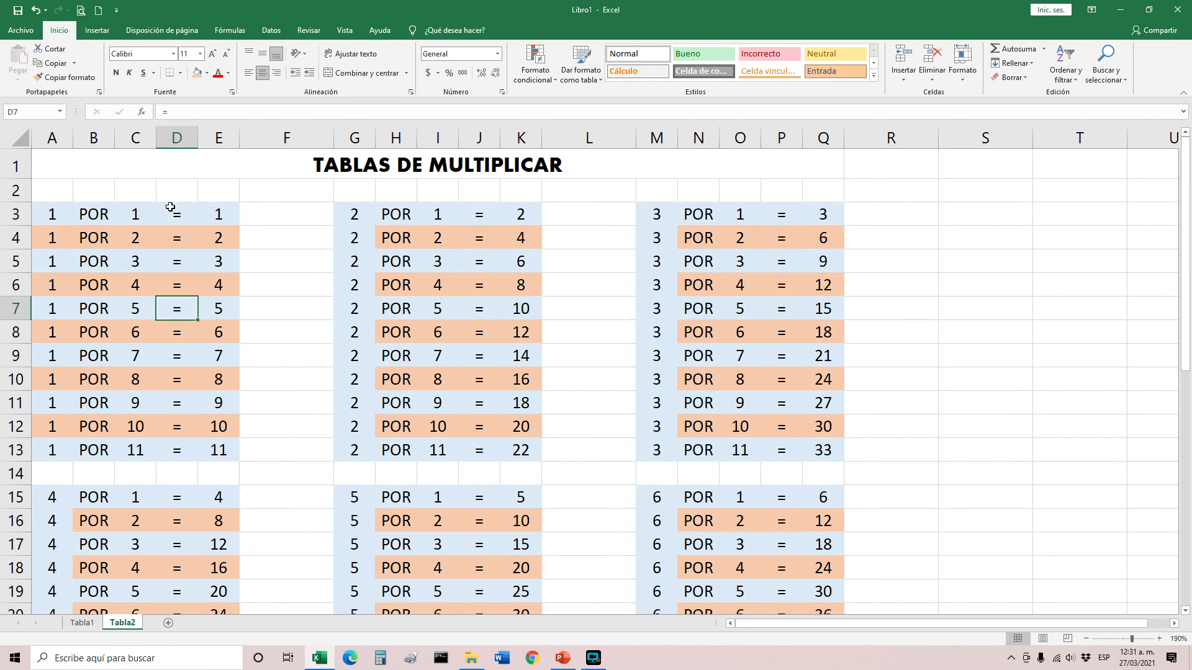
left_click(168, 34)
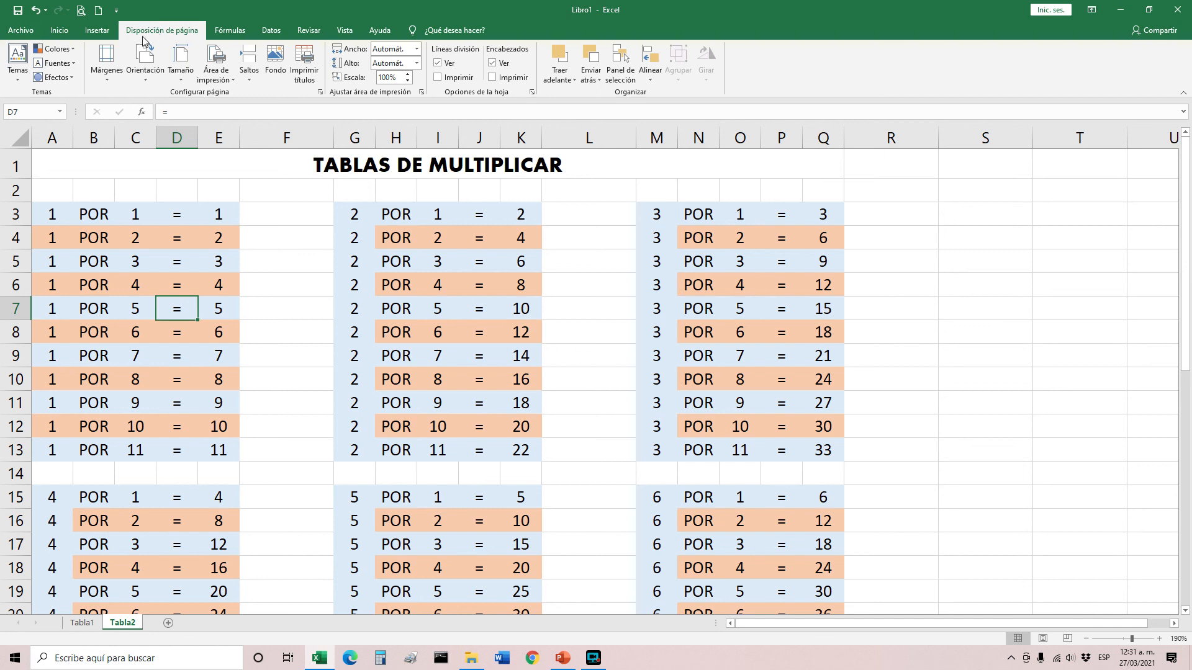
left_click(146, 74)
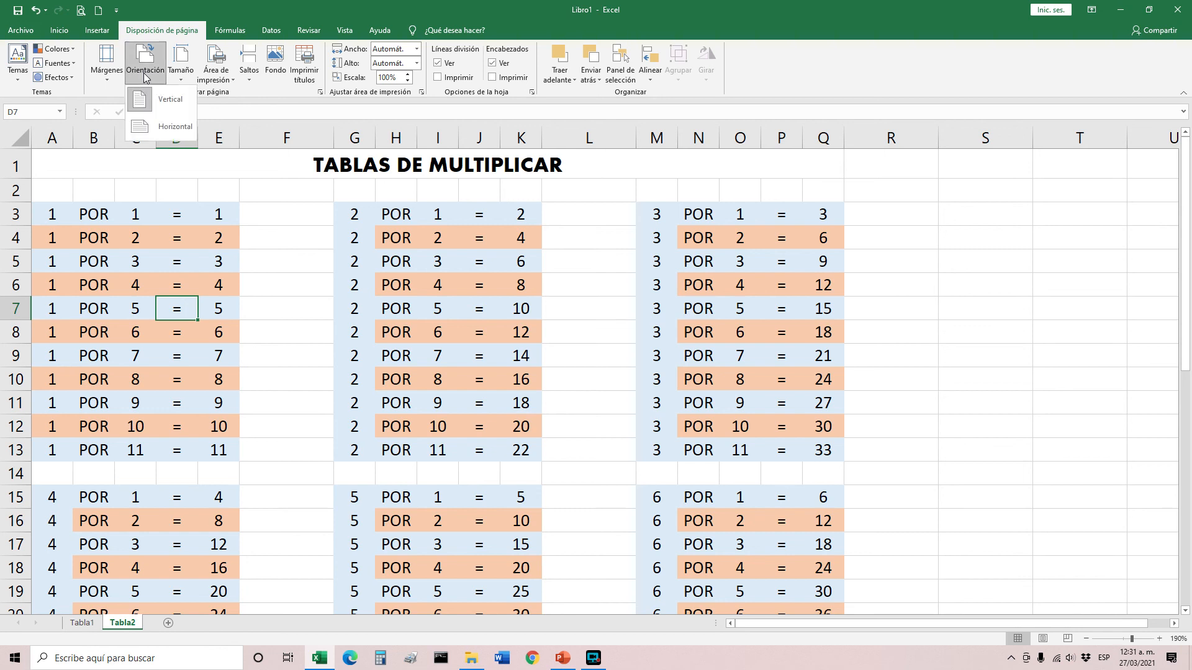
left_click(166, 127)
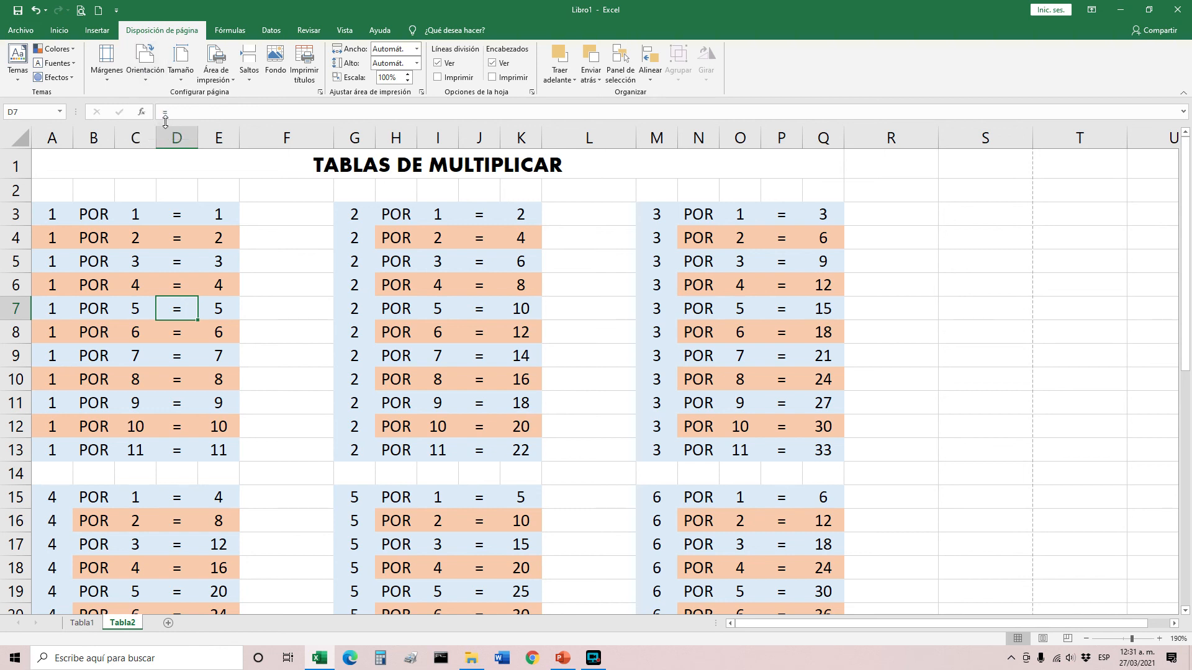
left_click(276, 251)
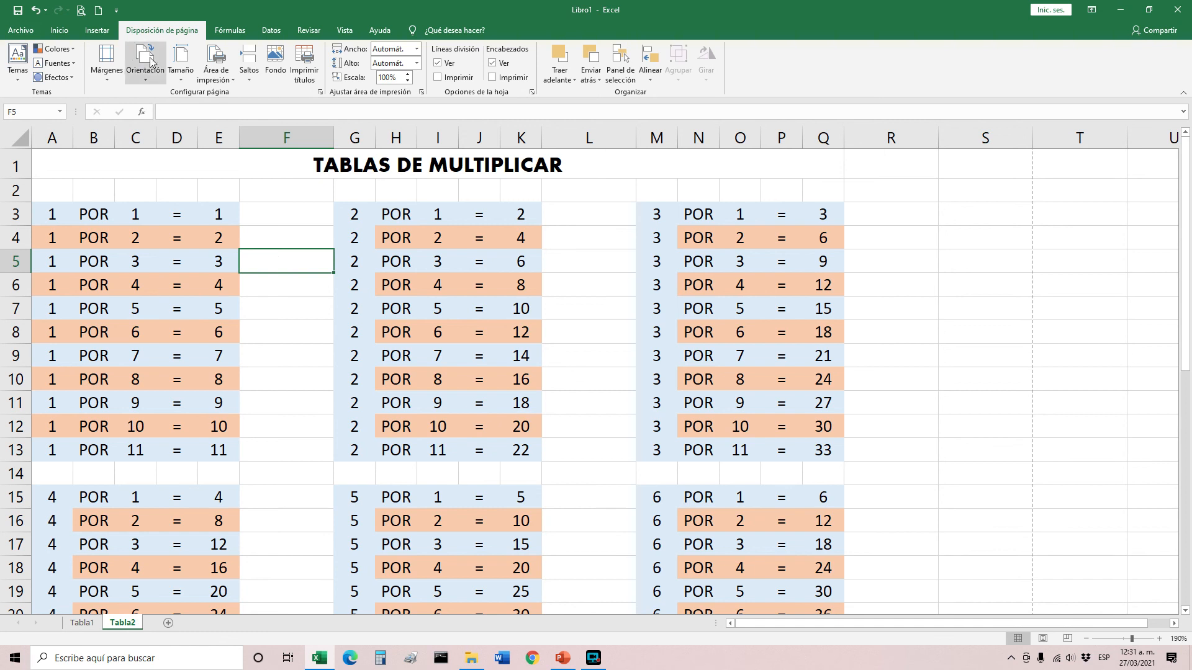
- Check both pages of Tabla2 in the print preview and return to the sheet
left_click(81, 12)
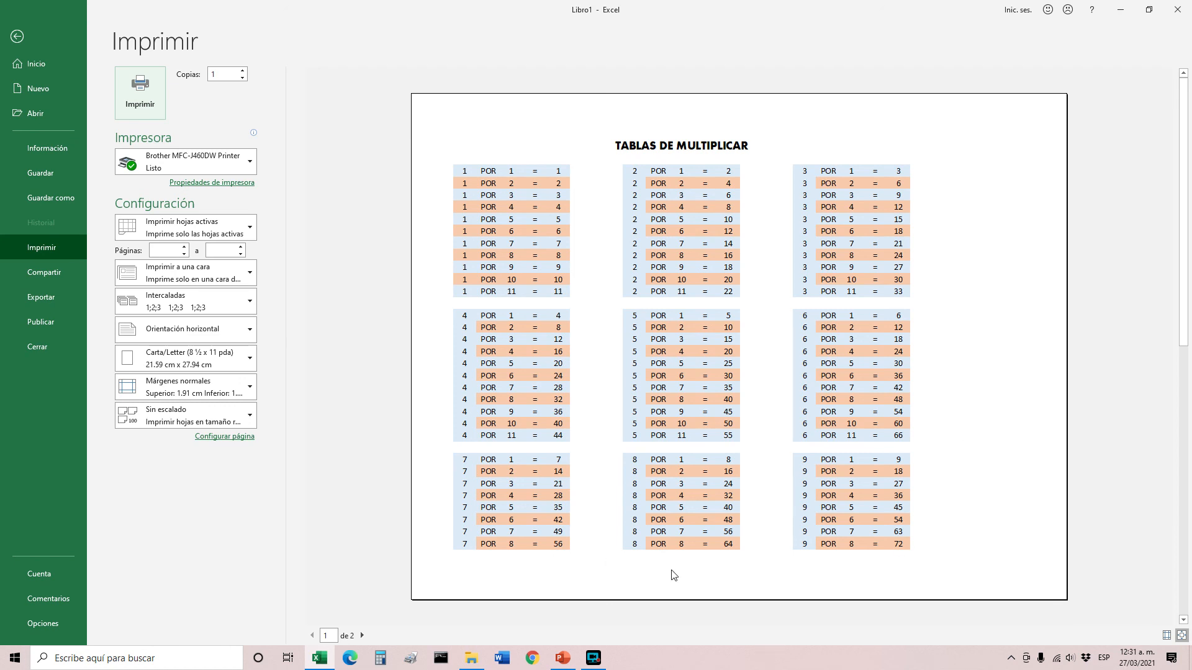
left_click(363, 636)
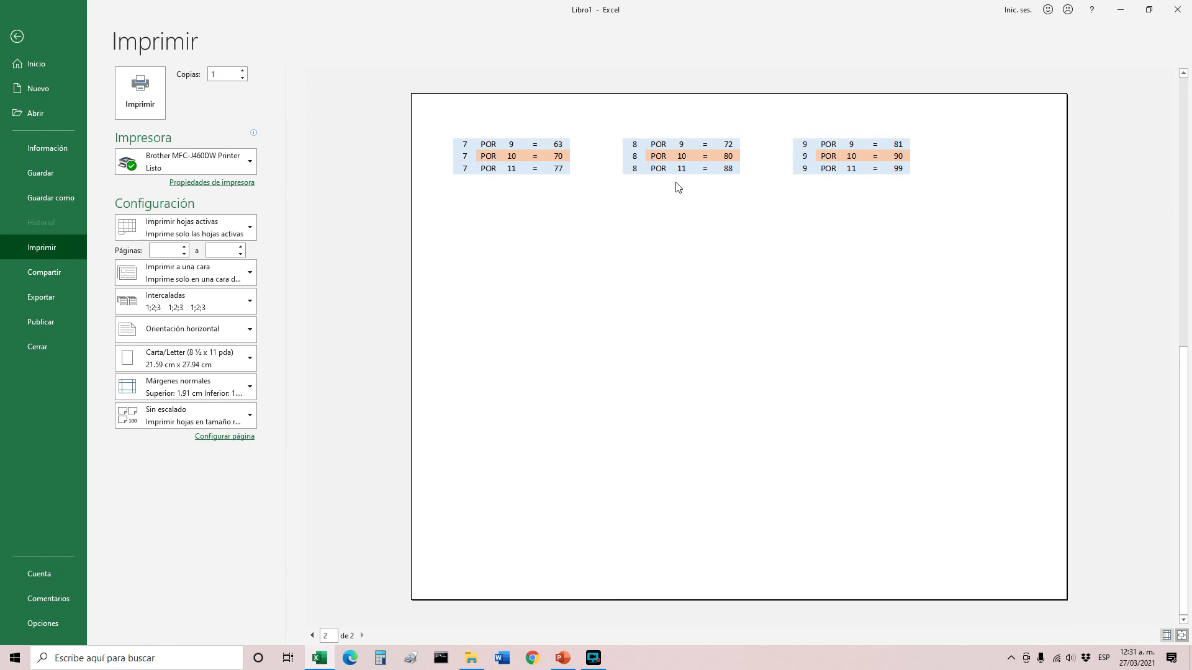
left_click(16, 36)
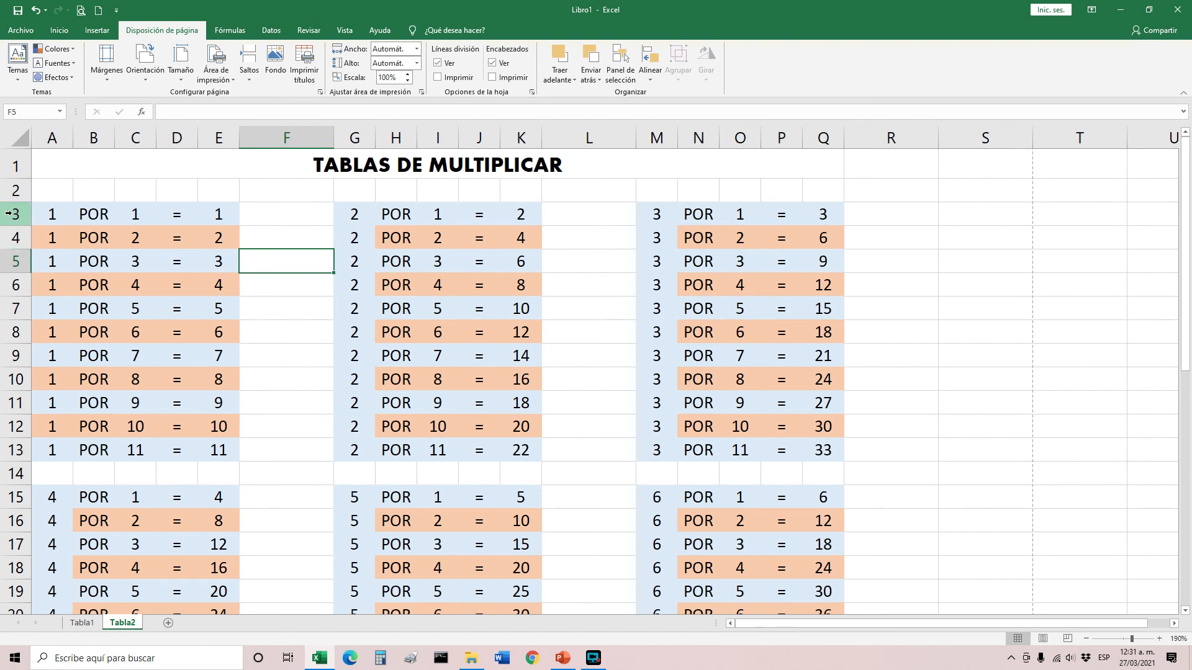
- Adjust the height of rows 3 to 37 together on Tabla2 until row 37 ends at the horizontal page-break line
left_click_drag(19, 214, 21, 536)
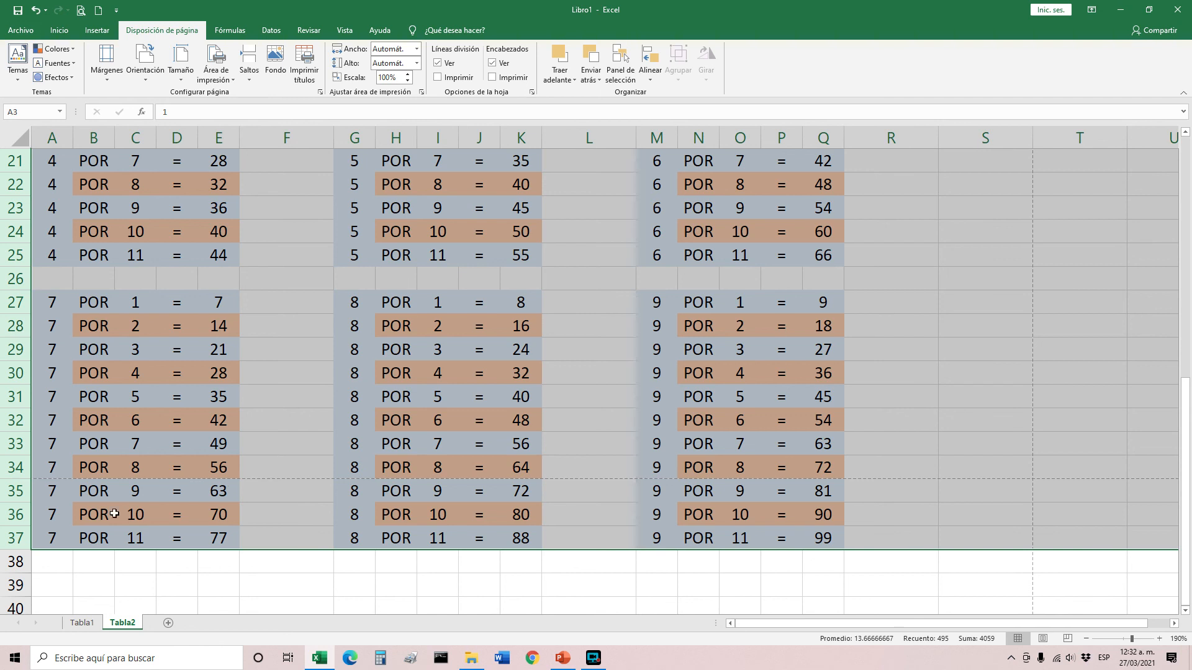
left_click_drag(17, 503, 17, 502)
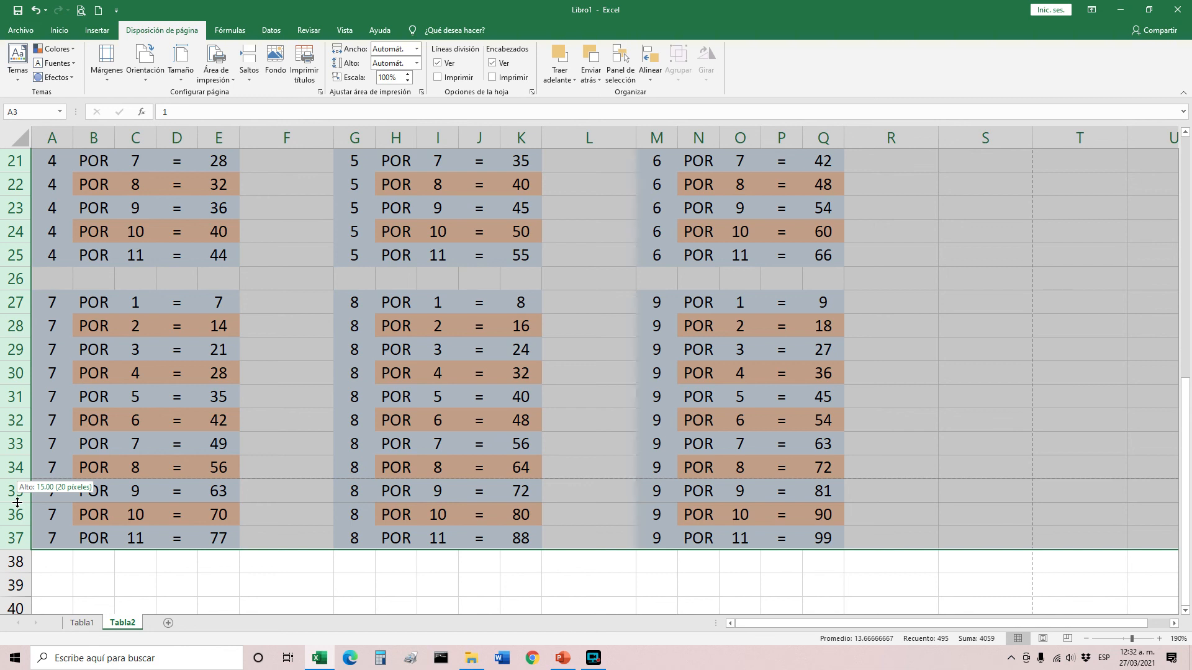
left_click_drag(17, 502, 14, 499)
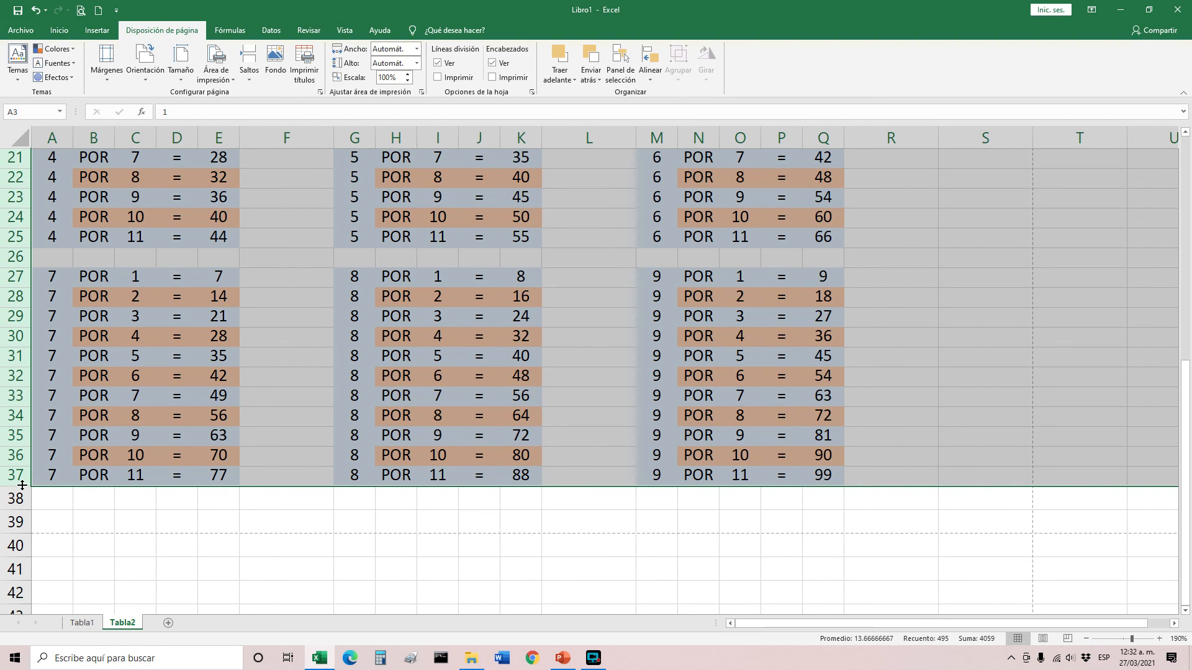
left_click_drag(22, 485, 22, 485)
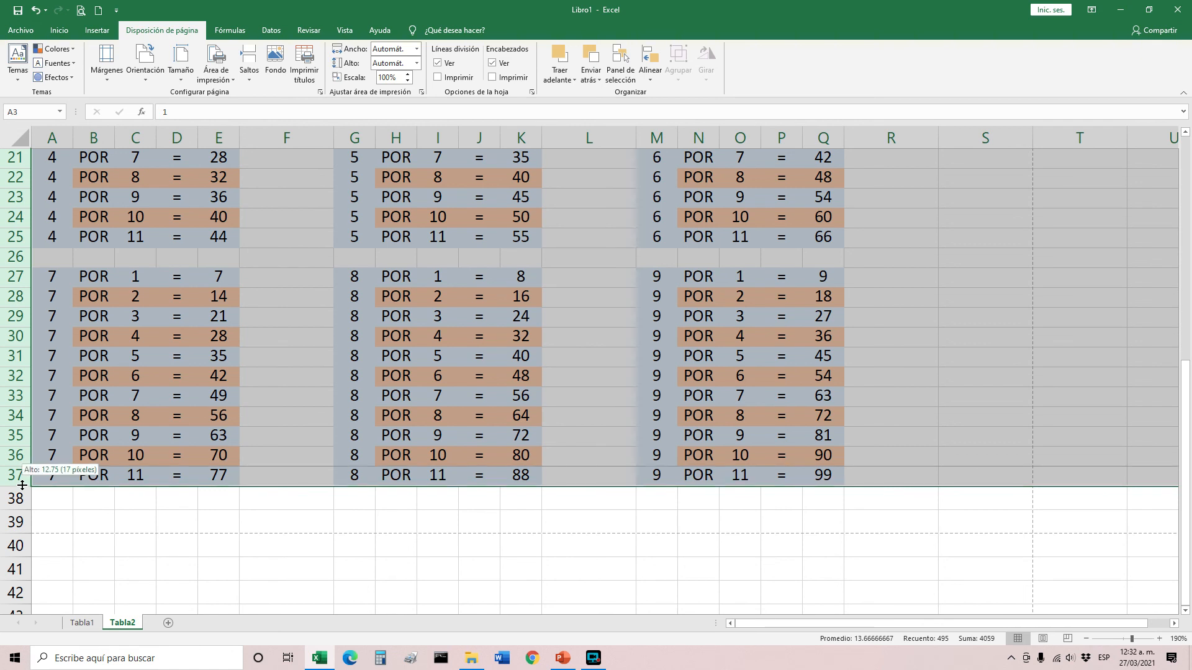
left_click_drag(24, 485, 26, 487)
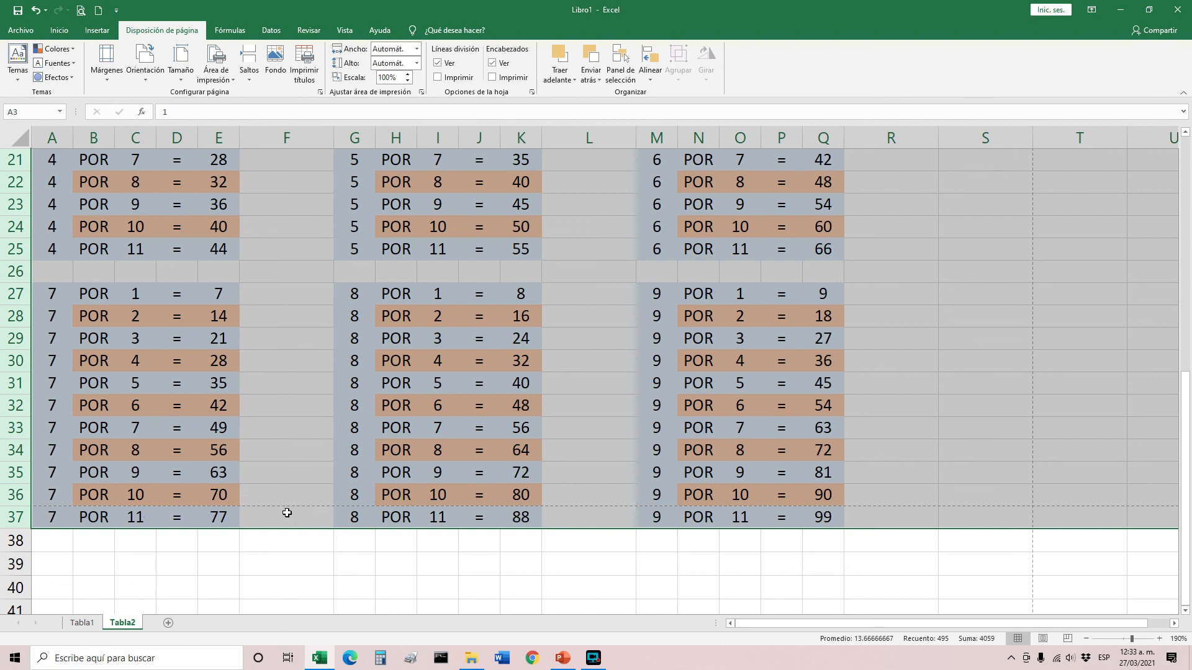
left_click_drag(10, 507, 12, 505)
left_click(252, 529)
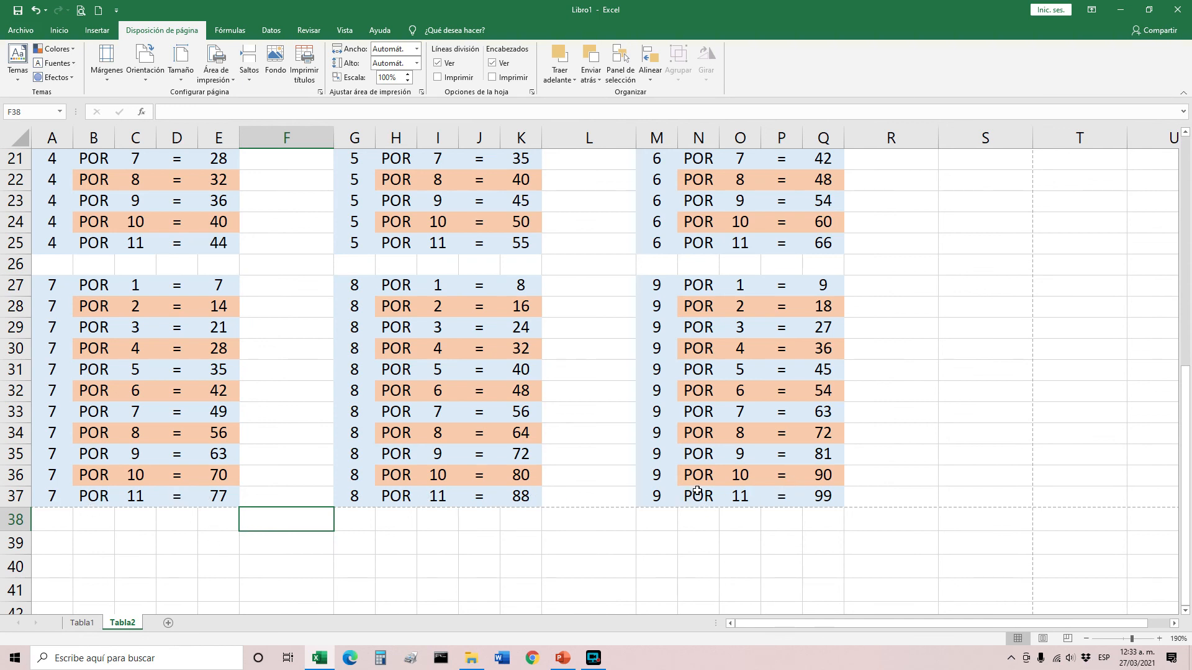
- Make columns A to Q equally wide and widen them together in small increments toward the vertical page-break line
scroll(576, 531, "up", 7)
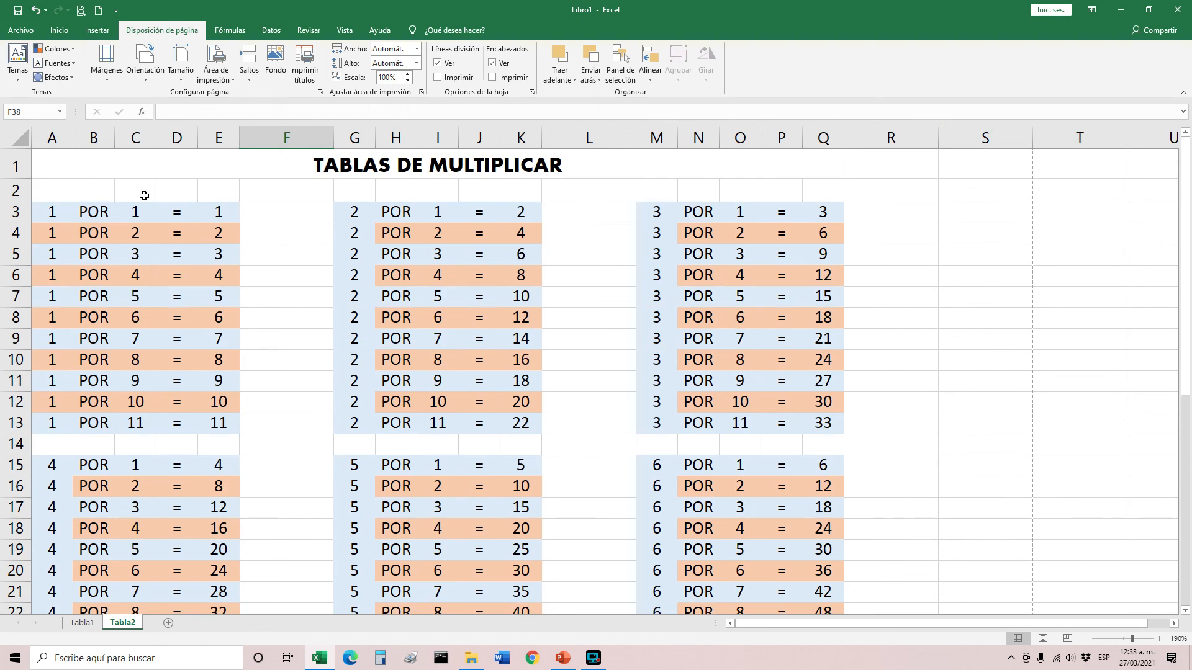
left_click_drag(53, 133, 822, 141)
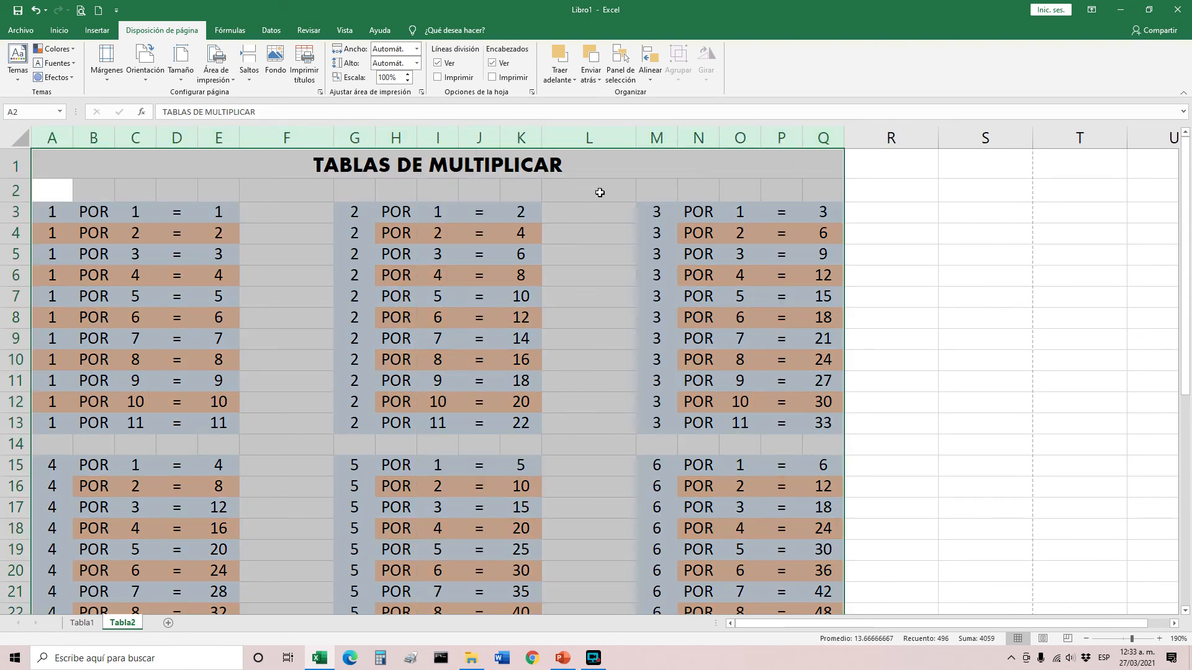
left_click(338, 229)
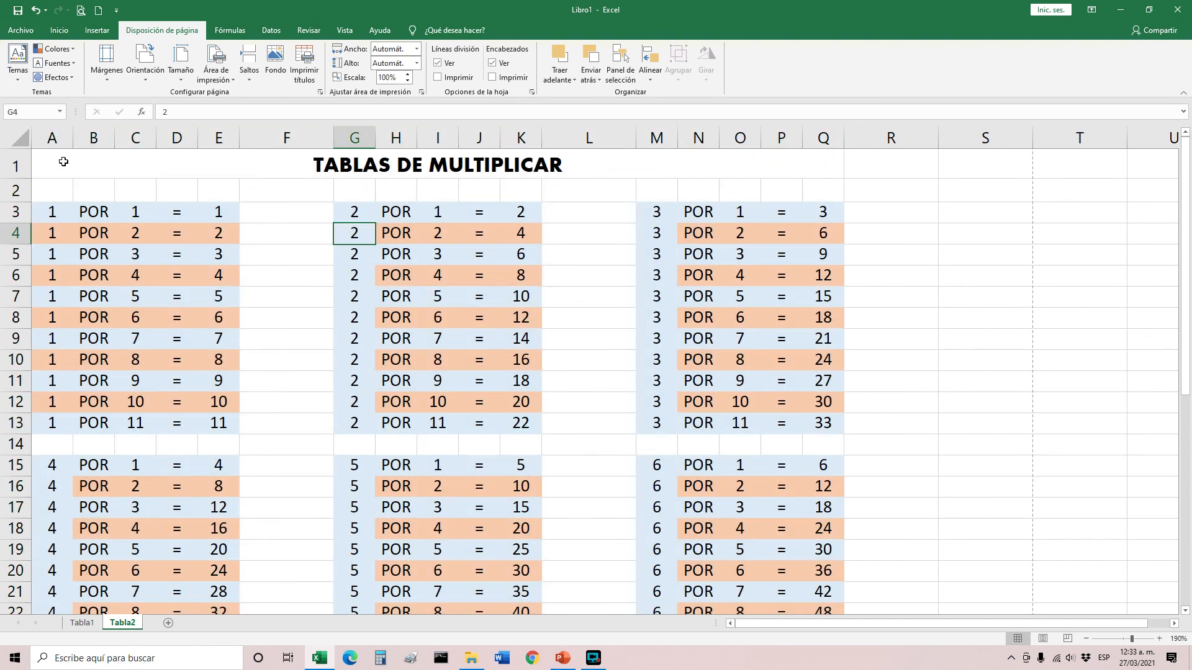
left_click_drag(52, 138, 833, 138)
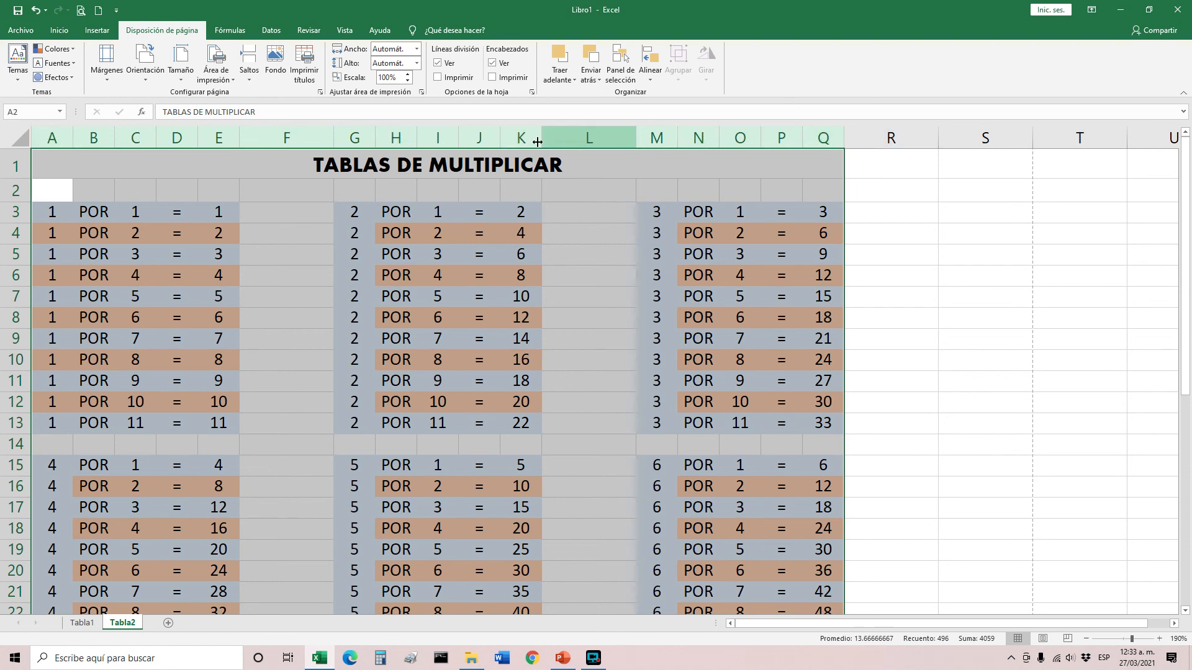
left_click_drag(537, 142, 543, 142)
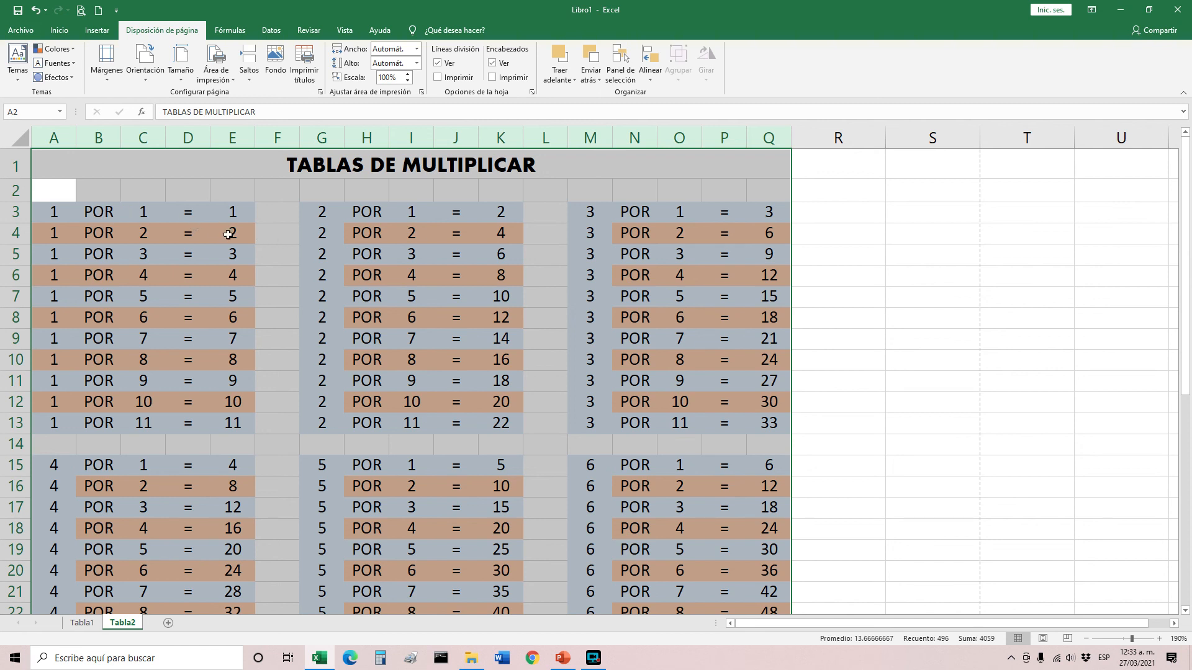
left_click_drag(300, 145, 341, 137)
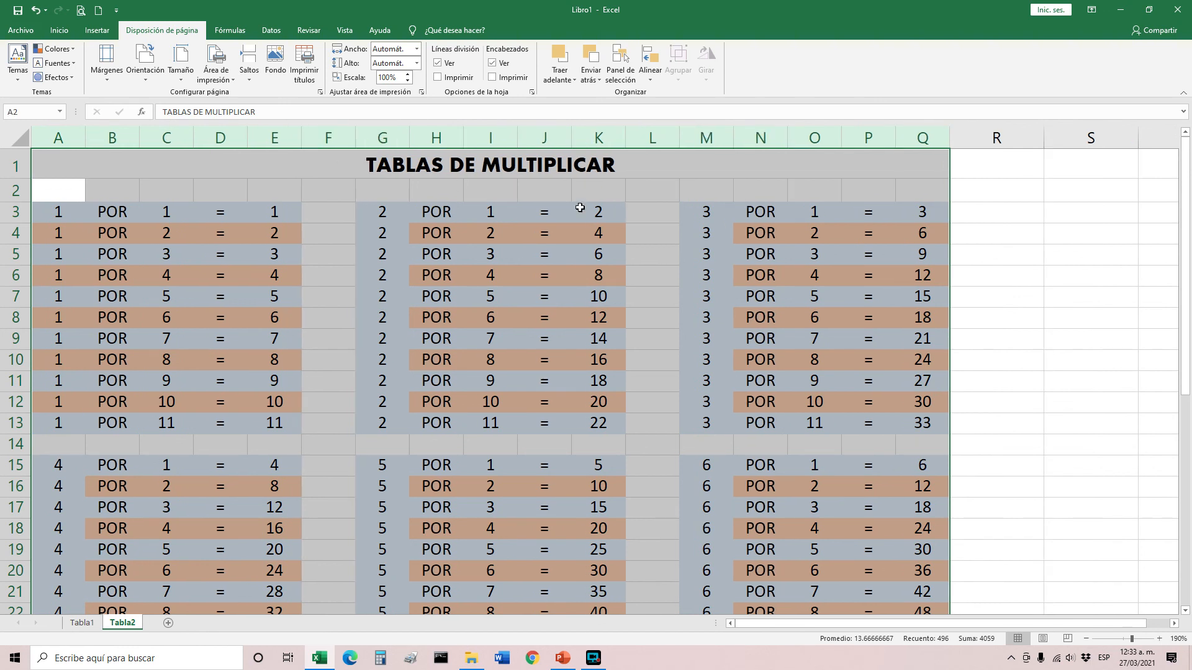
left_click_drag(359, 143, 360, 142)
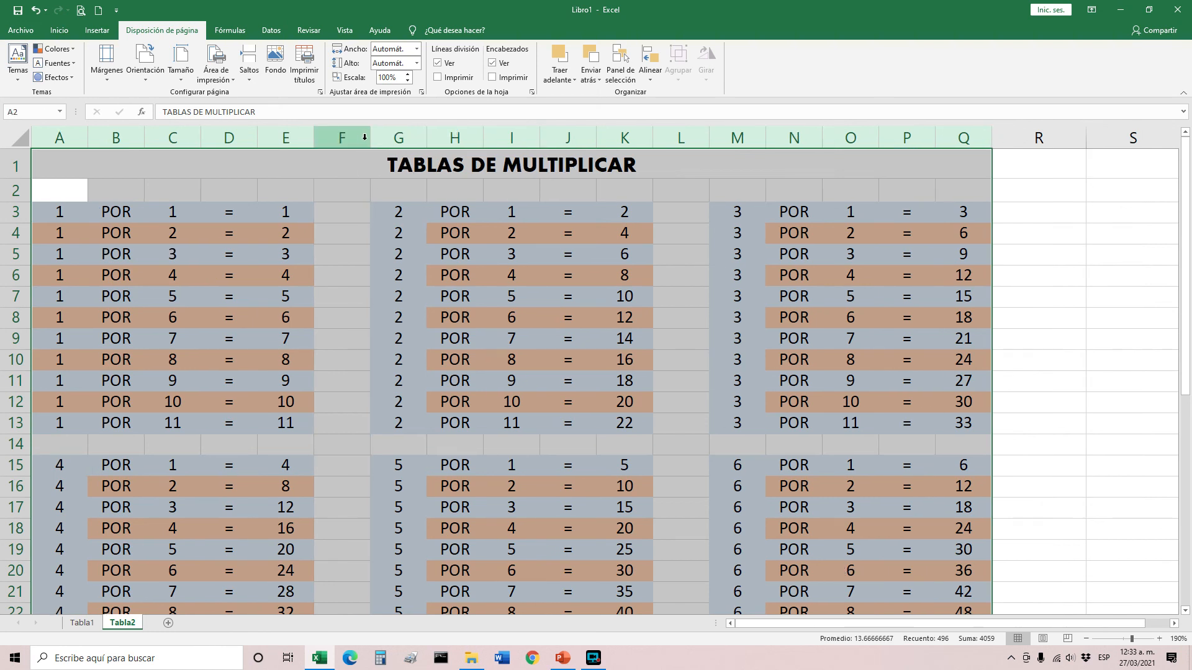
left_click_drag(370, 137, 372, 137)
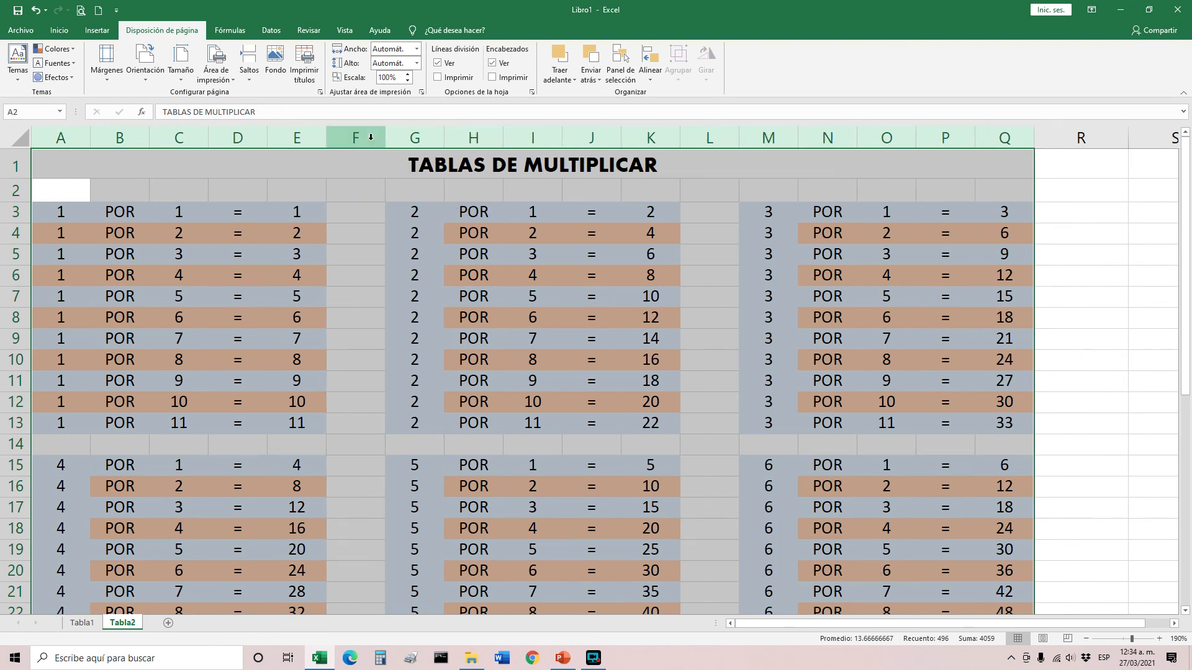
left_click_drag(383, 136, 385, 135)
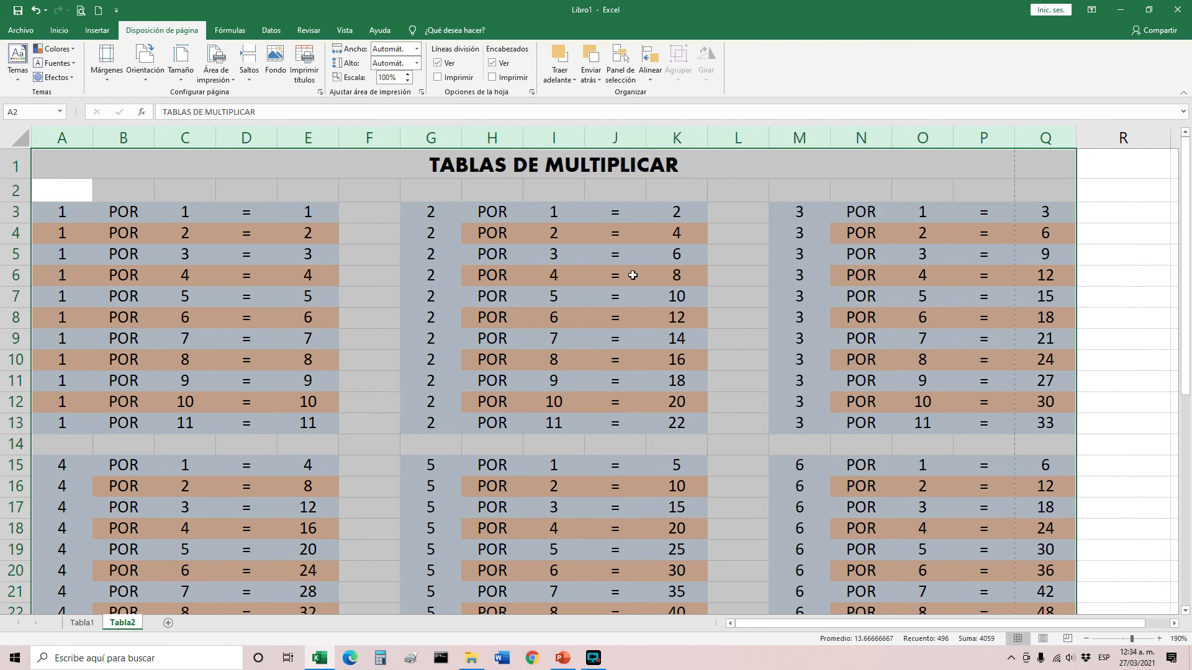
left_click(1020, 221)
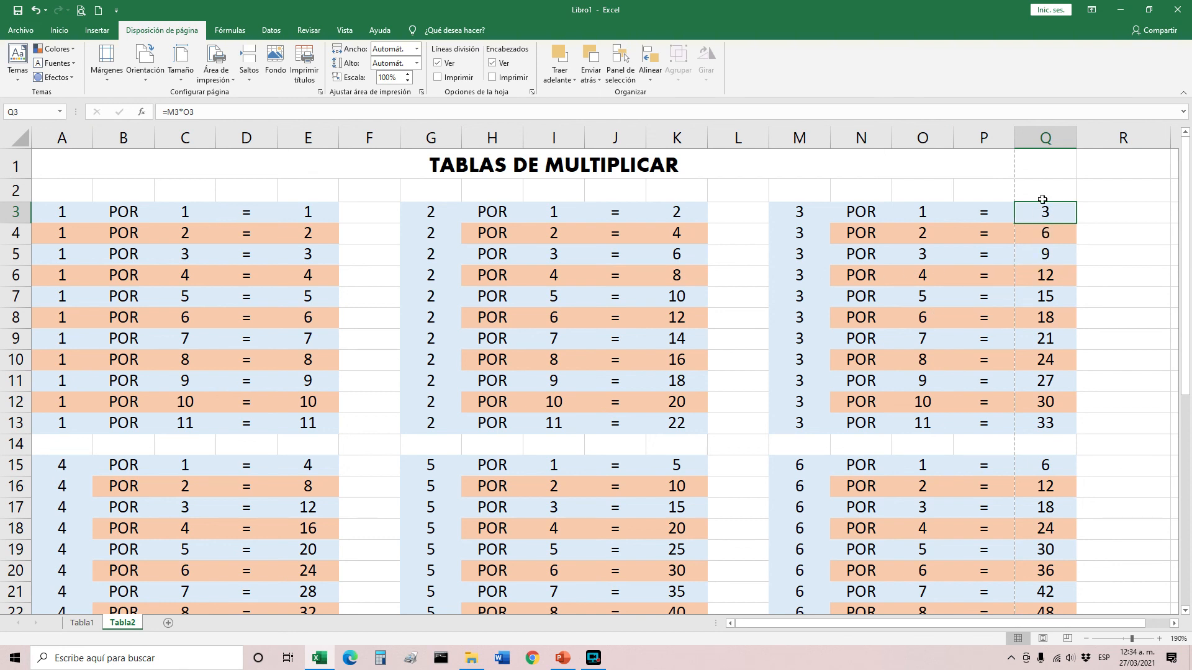
- Narrow columns A to Q together until column Q ends at the vertical page-break line
left_click_drag(1039, 139, 80, 152)
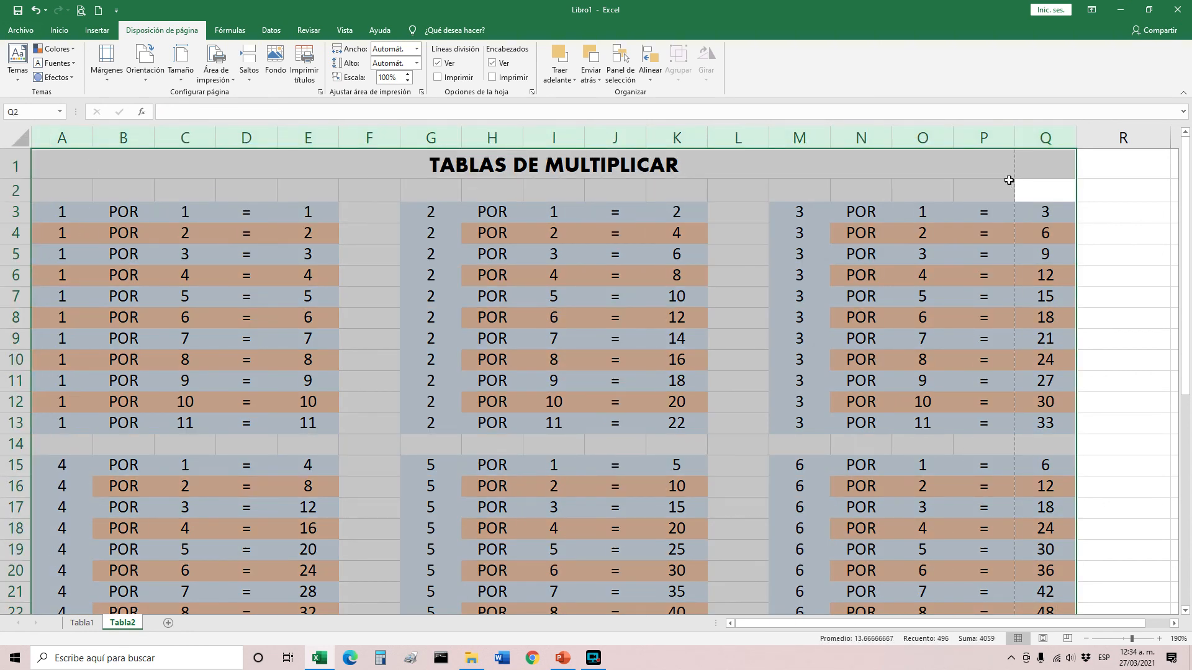
left_click_drag(1014, 140, 995, 137)
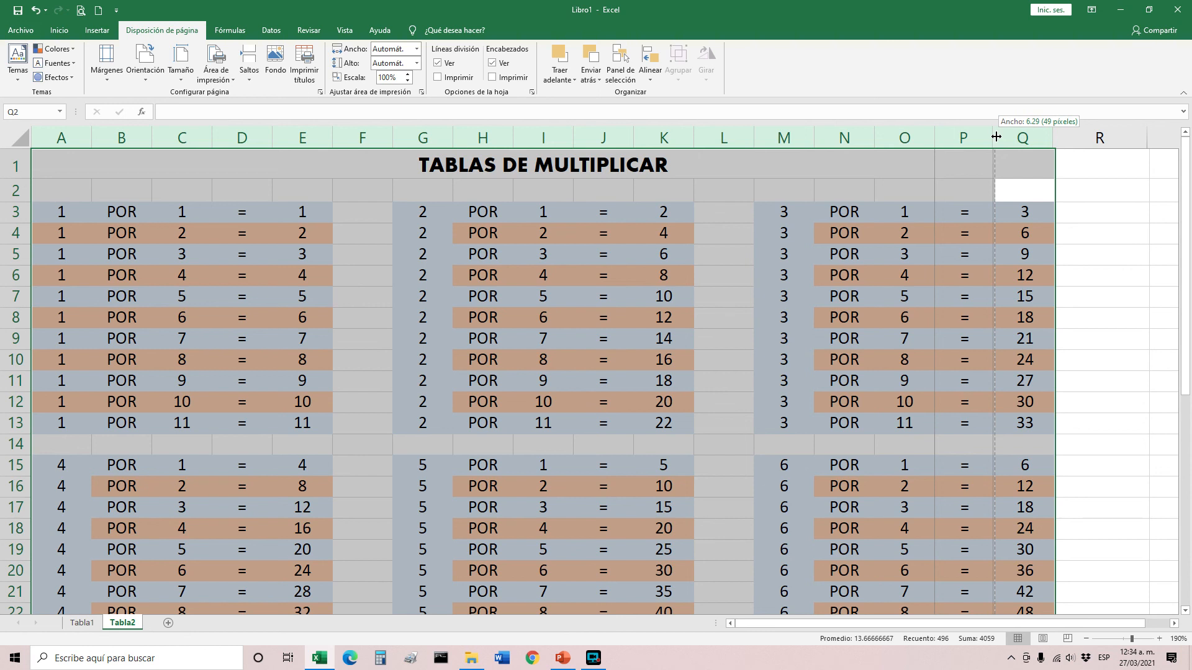
left_click_drag(996, 137, 993, 136)
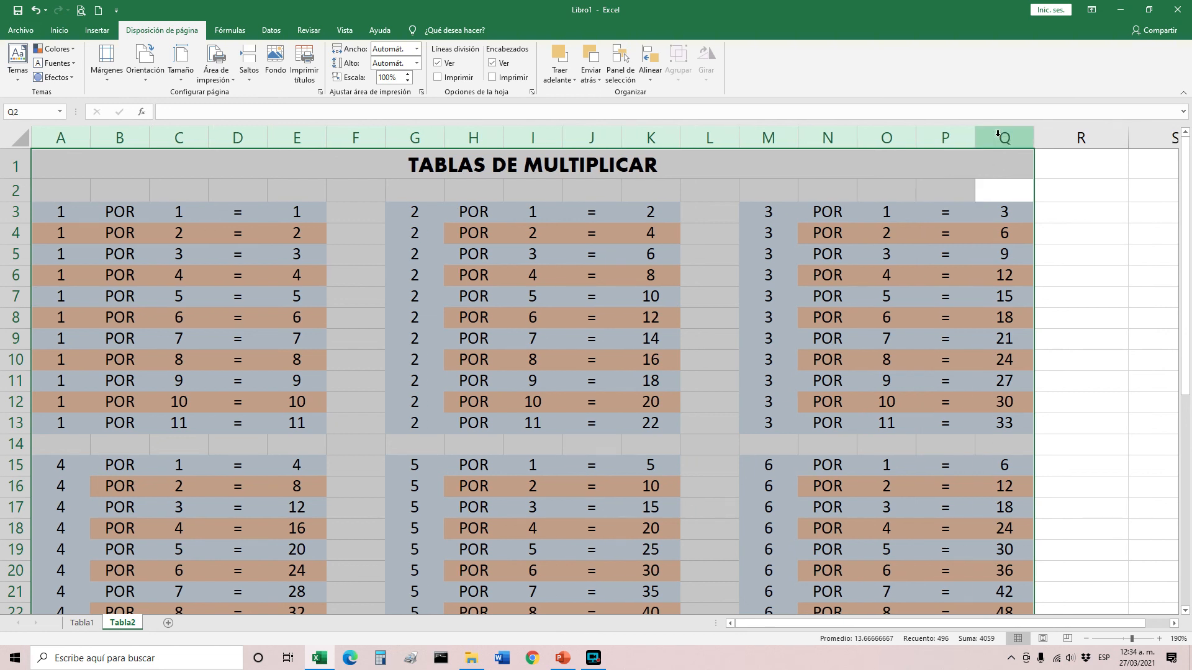
left_click(1015, 219)
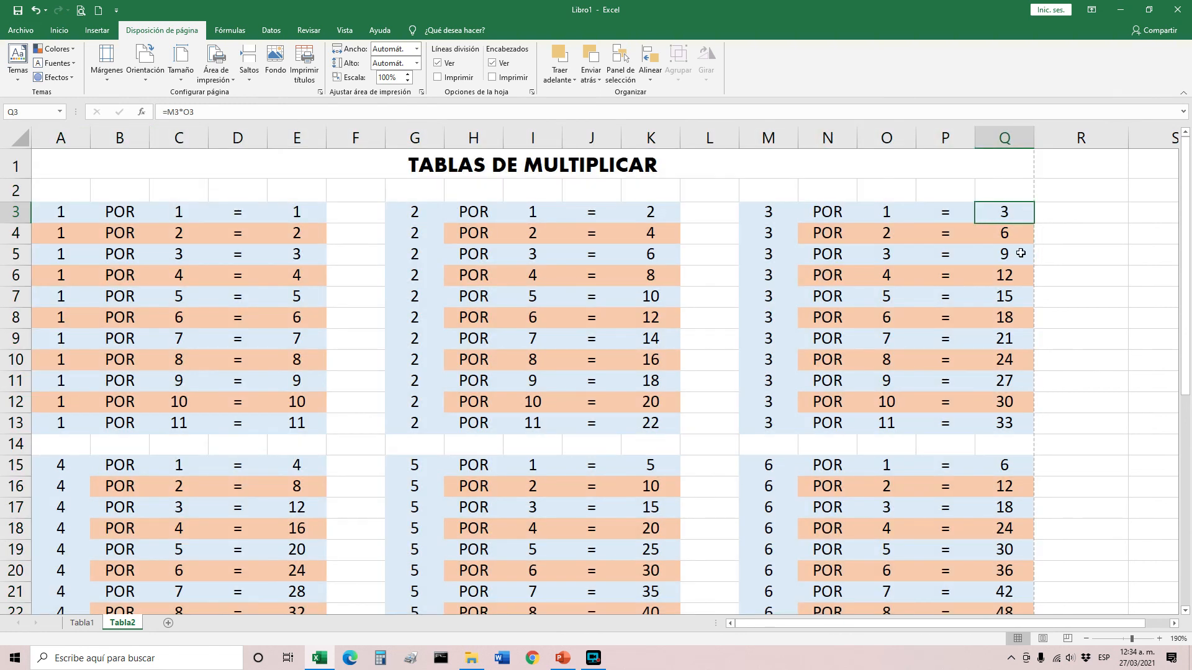
- Review the print preview of Tabla2 and of Tabla1, and return to the Tabla1 sheet
left_click(80, 11)
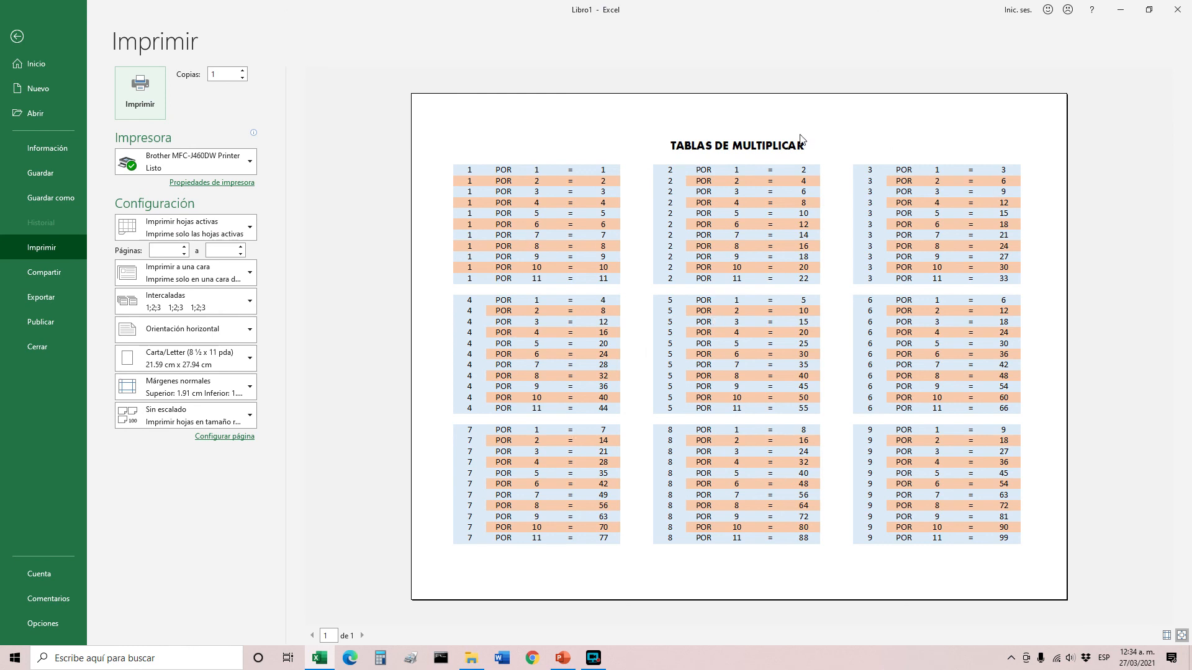
left_click(16, 36)
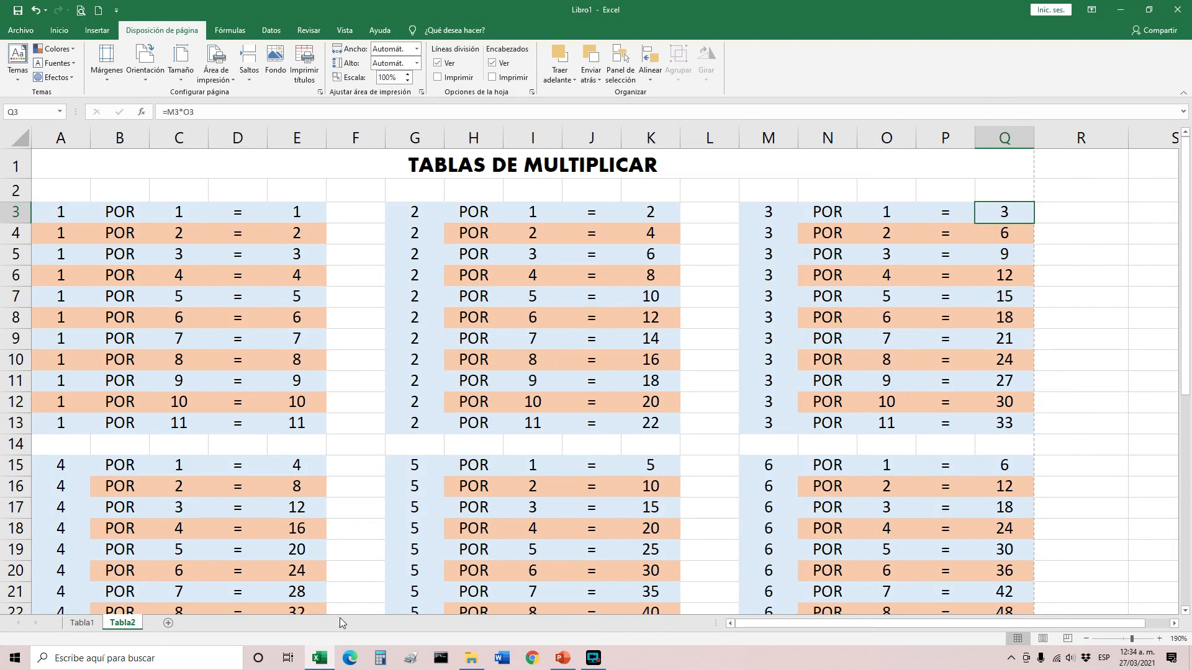
left_click(82, 623)
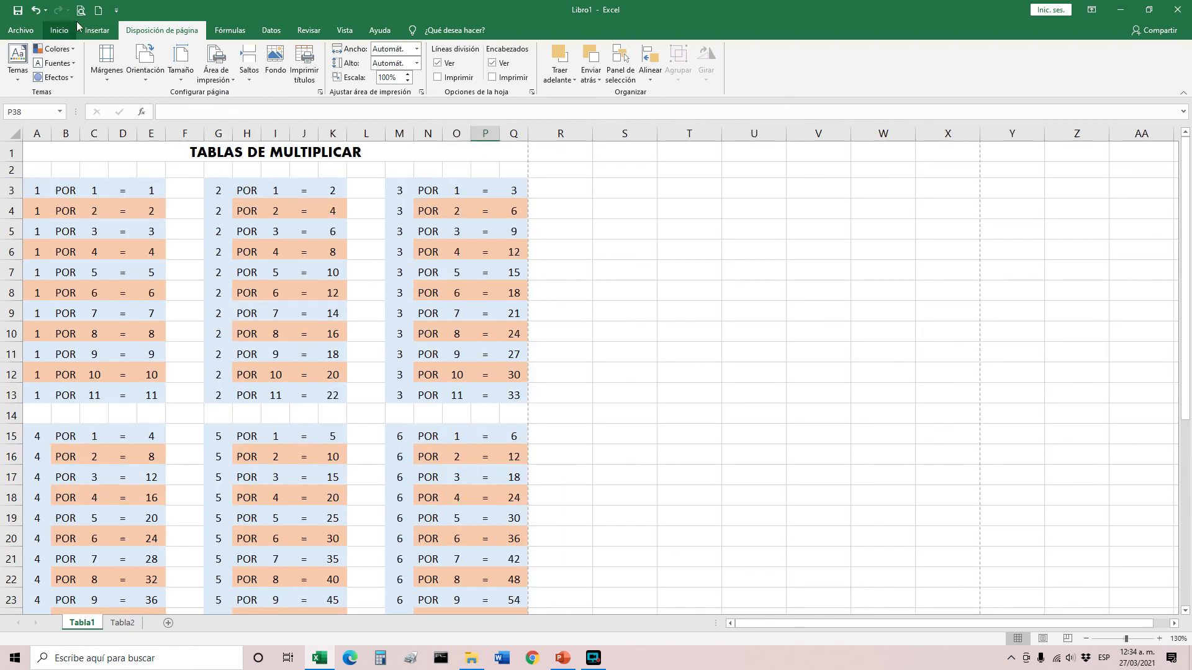
key("ctrl+p")
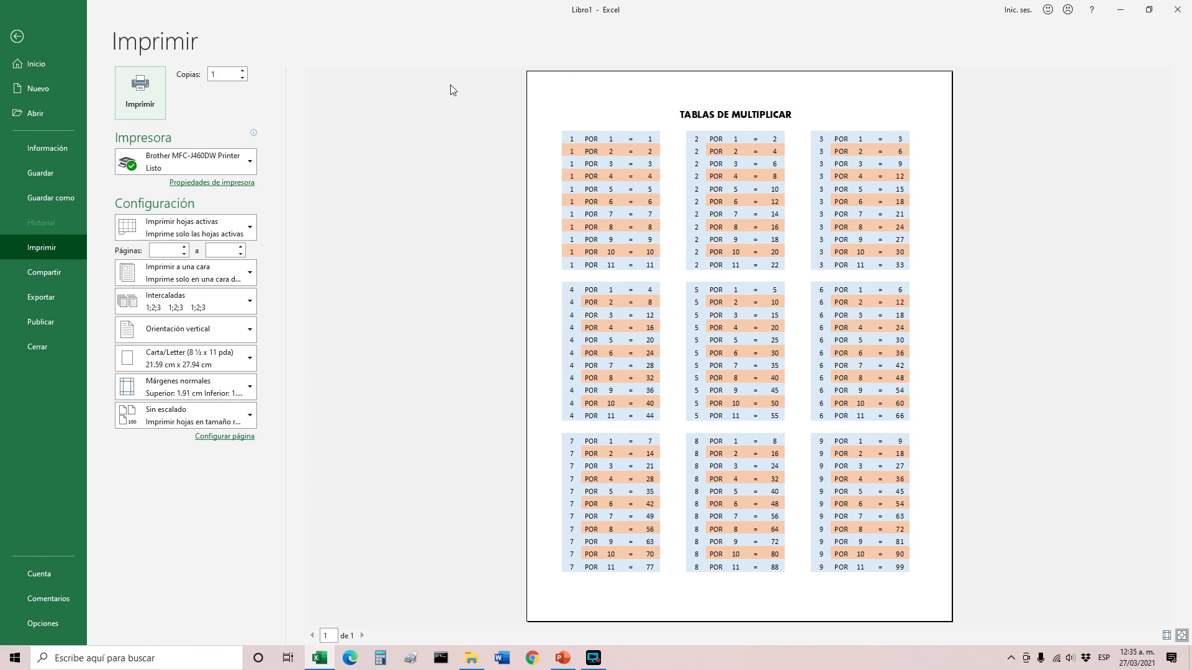
left_click(16, 36)
left_click(355, 264)
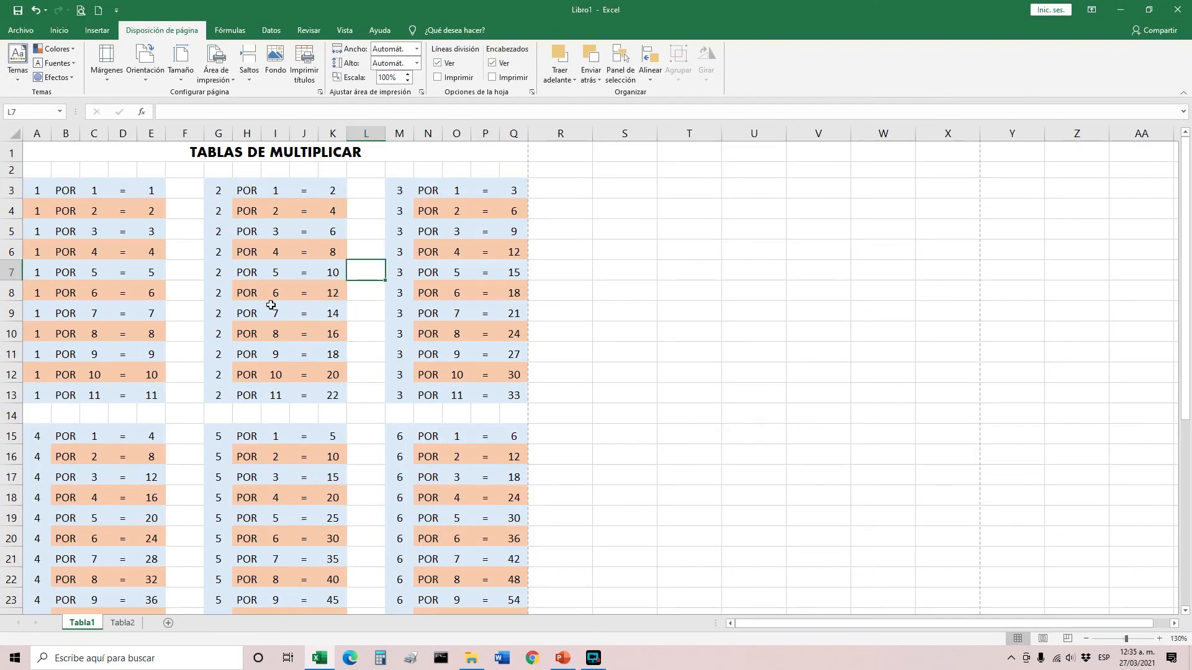
left_click_drag(107, 151, 186, 309)
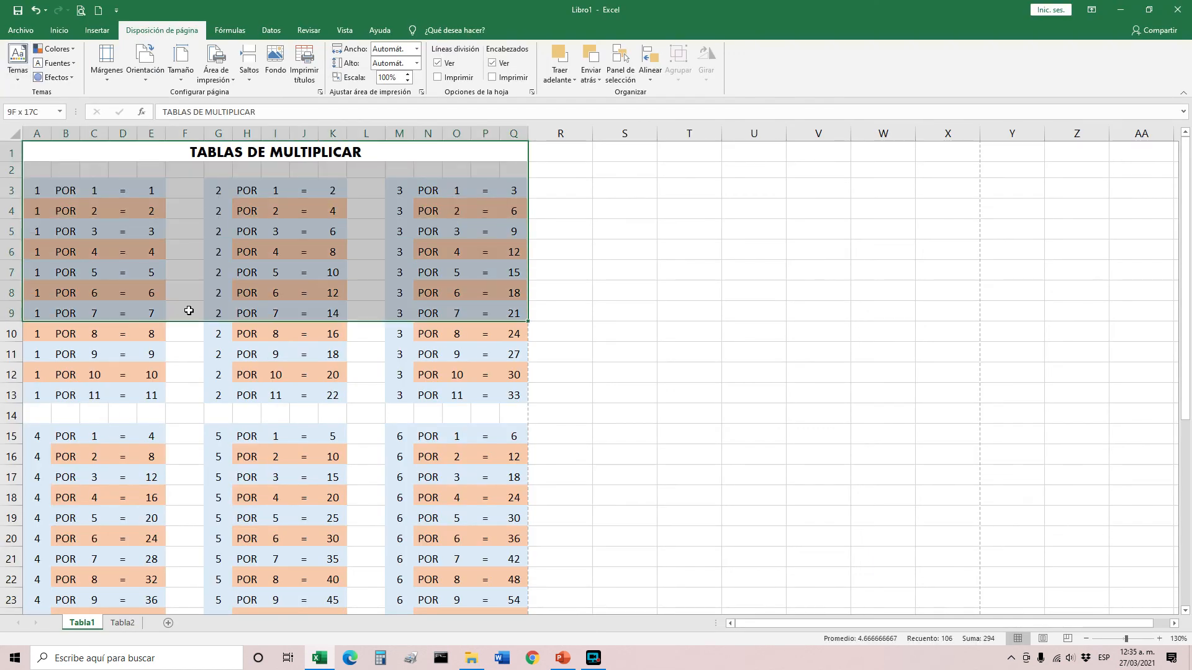
left_click(201, 298)
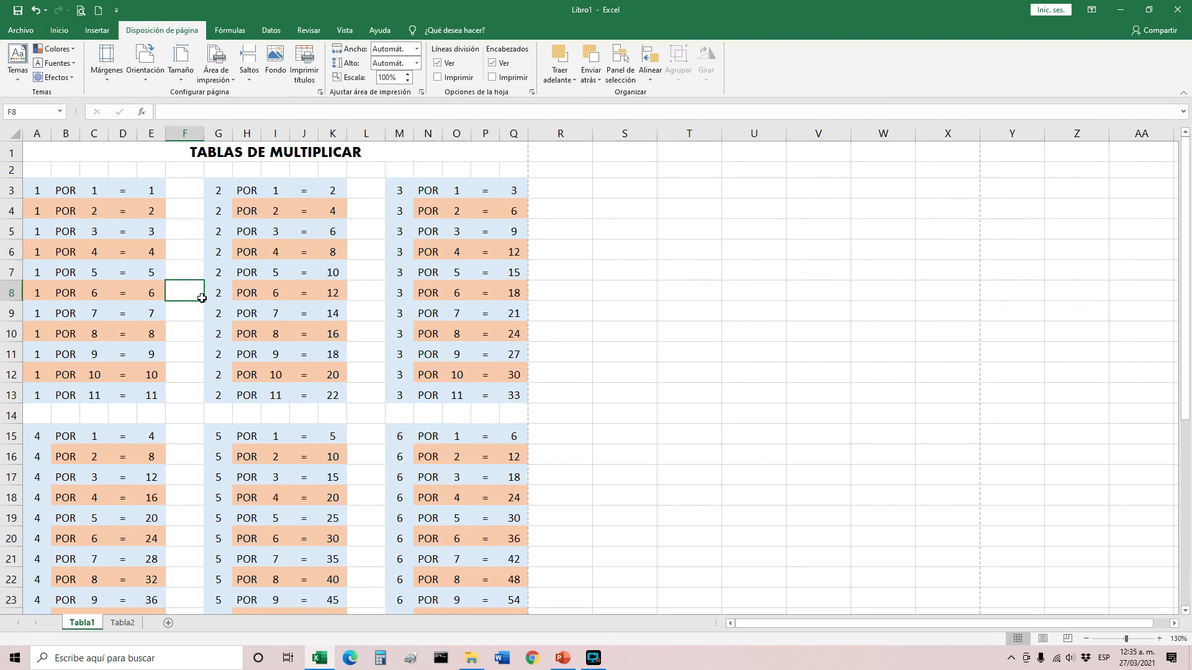
left_click(244, 290)
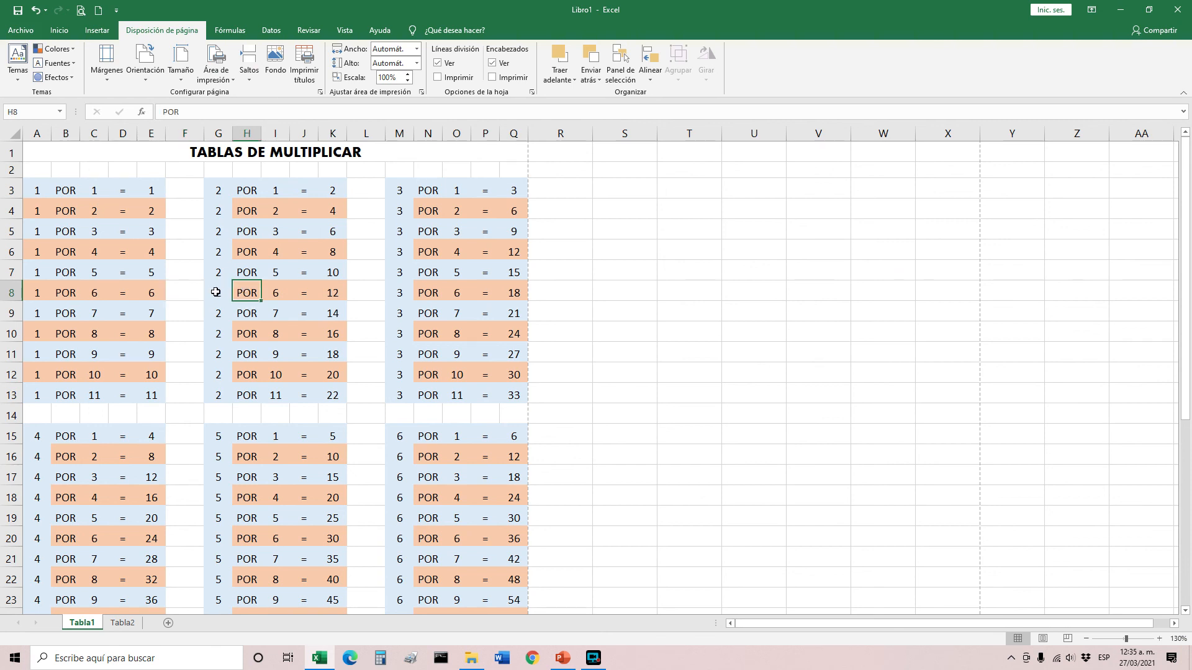
left_click_drag(35, 191, 507, 226)
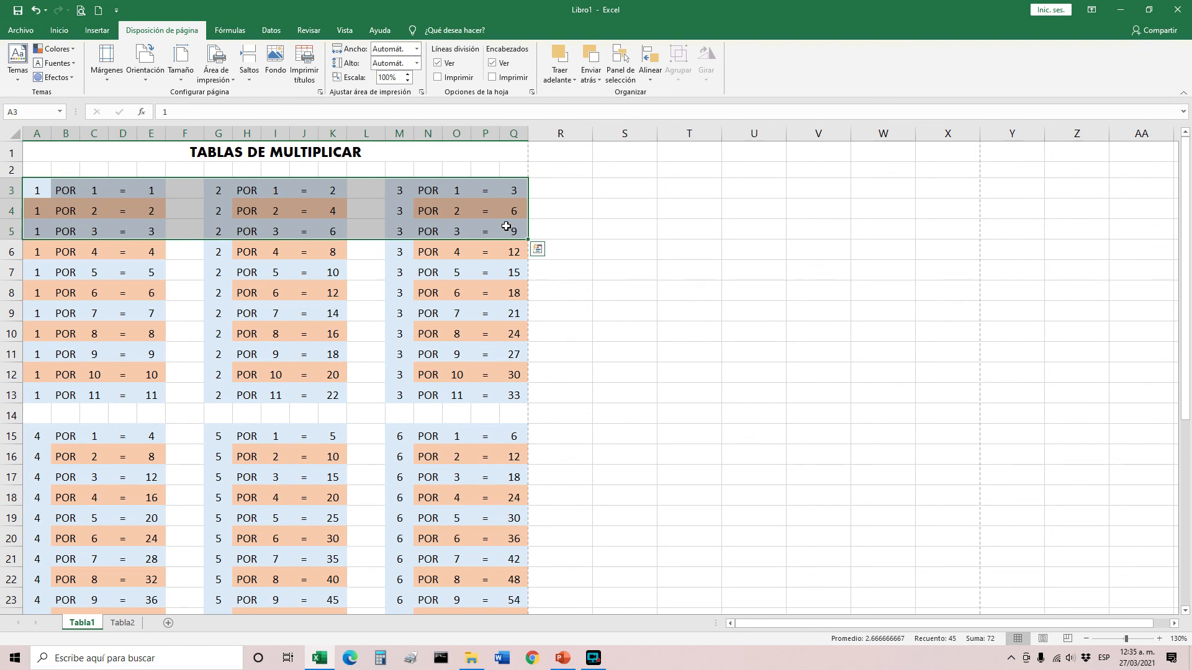
left_click(365, 206)
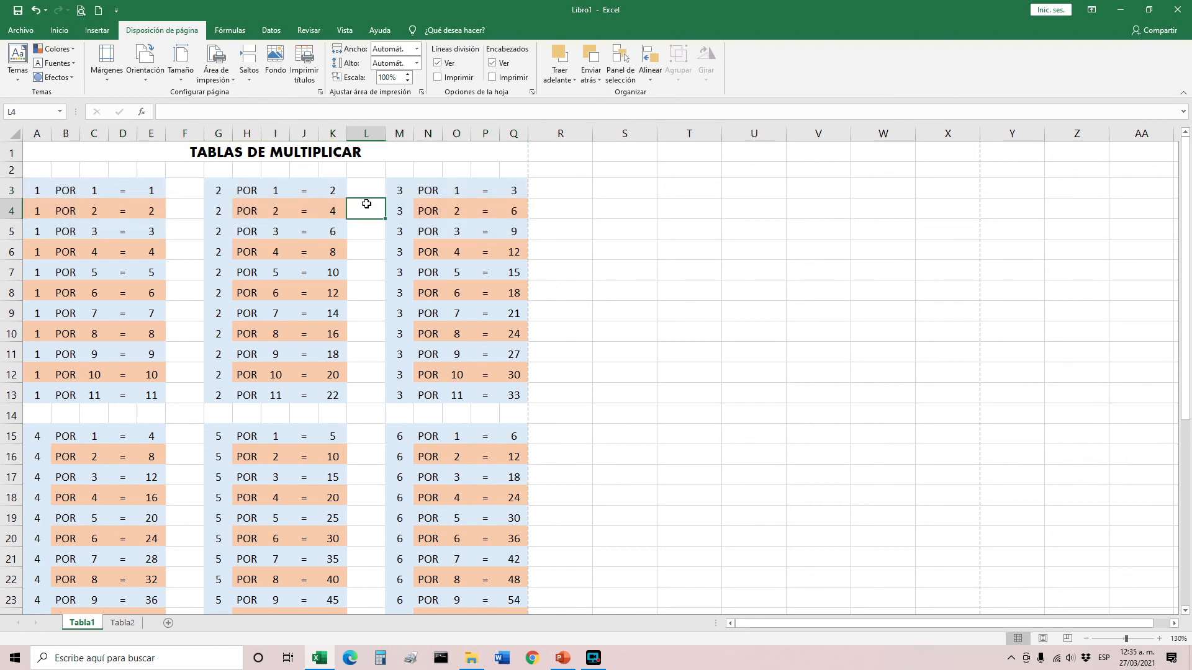
left_click(66, 189)
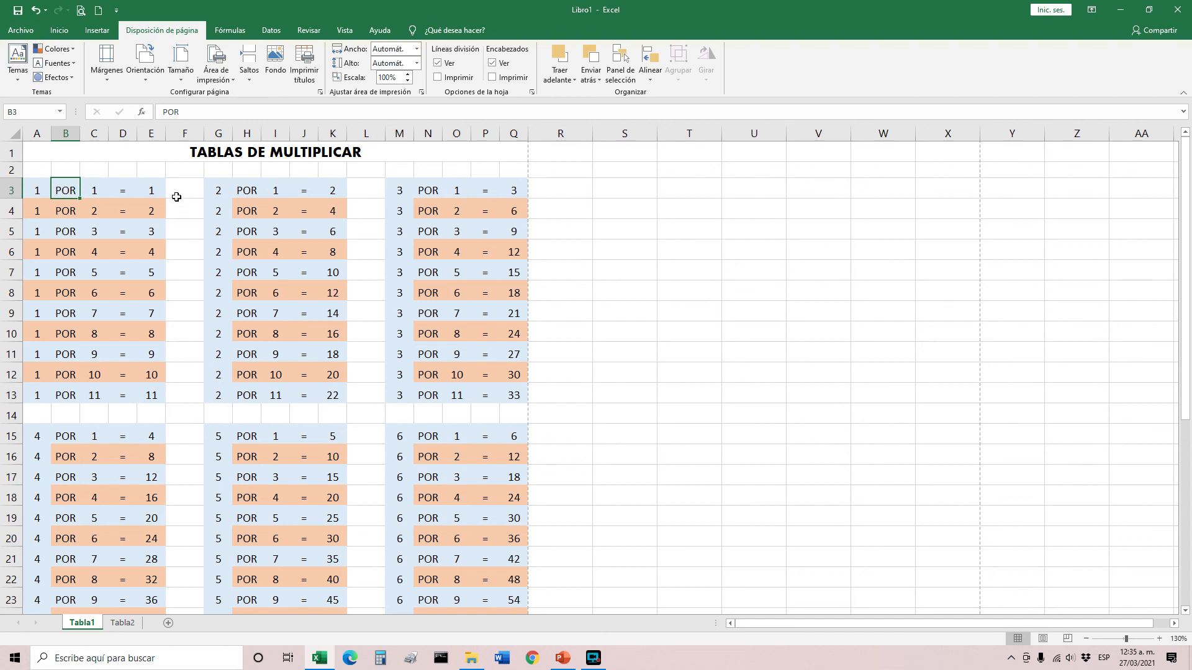